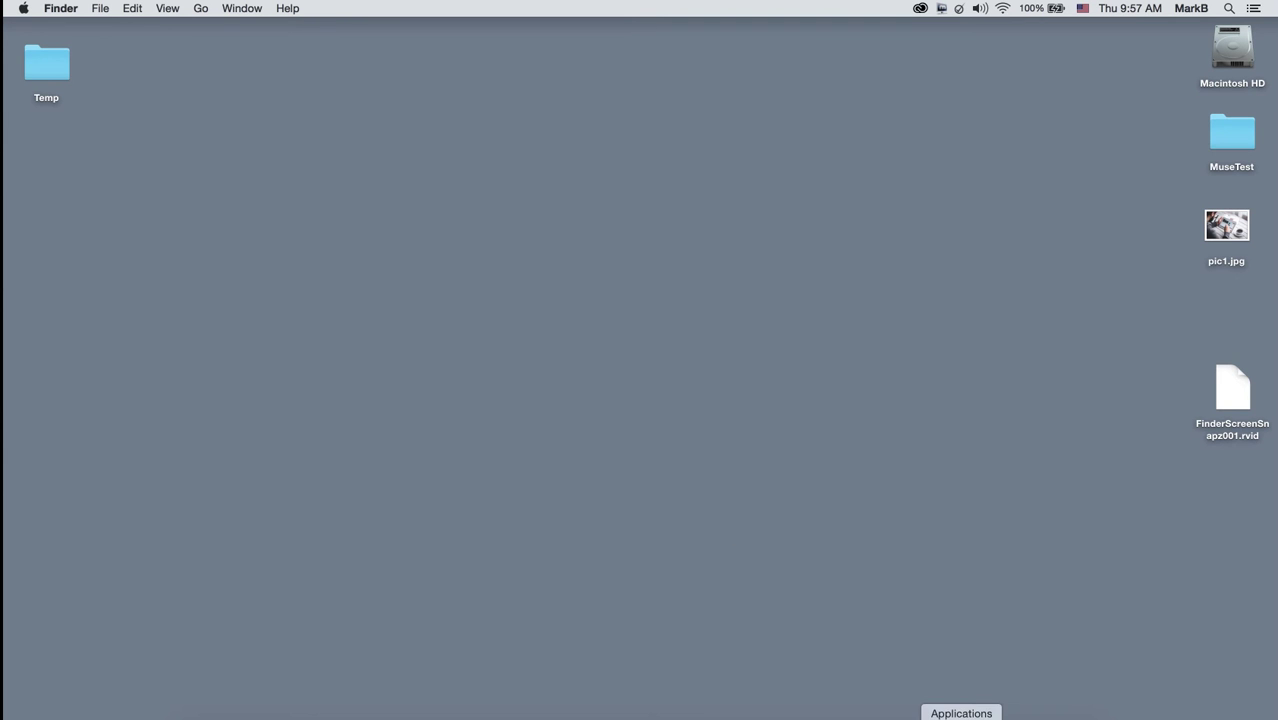
Step: Launch Adobe Muse CC 2015.2 from the Applications folder
left_click(961, 718)
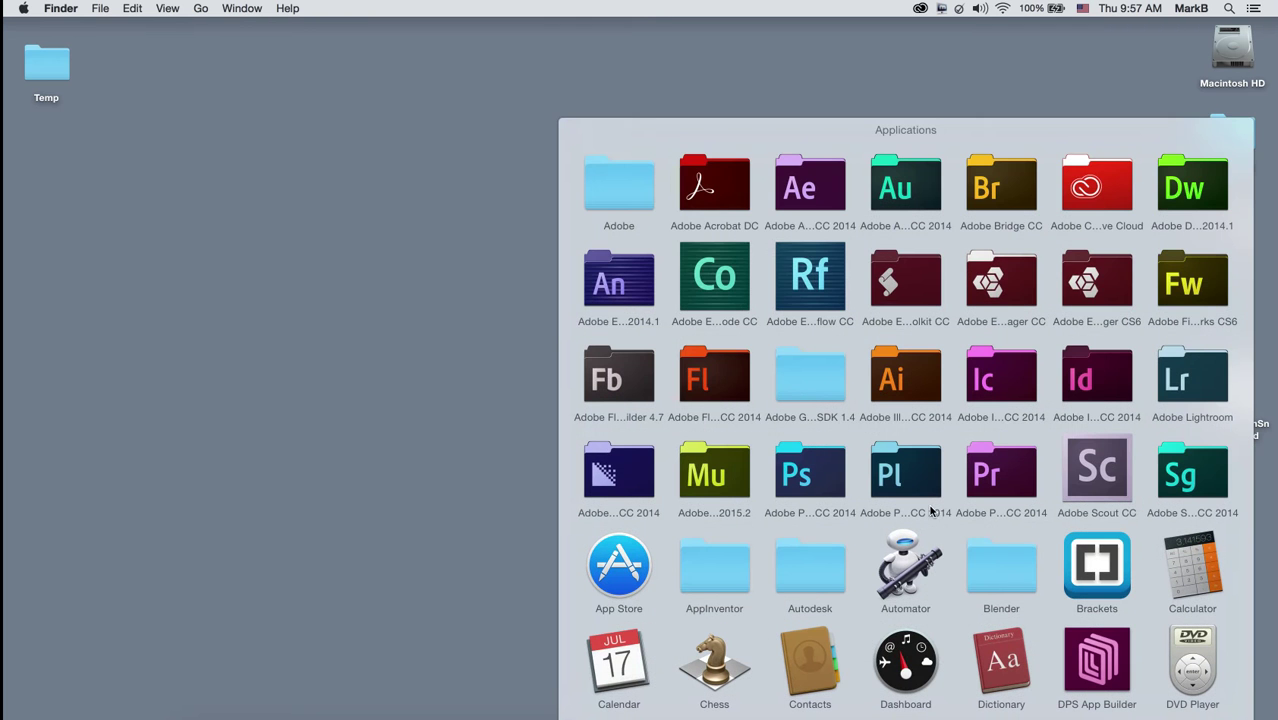
left_click(749, 486)
left_click(911, 560)
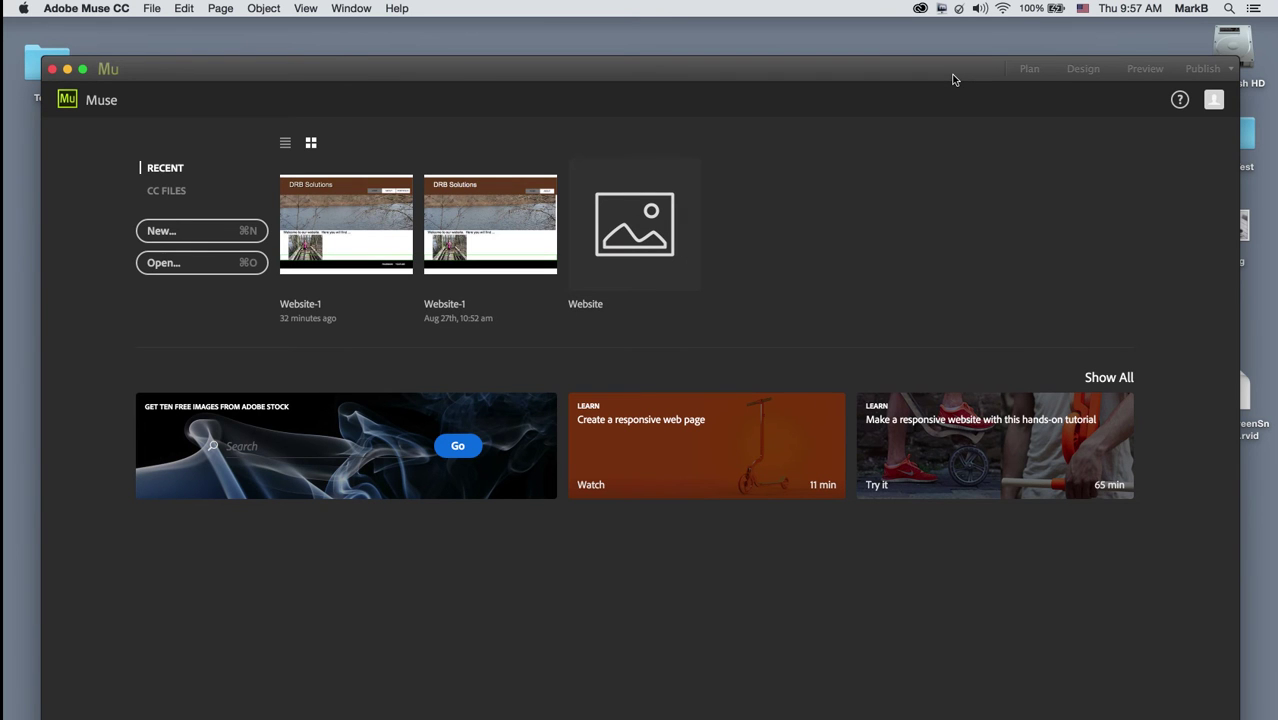
Step: Clear space on the desktop, create a folder named Demo there and move pic1.jpg into it
left_click_drag(950, 71, 685, 83)
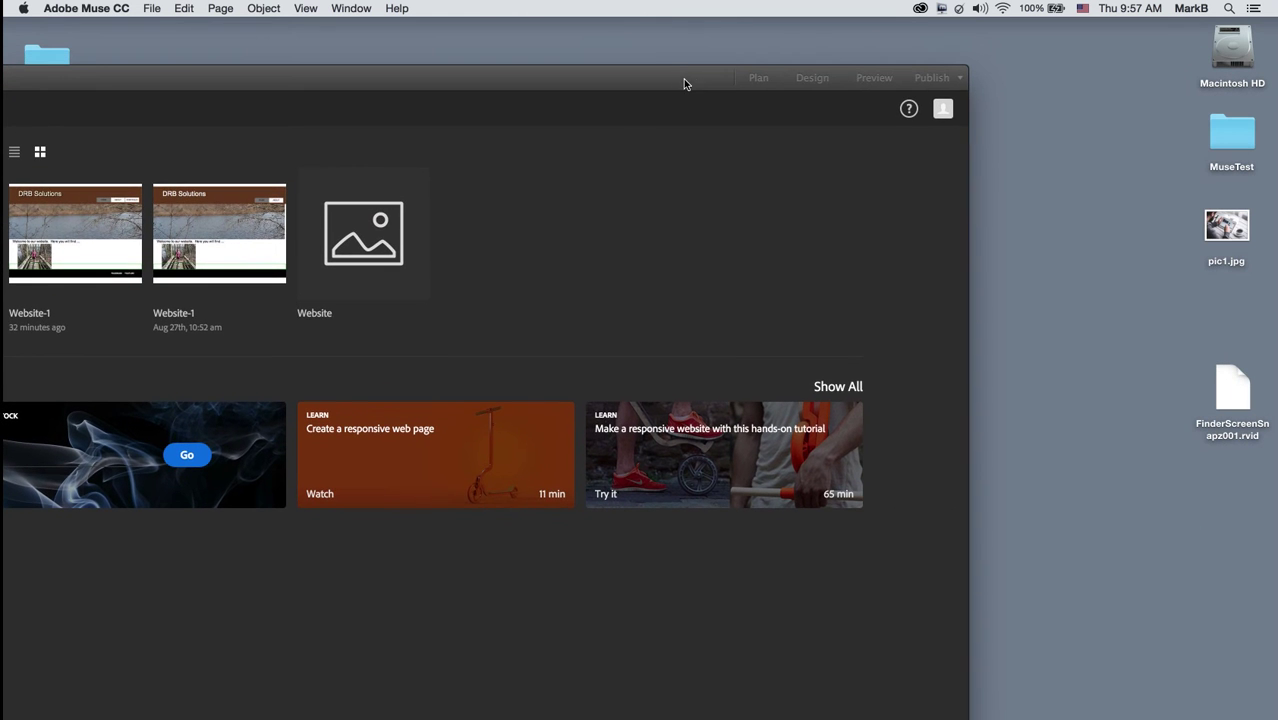
right_click(1077, 80)
left_click(1096, 90)
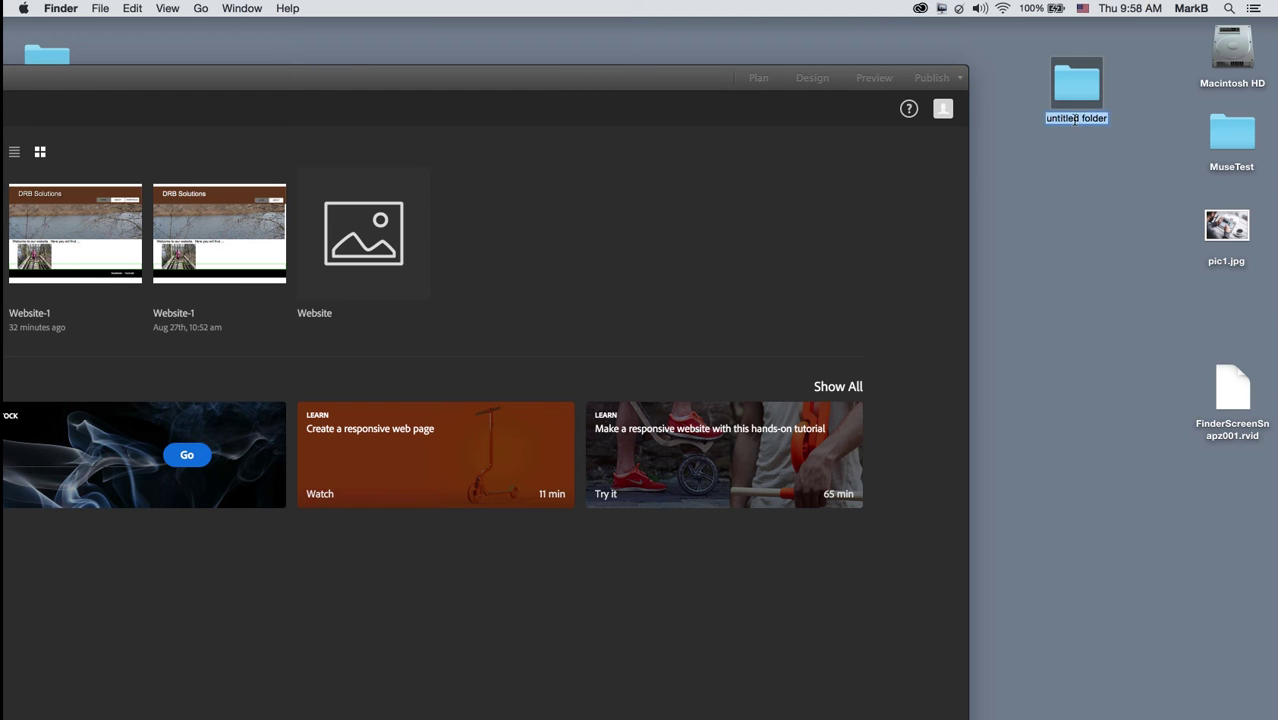
type("Demo")
key("Return")
left_click_drag(1232, 230, 1078, 98)
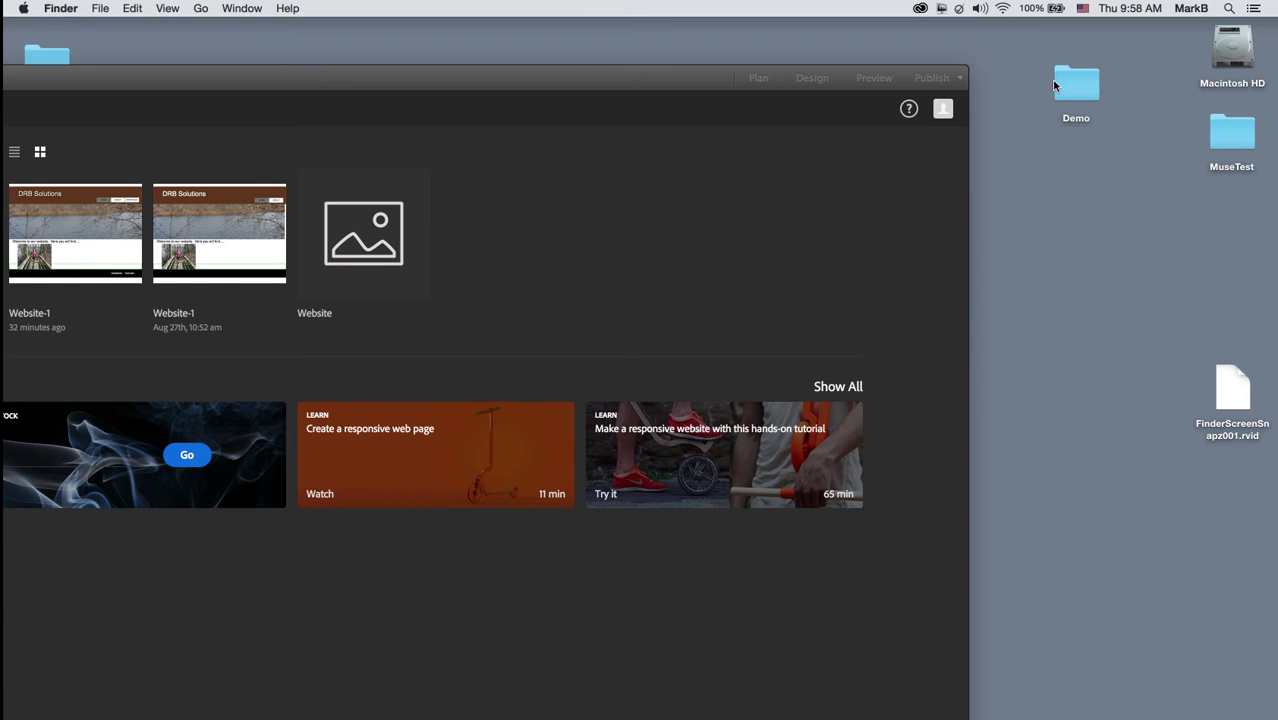
Step: Return to Adobe Muse, reposition its window and start a new site with the advanced settings shown
left_click(575, 72)
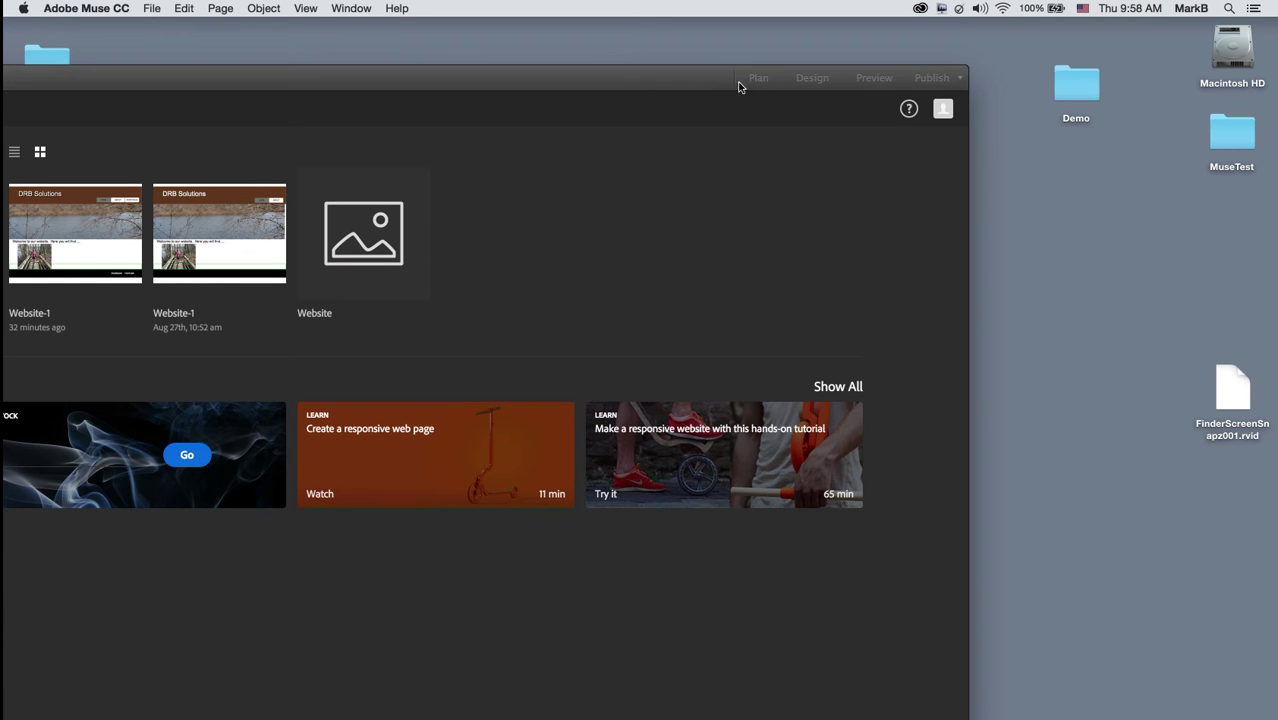
left_click_drag(593, 70, 830, 31)
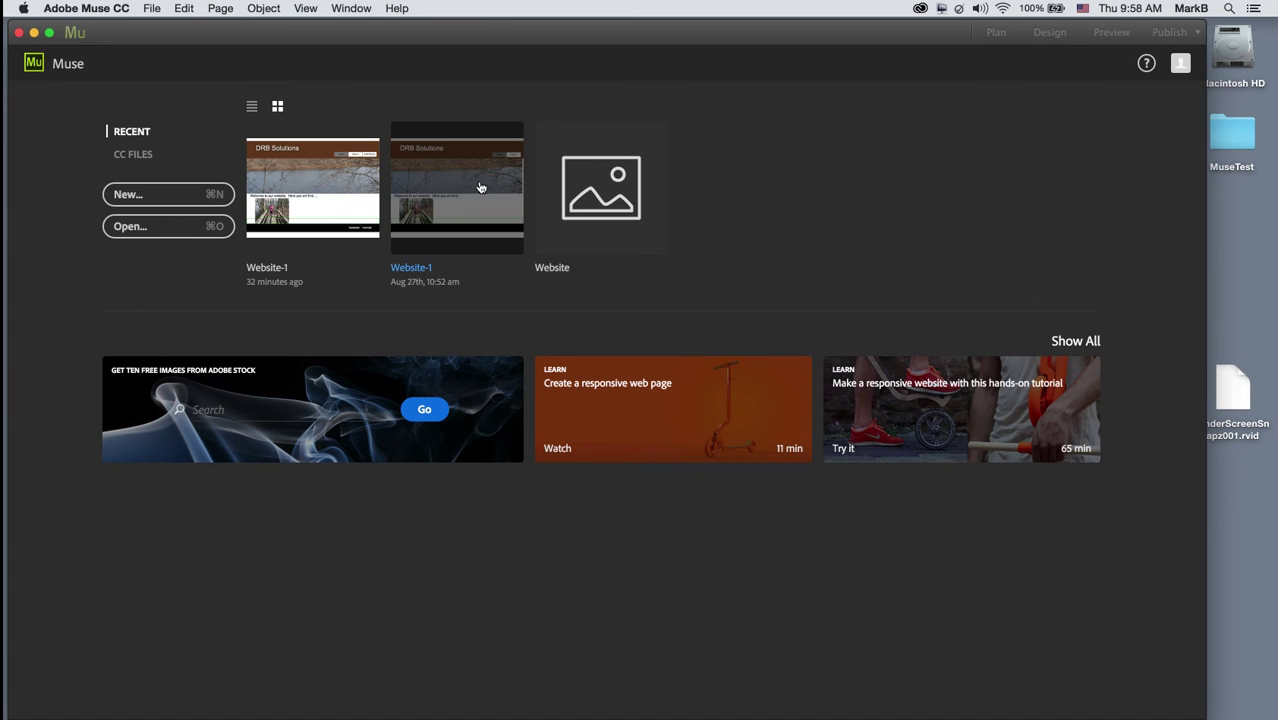
left_click(143, 197)
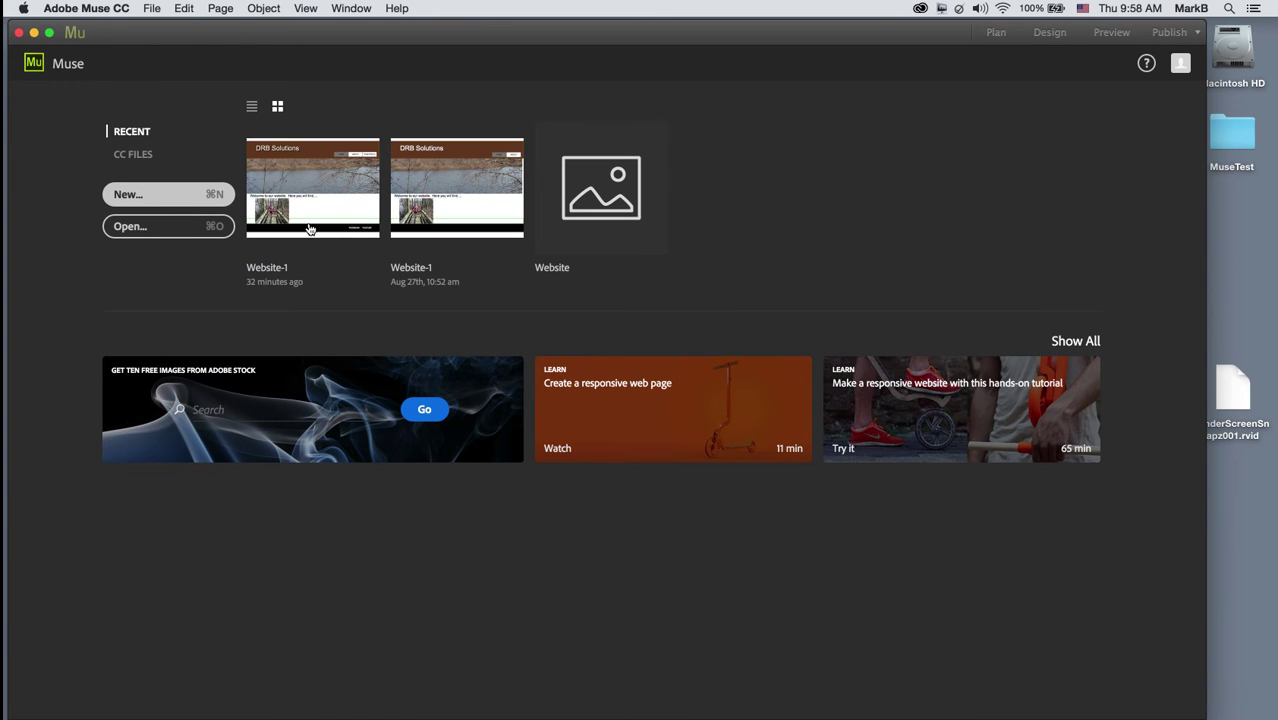
left_click_drag(587, 338, 524, 123)
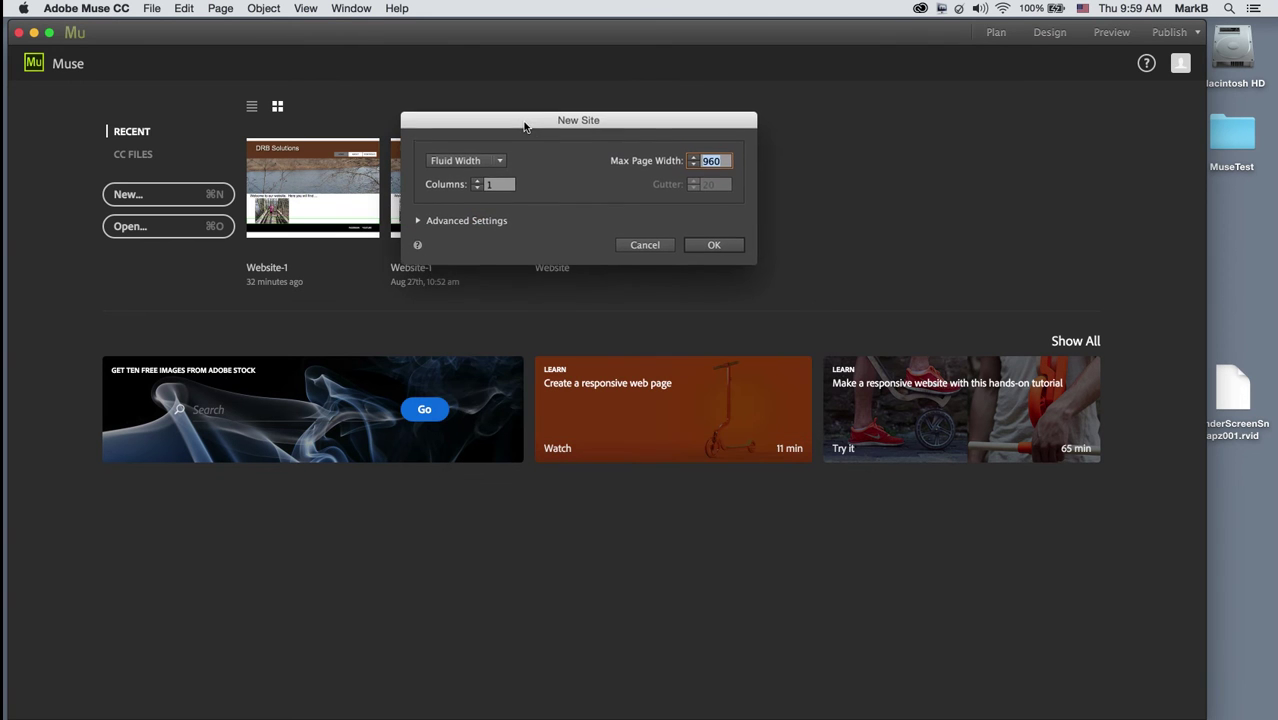
left_click(419, 218)
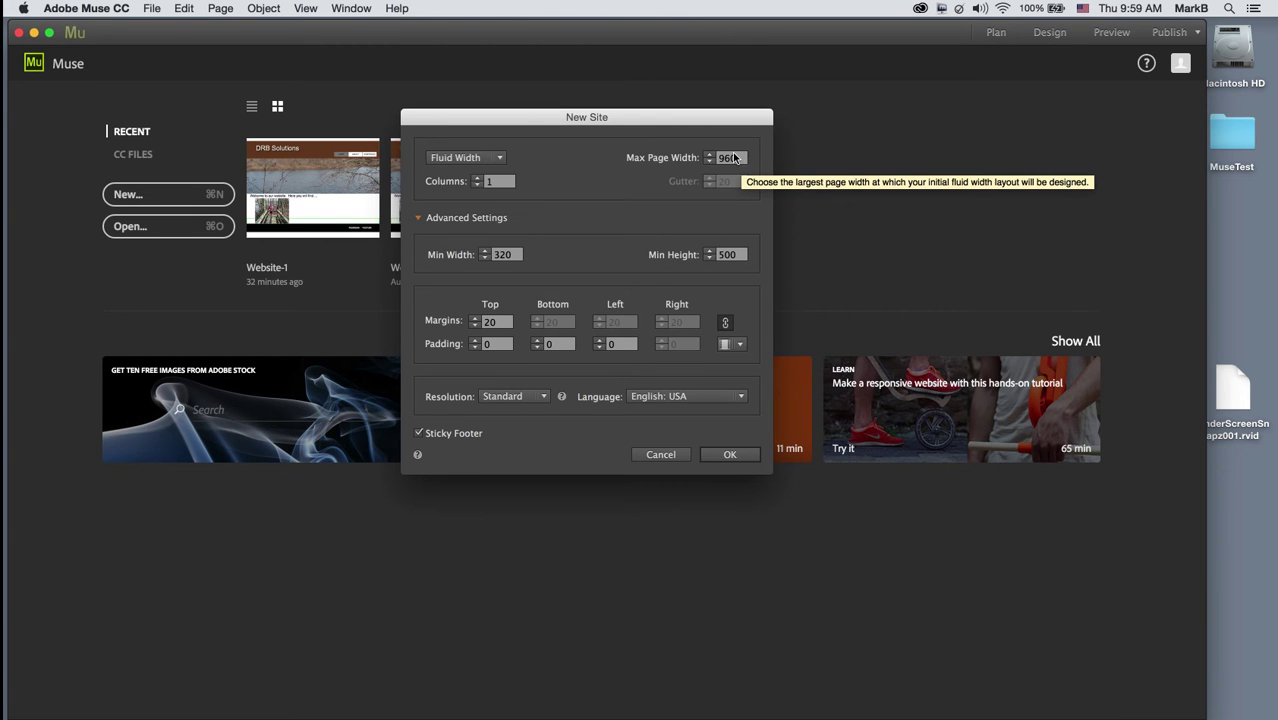
Step: Set the new site's maximum page width to 1000 and its column count to 20
left_click(742, 160)
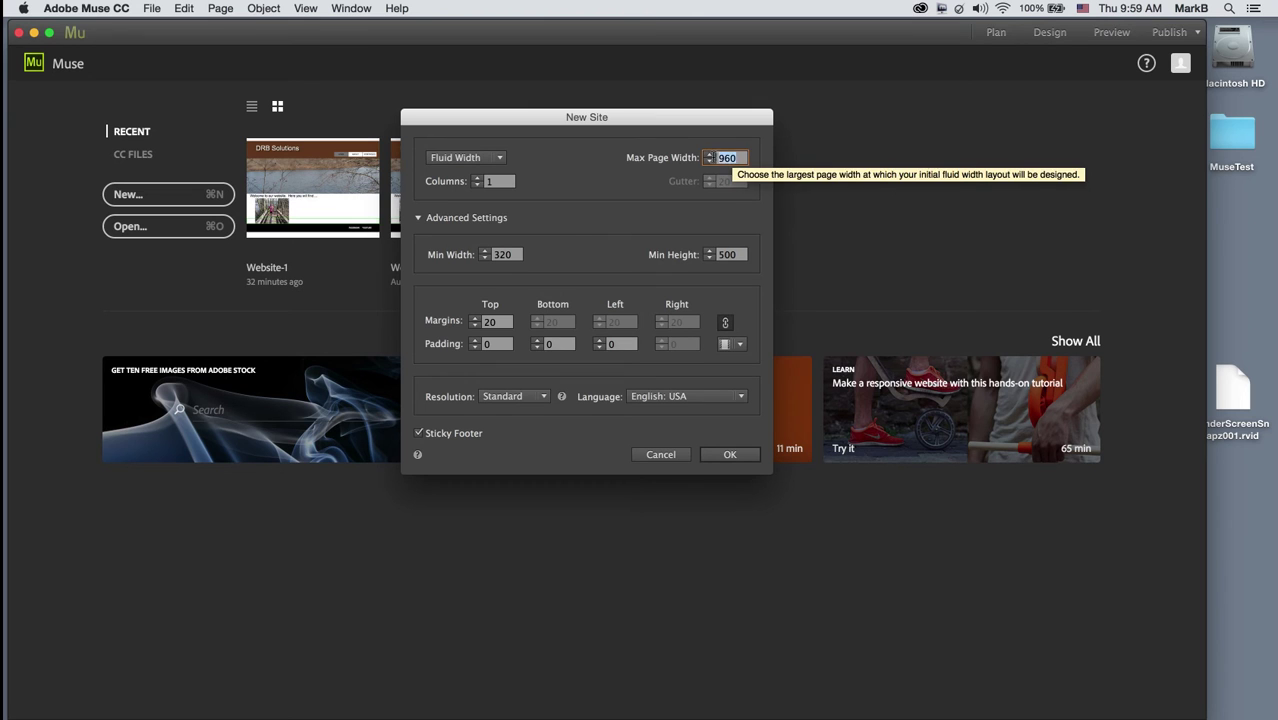
type("1000")
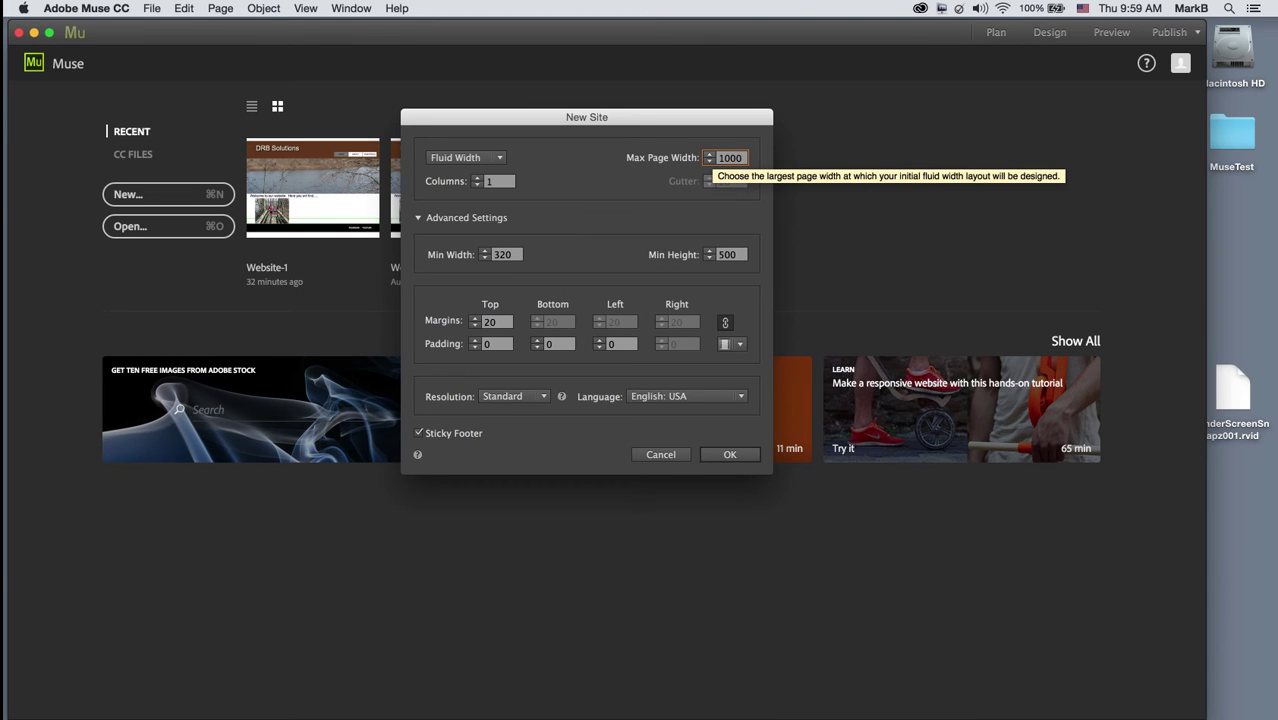
left_click(503, 183)
type("20")
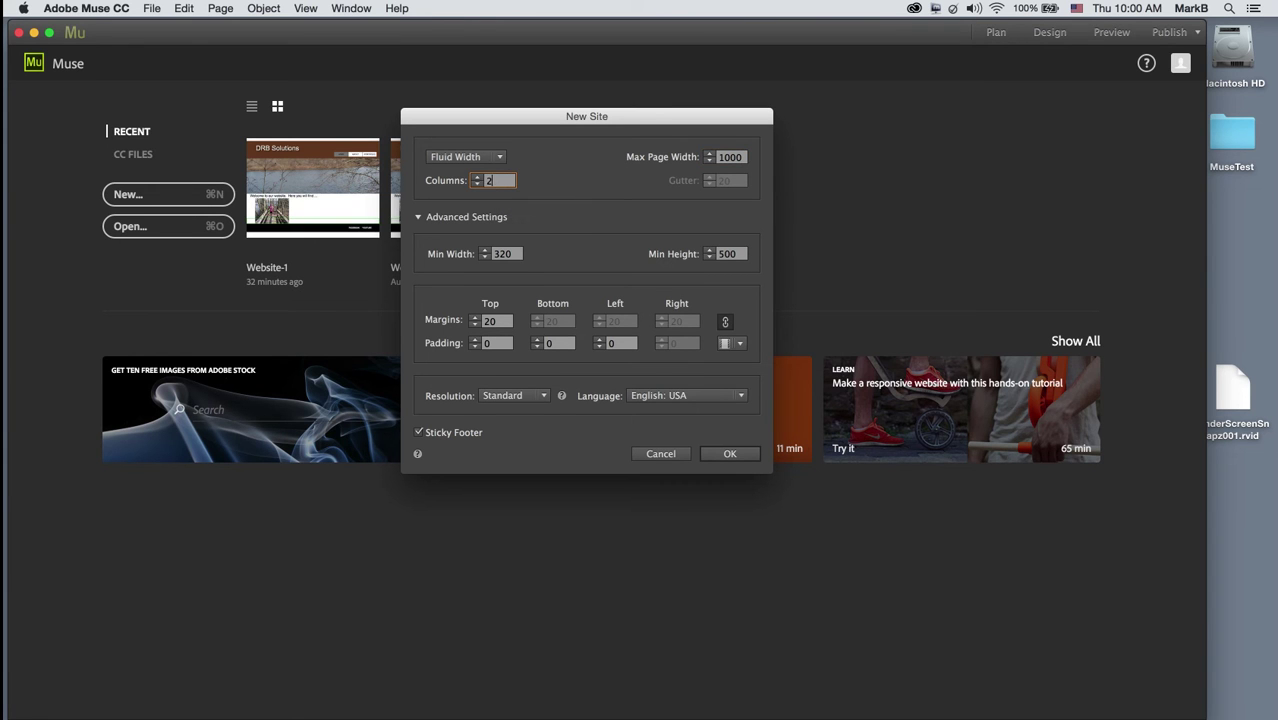
left_click(556, 203)
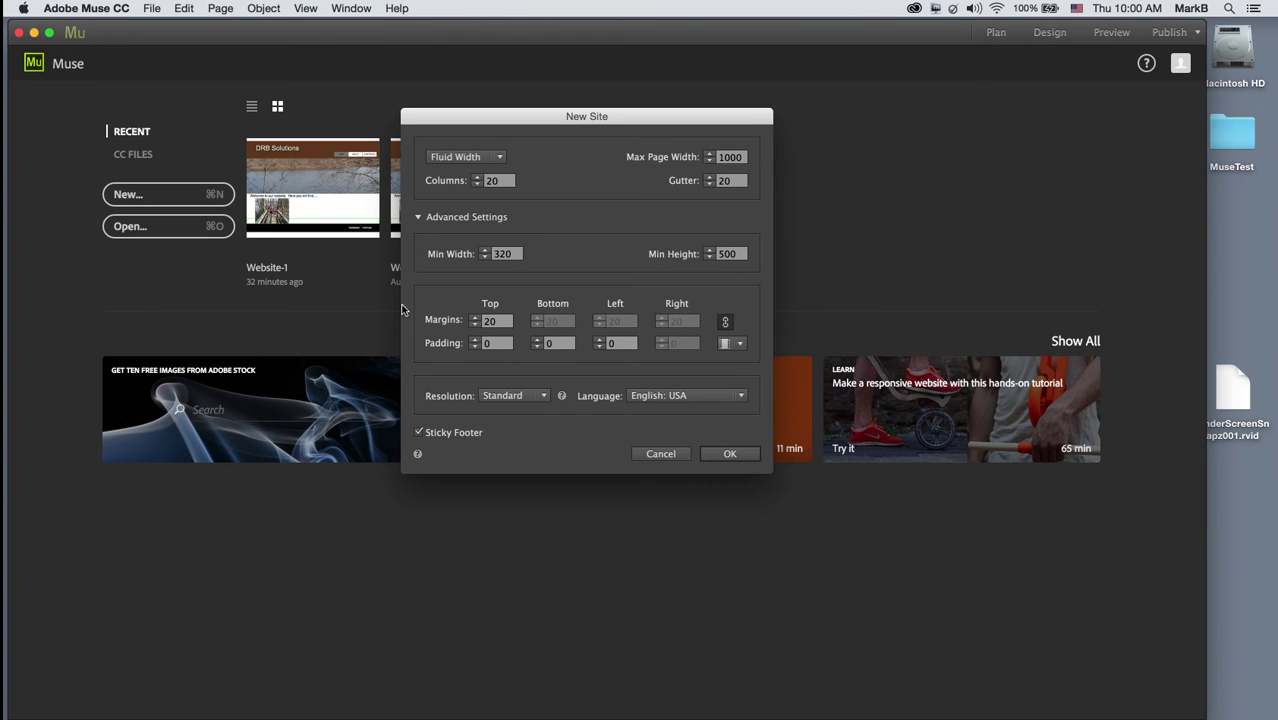
Step: Set all page margins to 0 and create the site
left_click(503, 324)
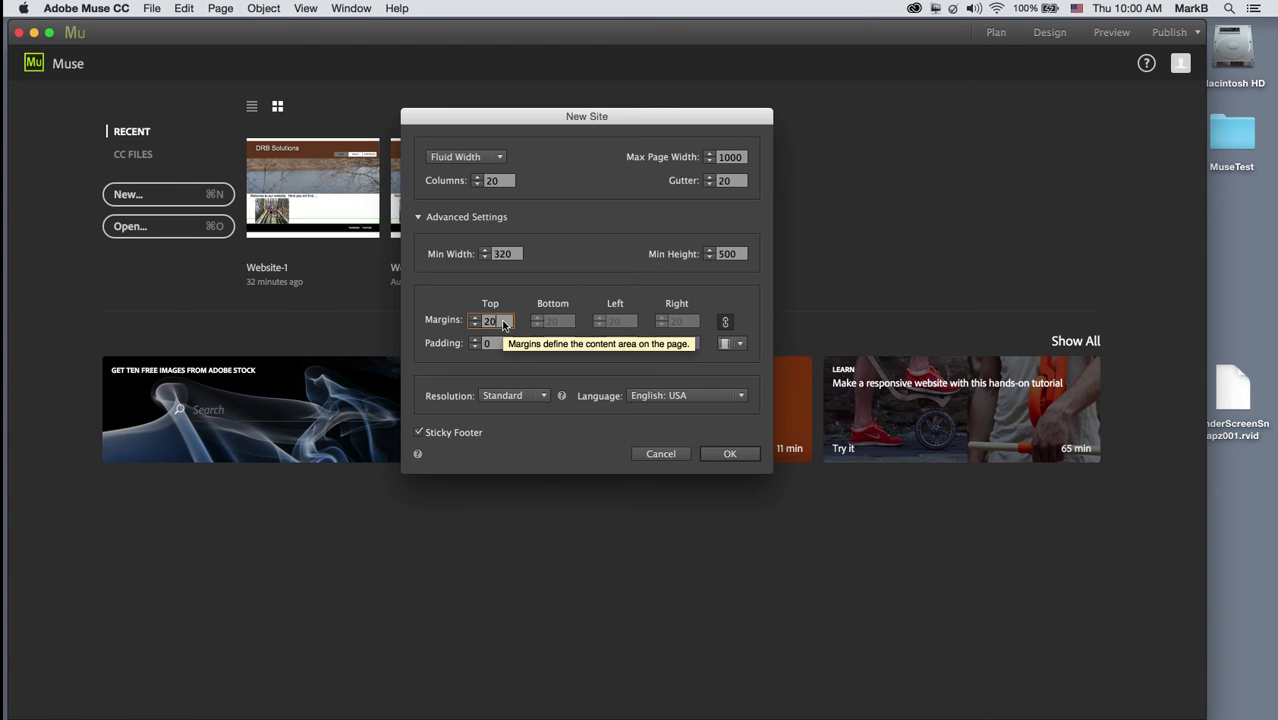
type("0")
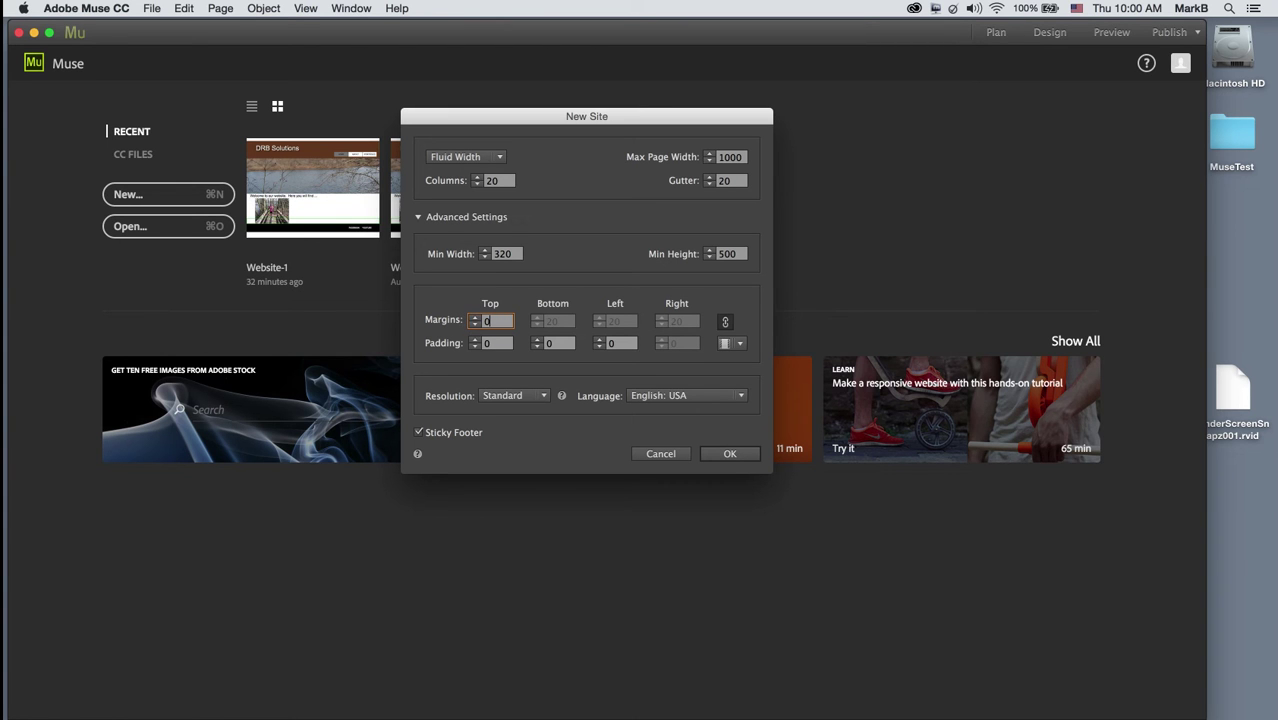
key("Tab")
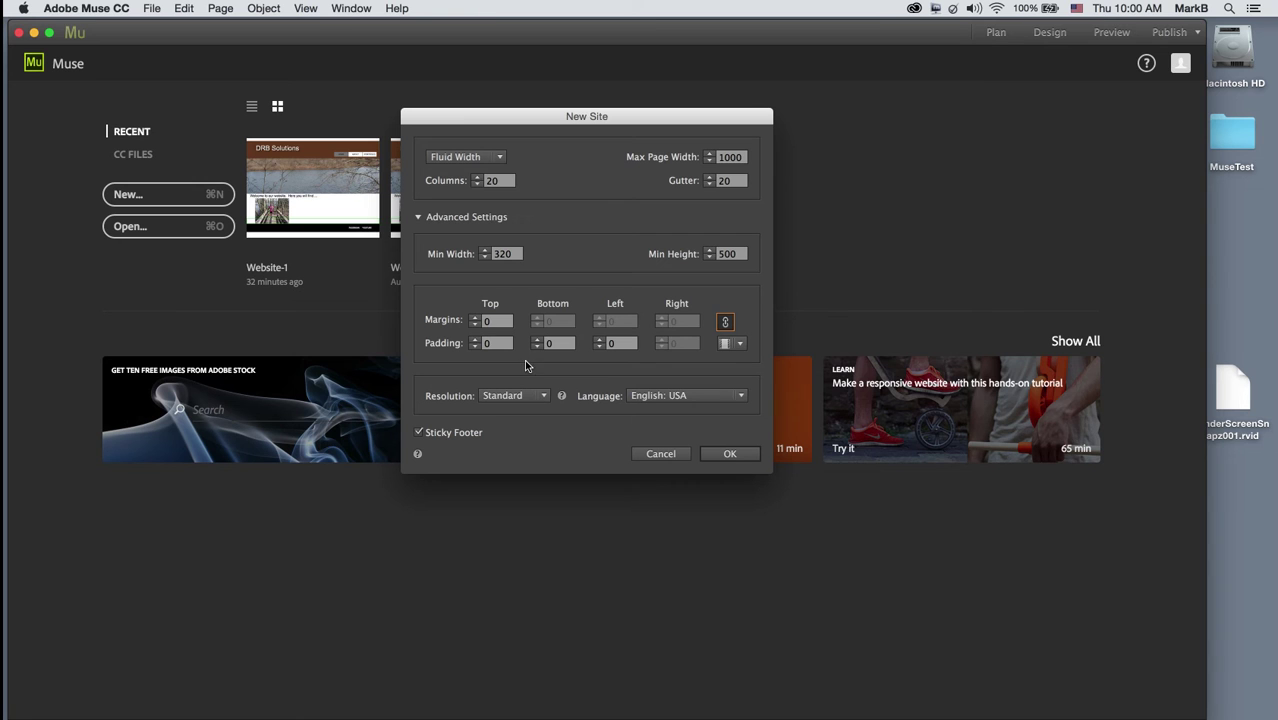
left_click(723, 456)
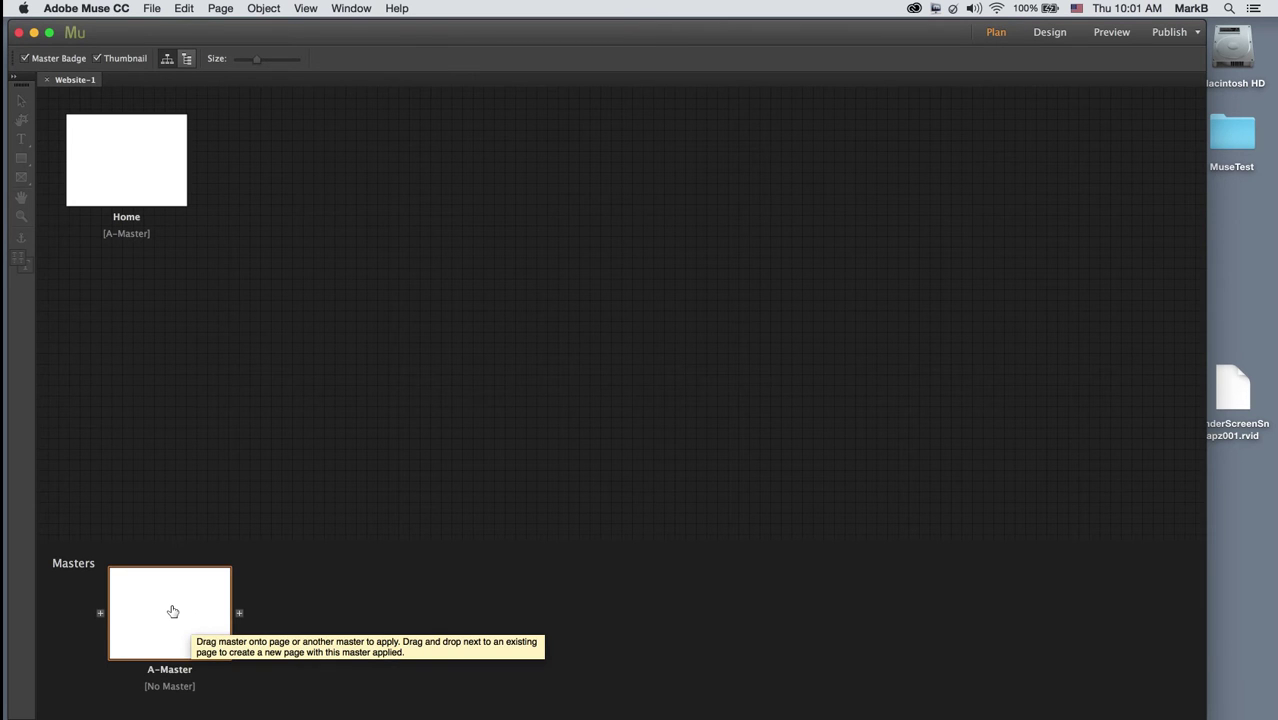
Step: Apply A-Master to the Home page and add a page named About beside it
left_click_drag(172, 611, 127, 185)
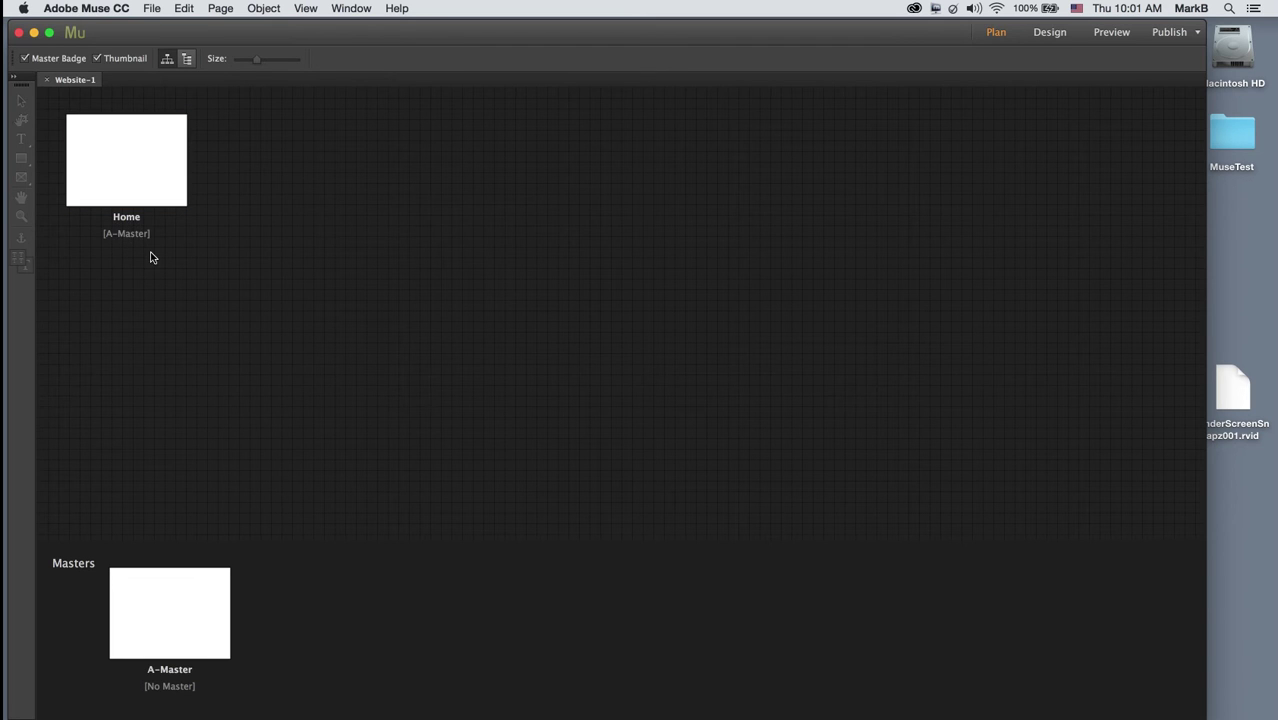
left_click(198, 160)
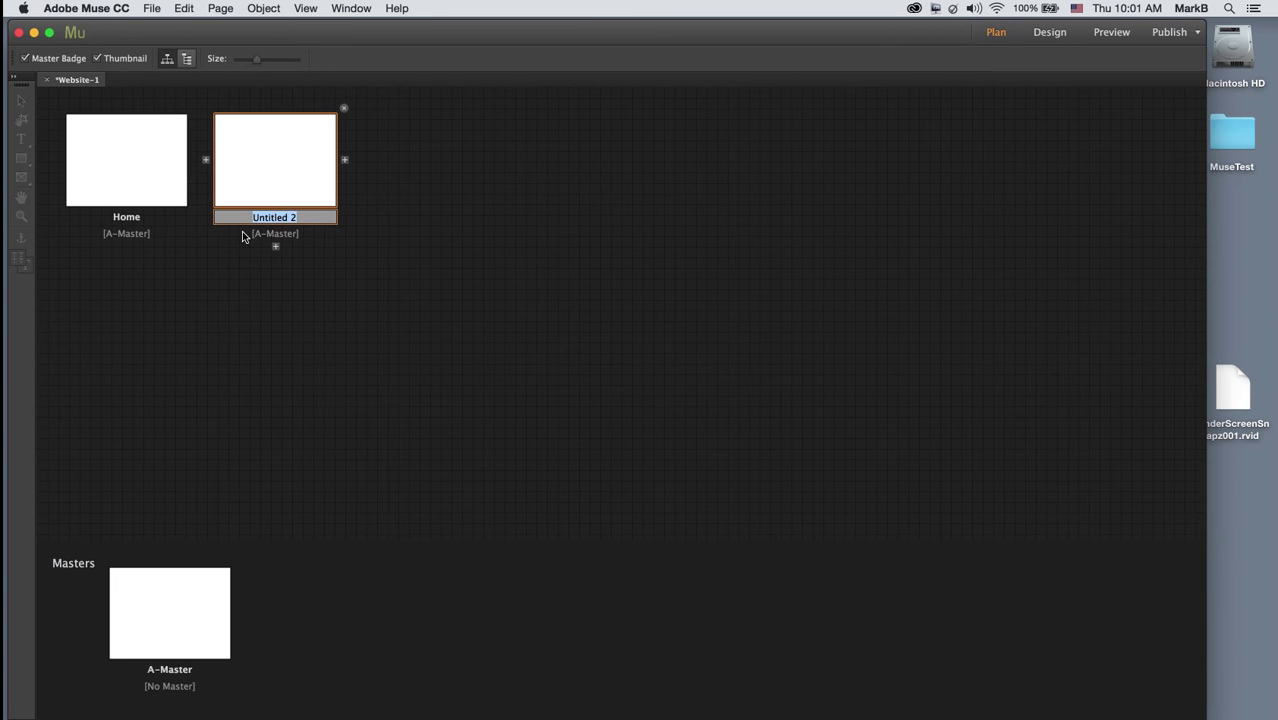
type("About")
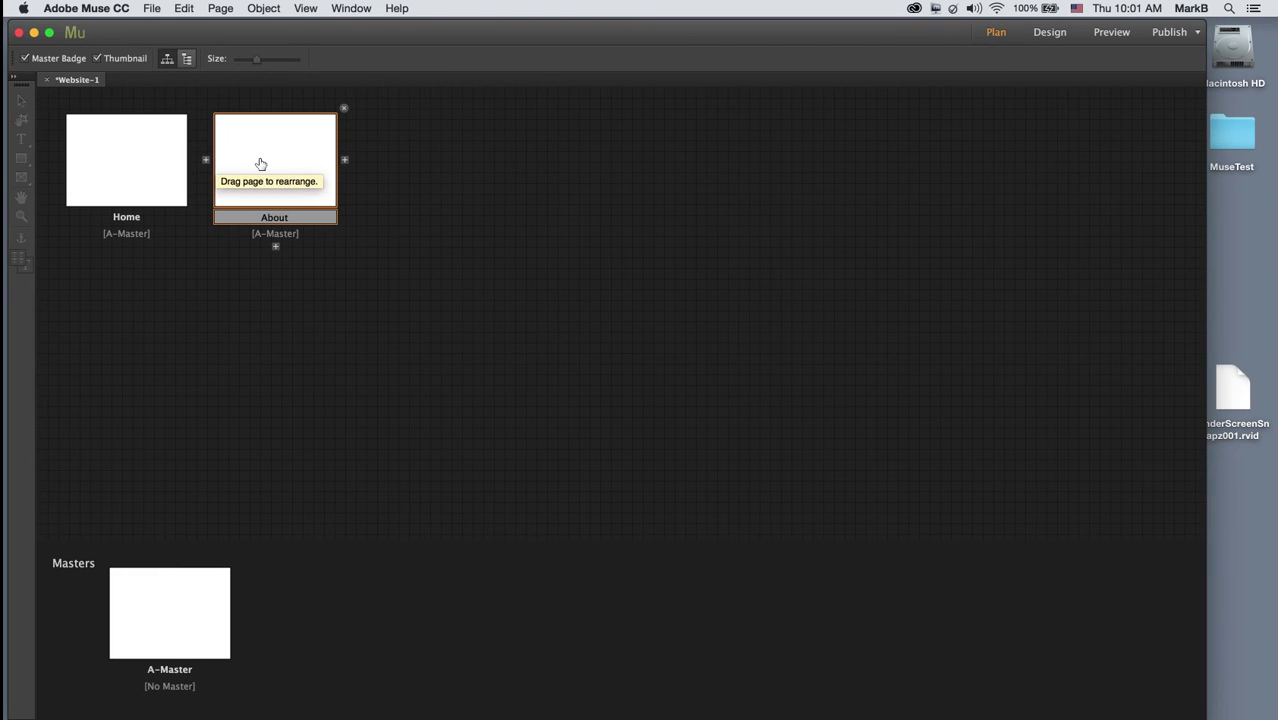
Step: Add a child page named test beneath the About page and delete it again
left_click(276, 247)
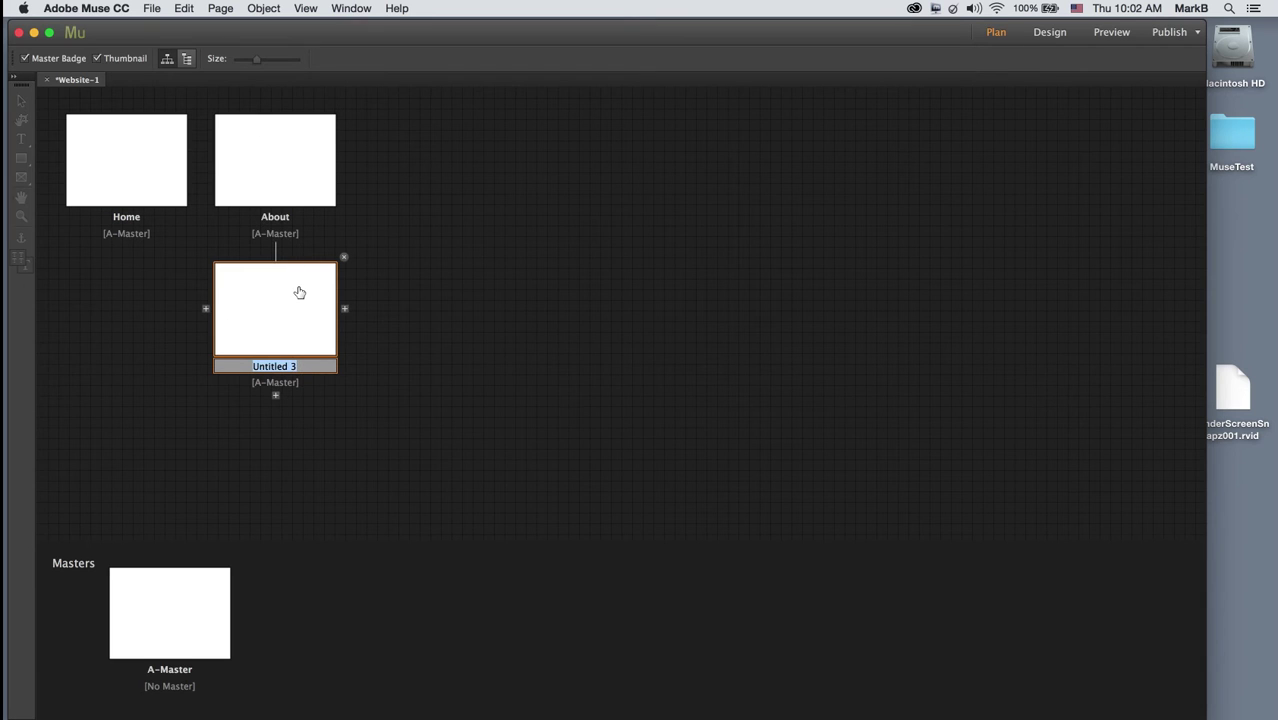
type("test")
key("Return")
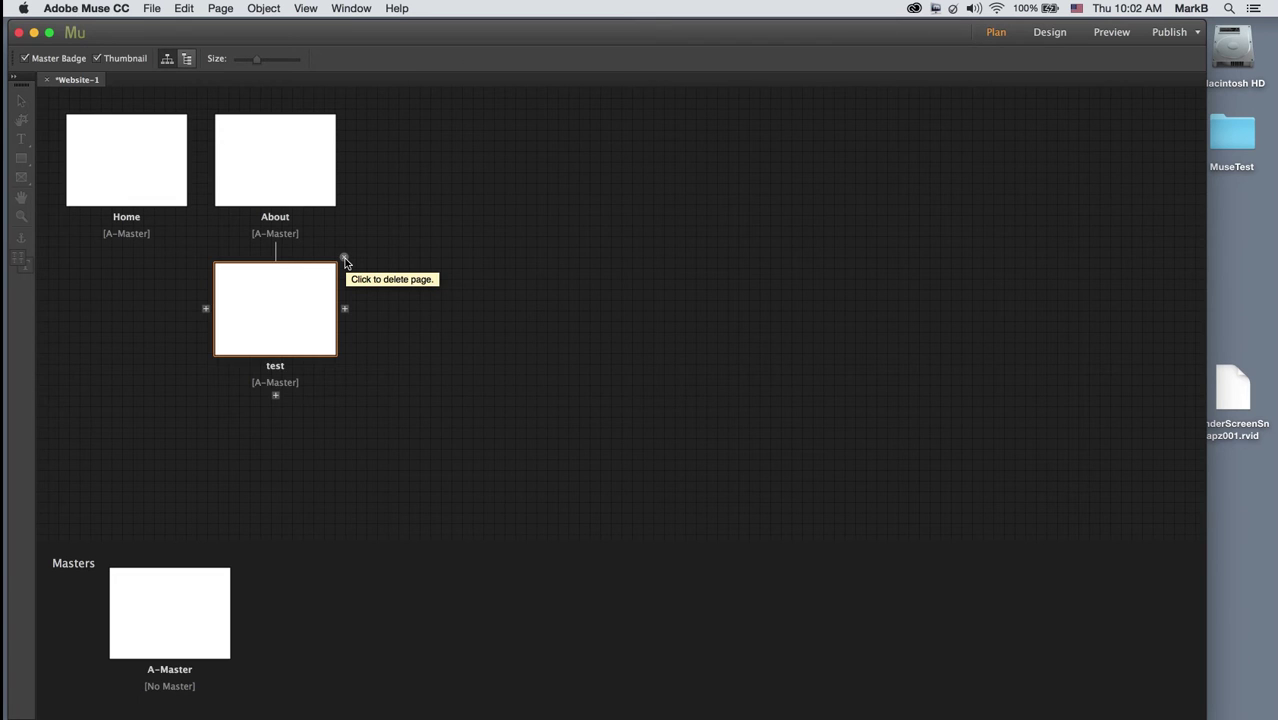
left_click(344, 260)
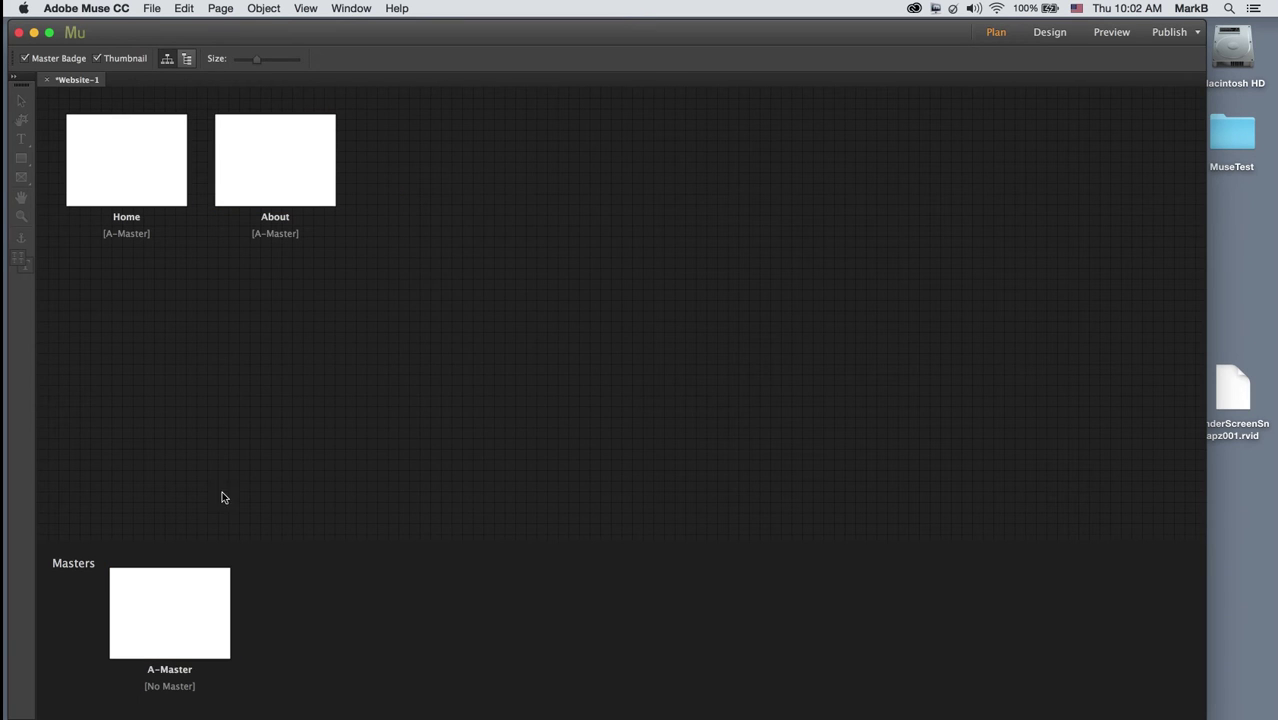
Step: Open the Home page in Design view, check the site plan and return to the Home page
mouse_move(243, 219)
left_click(1059, 35)
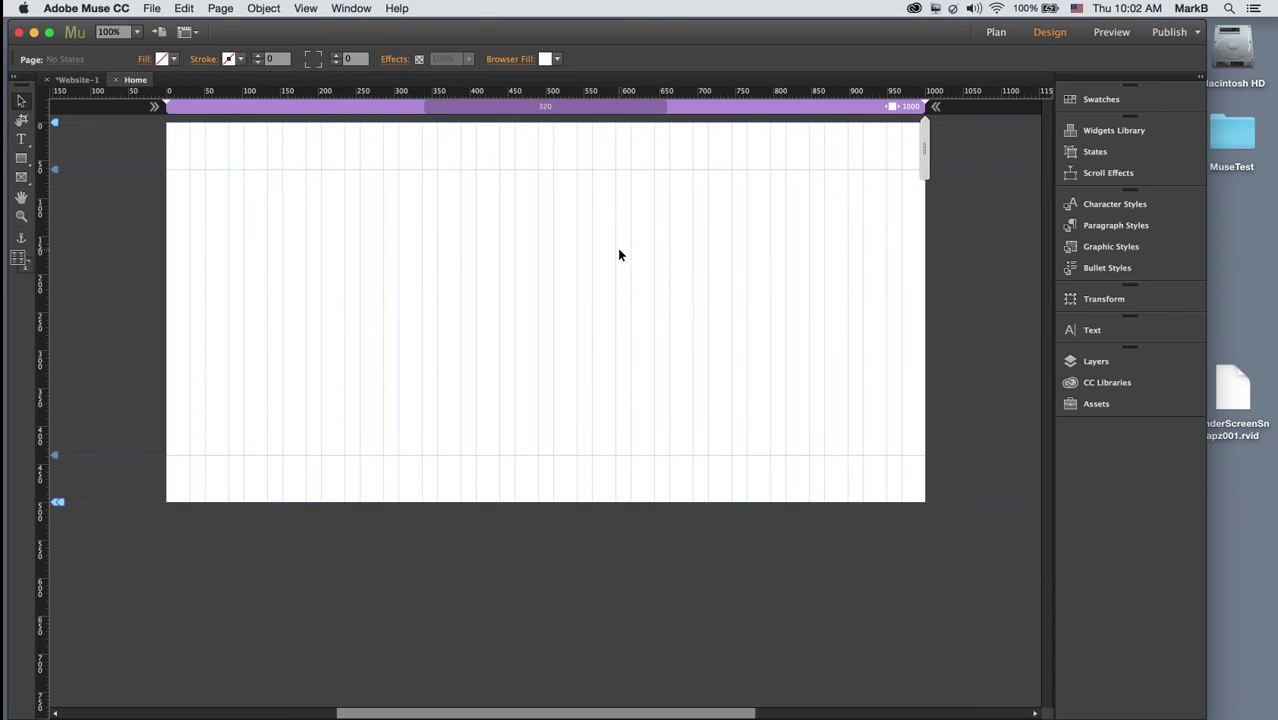
left_click(75, 82)
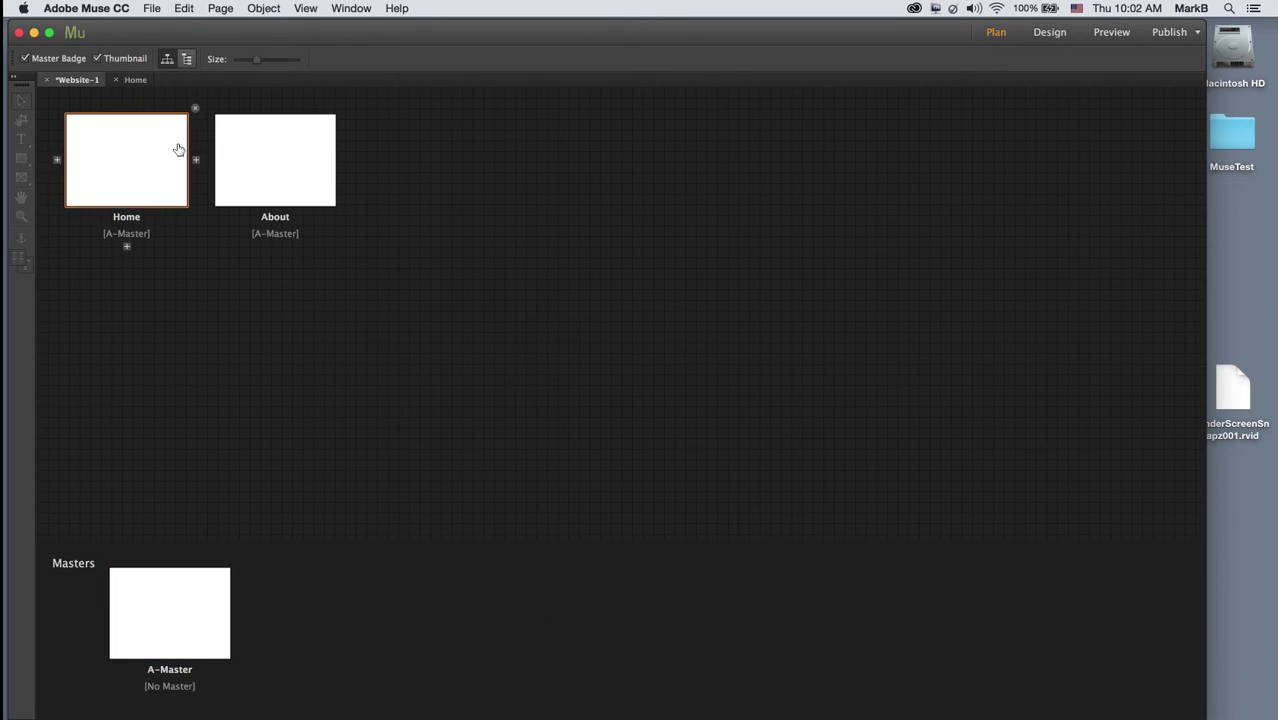
left_click(134, 80)
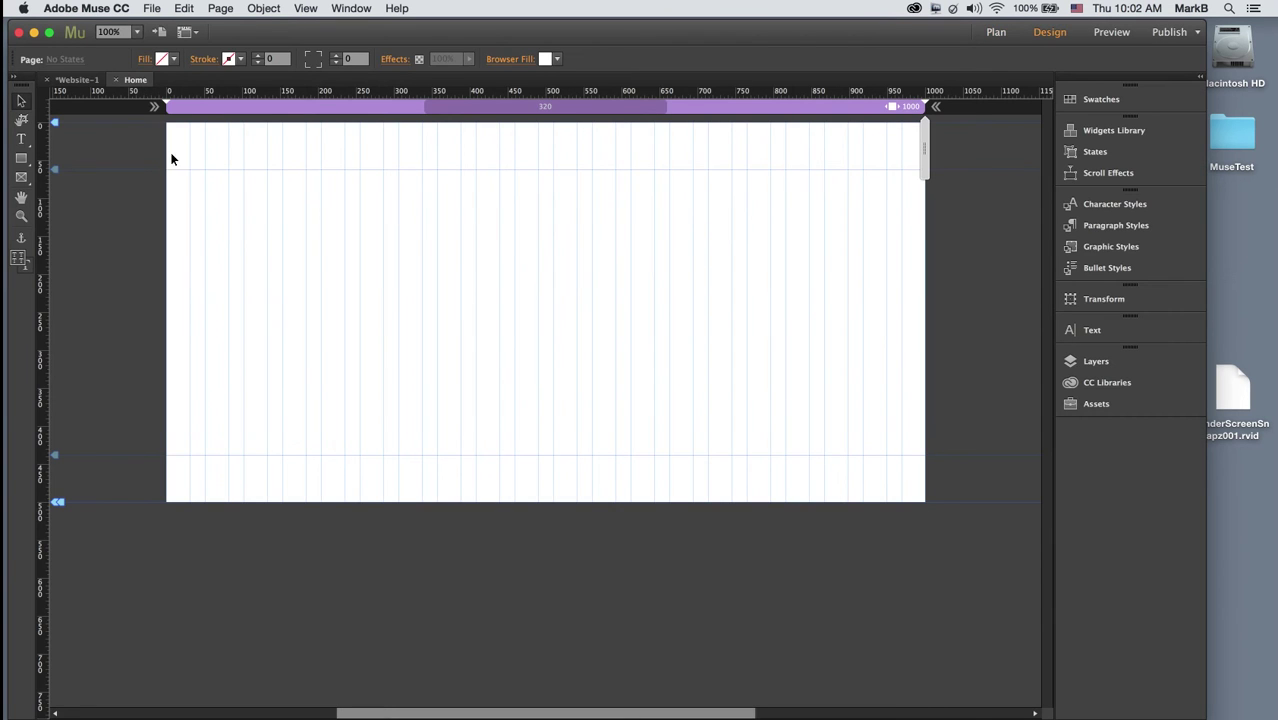
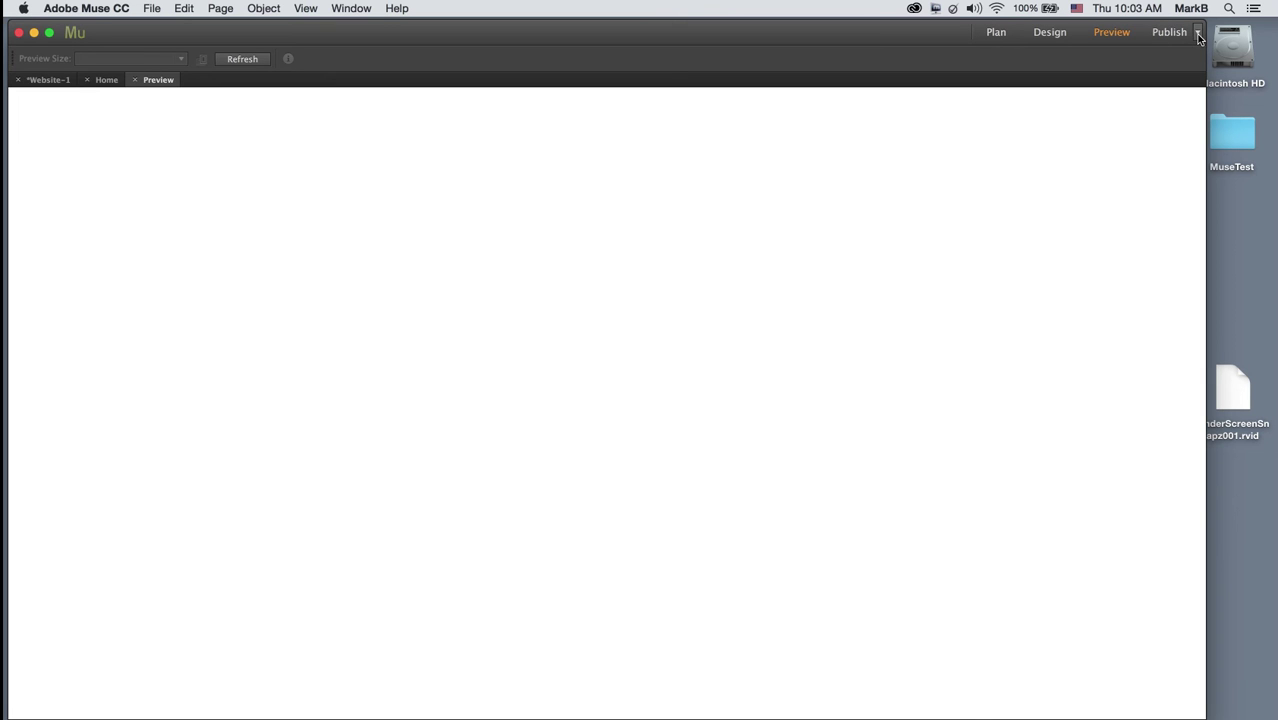
Step: Look at the publishing options and switch through the Design and Preview views back to the site plan
left_click(1198, 34)
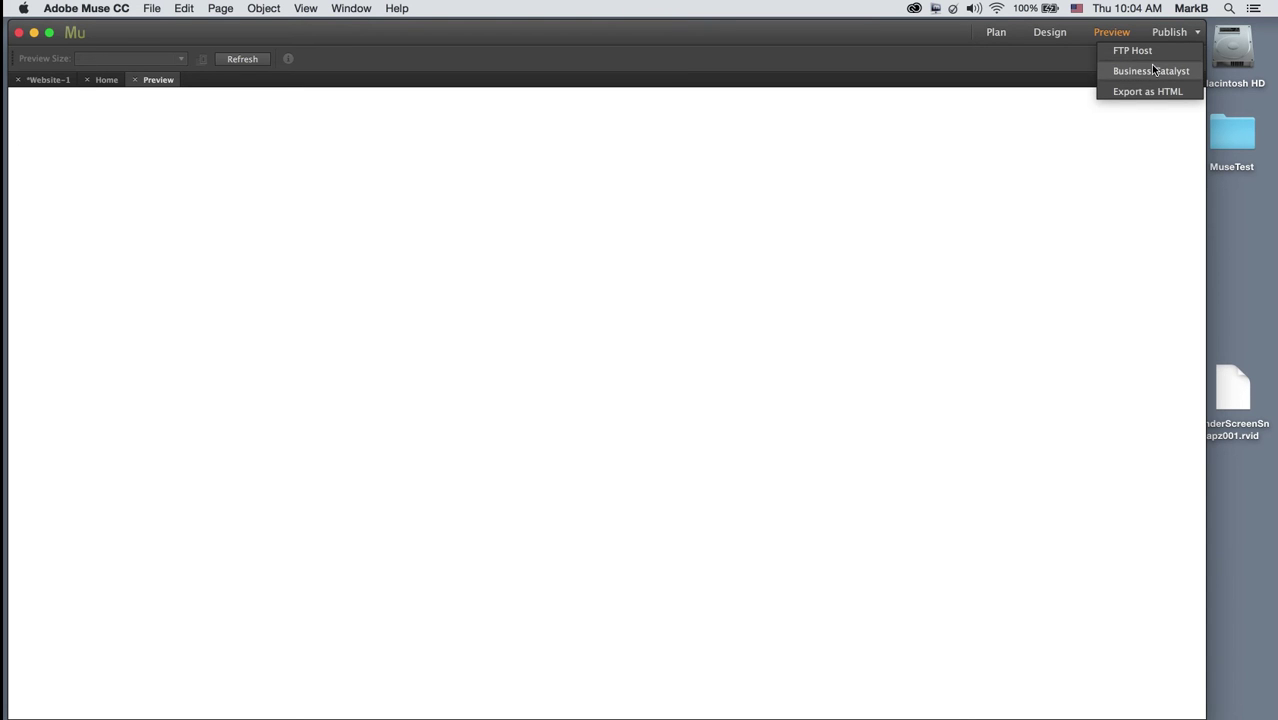
left_click(1170, 228)
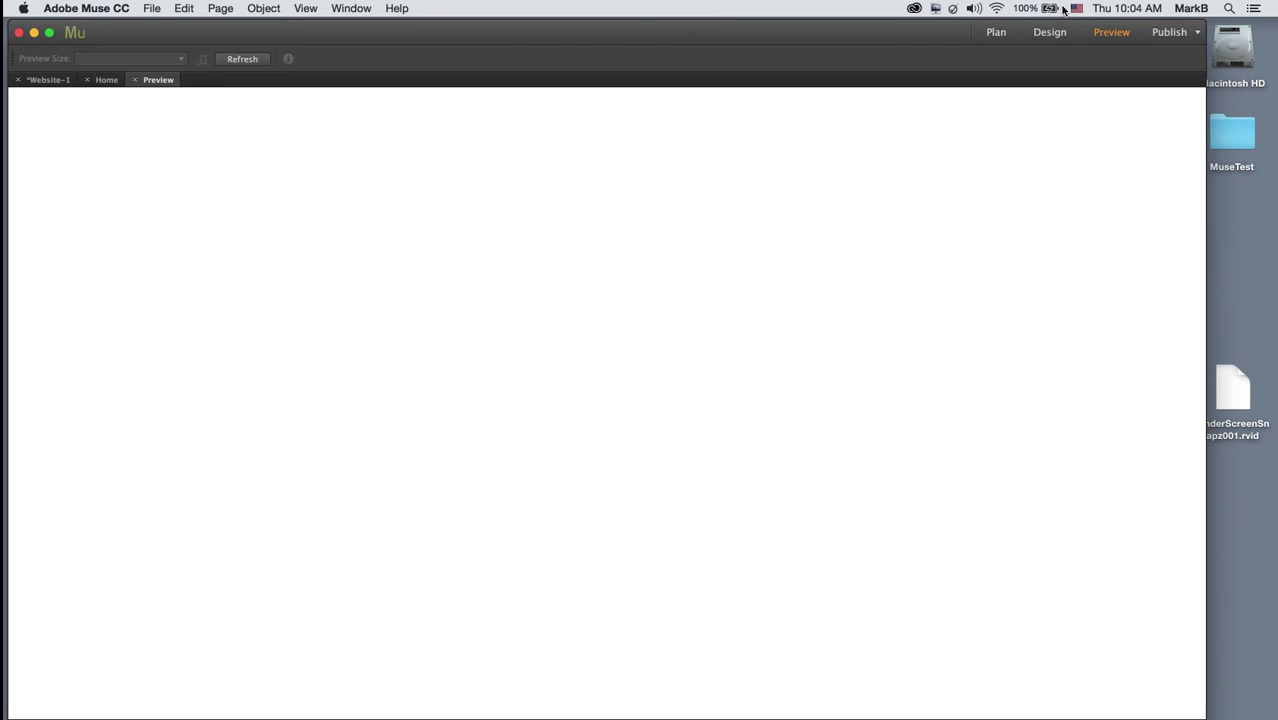
left_click(1052, 33)
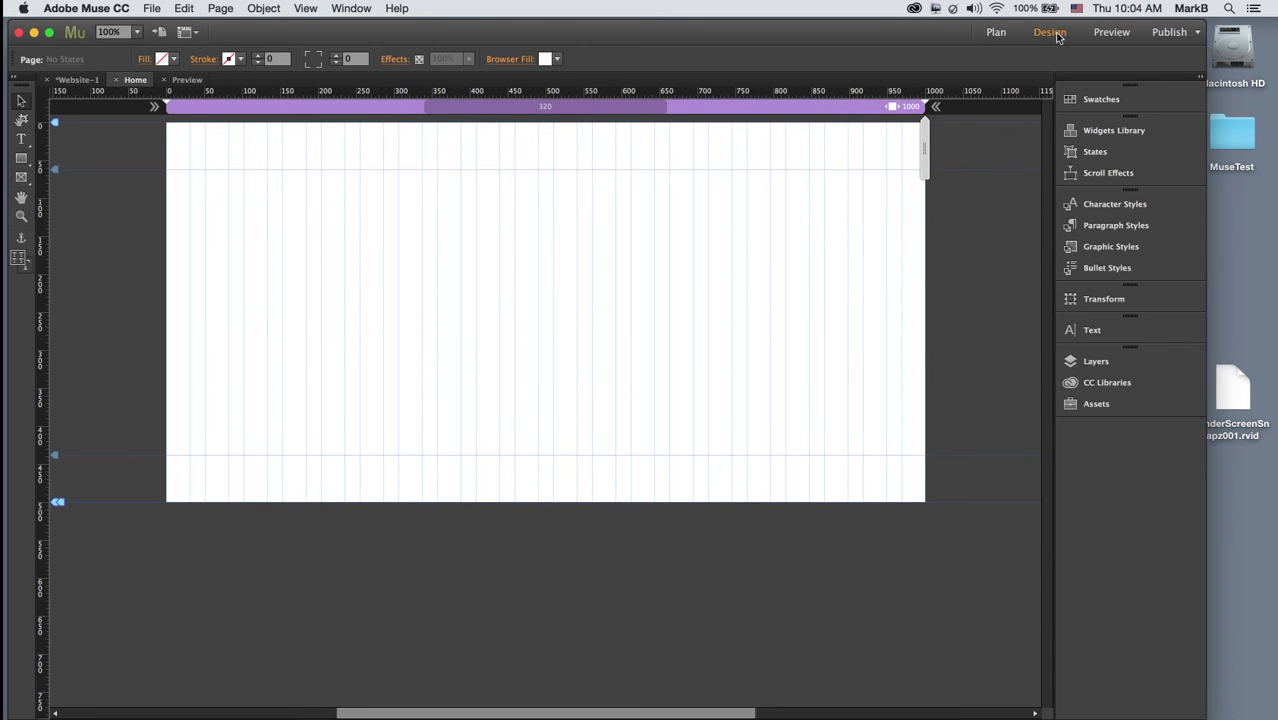
left_click(180, 80)
left_click(108, 80)
left_click(75, 81)
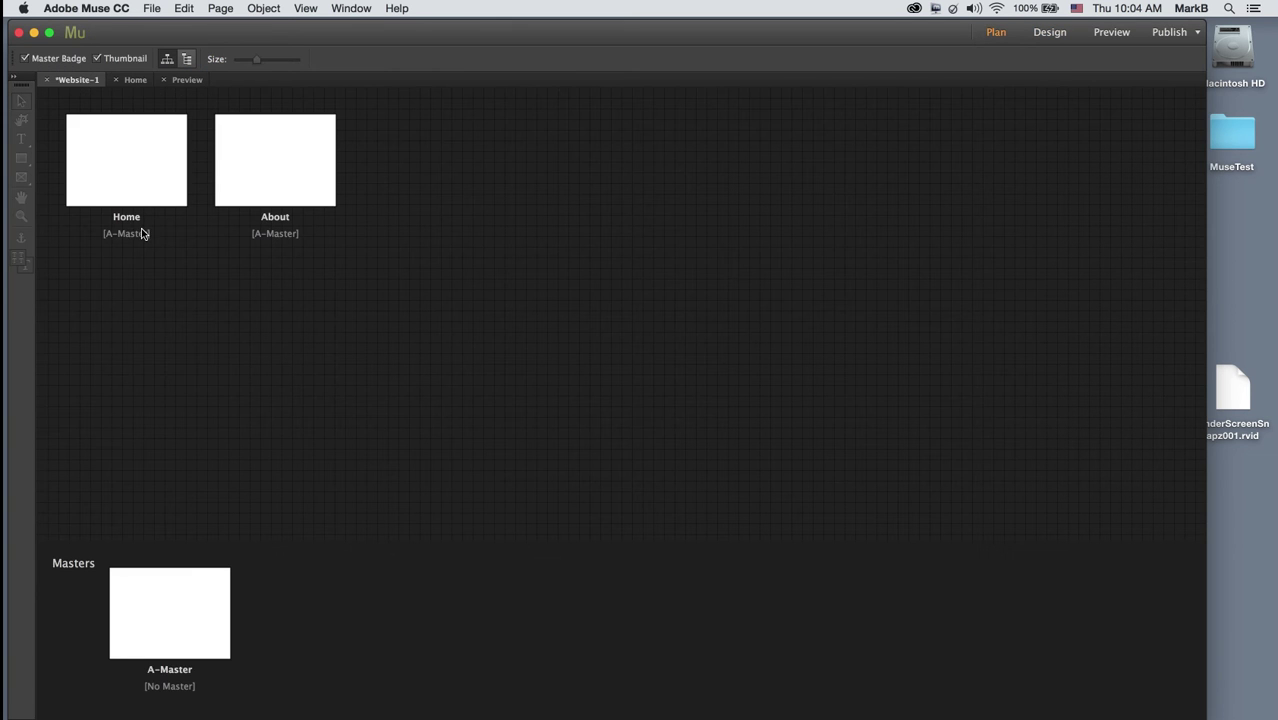
Step: Open A-Master for editing and draw a header rectangle about 872 by 62 px from the page's top-left corner
double_click(164, 605)
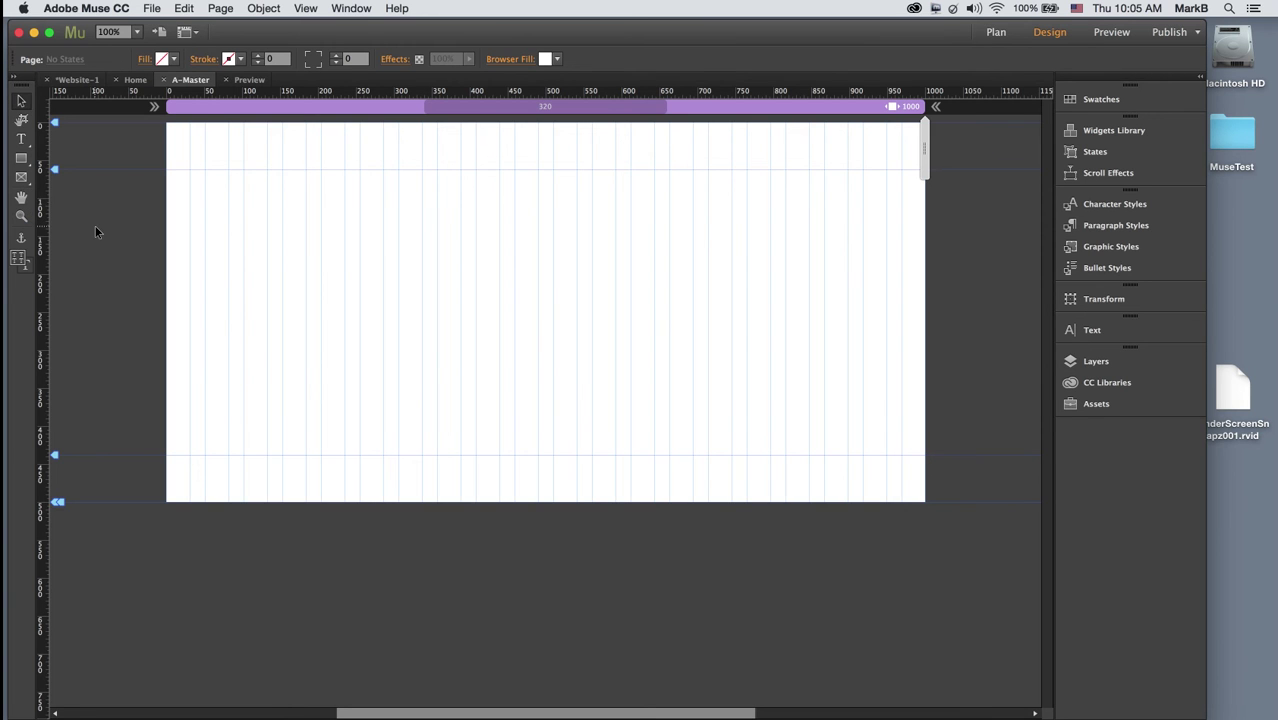
left_click(22, 160)
mouse_move(166, 122)
left_mouse_down()
mouse_move(363, 178)
mouse_move(925, 171)
mouse_move(938, 182)
mouse_move(828, 170)
left_mouse_up()
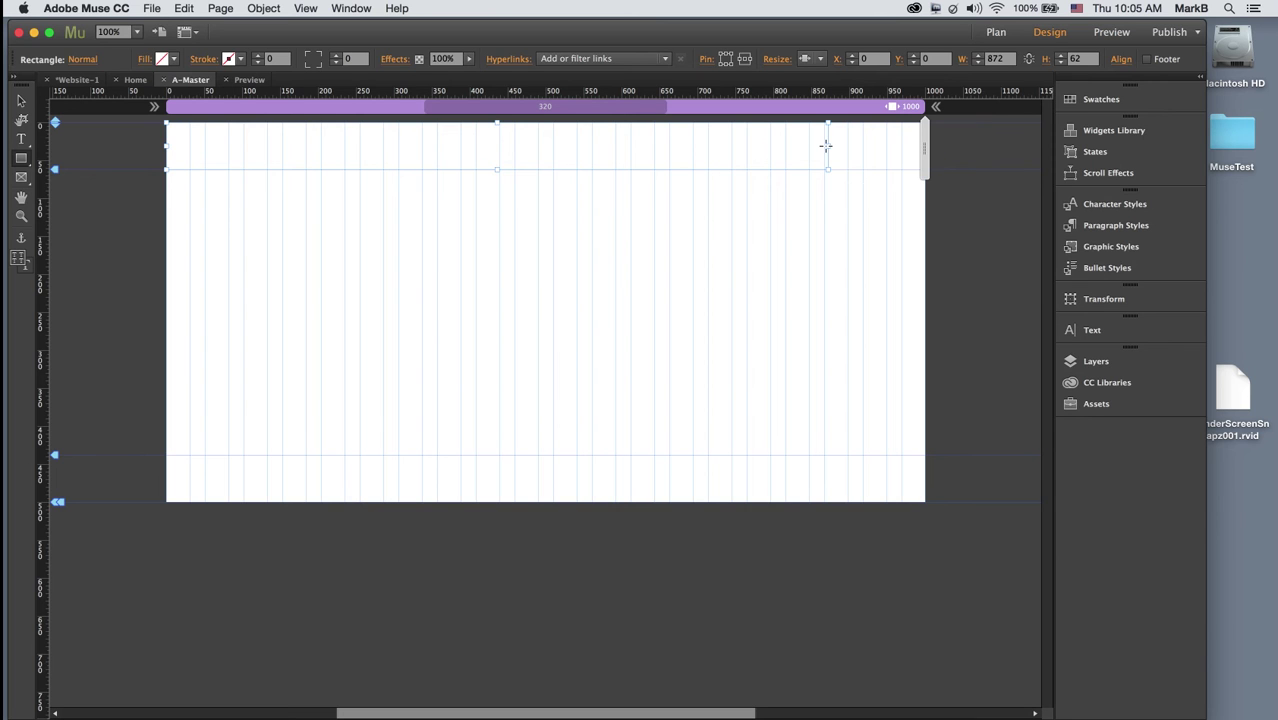
left_click(22, 103)
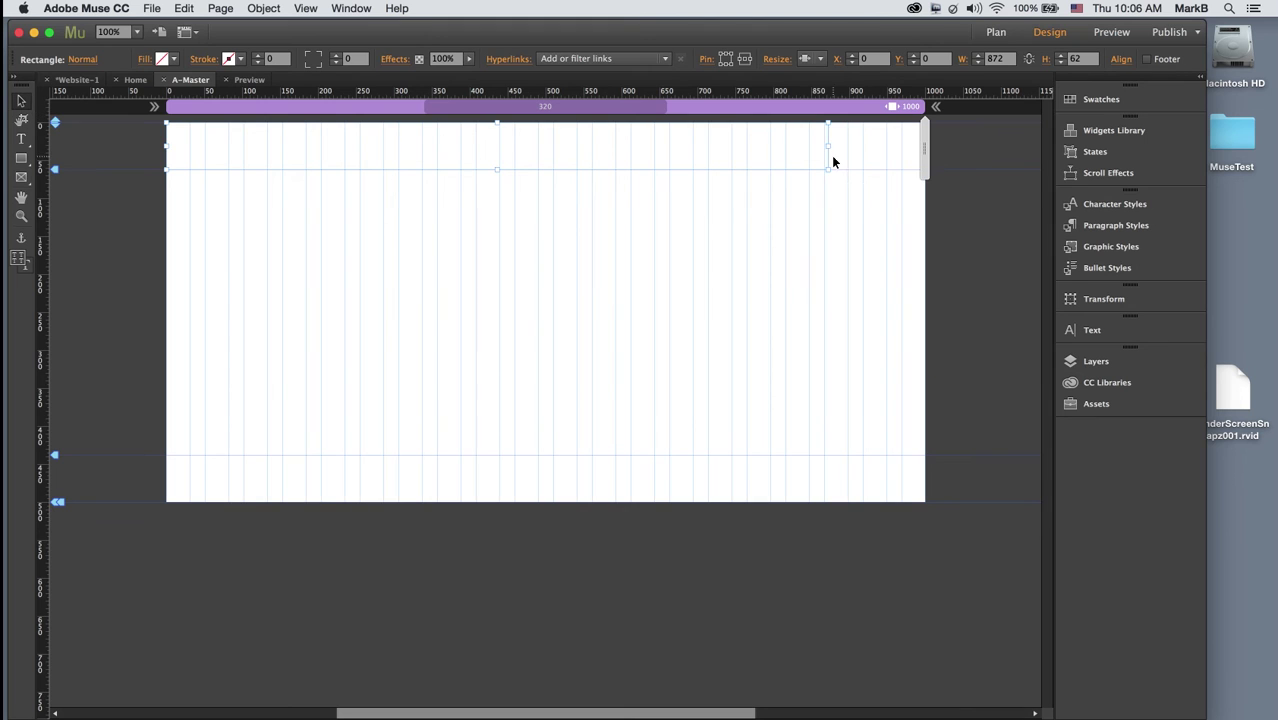
Step: Stretch the header rectangle to 100% page width and pull it back to about 910 px wide
left_click_drag(829, 146, 924, 148)
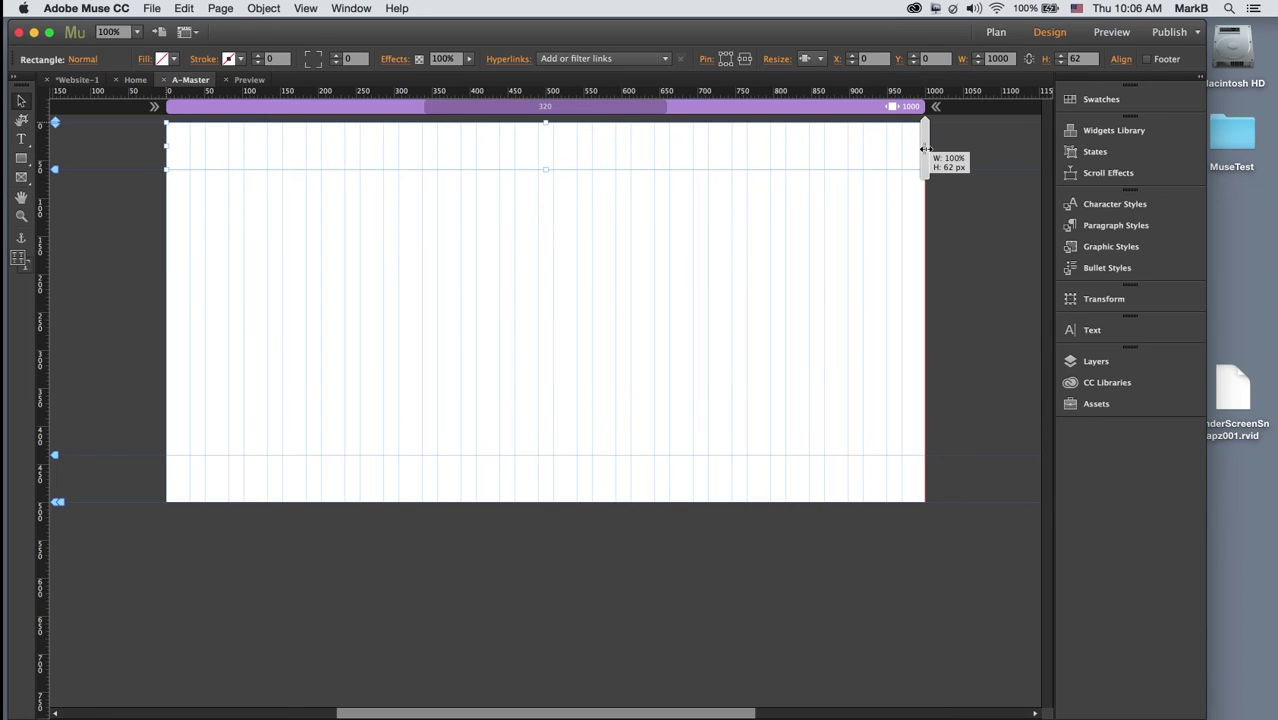
left_click_drag(924, 148, 859, 155)
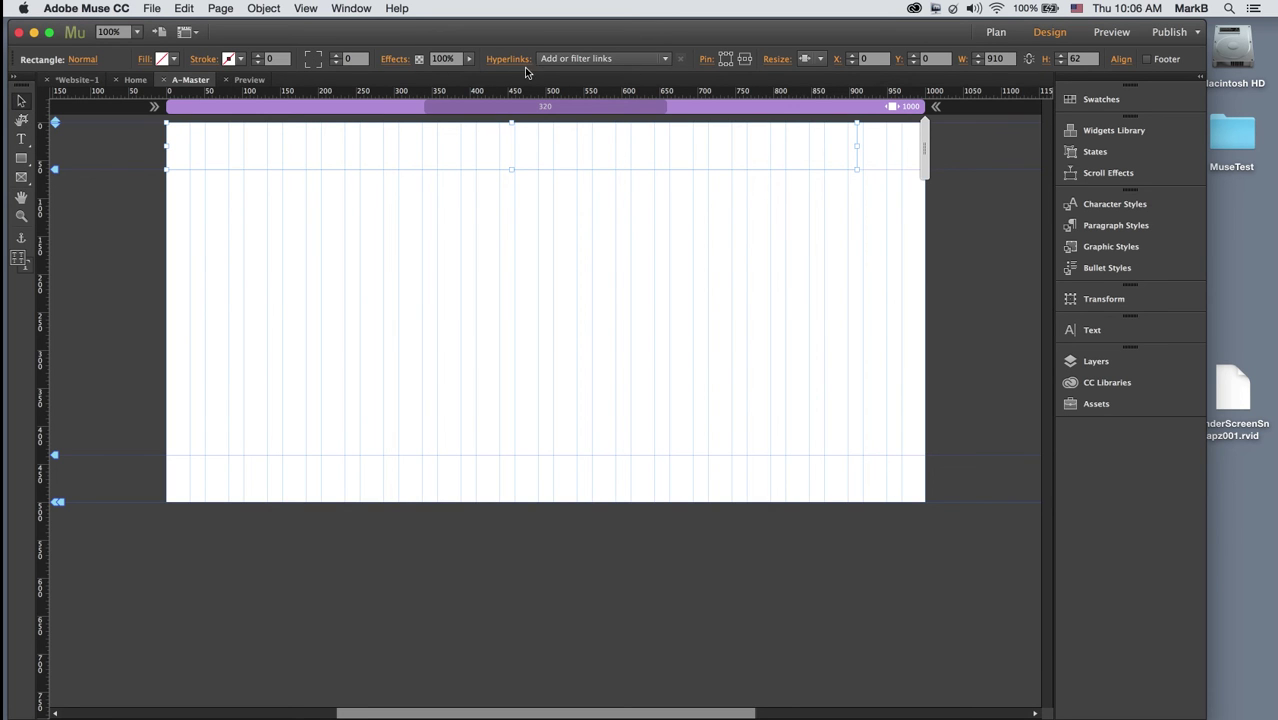
Step: Fill the header rectangle with the solid orange swatch FBB03B
left_click(175, 60)
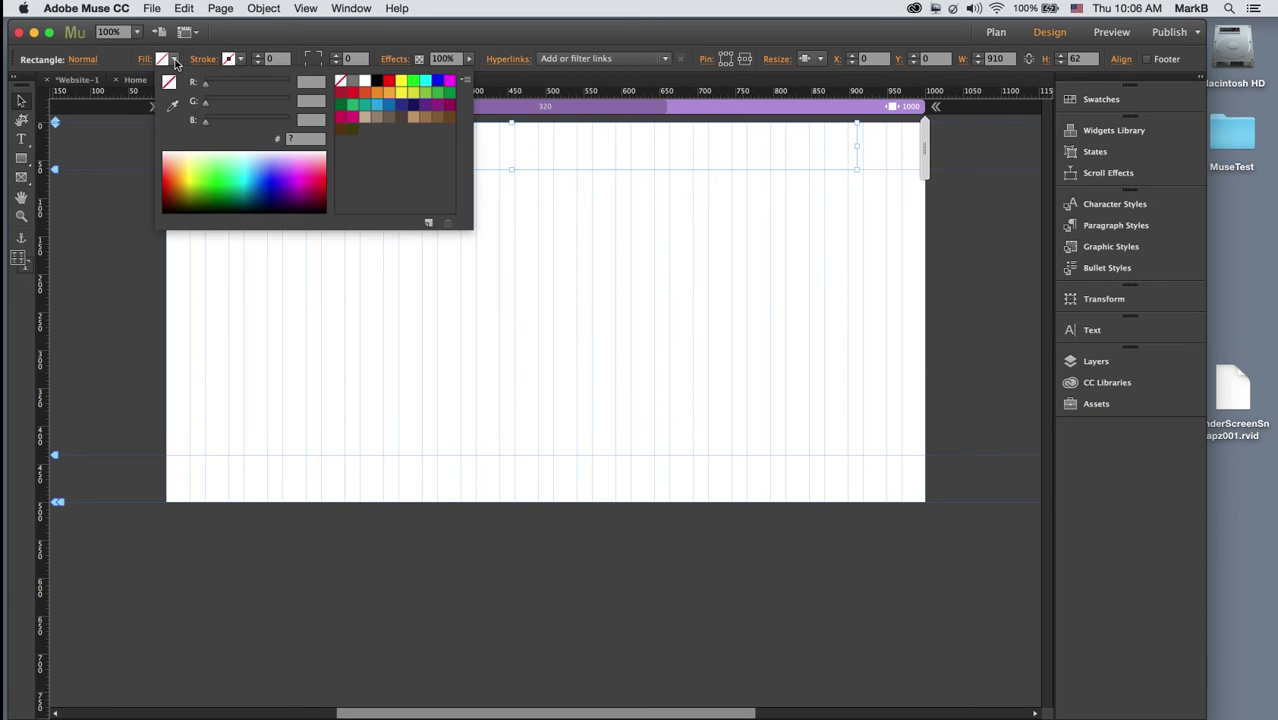
left_click(175, 60)
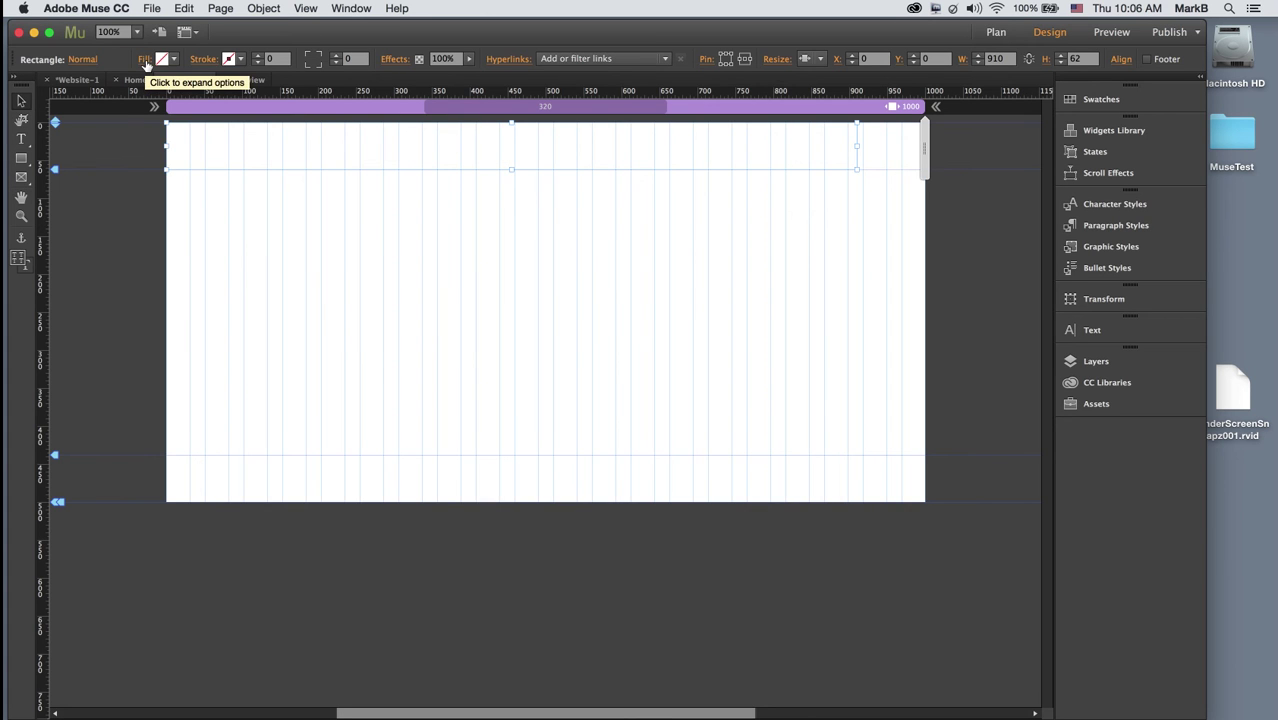
left_click(145, 62)
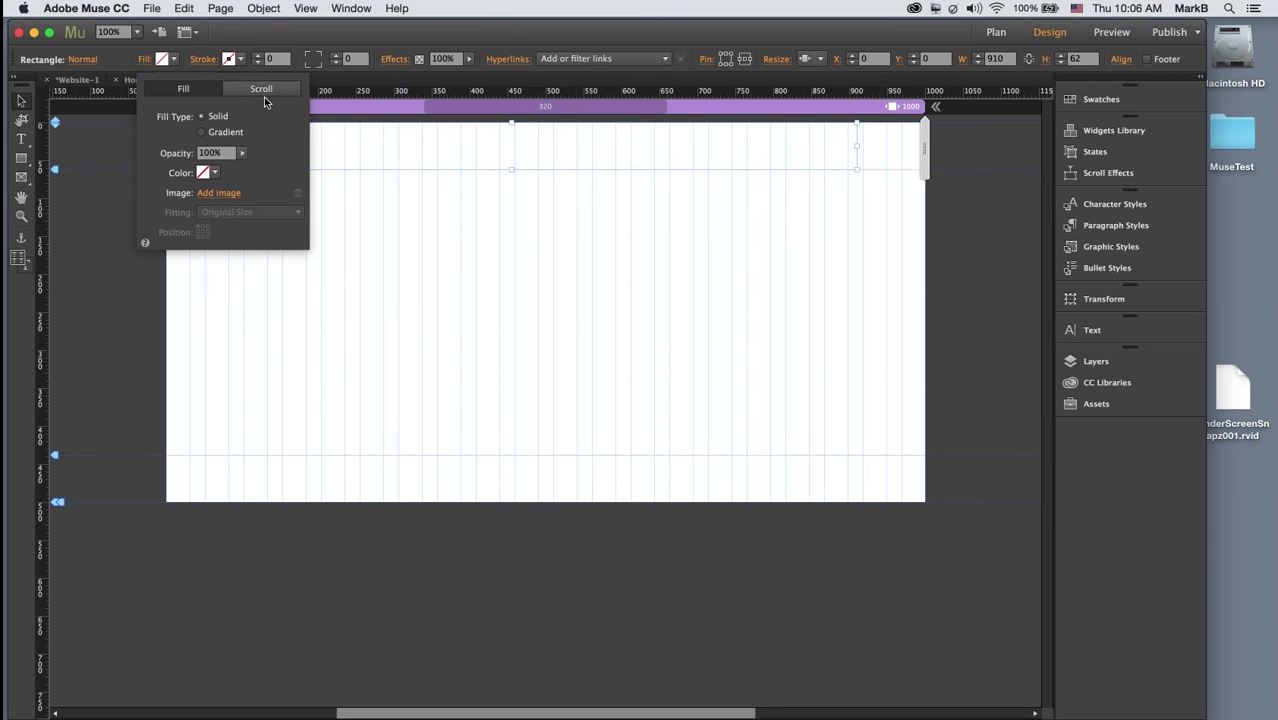
left_click(168, 62)
left_click(163, 59)
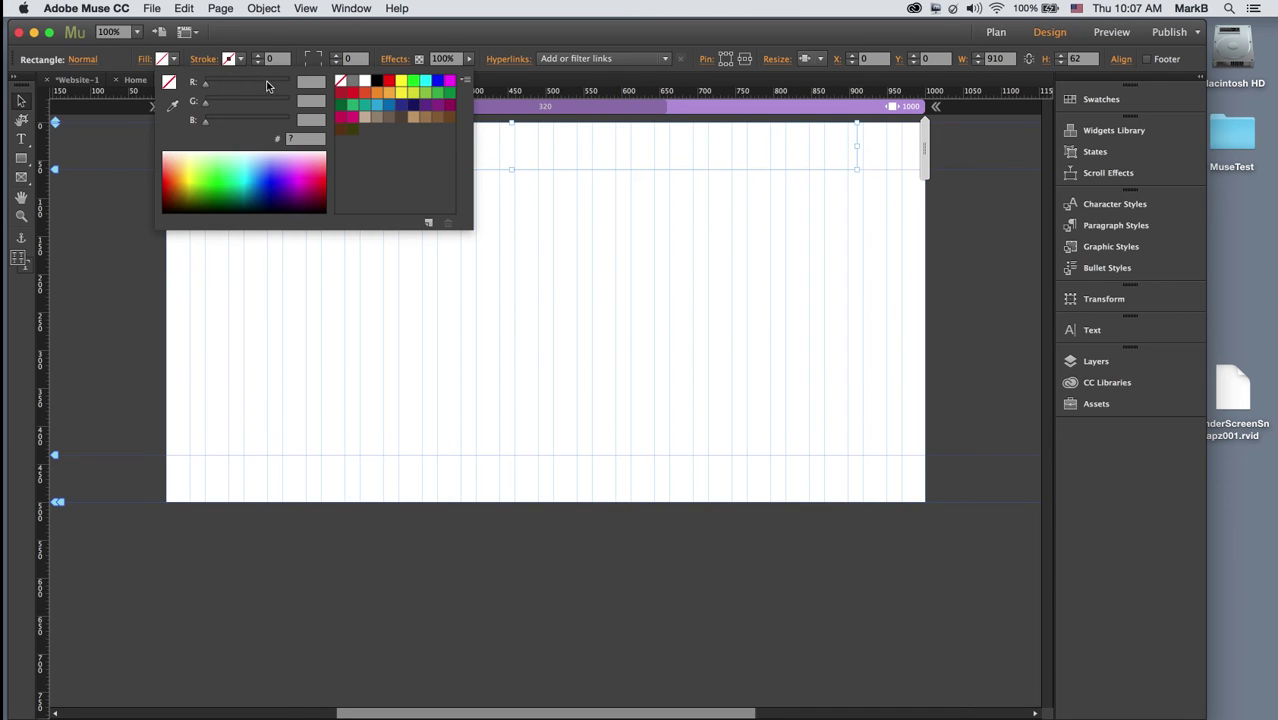
left_click(389, 92)
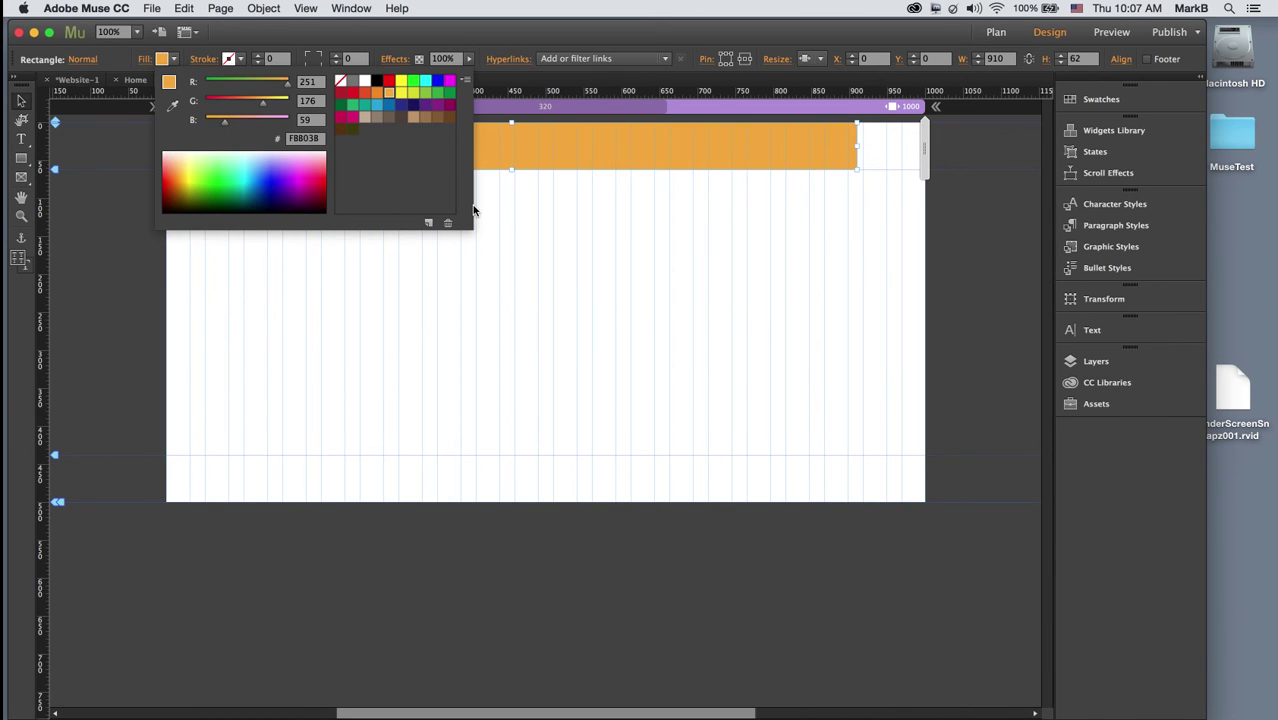
left_click(479, 38)
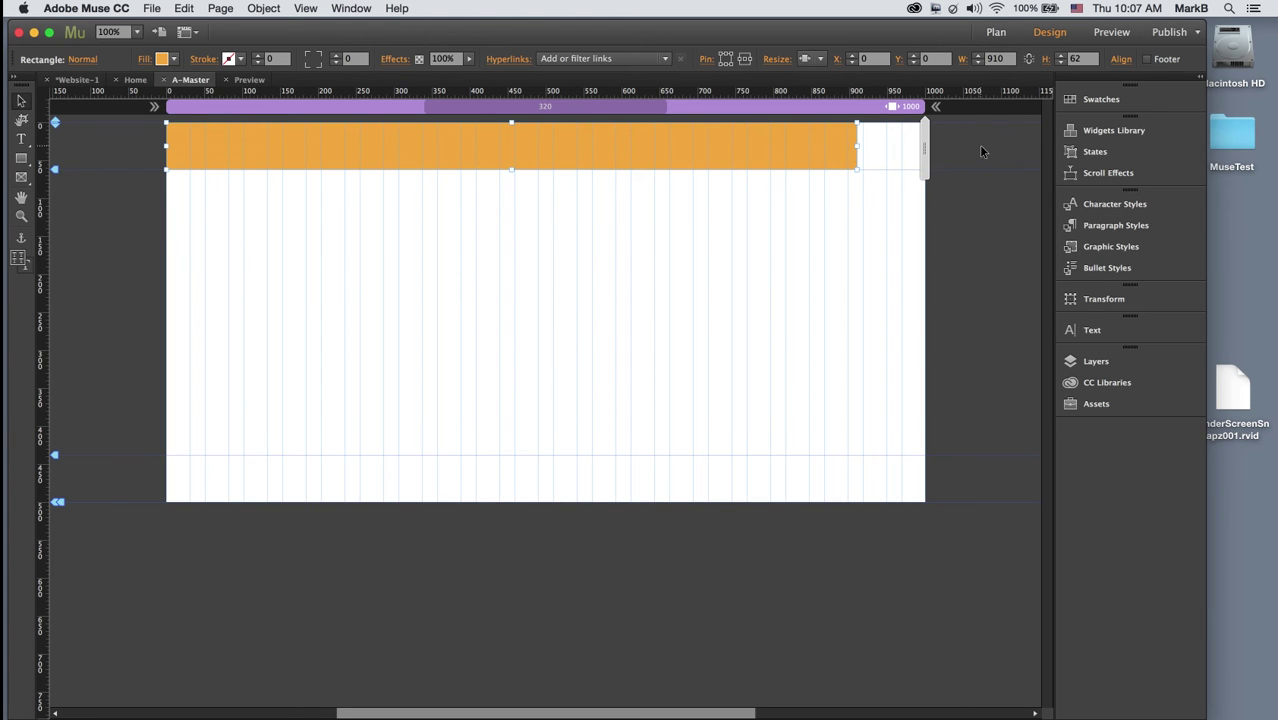
Step: Preview the site and narrow the browser area to check how the partial-width header behaves
left_click(1114, 34)
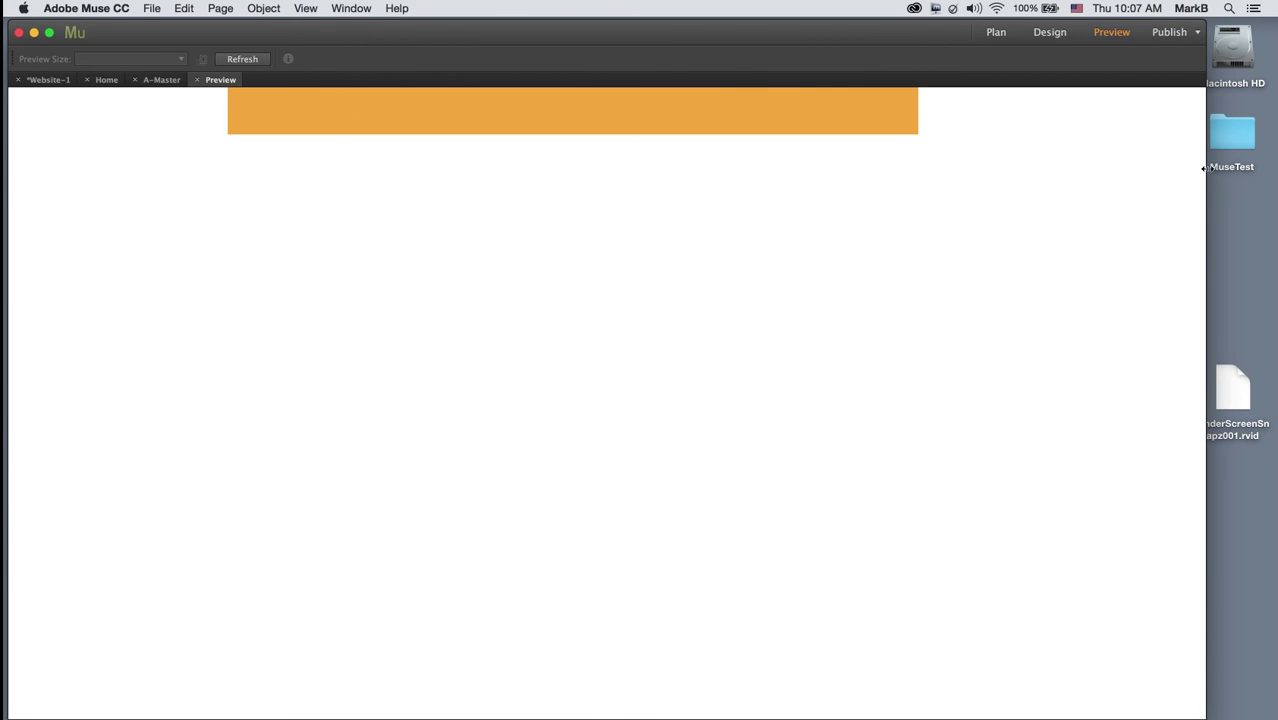
left_click_drag(1205, 168, 1076, 243)
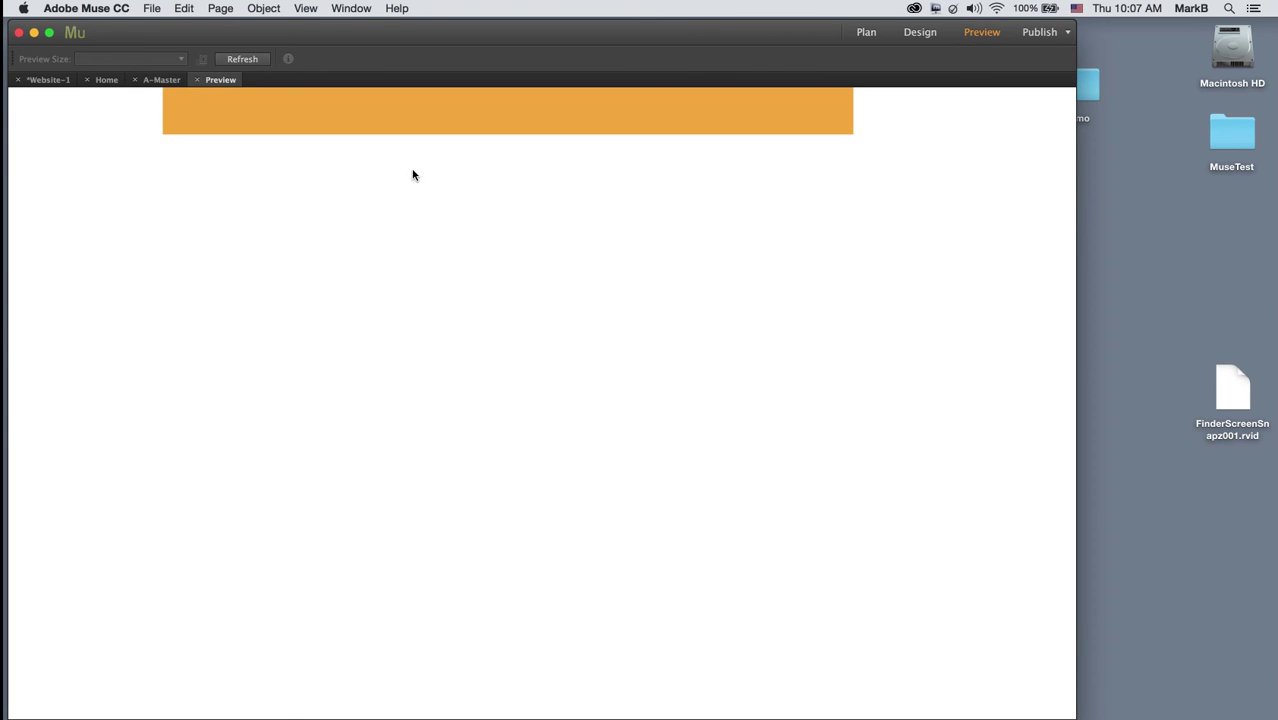
Step: Return to A-Master and extend the orange header rectangle's right edge to 100% page width
left_click(163, 80)
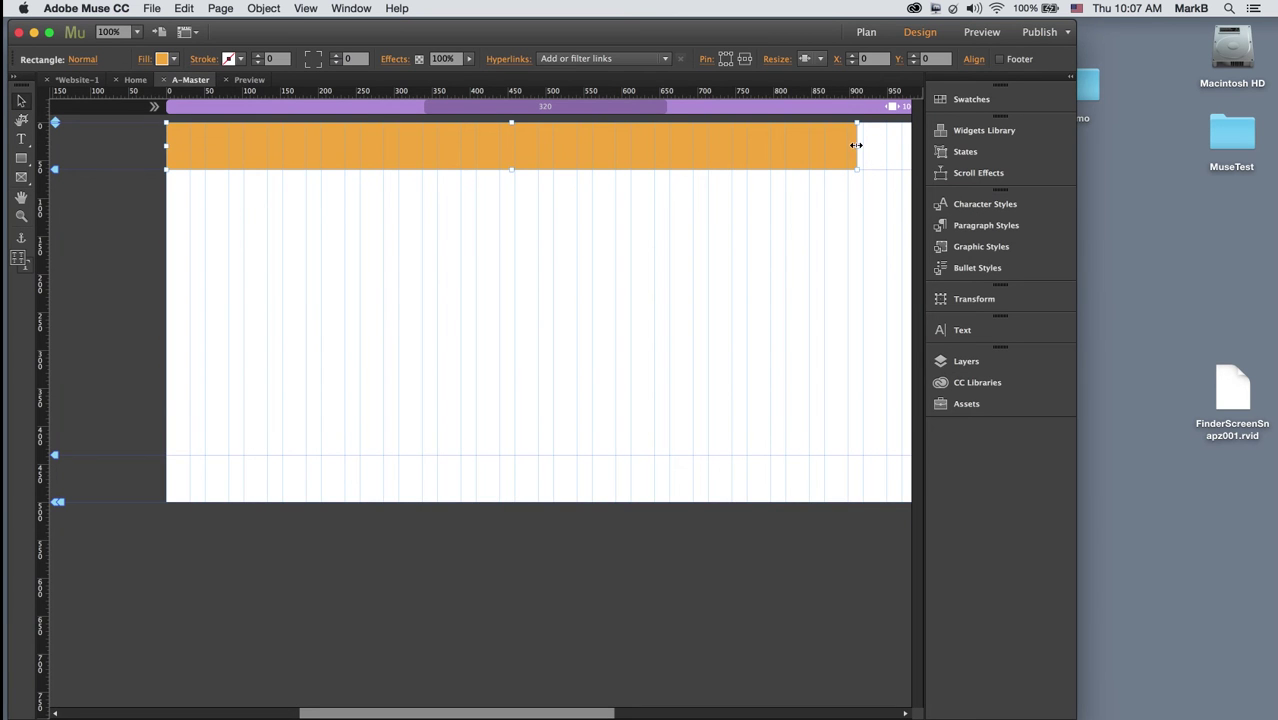
left_click_drag(857, 146, 829, 148)
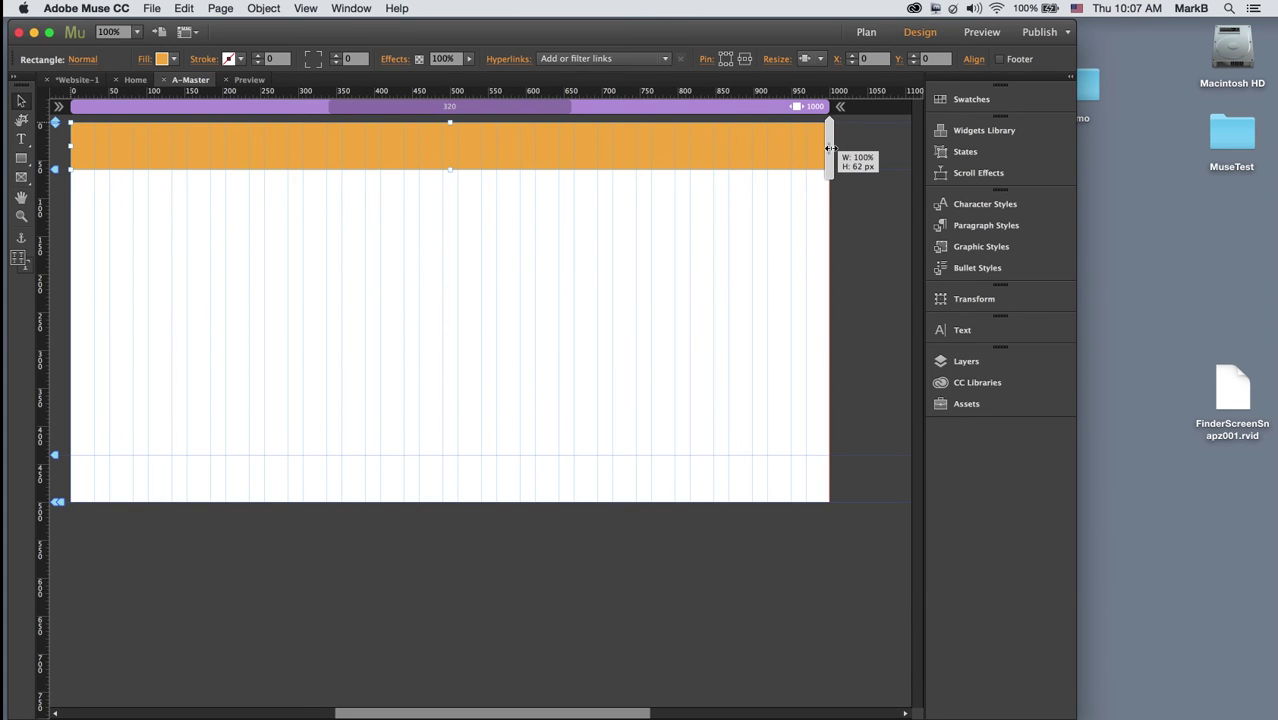
left_click_drag(829, 148, 829, 148)
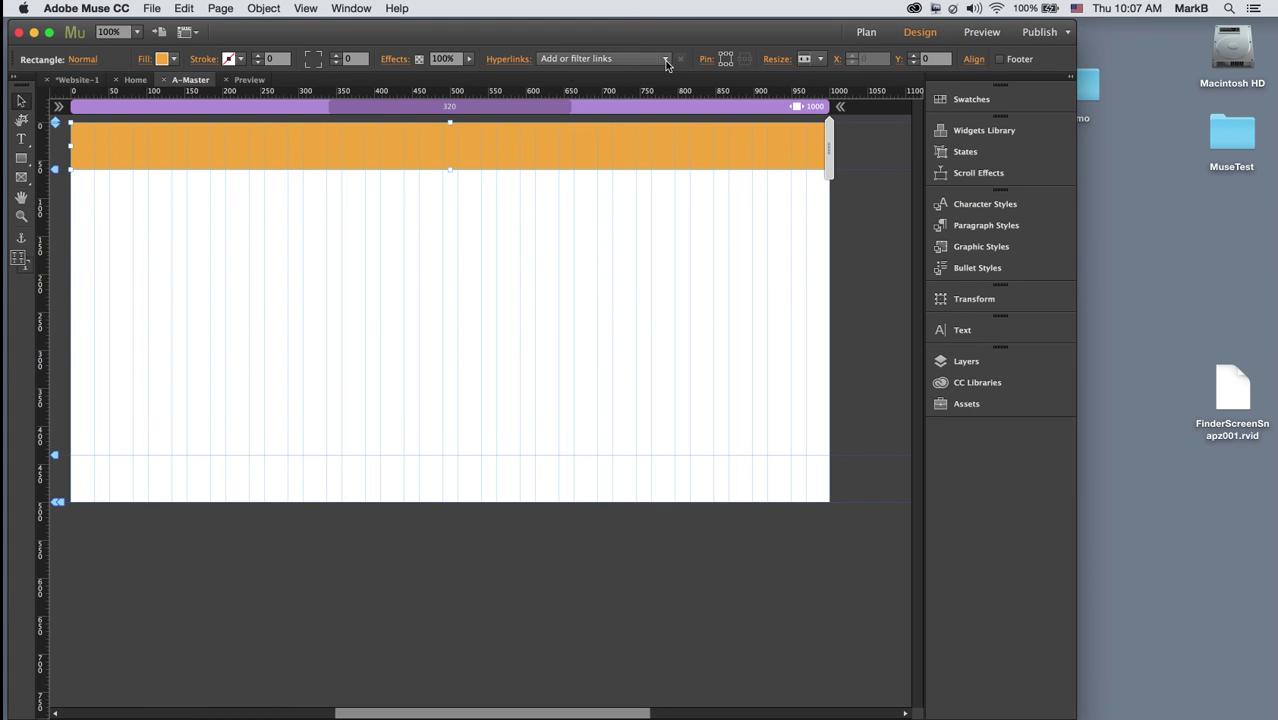
Step: Refresh the preview and resize the window to check how the full-width header behaves
left_click(249, 80)
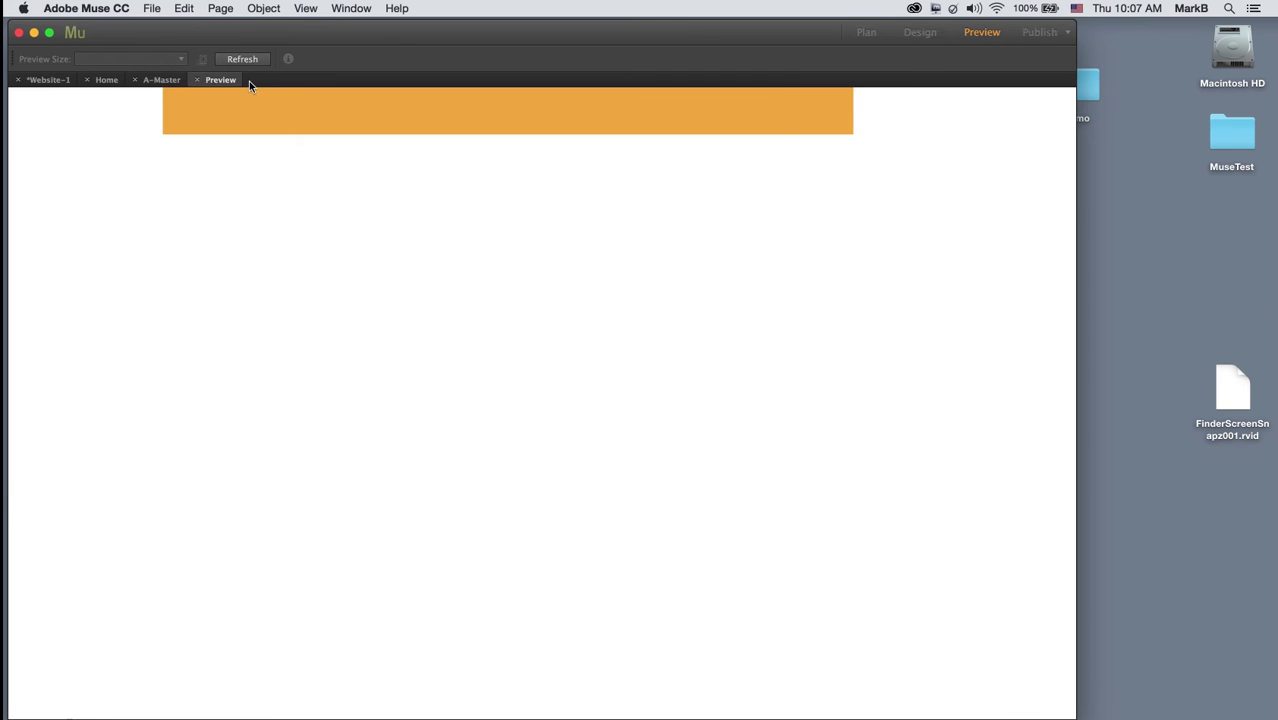
left_click(245, 60)
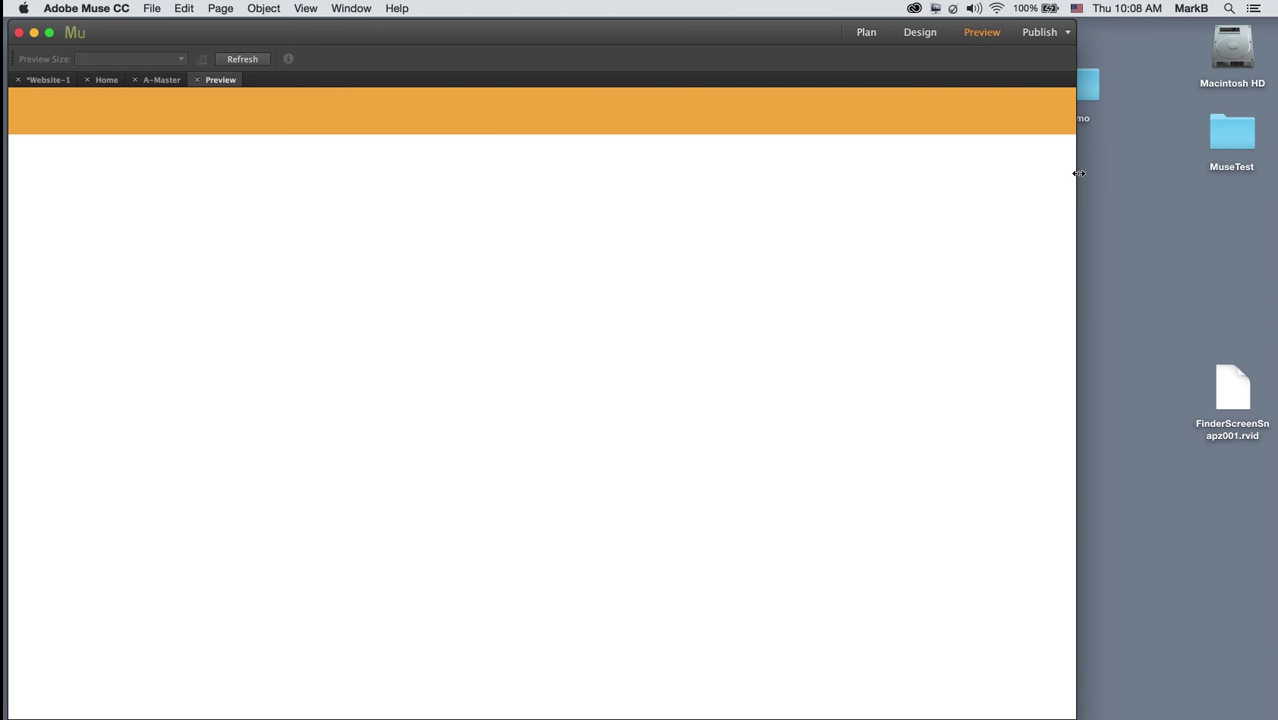
left_click_drag(1079, 173, 1091, 222)
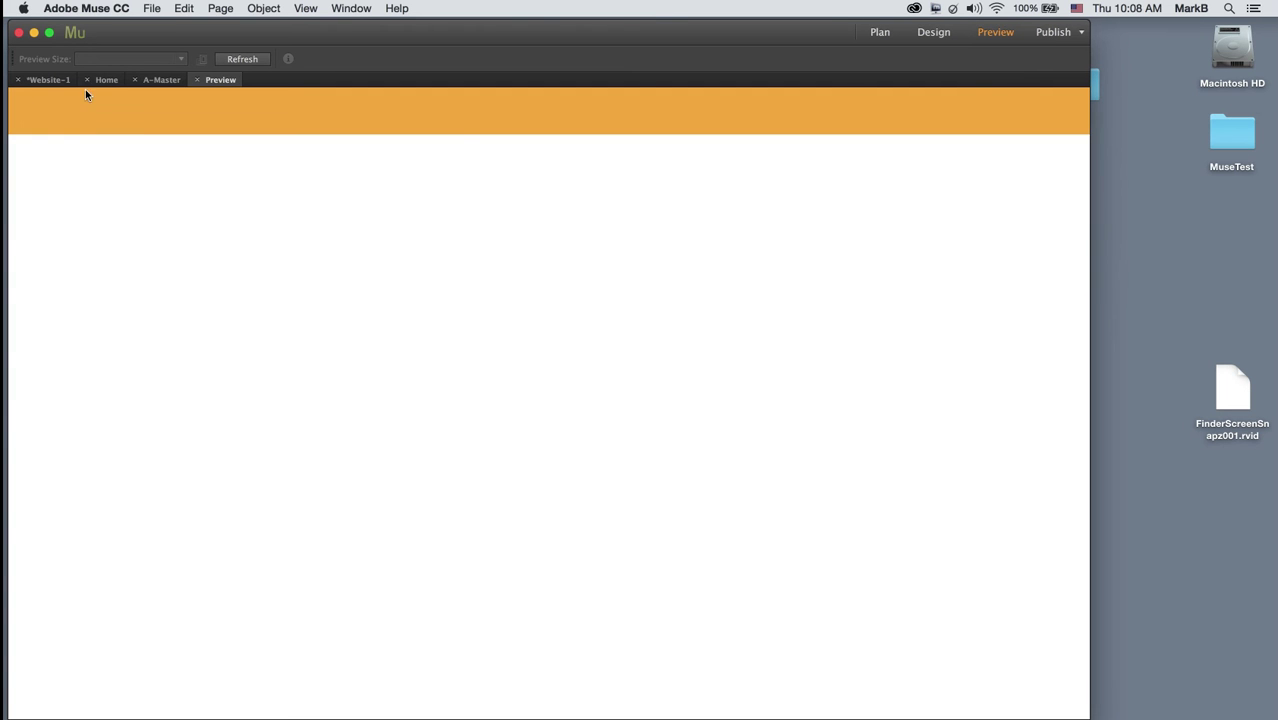
Step: On A-Master, draw a full-width footer rectangle 1000 by 62 px between the footer guide and the page bottom, and fill it with black (000000)
left_click(155, 80)
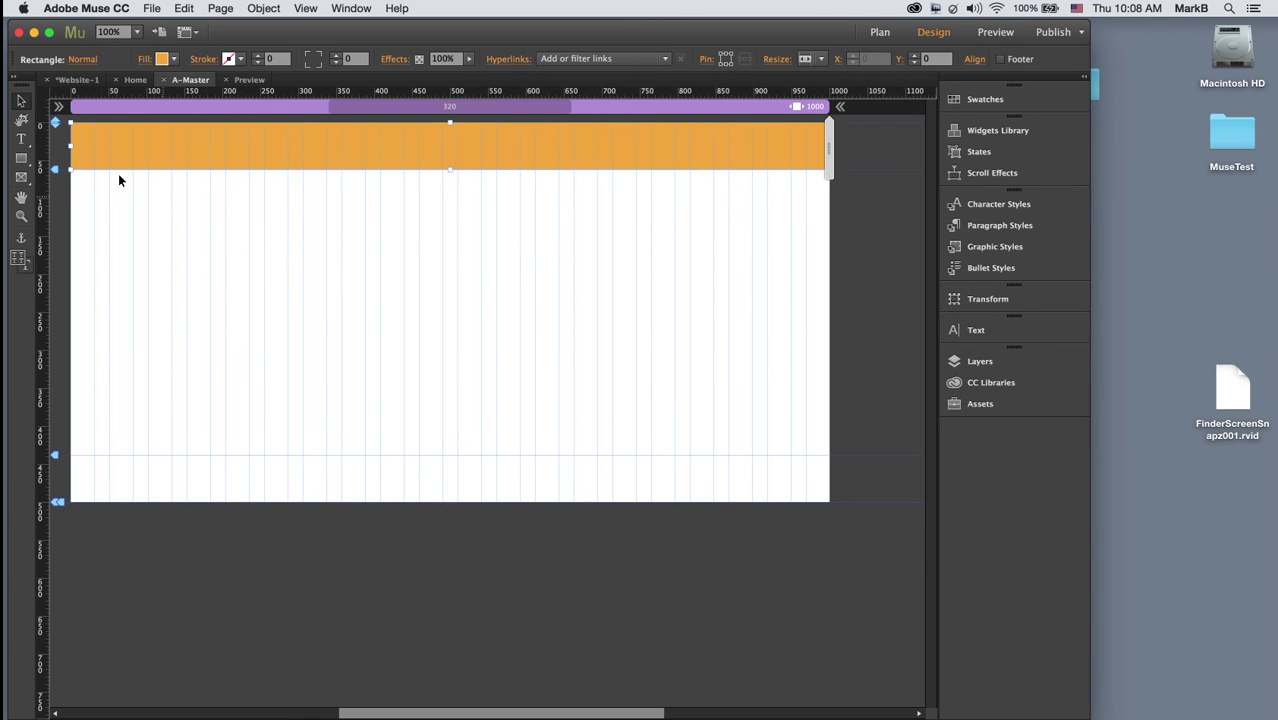
left_click(22, 160)
left_click_drag(70, 456, 830, 505)
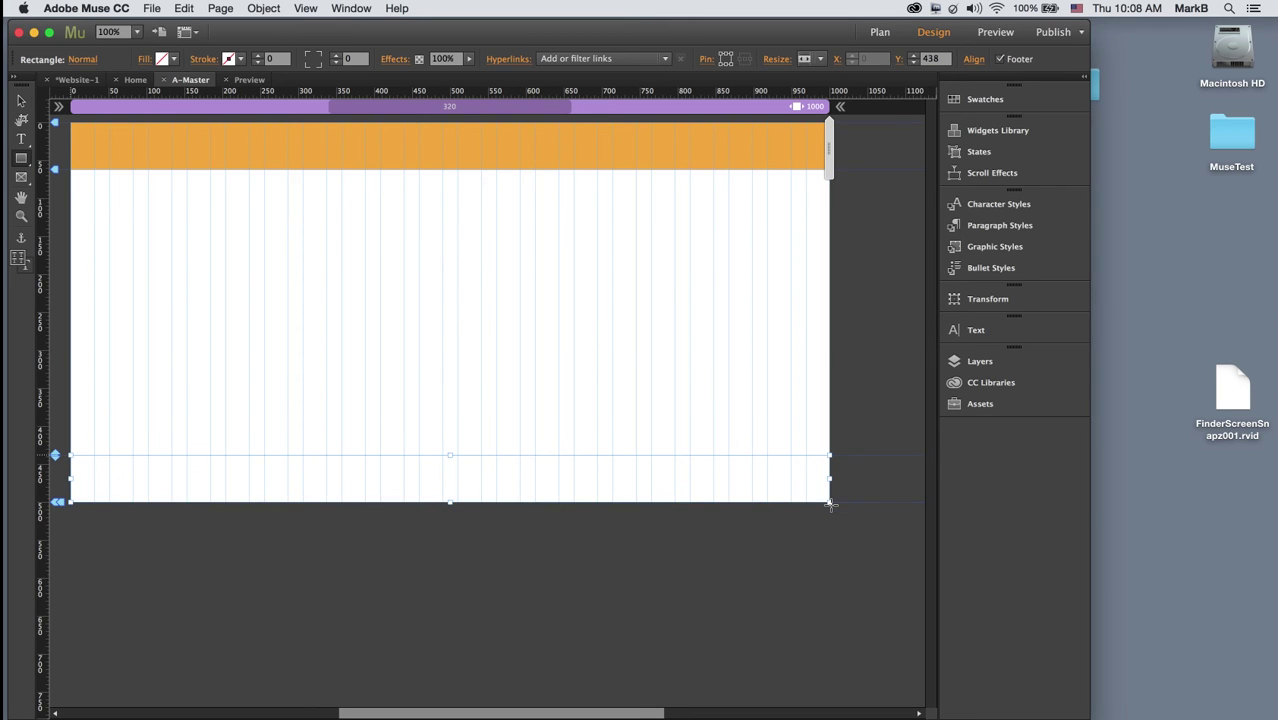
left_click(174, 62)
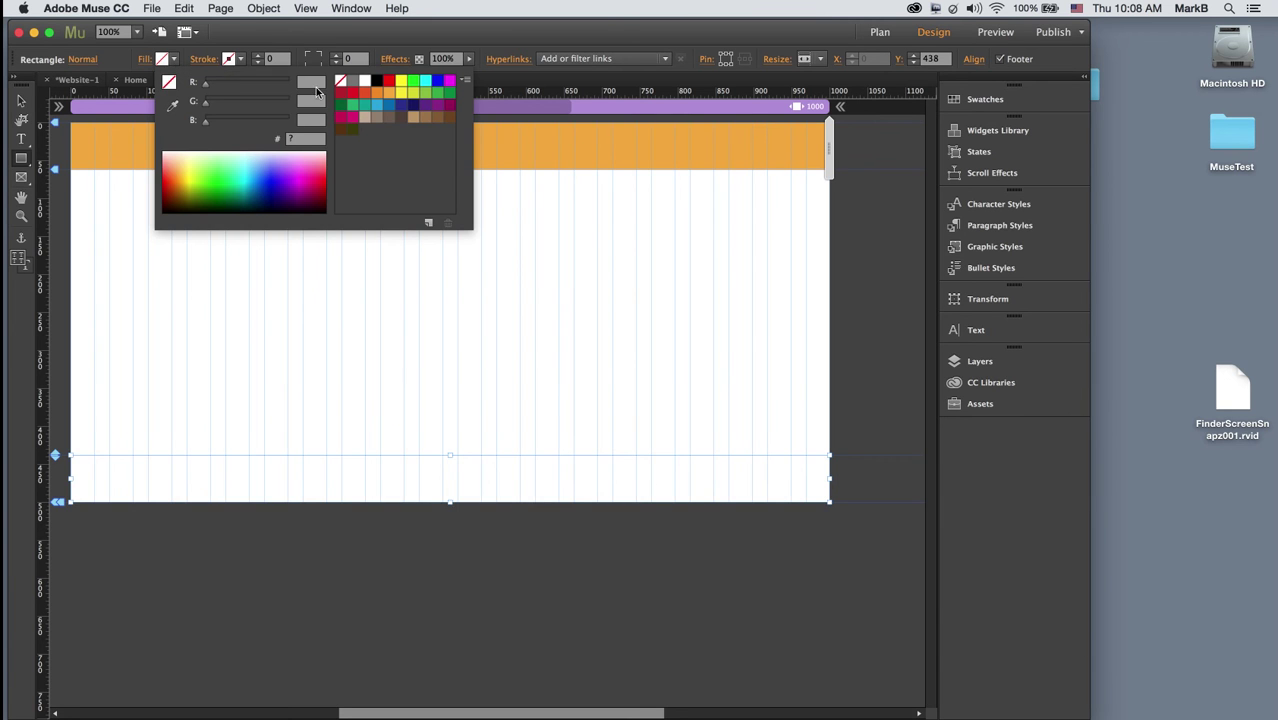
left_click(376, 80)
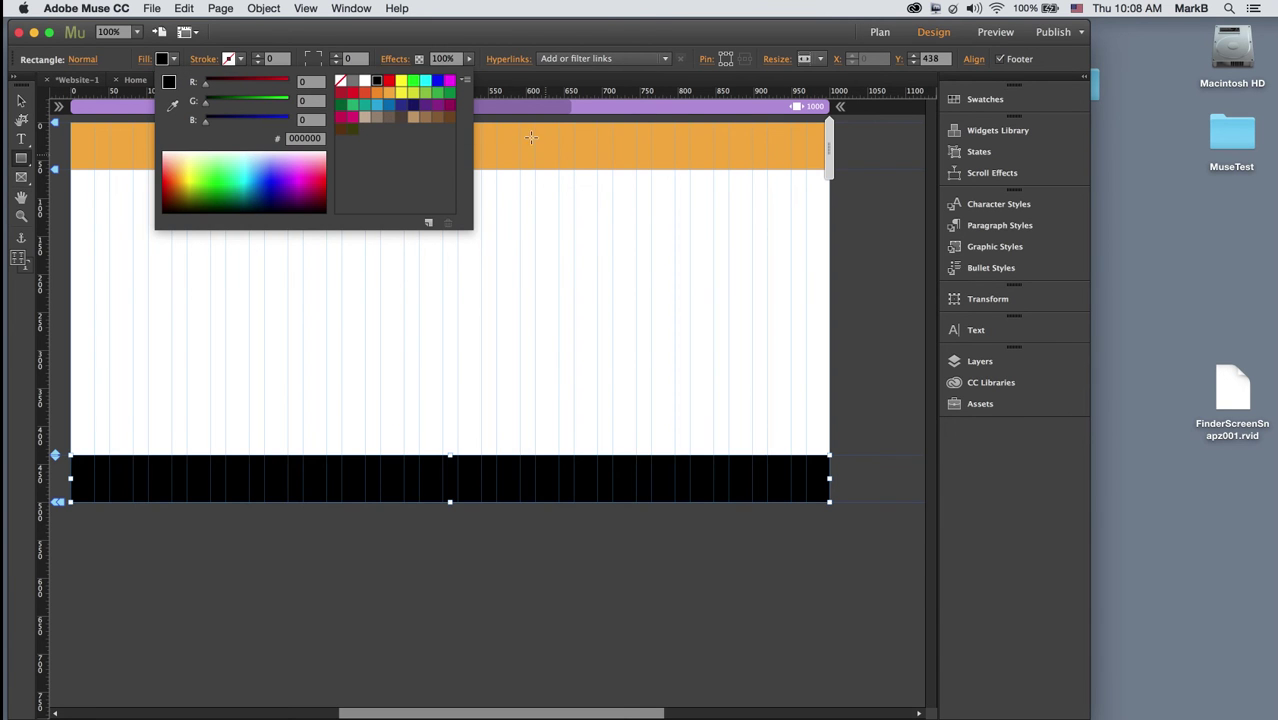
left_click(400, 35)
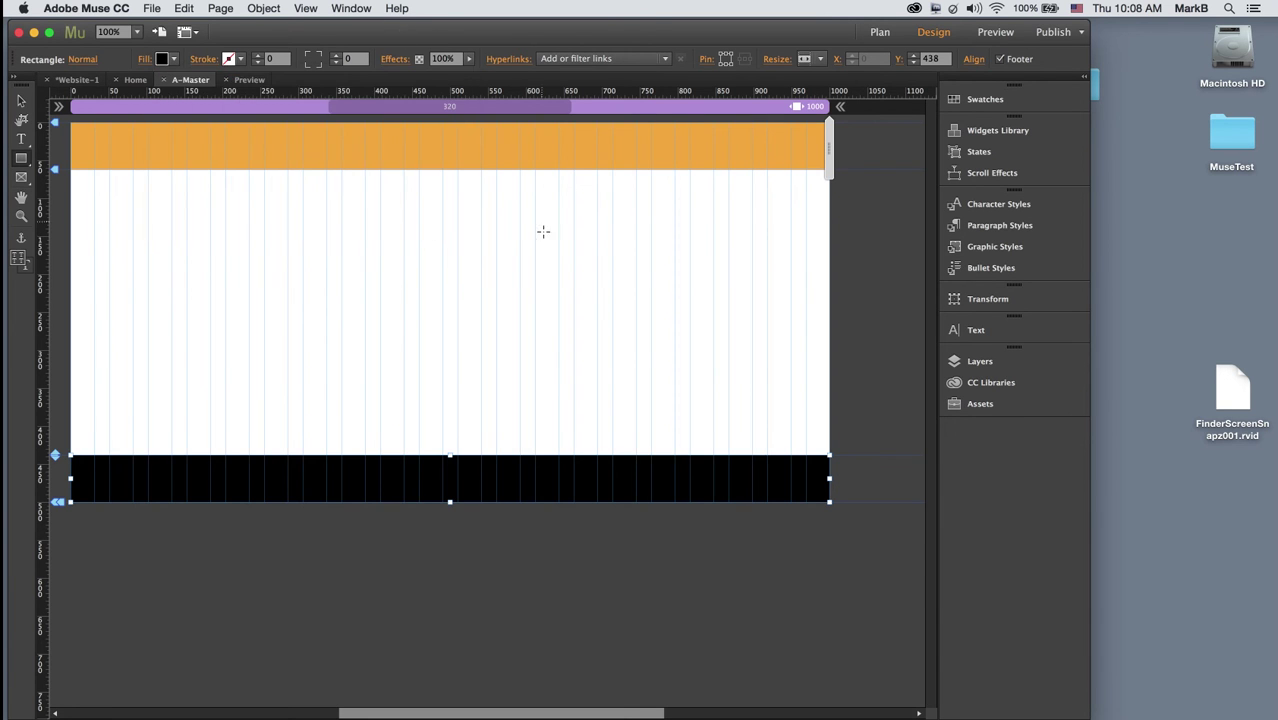
Step: Refresh the preview and widen the window to check the black footer together with the header
left_click(250, 80)
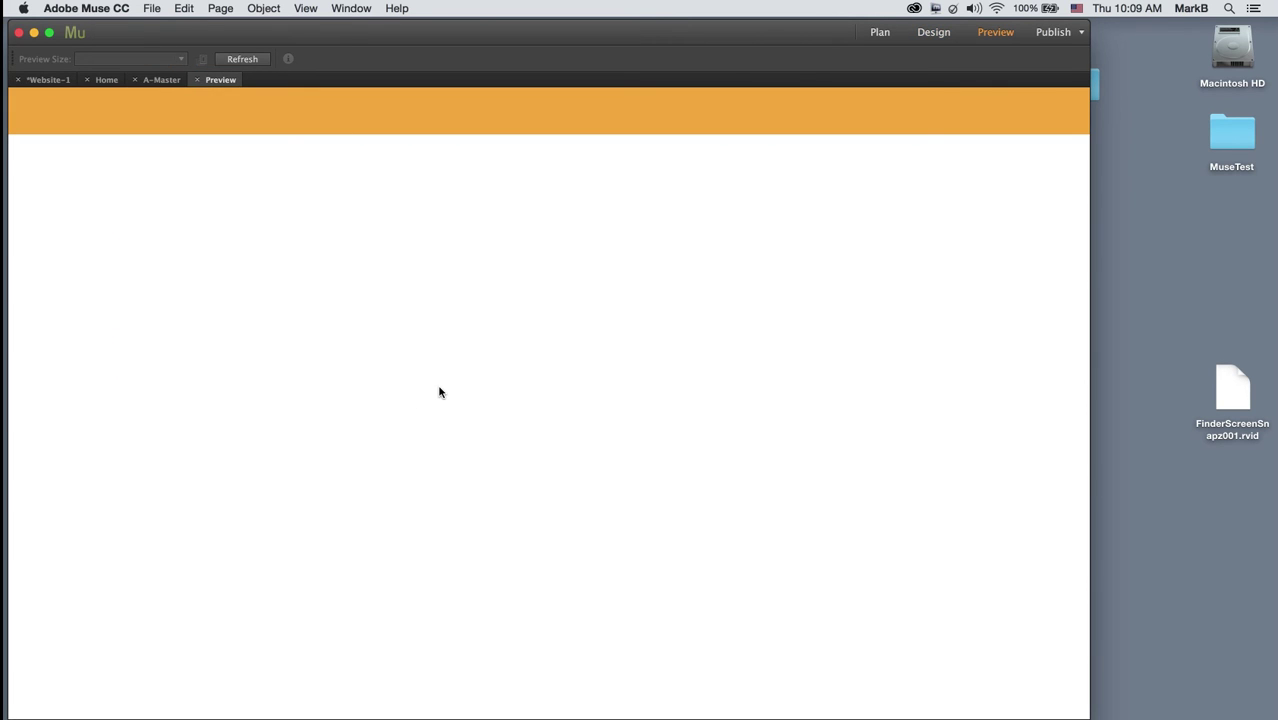
left_click(246, 60)
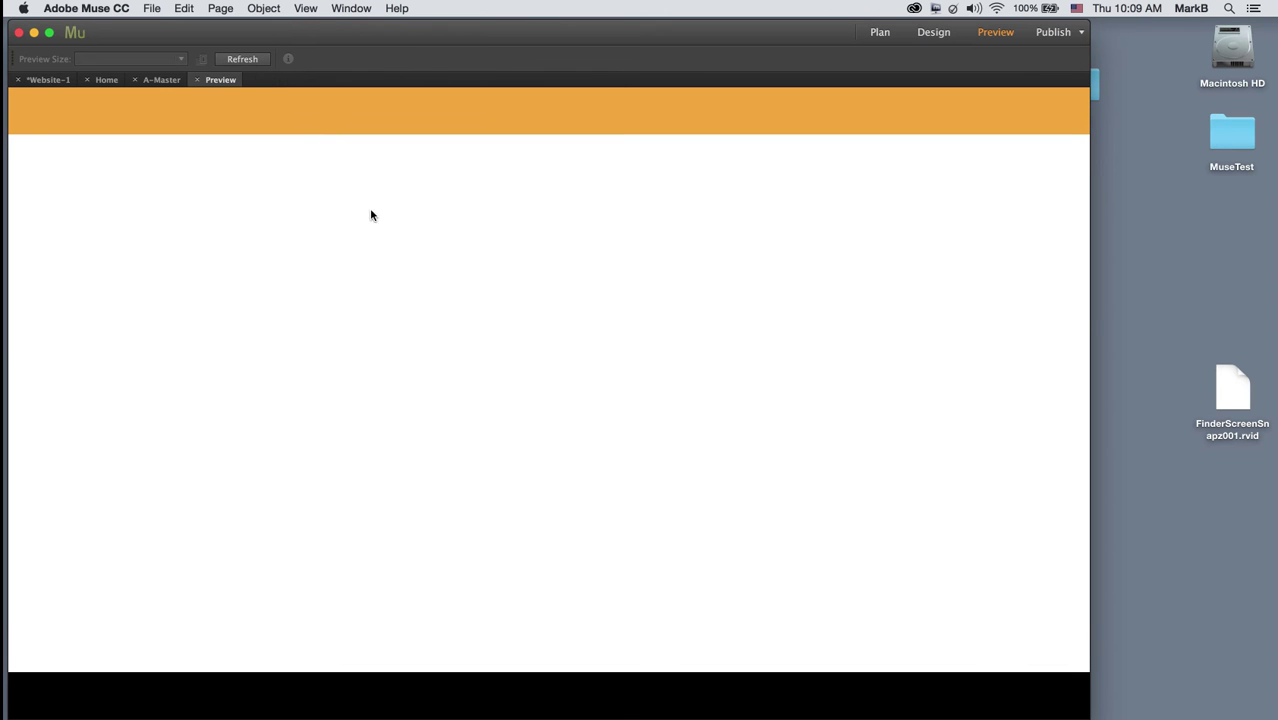
left_click_drag(1093, 305, 1265, 356)
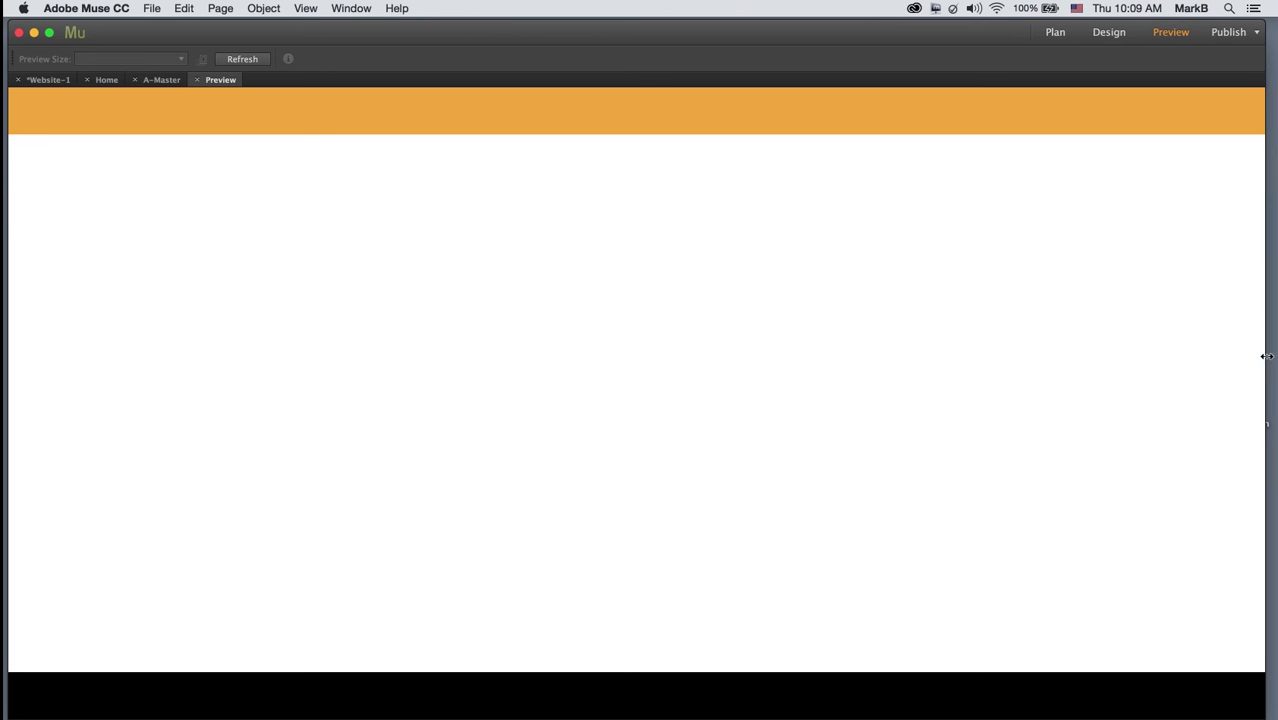
Step: Deselect the footer on A-Master and set the page's browser fill to the beige swatch C7B299
left_click(155, 80)
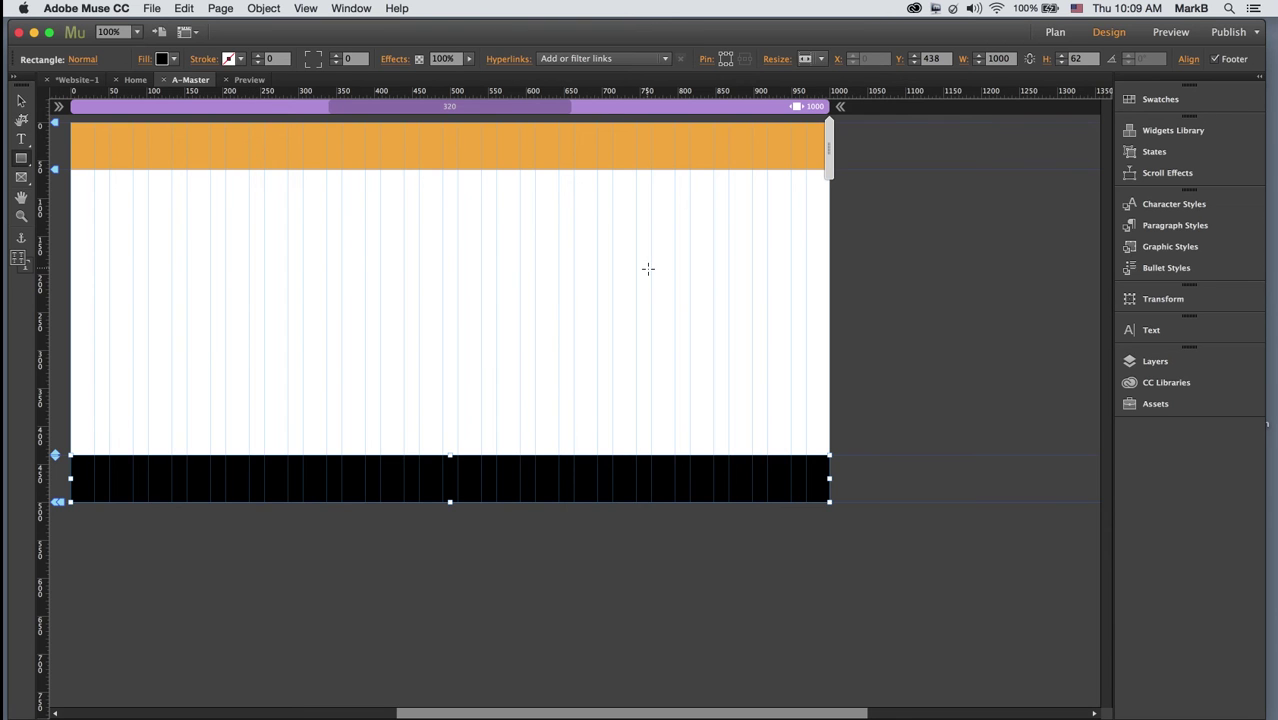
left_click(21, 101)
left_click(726, 380)
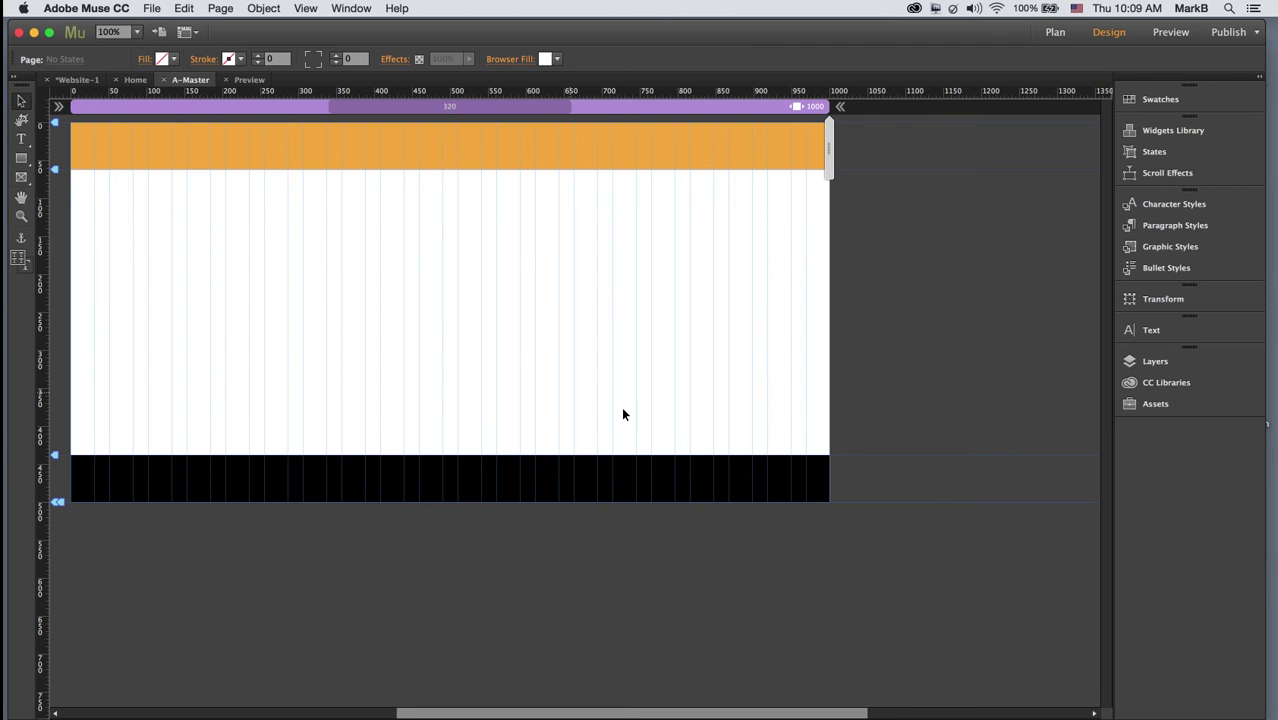
left_click(557, 60)
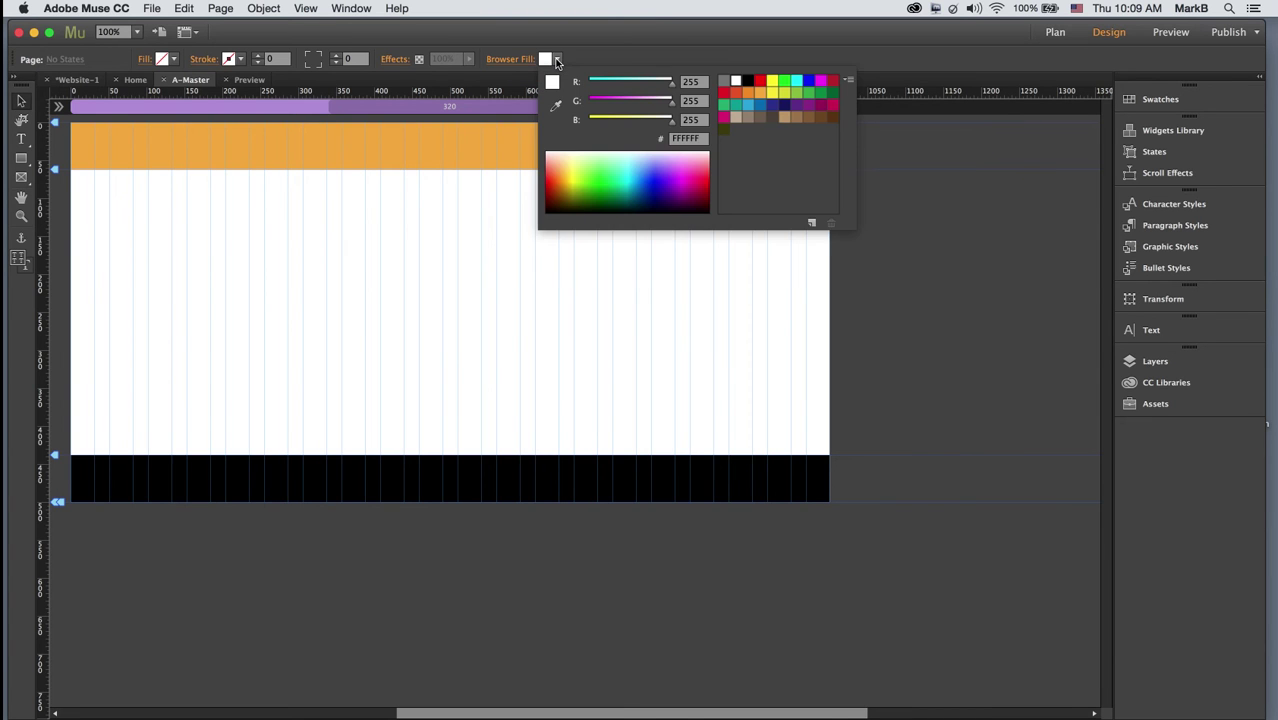
left_click(737, 118)
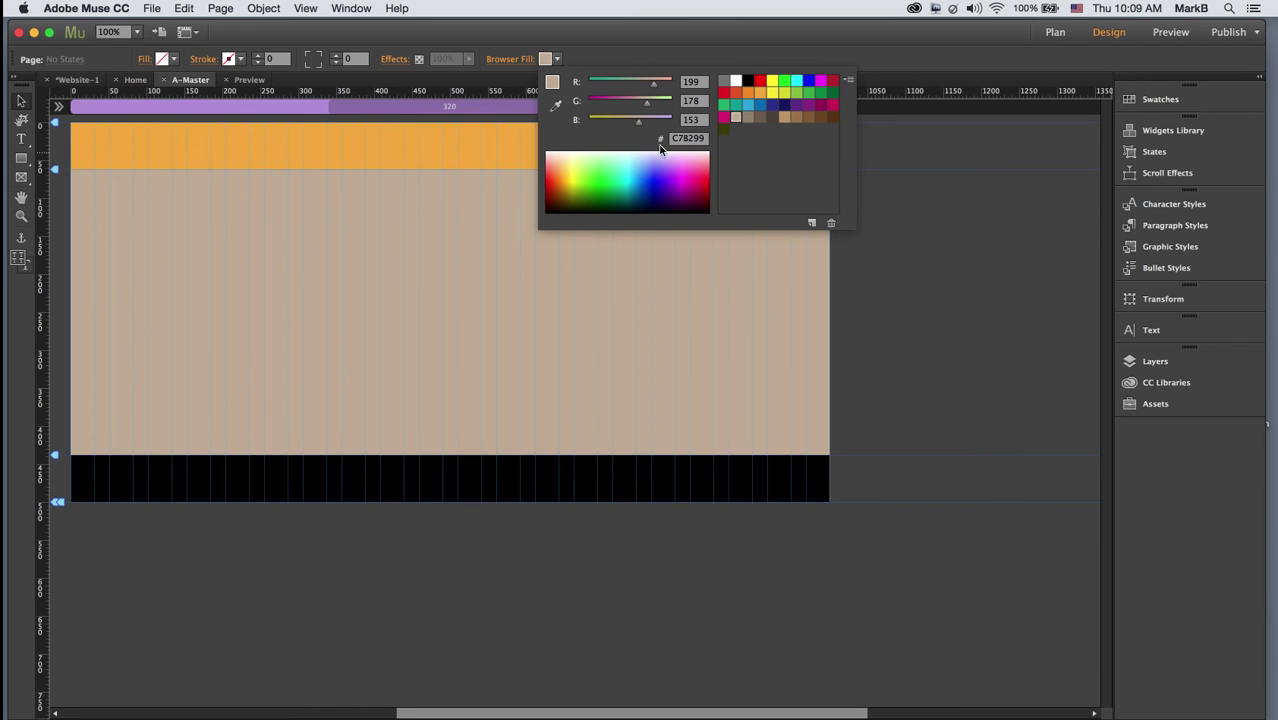
left_click(600, 55)
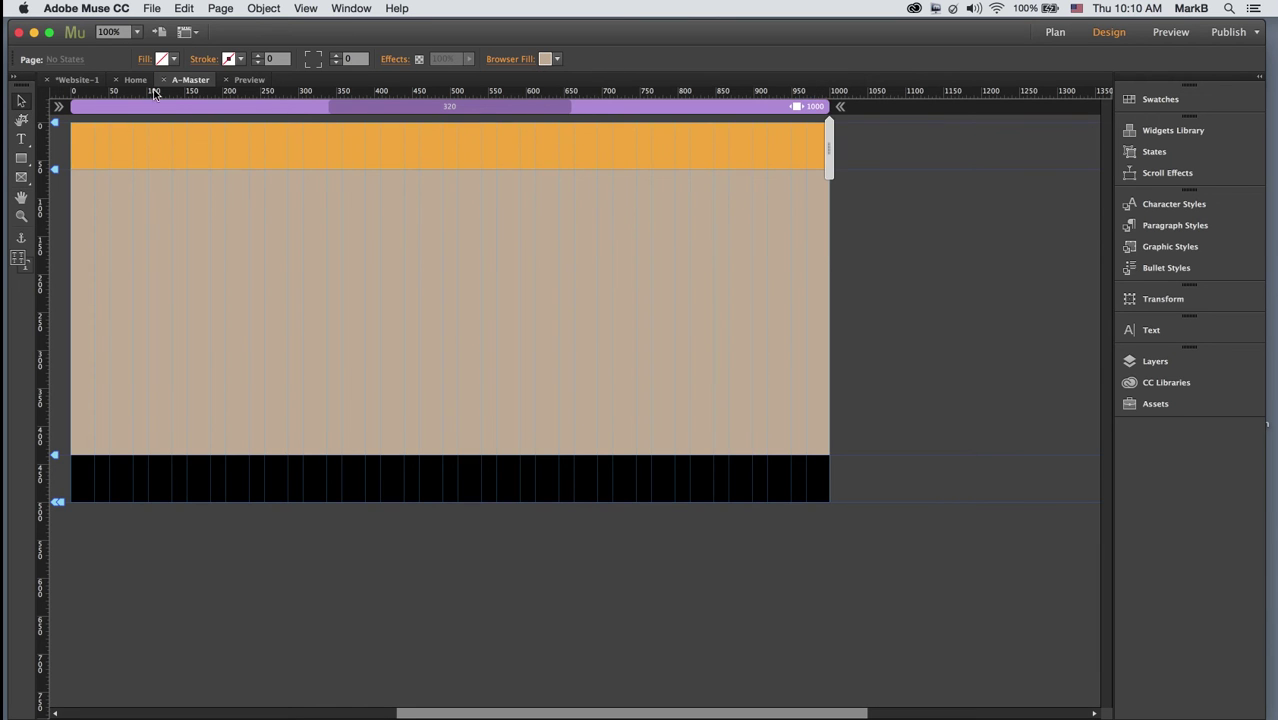
Step: Refresh the preview and narrow the window to check the beige browser background
left_click(237, 82)
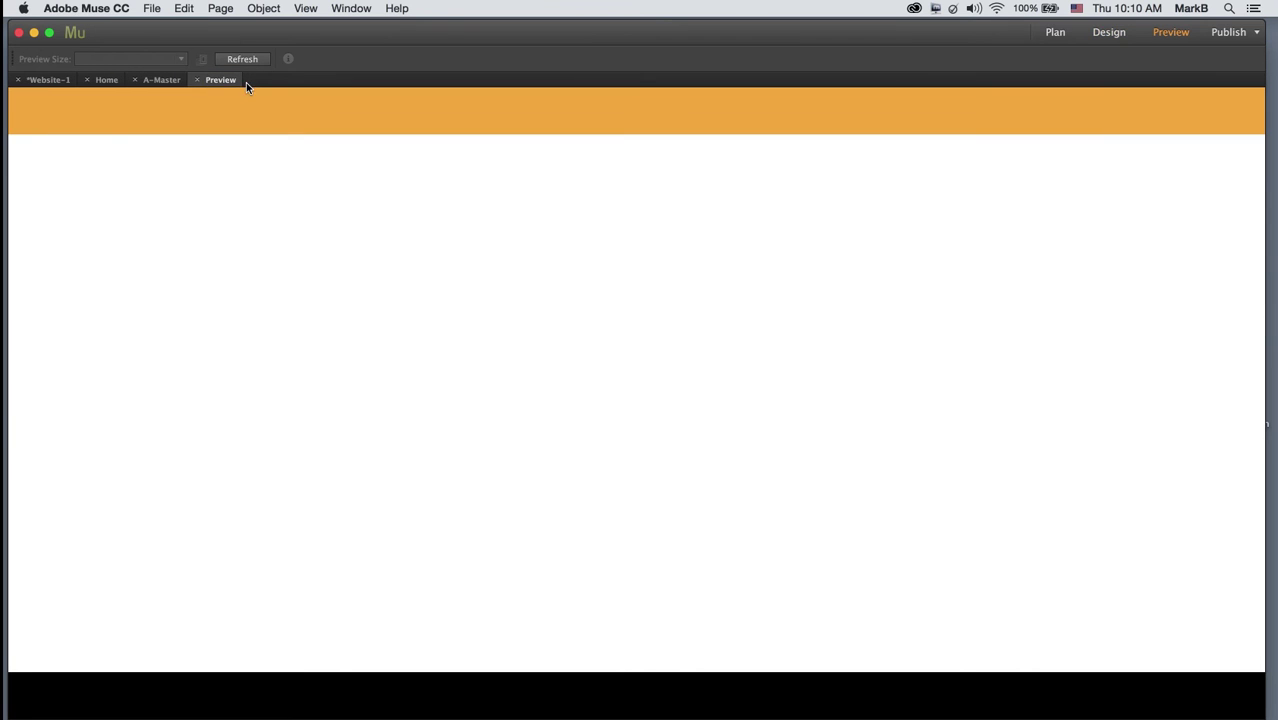
left_click(240, 60)
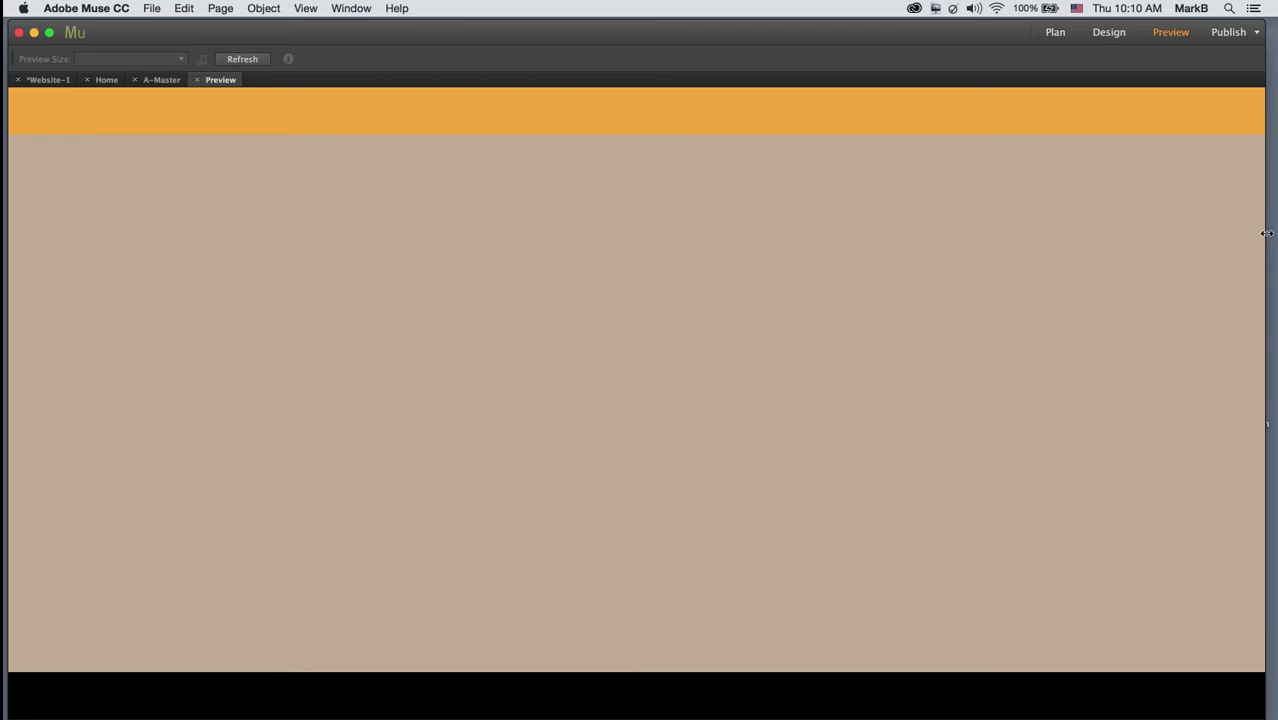
left_click_drag(1266, 233, 1208, 269)
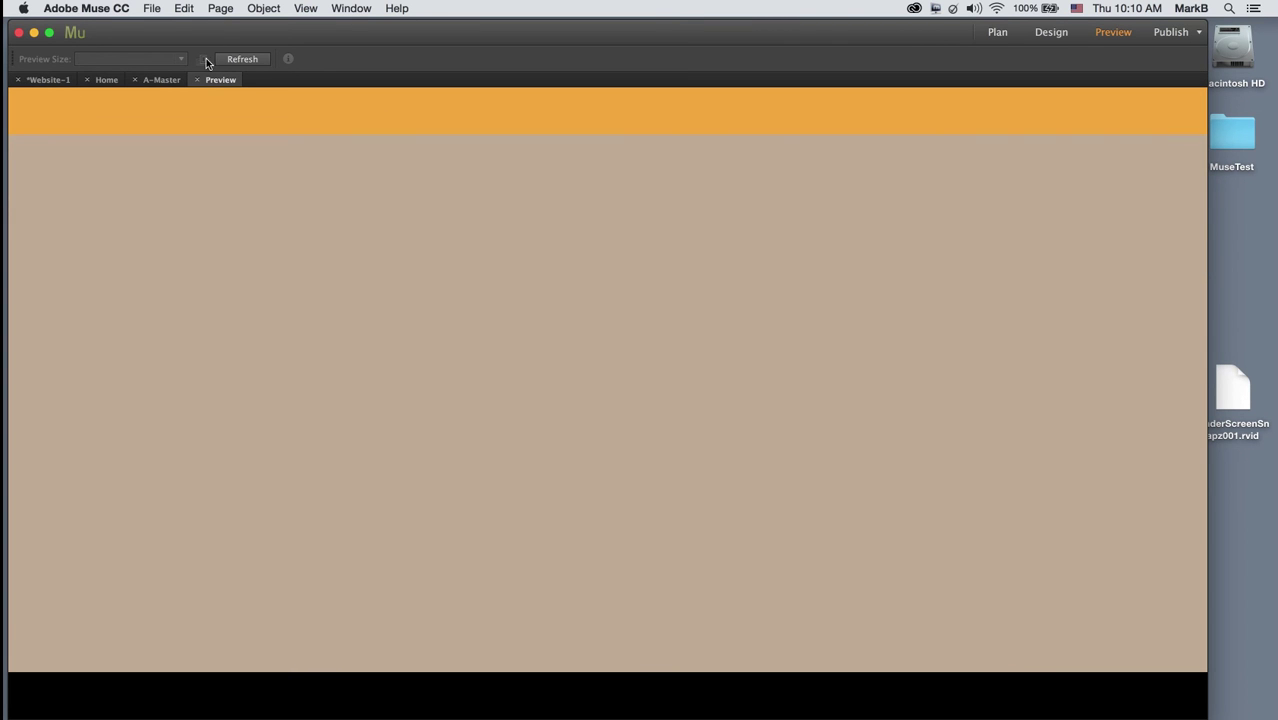
Step: Return to A-Master and set the browser fill to white (FFFFFF)
left_click(162, 80)
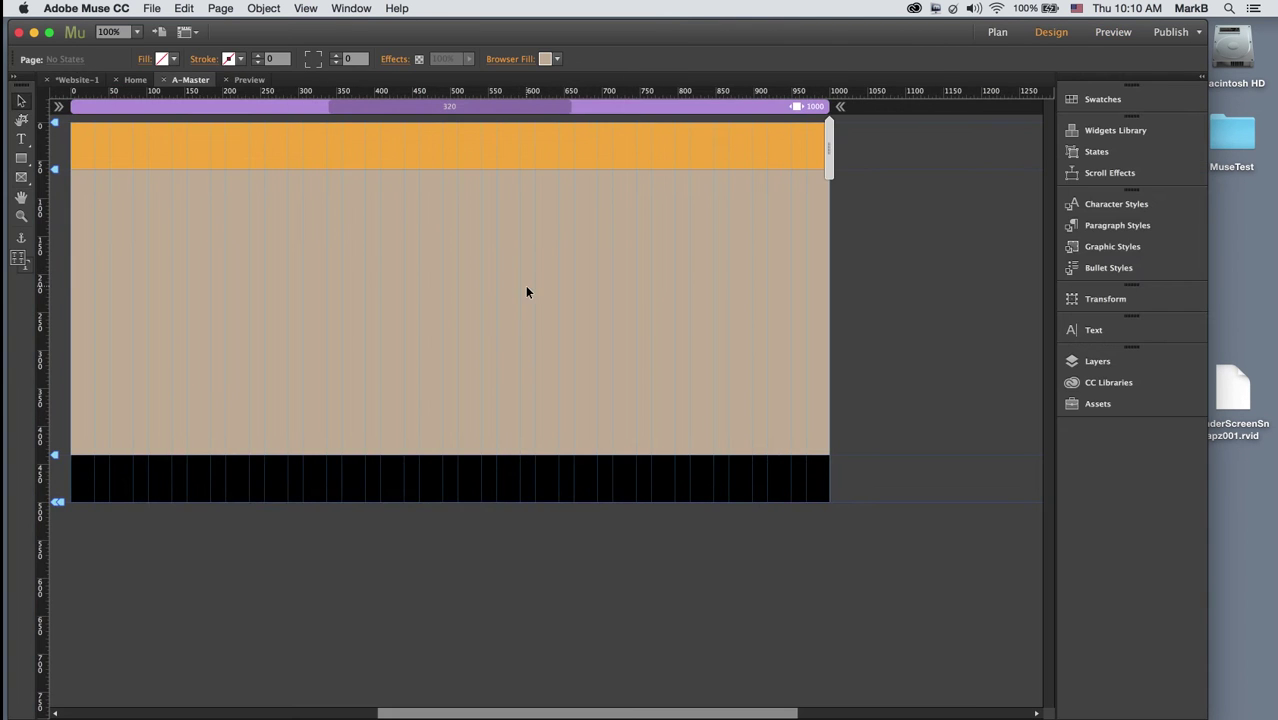
left_click(559, 59)
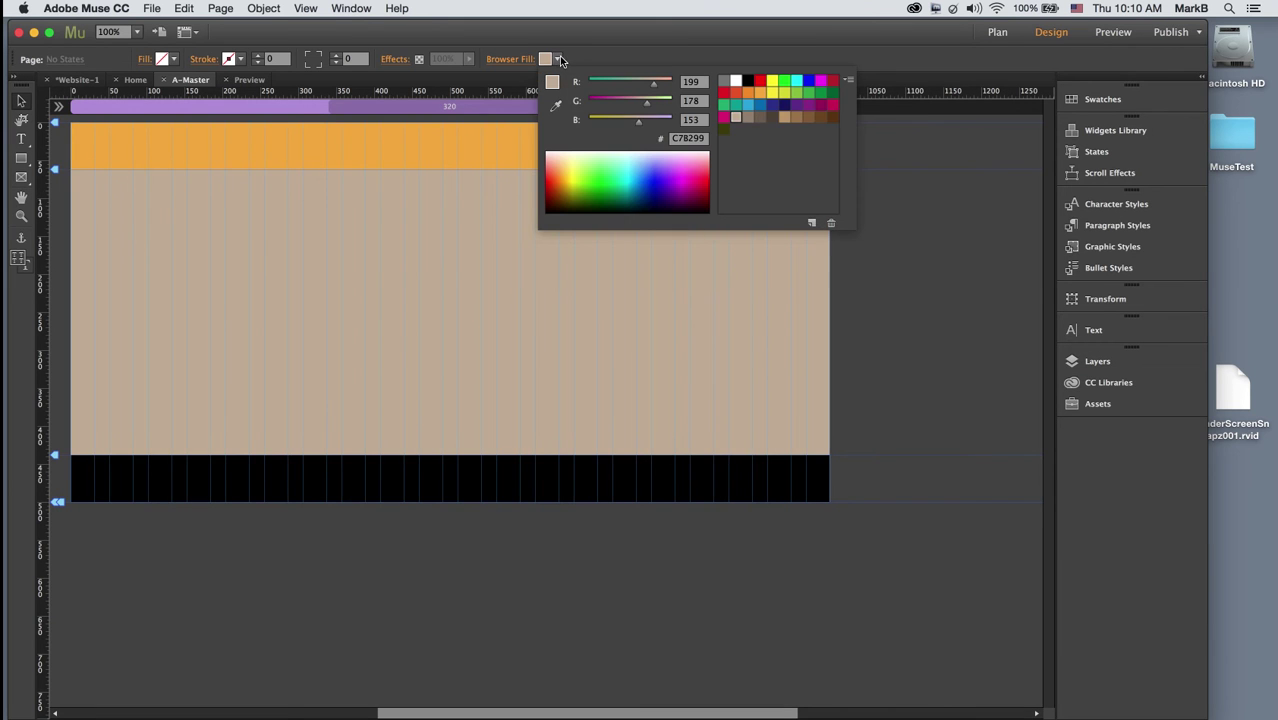
left_click(735, 81)
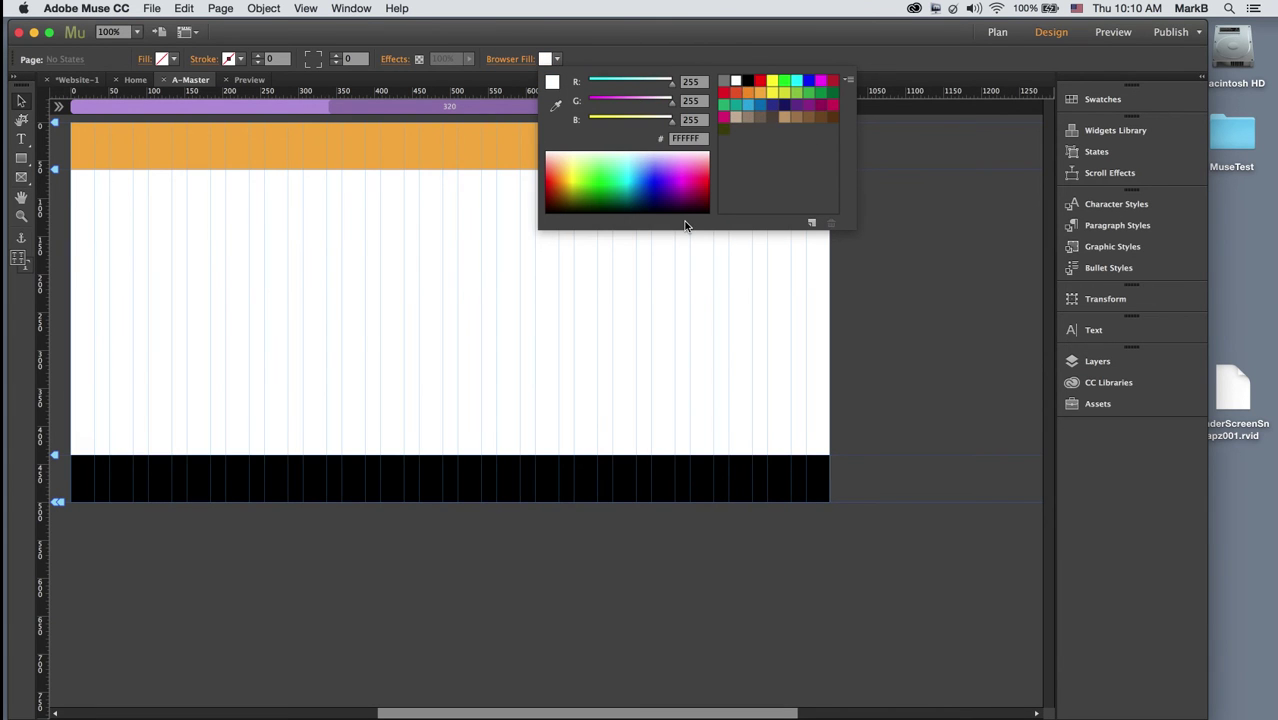
Step: Close the browser fill options, check the page thumbnails in the site plan, and open the Home page for editing
left_click(581, 41)
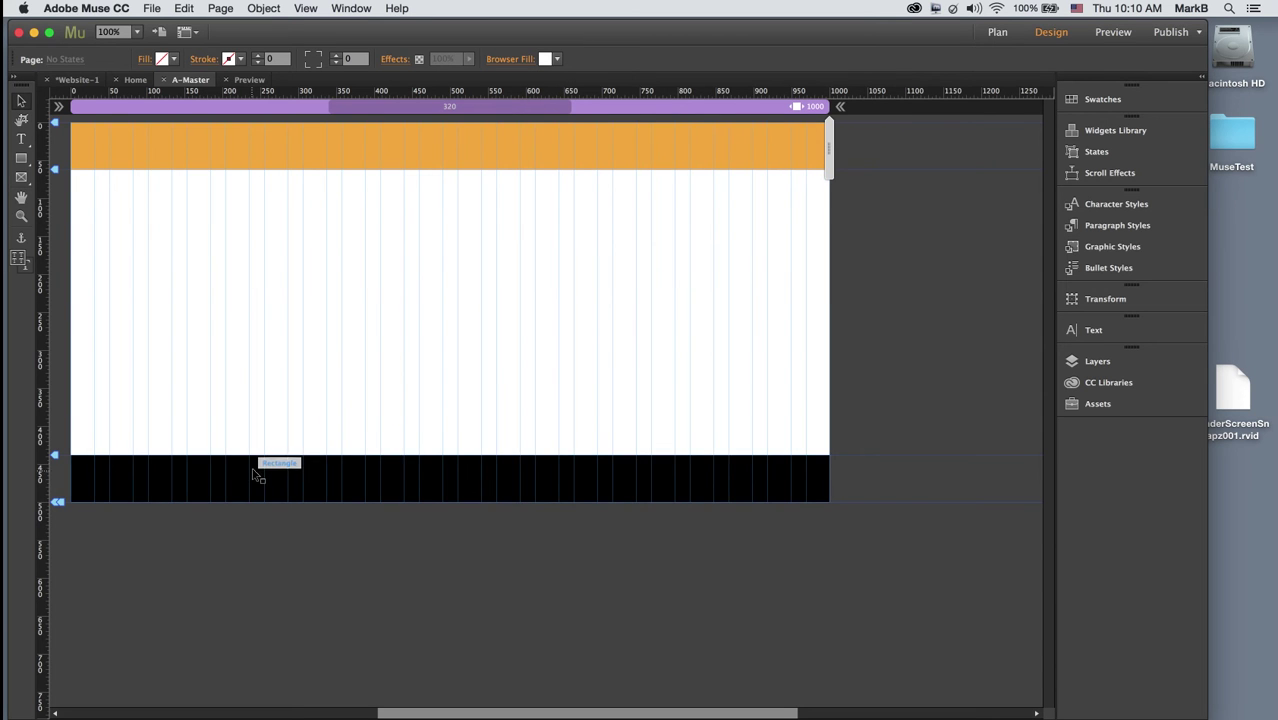
left_click(72, 81)
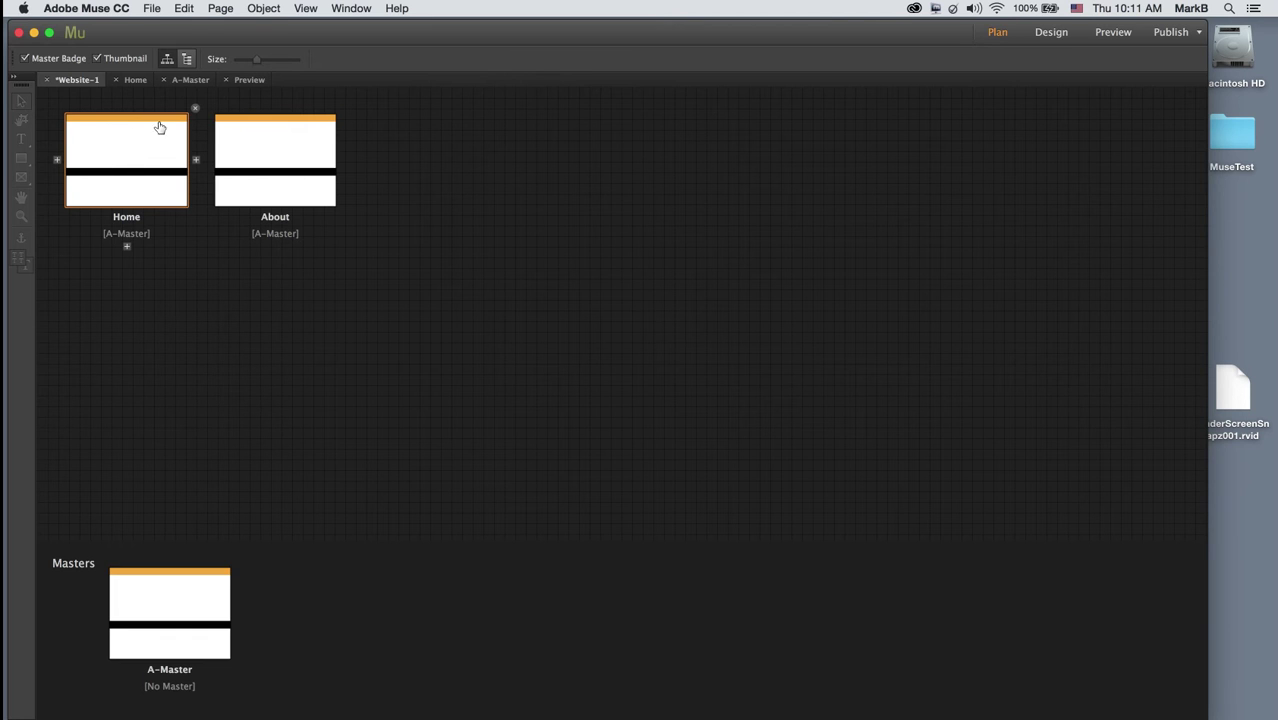
left_click(128, 81)
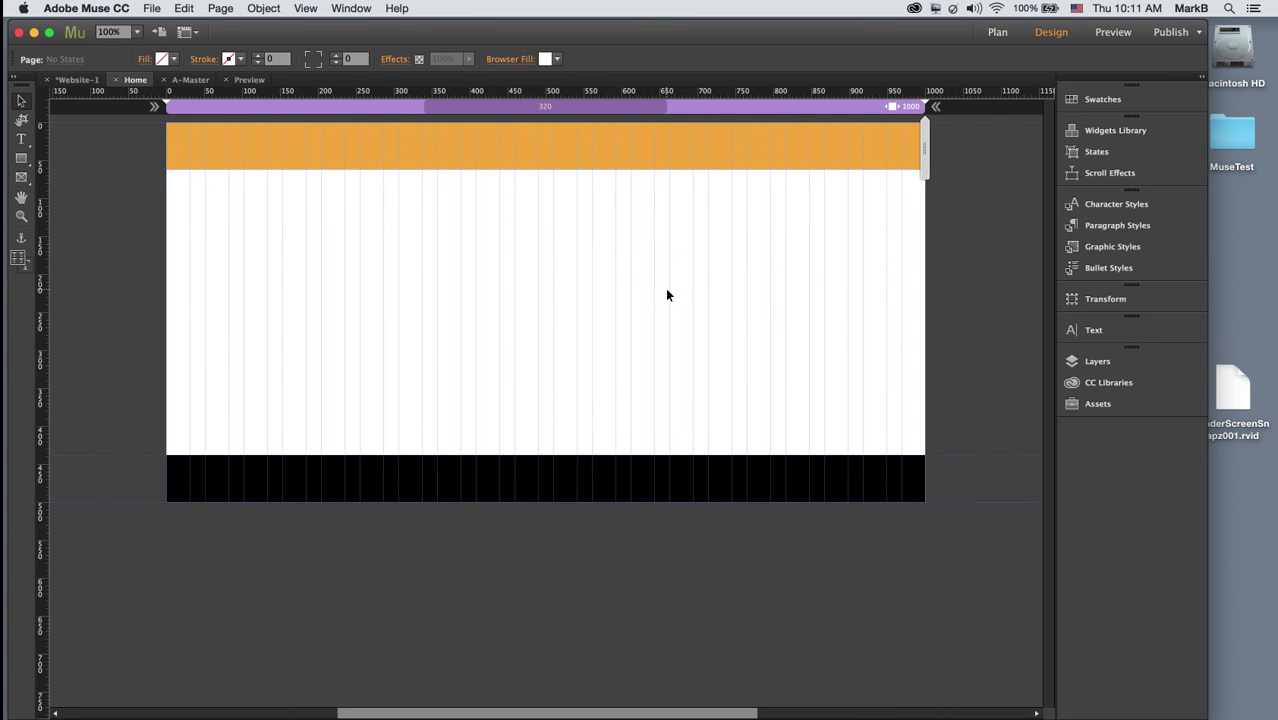
Step: Add a text frame in the orange header of the Home page containing "My Site"
scroll(668, 295, "up", 3)
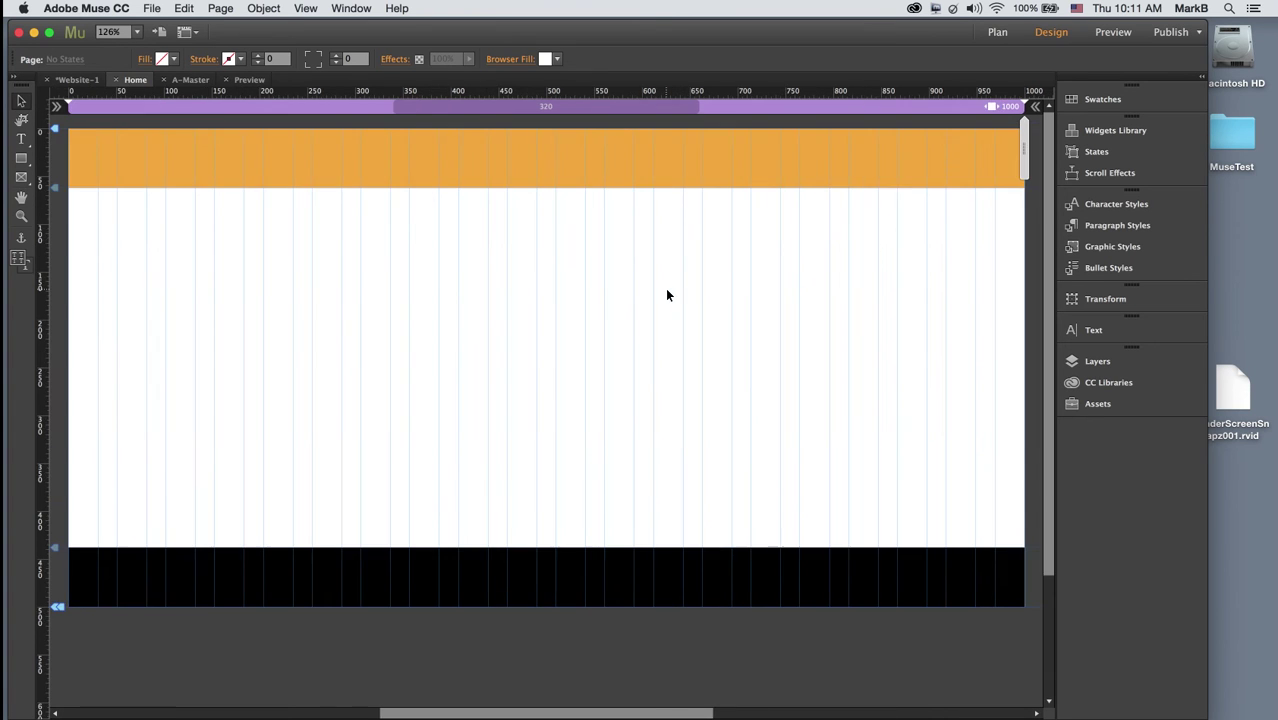
left_click(21, 140)
left_click_drag(77, 138, 434, 179)
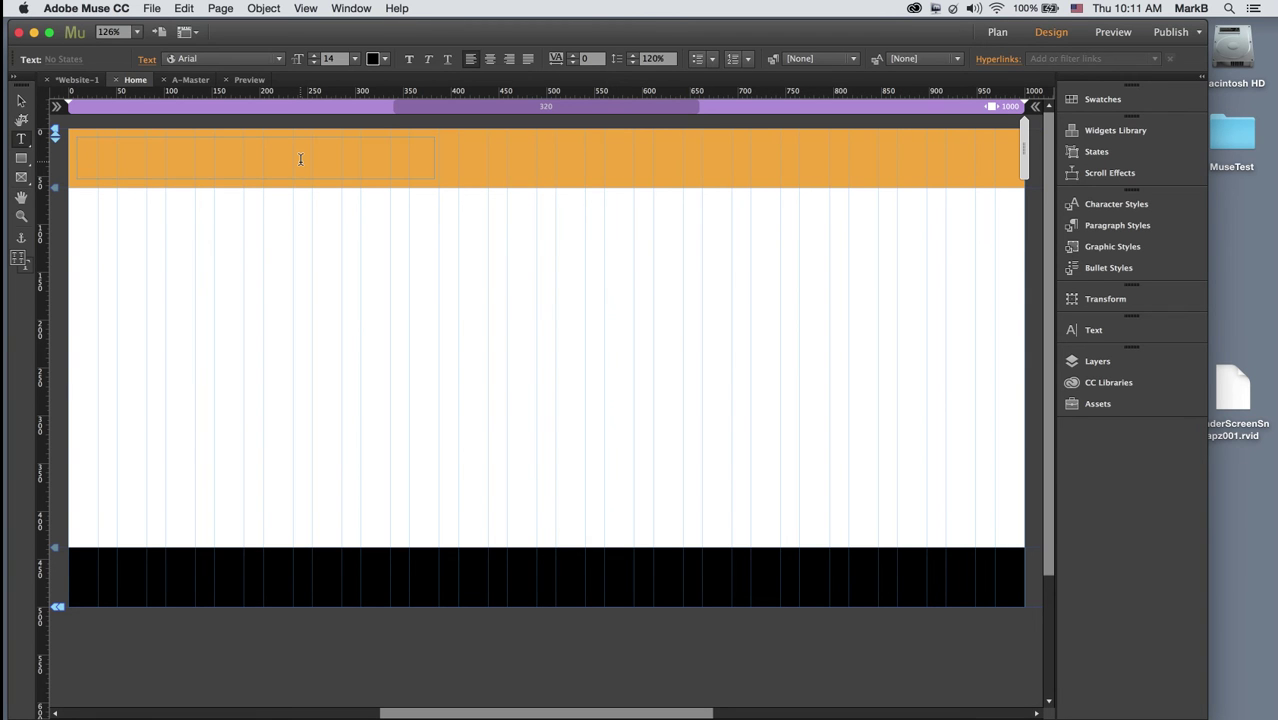
type("My Site")
Step: Set the font size of the "My Site" header text to 36
left_click_drag(123, 146, 77, 146)
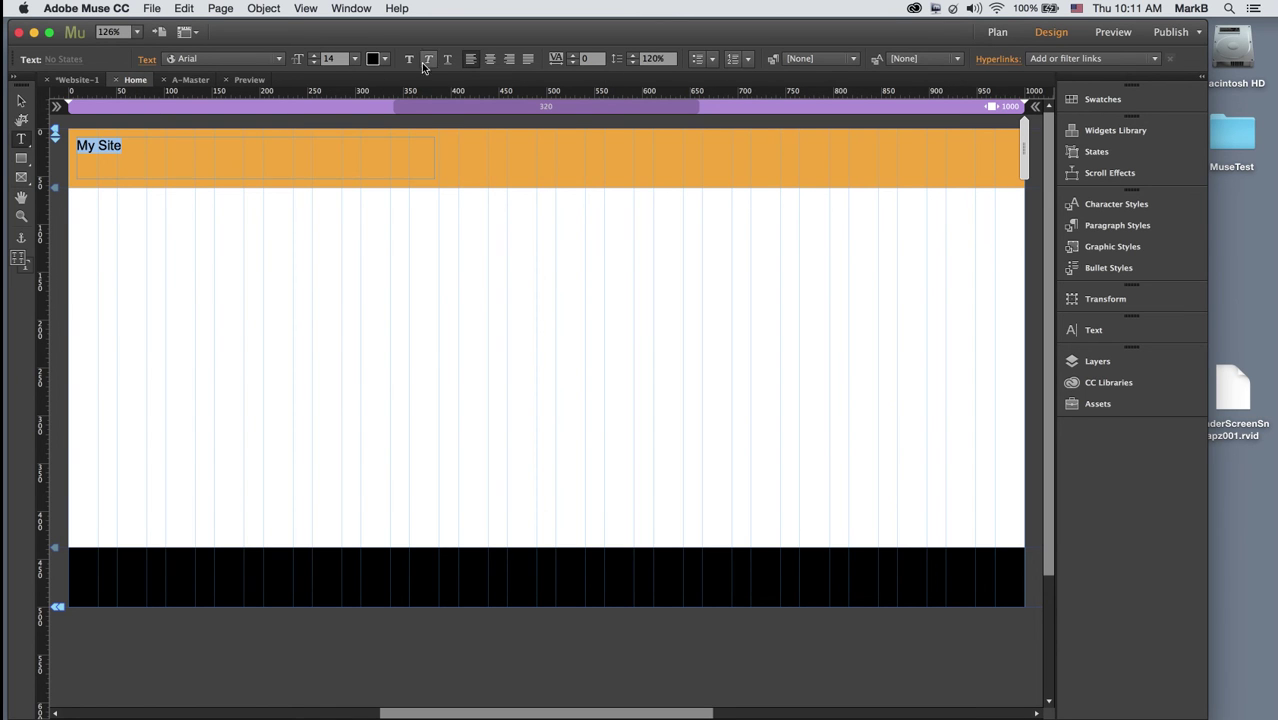
left_click(355, 59)
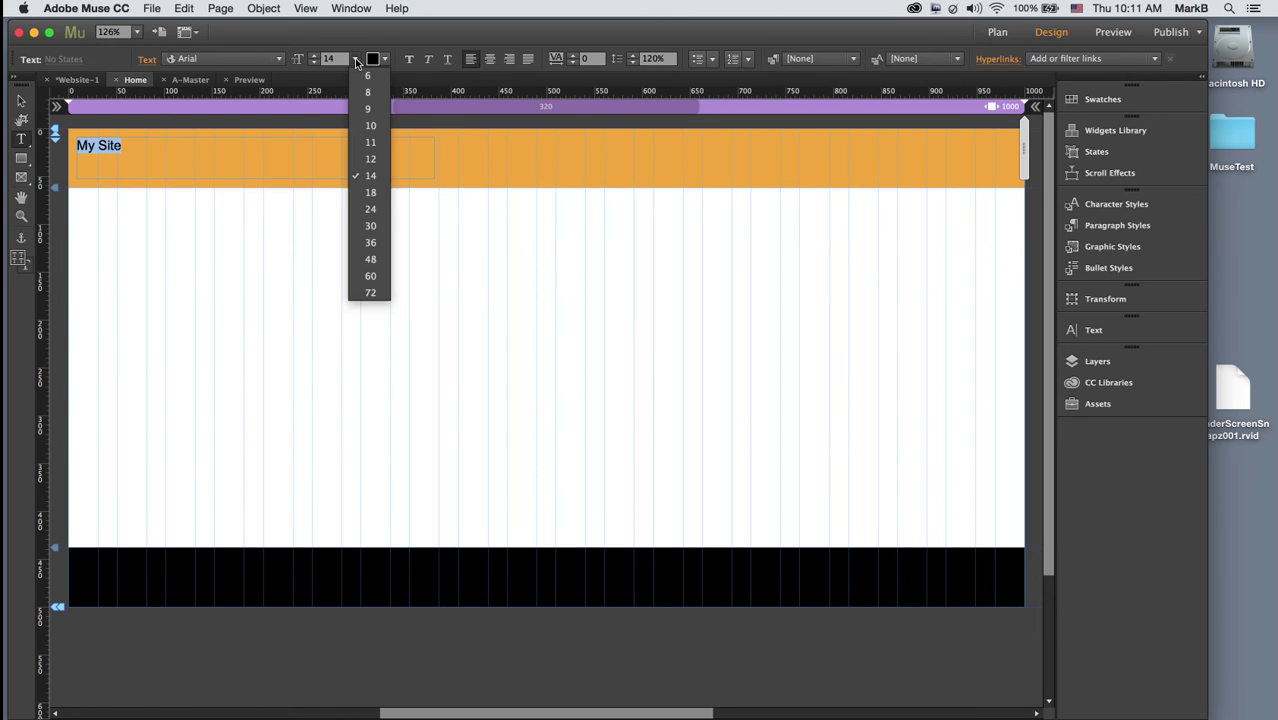
left_click(370, 243)
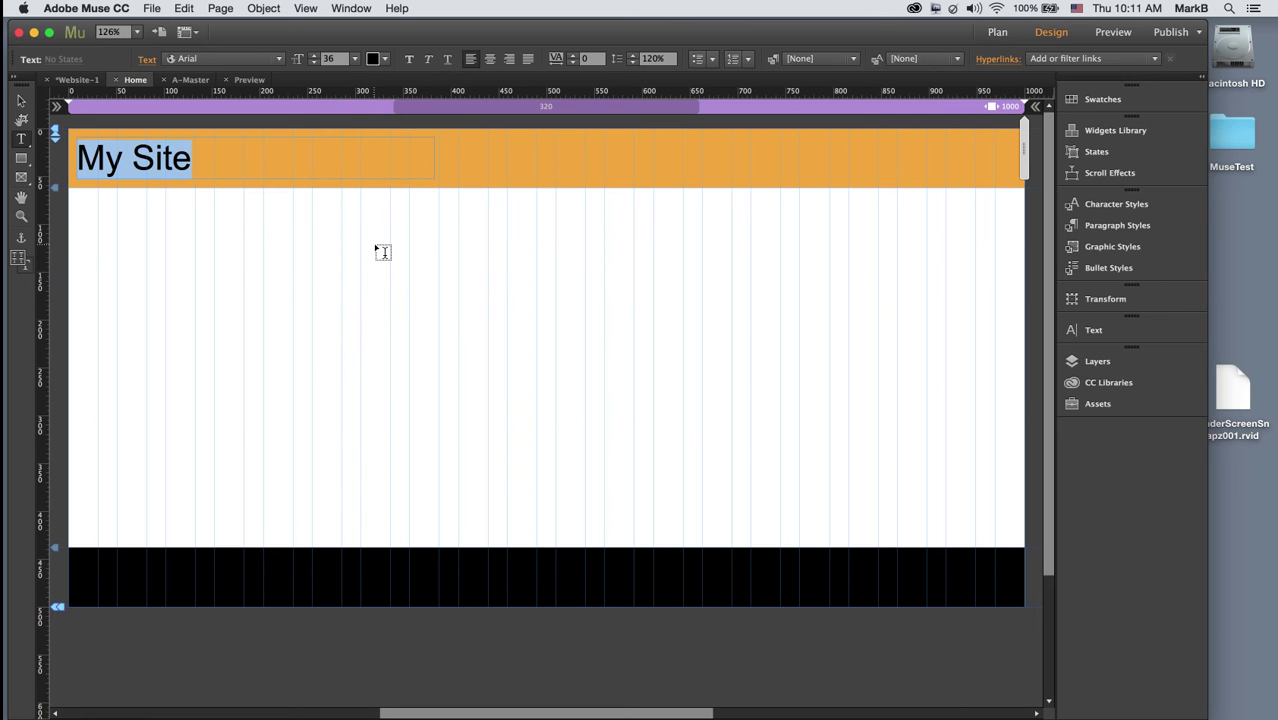
Step: Look over the available fonts and the full text formatting options for the "My Site" text
left_click(280, 60)
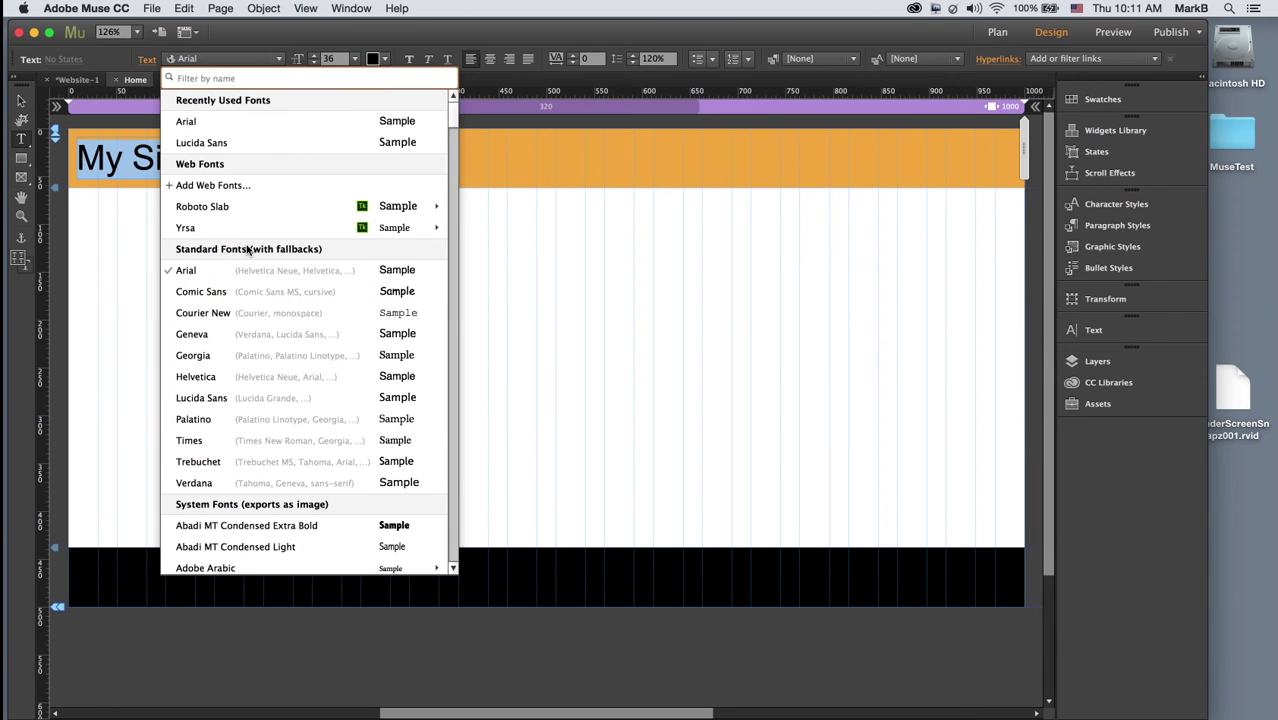
left_click(320, 40)
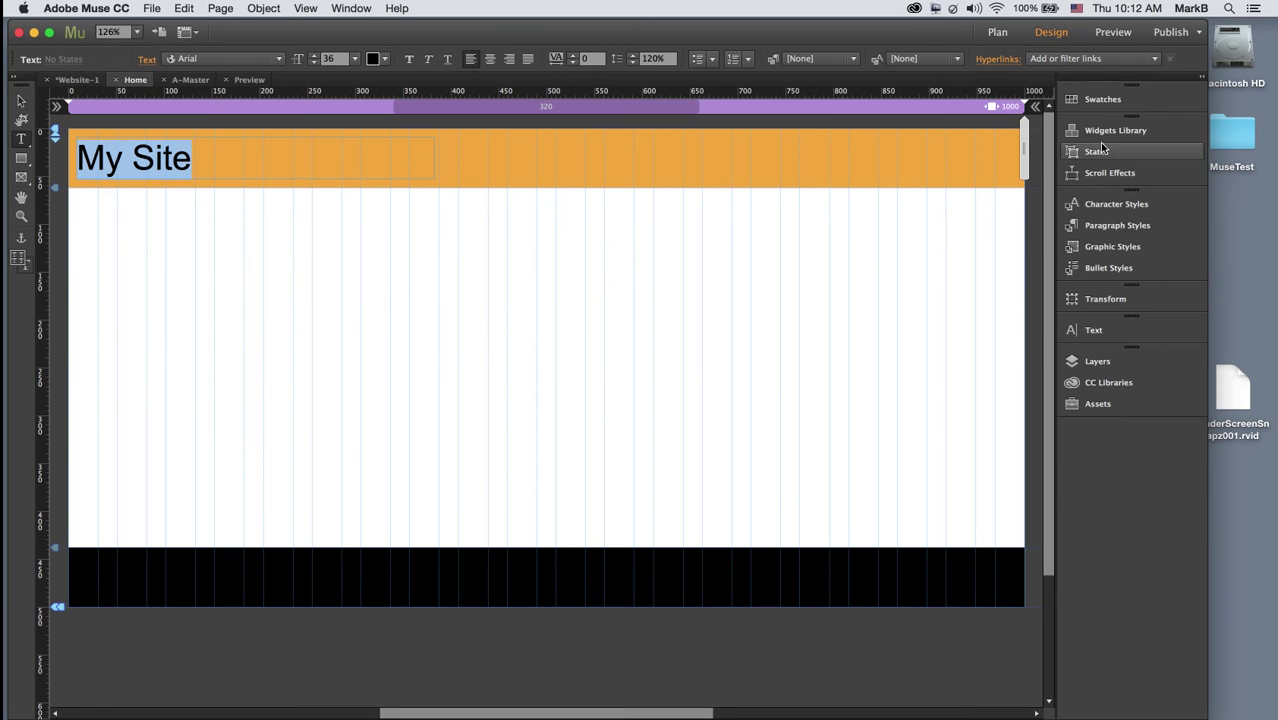
left_click(1094, 329)
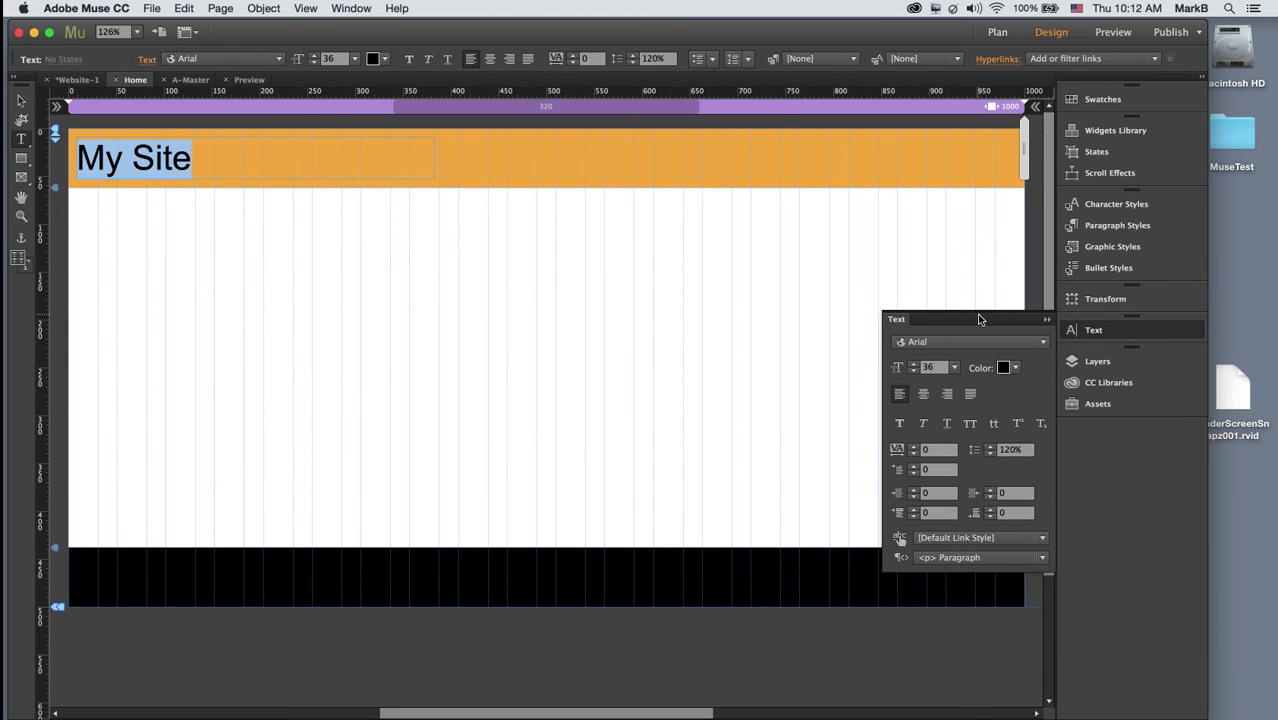
left_click_drag(970, 317, 900, 139)
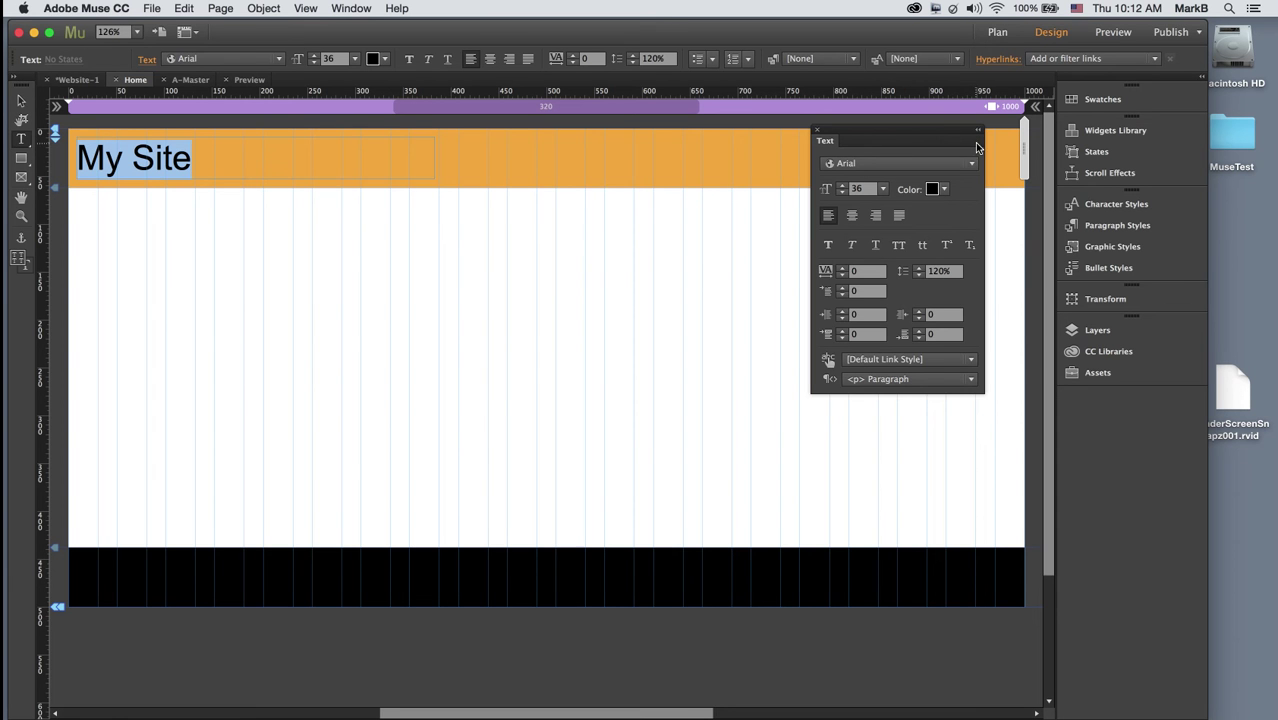
left_click_drag(951, 132, 1141, 403)
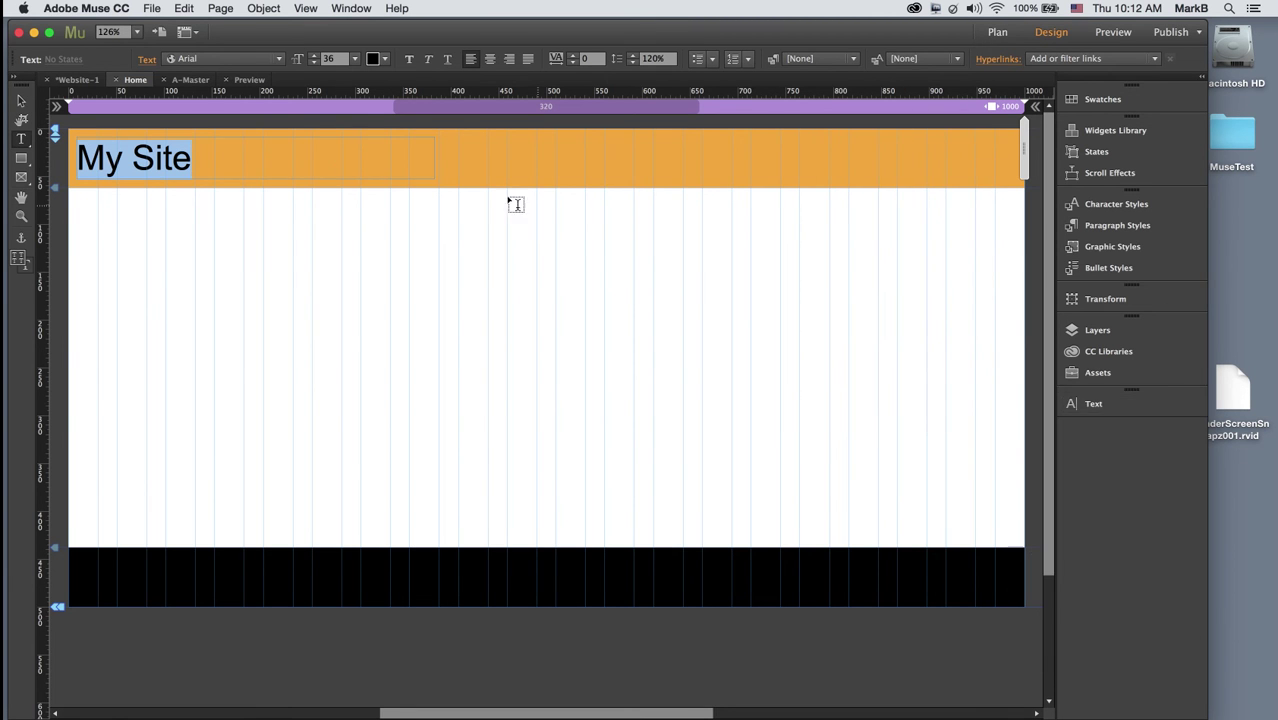
left_click(188, 164)
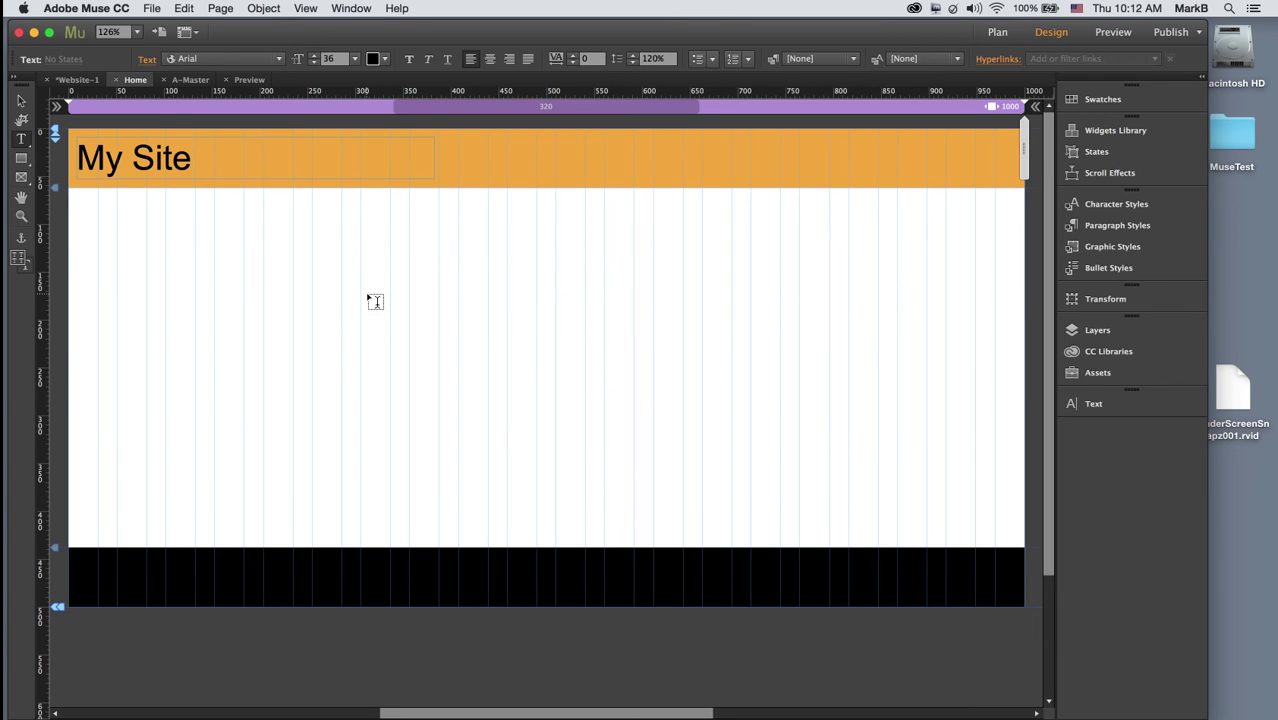
Step: Move the "My Site" text frame to about X 34, Y 11 in the header and narrow it to fit its text
left_click(104, 158)
left_click(22, 103)
left_click(100, 155)
left_click_drag(116, 161, 139, 163)
left_click_drag(457, 160, 231, 160)
left_click(390, 270)
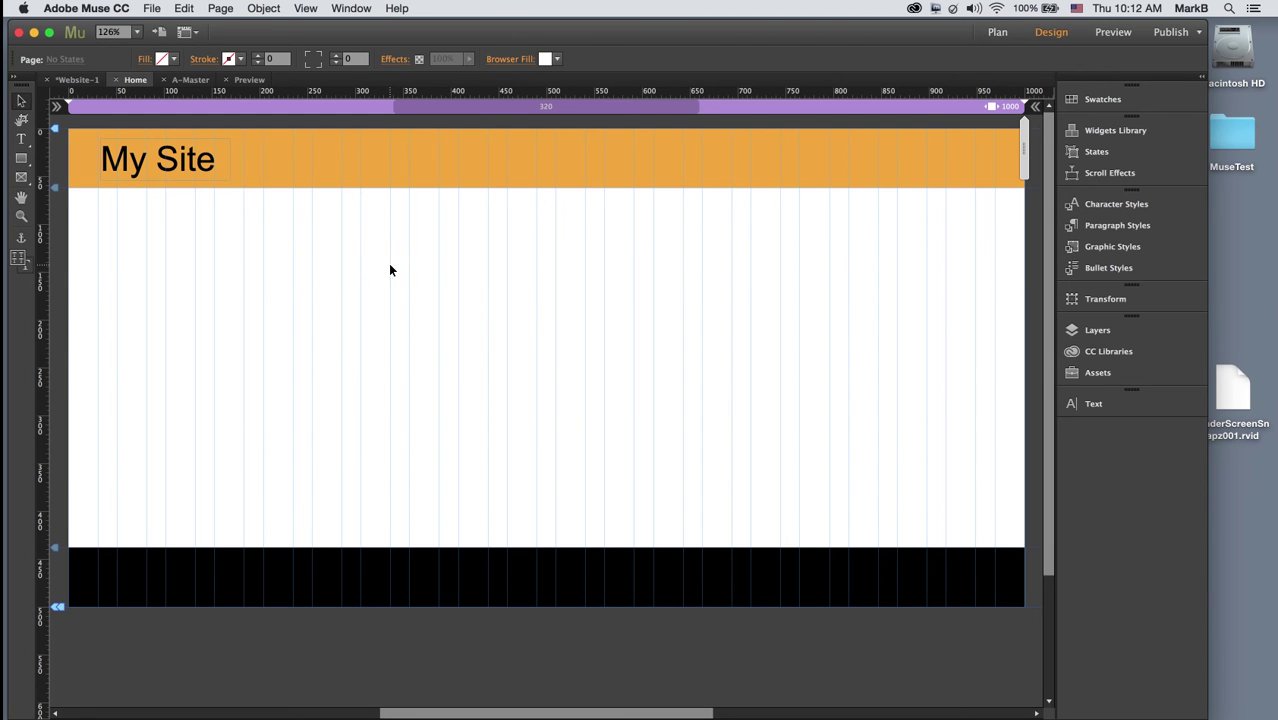
left_click(132, 160)
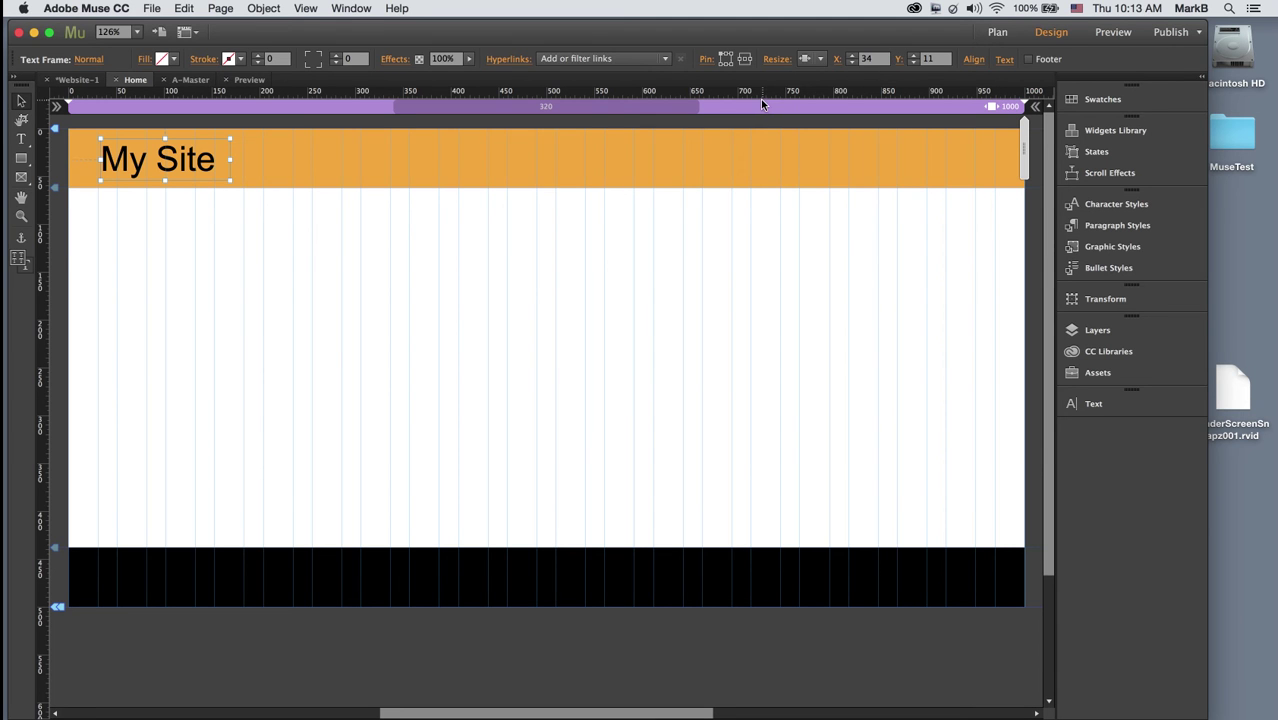
left_click(570, 250)
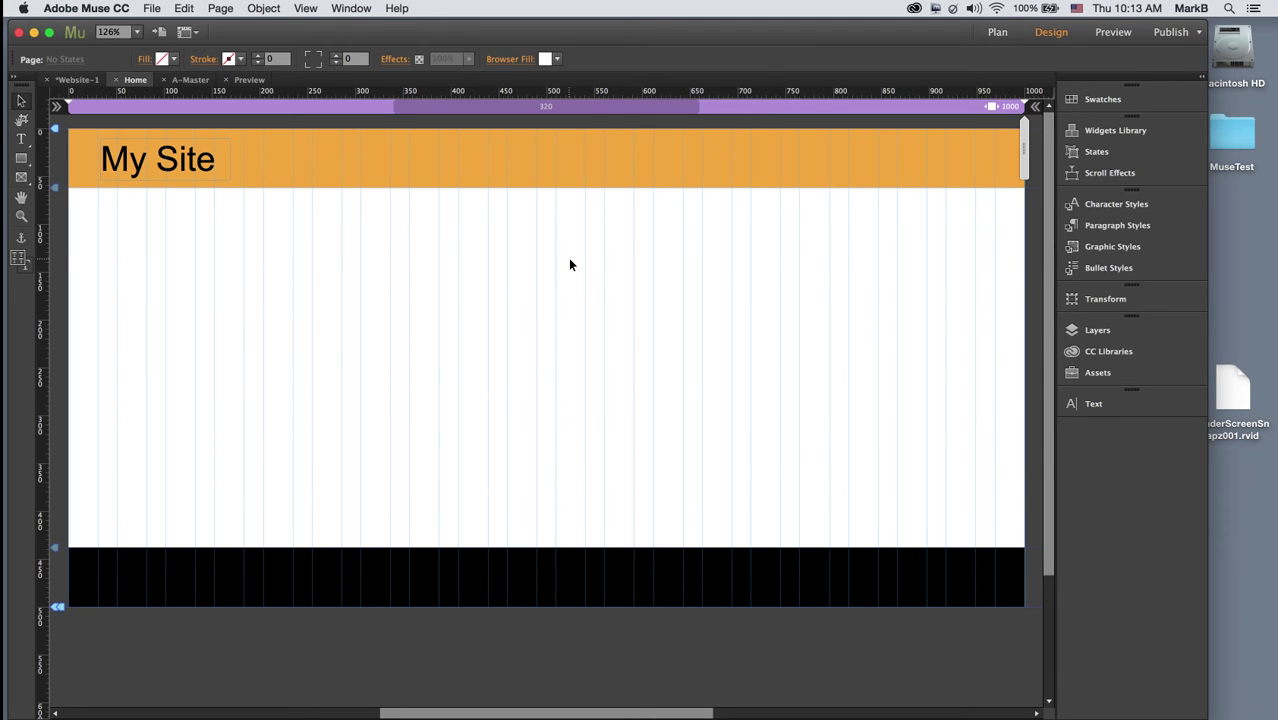
Step: Refresh the existing preview and narrow the window to check the header, footer and white background
left_click(249, 80)
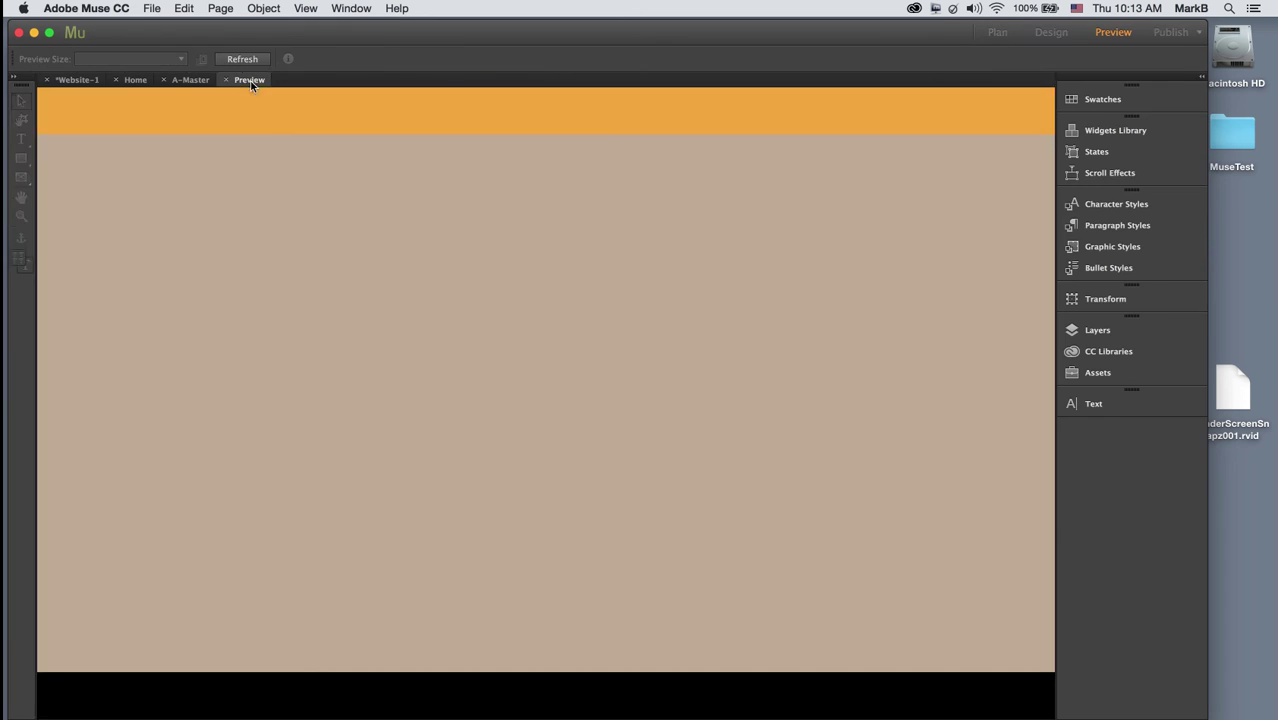
left_click(240, 61)
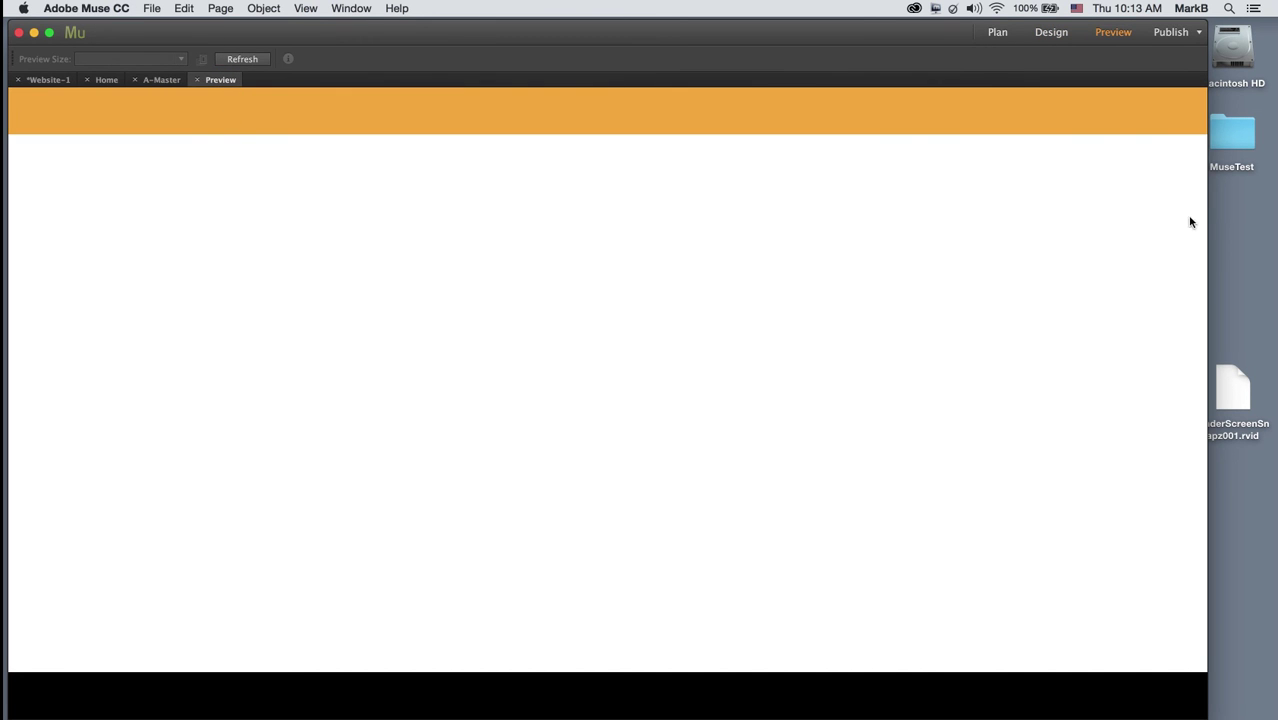
left_click_drag(1209, 218, 766, 255)
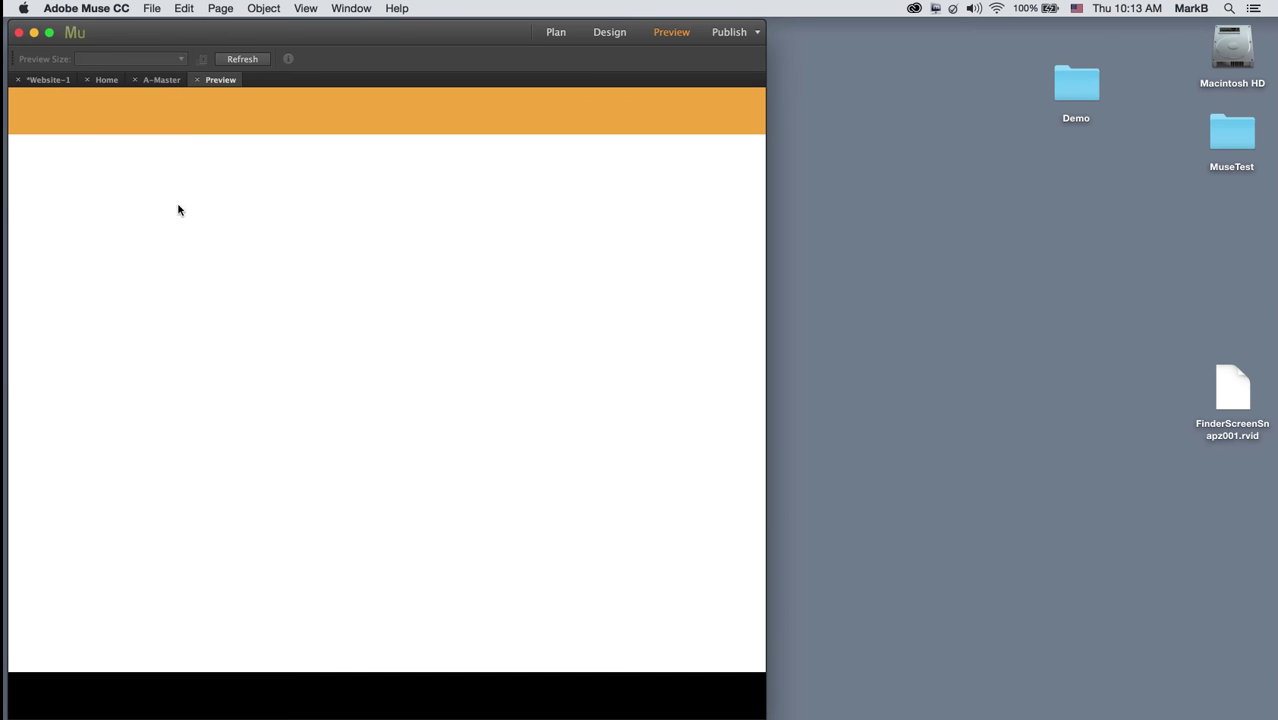
Step: Return to the Home page, preview it, and widen the window to check the "My Site" title in the header
left_click(198, 80)
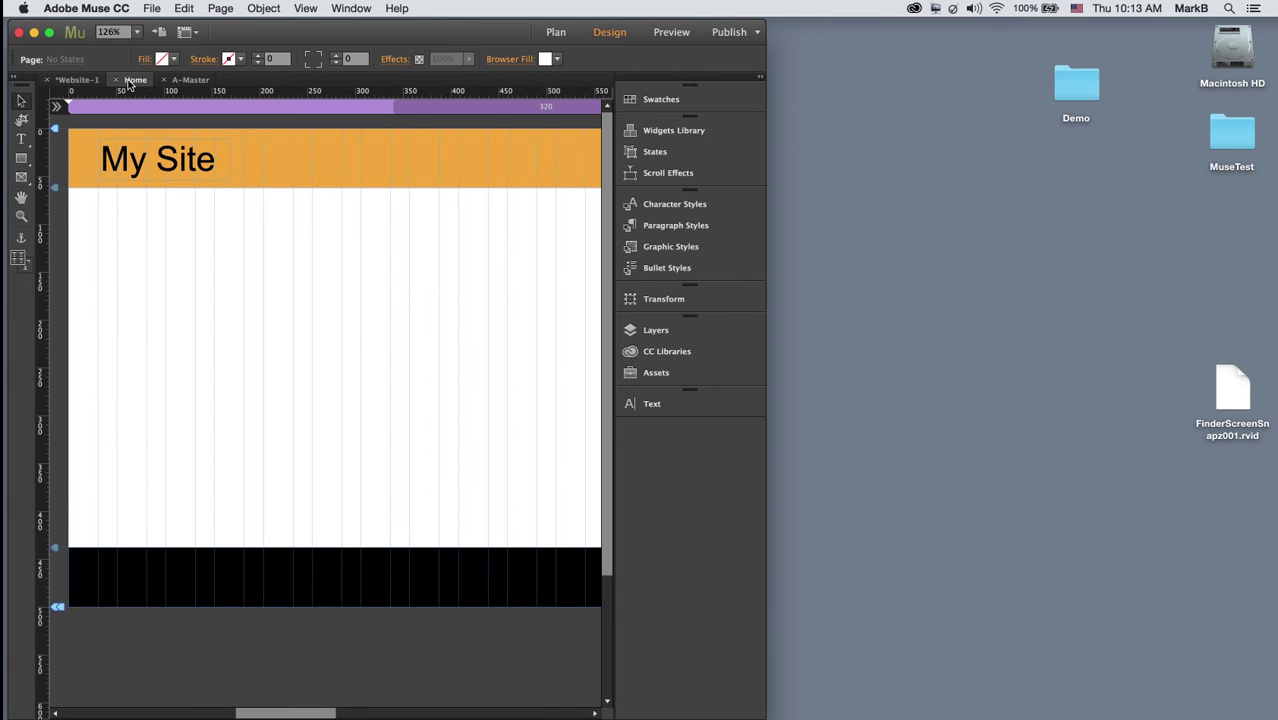
left_click(669, 35)
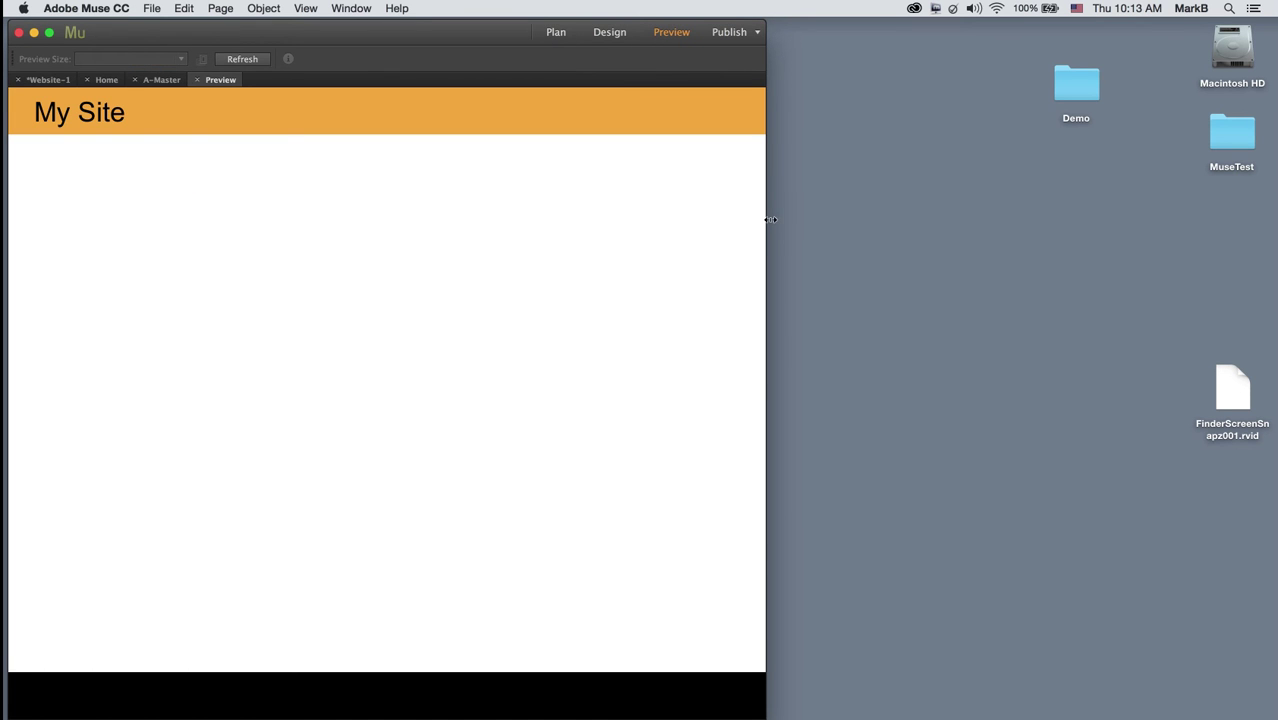
left_click_drag(765, 217, 1243, 235)
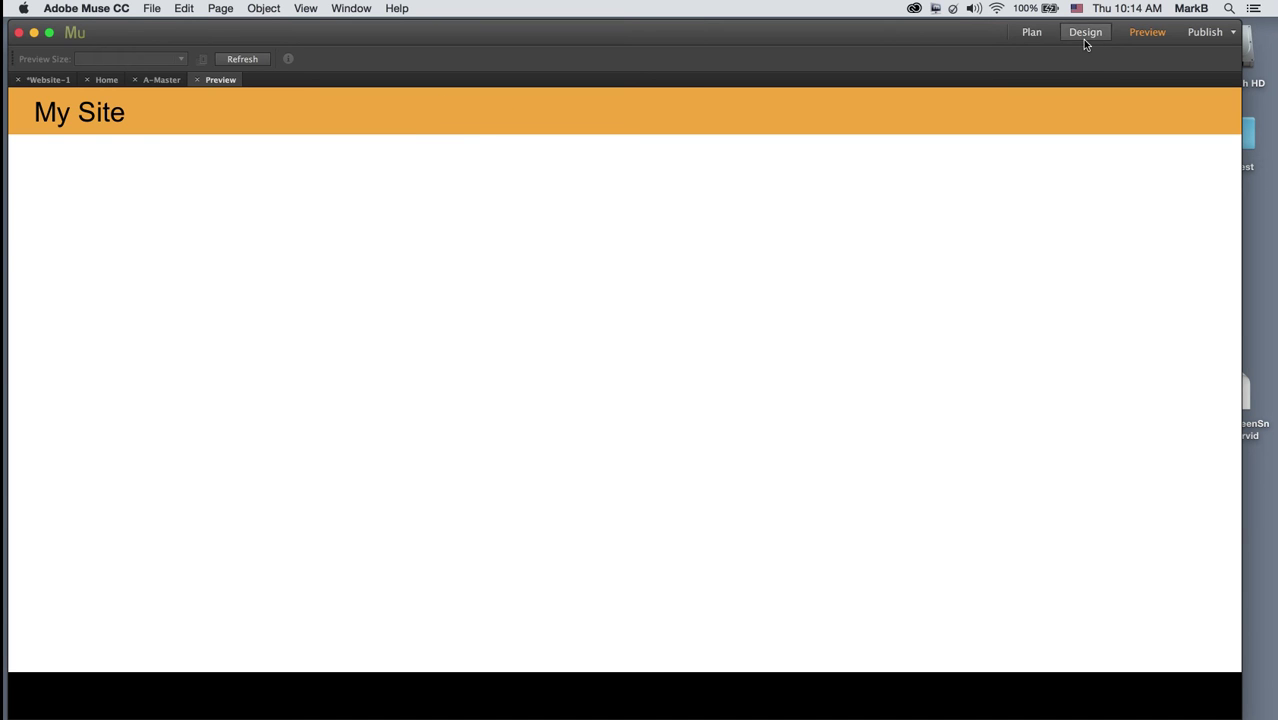
Step: Draw a text frame about 673 by 317 px directly below the Home page header and stretch it to the full 1000 px page width
left_click(100, 80)
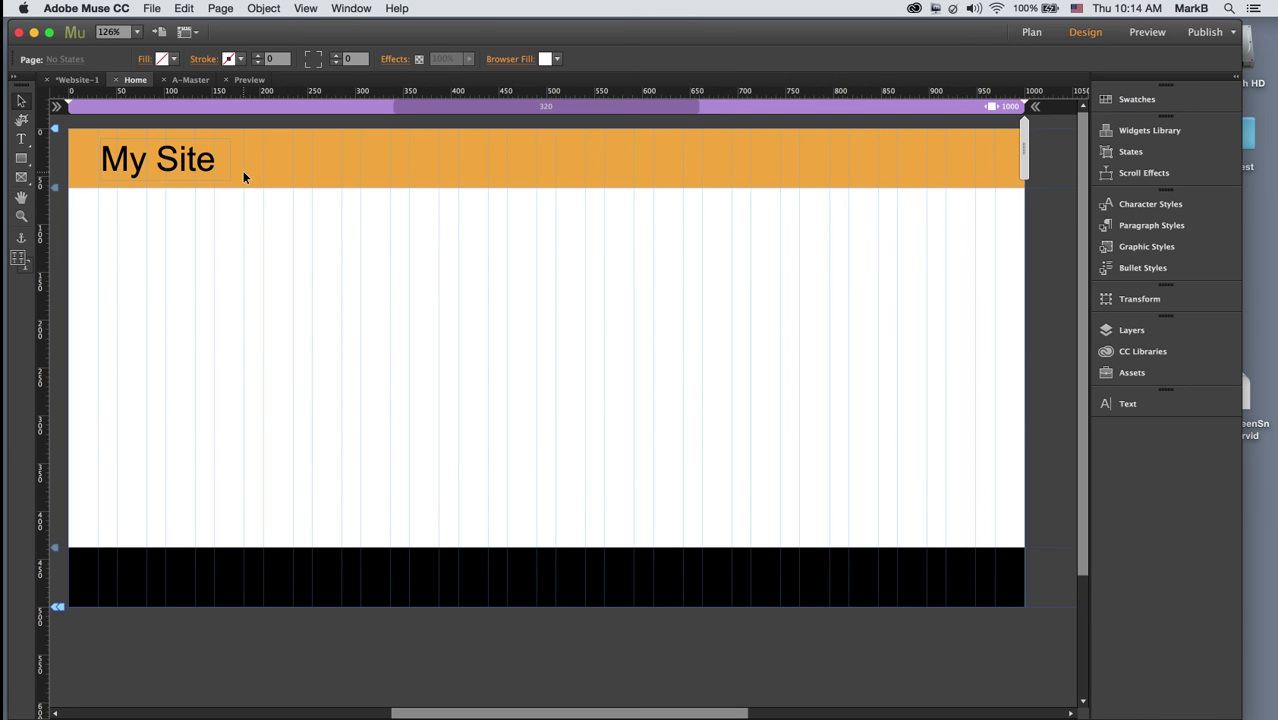
left_click(23, 142)
left_click_drag(71, 190, 713, 494)
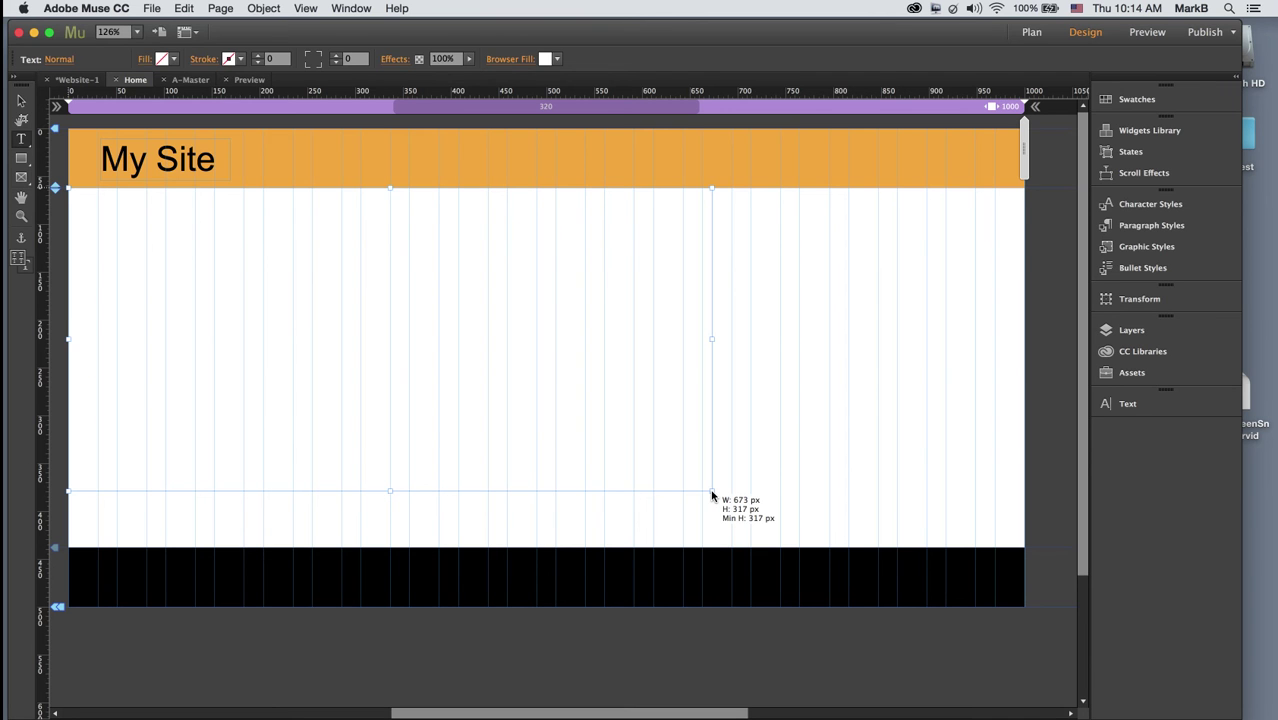
left_click_drag(713, 494, 713, 494)
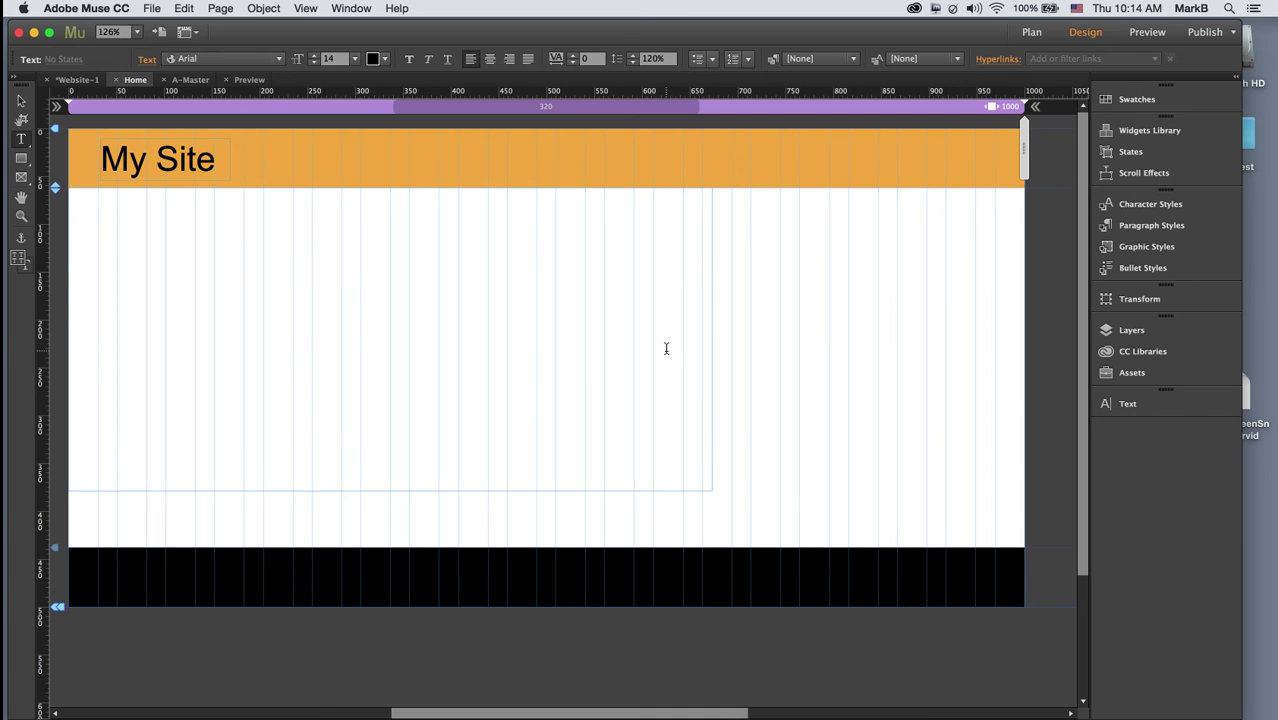
left_click(22, 101)
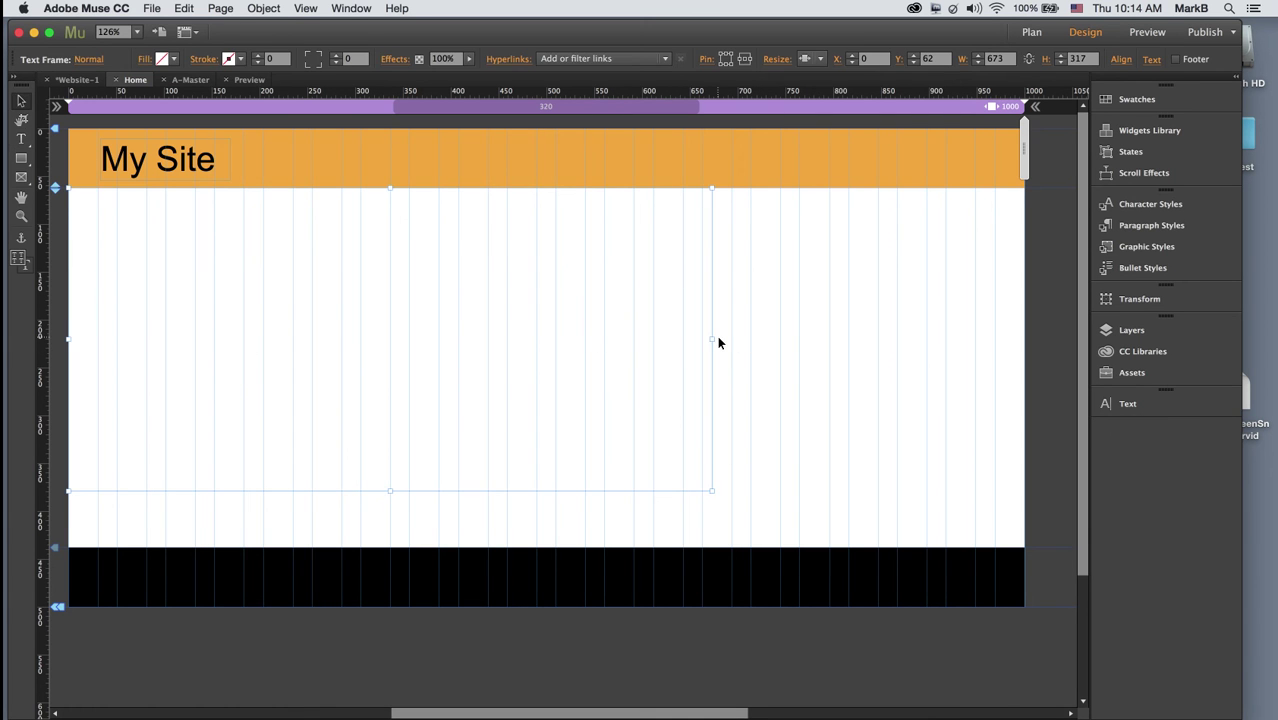
left_click_drag(712, 339, 1023, 371)
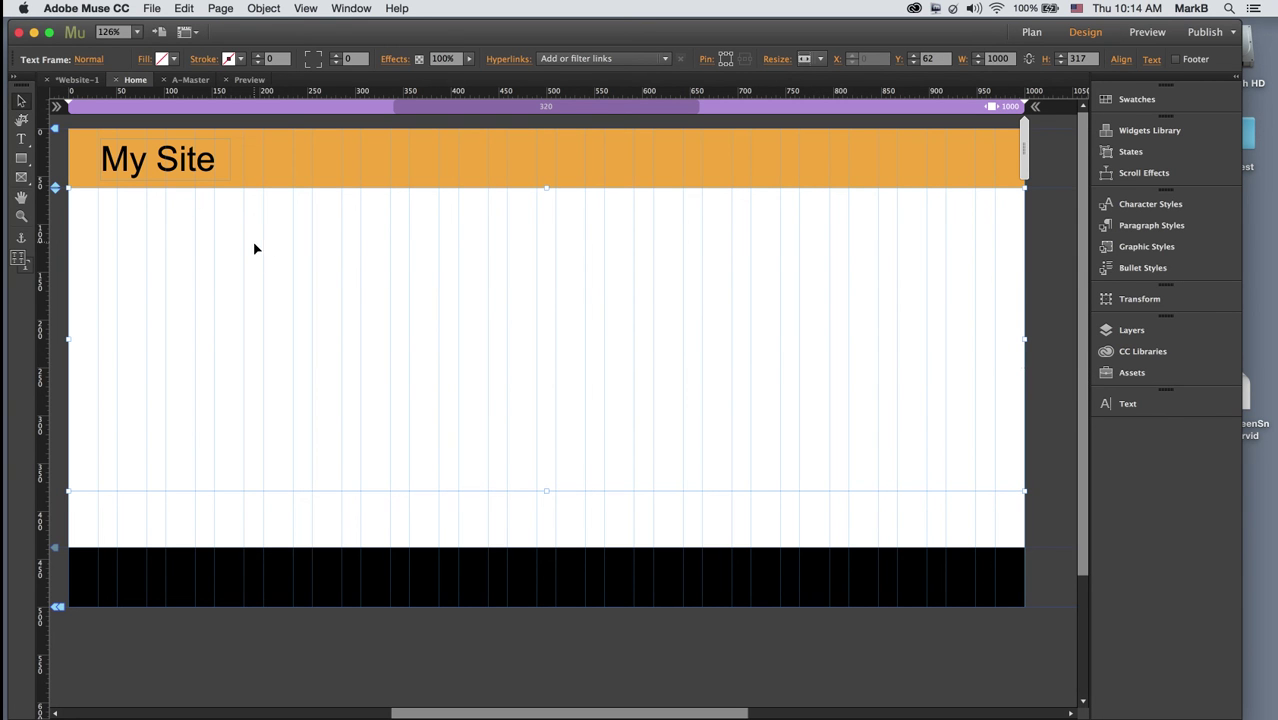
Step: Enter "Welcome" and the paragraph "Thank you for visiting My Site. Here you will find all kinds of things related to creating web sites."
left_click(21, 139)
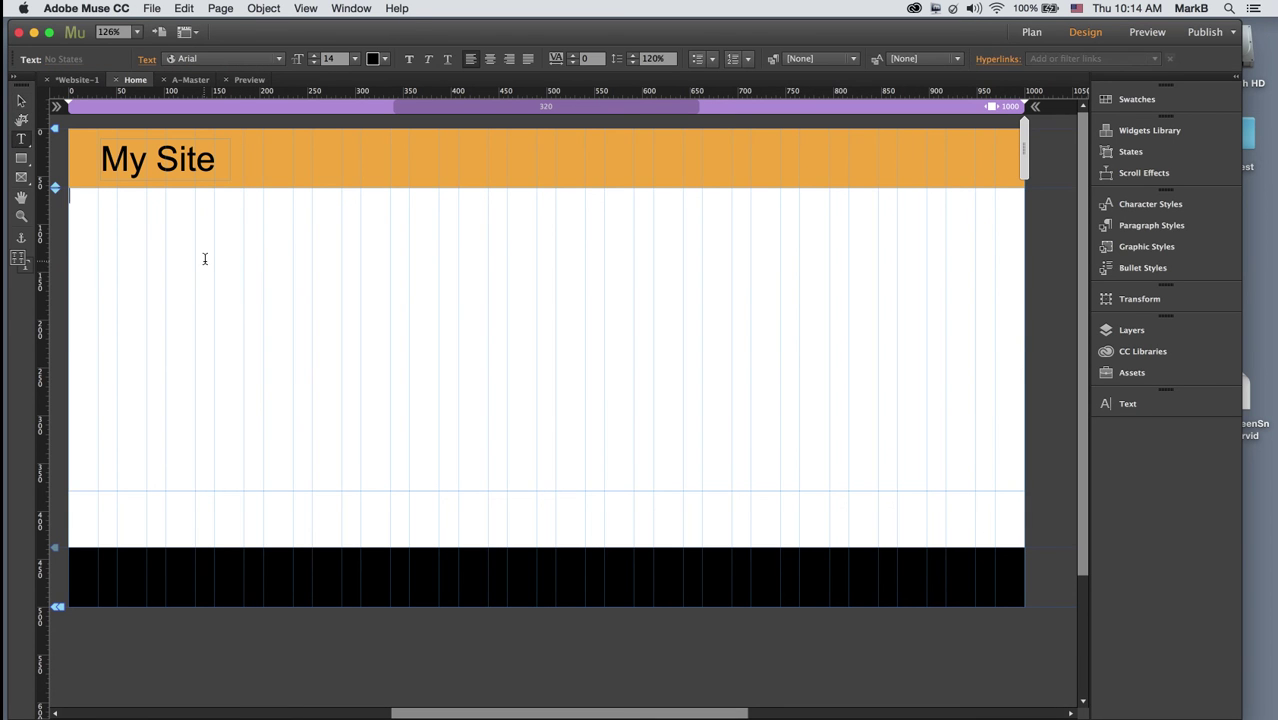
type("Welcome")
key("Return")
type("Thank you for visiting My ")
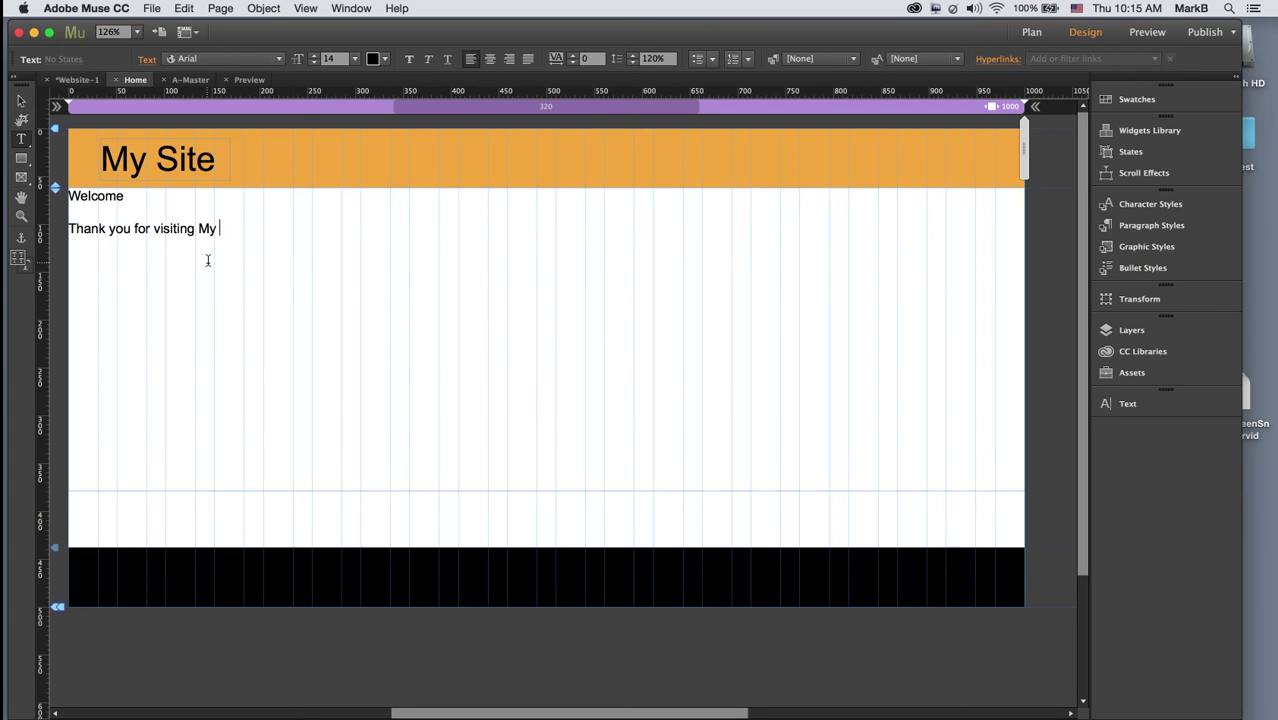
type("Site.  Here you w")
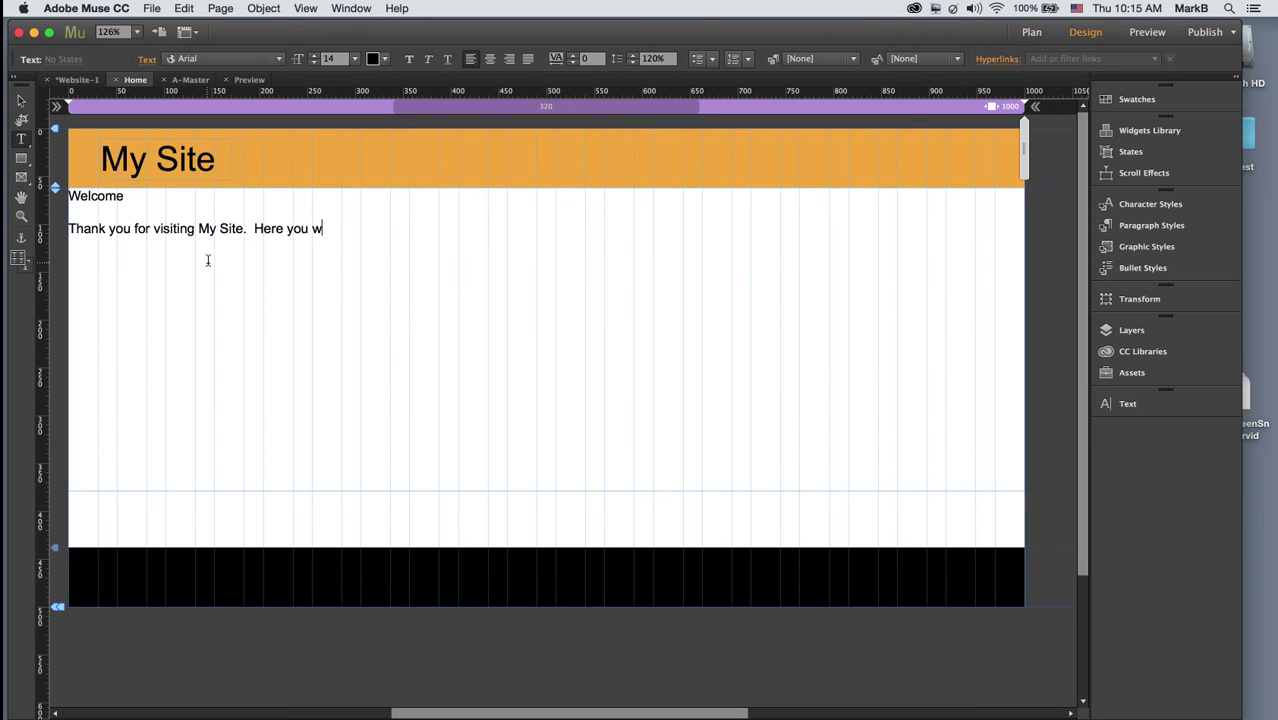
type("ill find all kinds ")
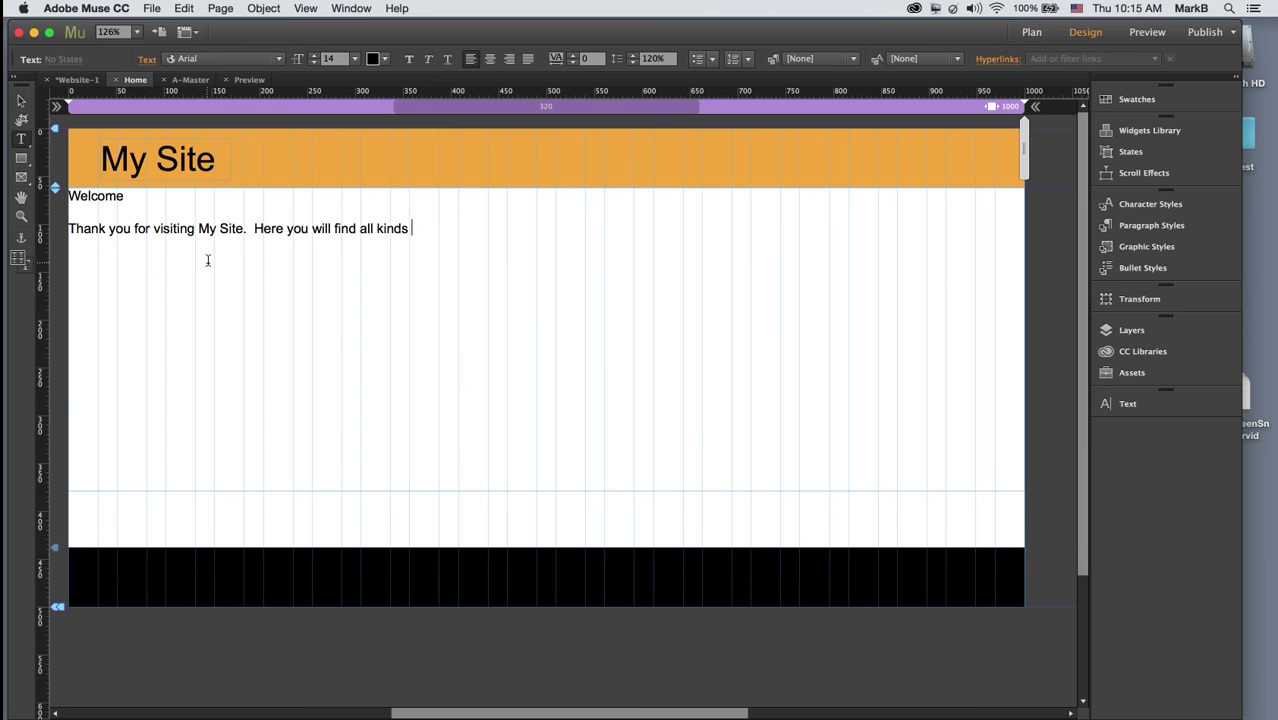
type("of things related to cre")
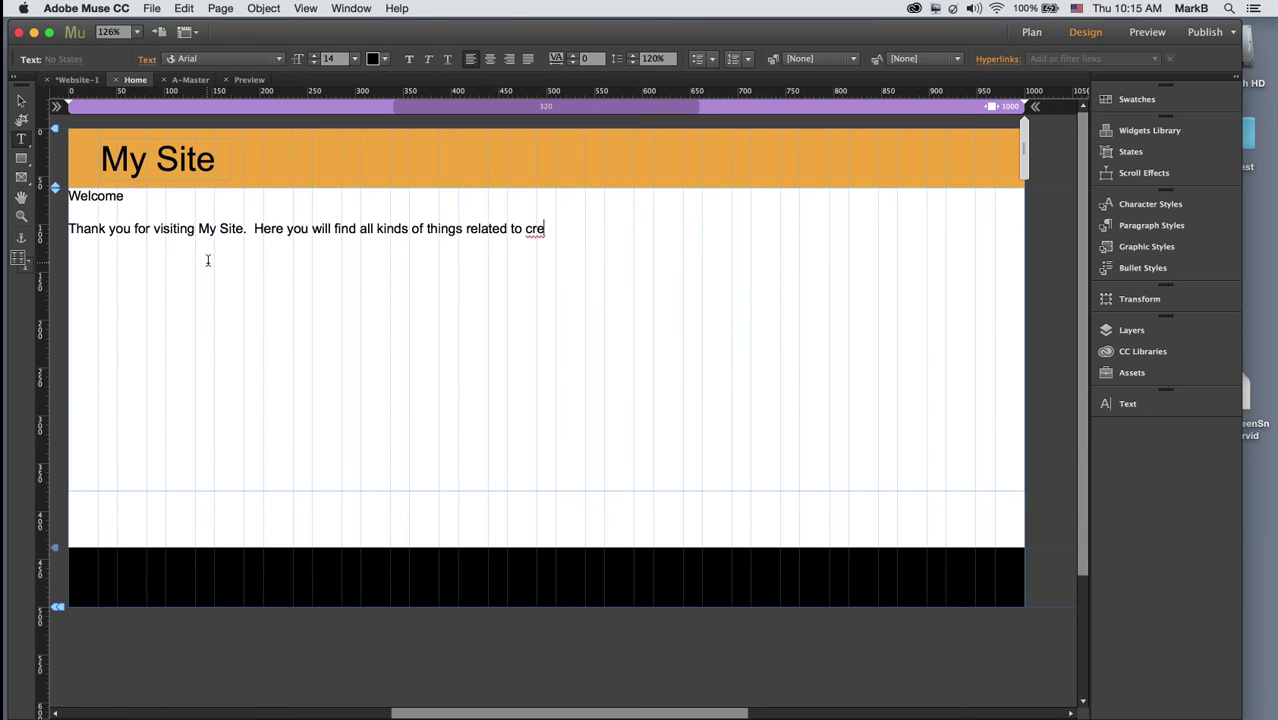
type("ating web sites.")
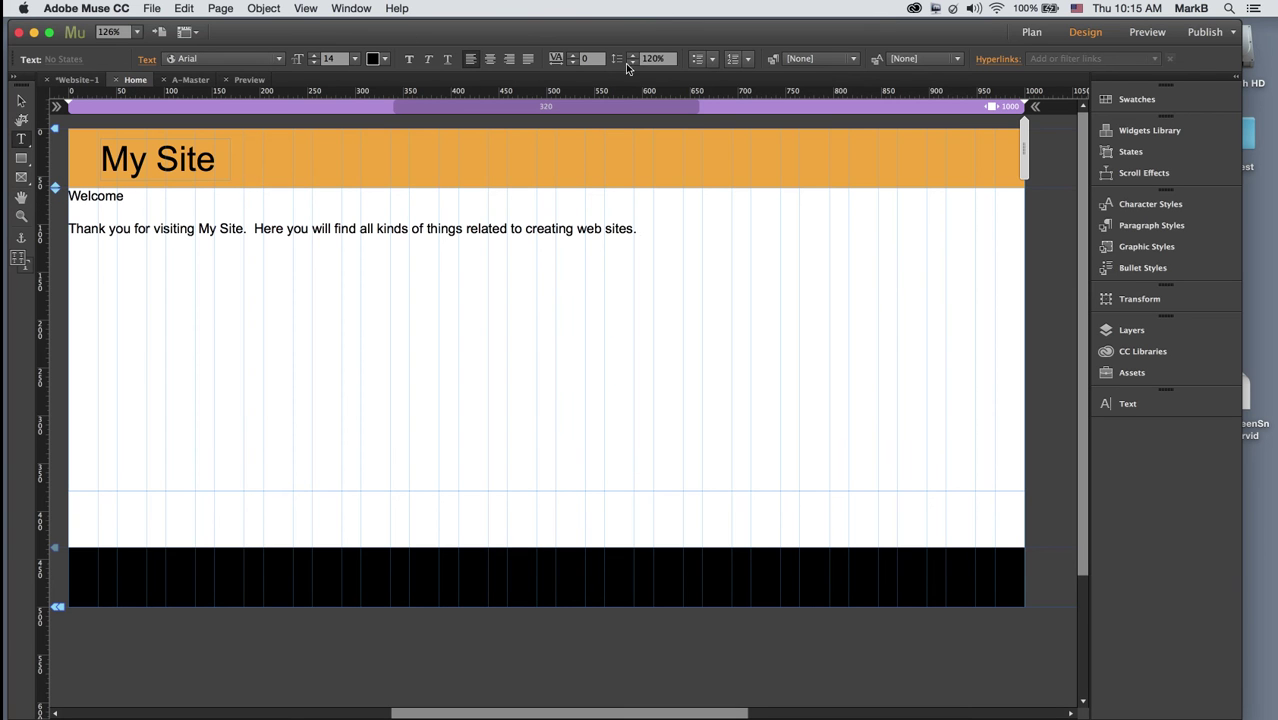
Step: Display the text settings beside the page content and set the "Welcome" heading's font size to 24
left_click(1127, 403)
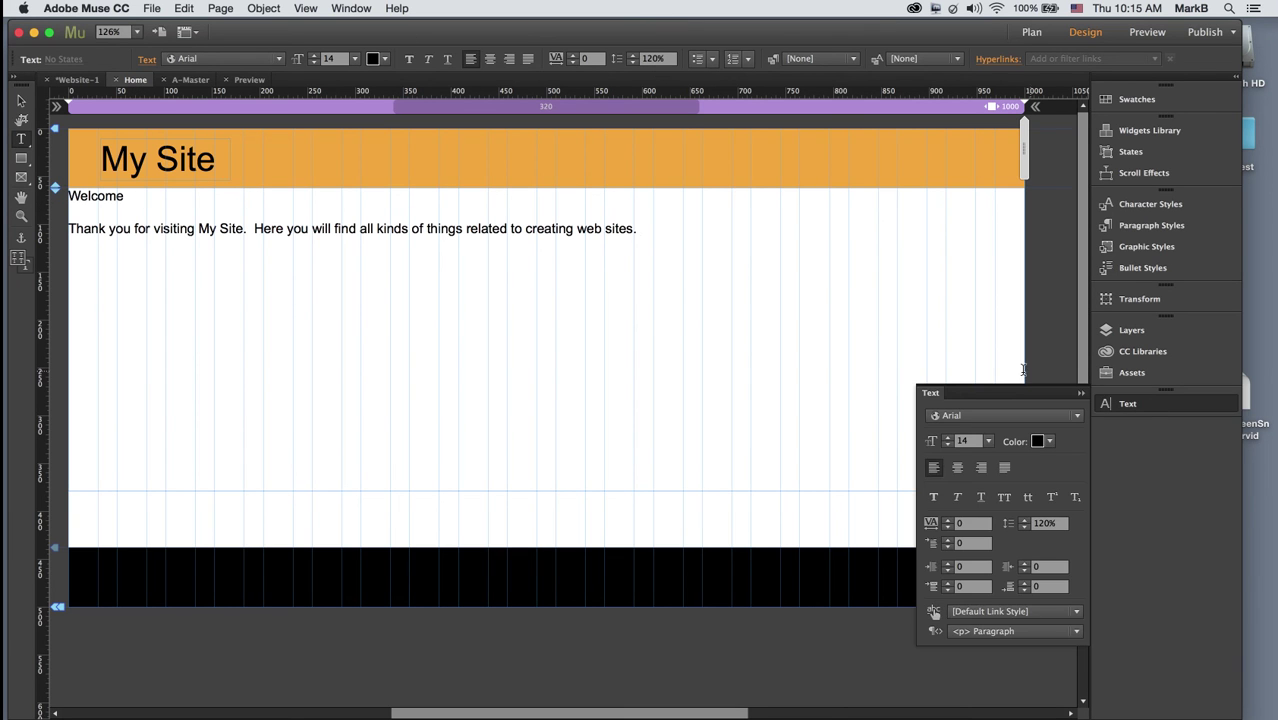
left_click_drag(1006, 391, 923, 159)
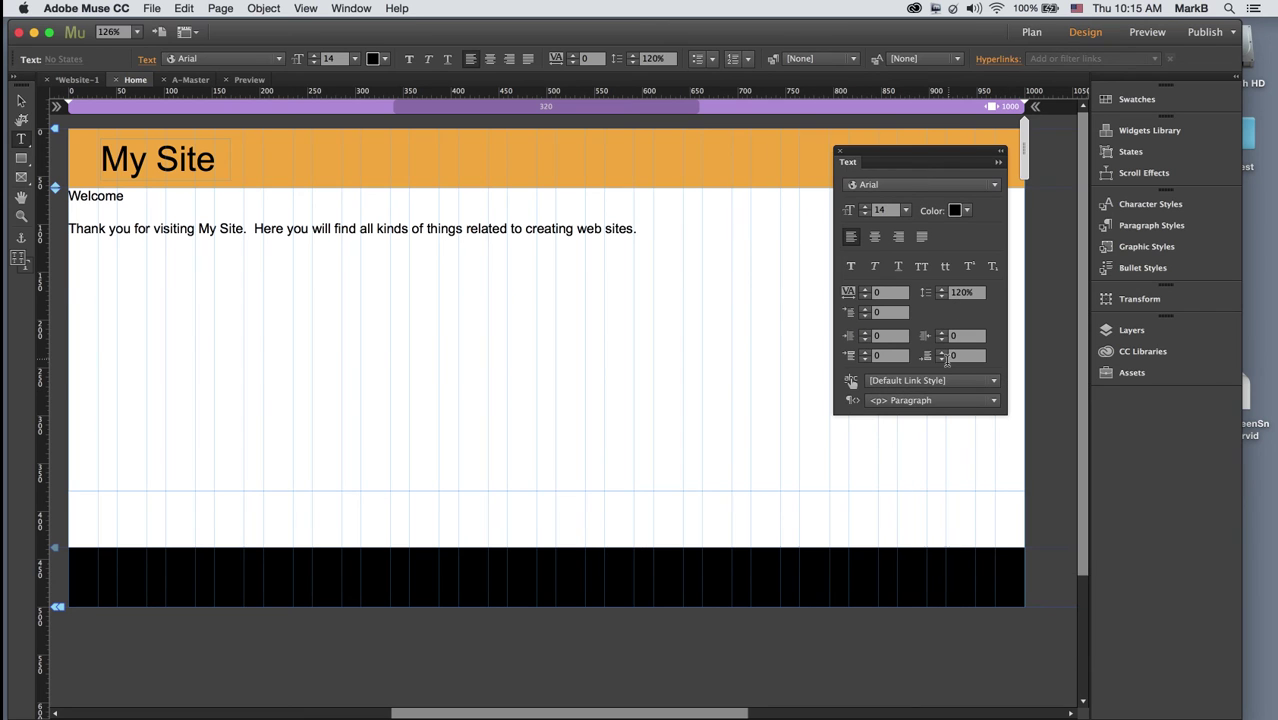
left_click_drag(134, 198, 68, 197)
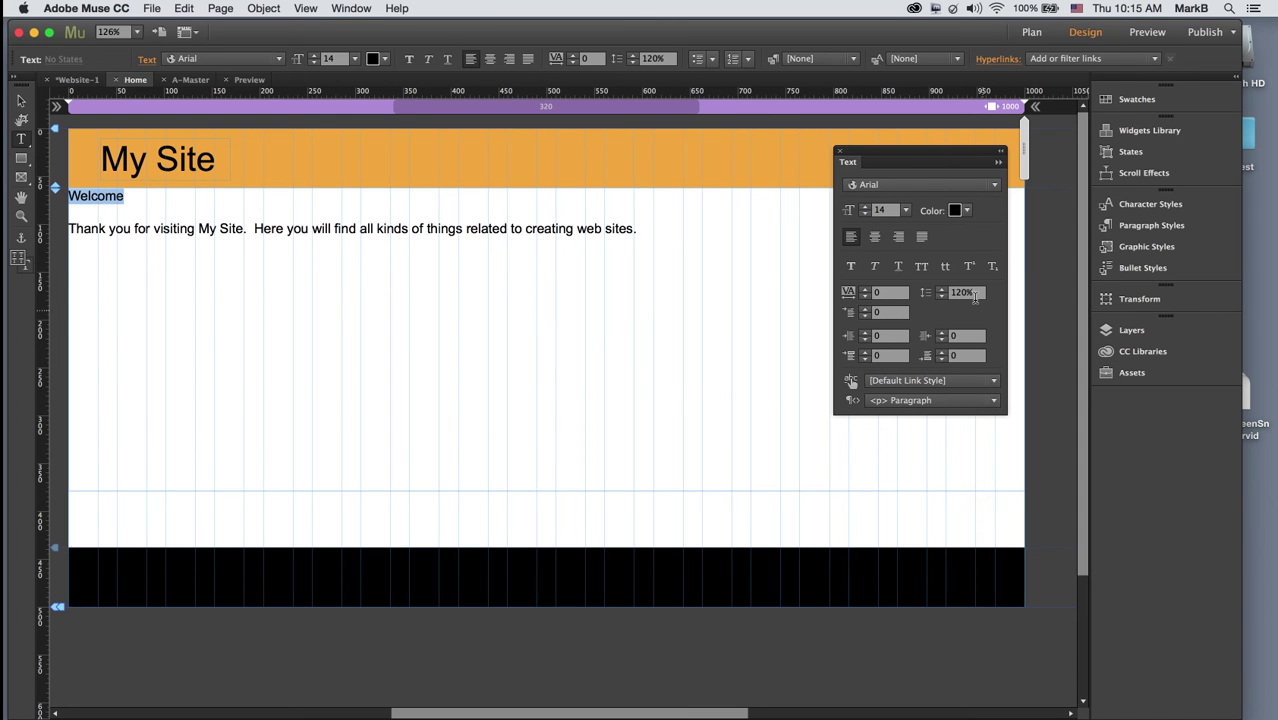
left_click(906, 210)
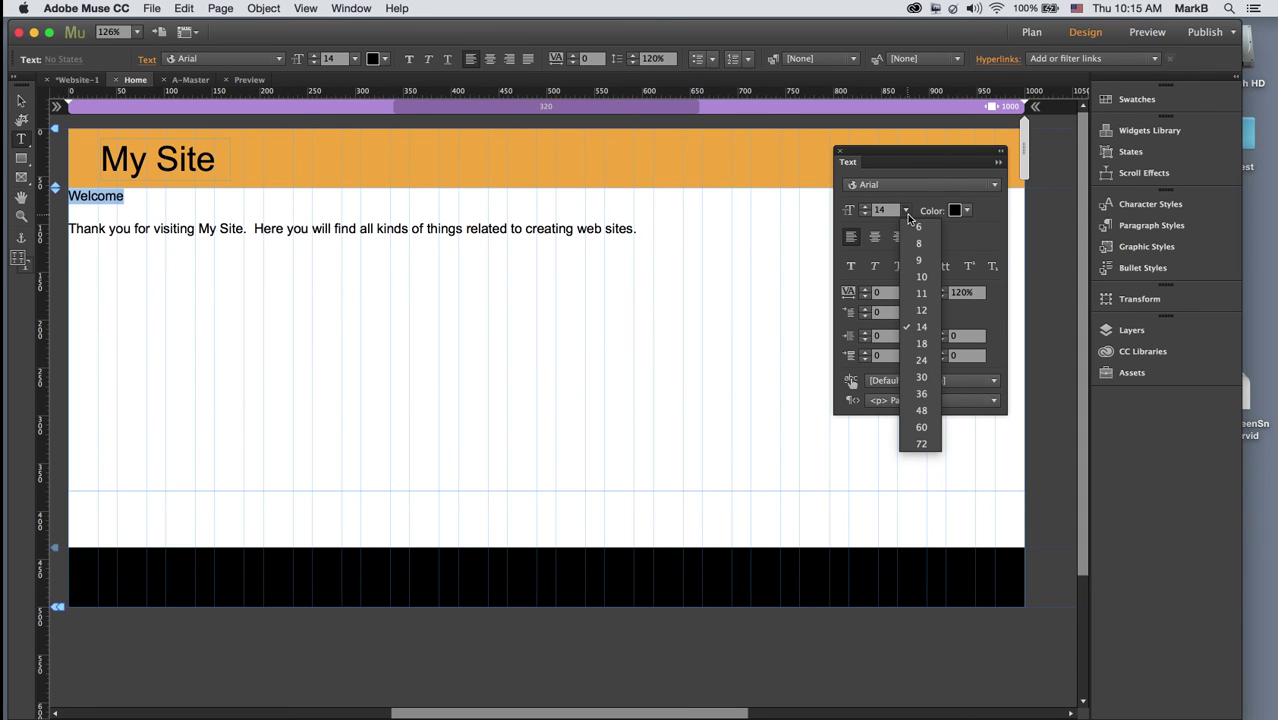
left_click(921, 359)
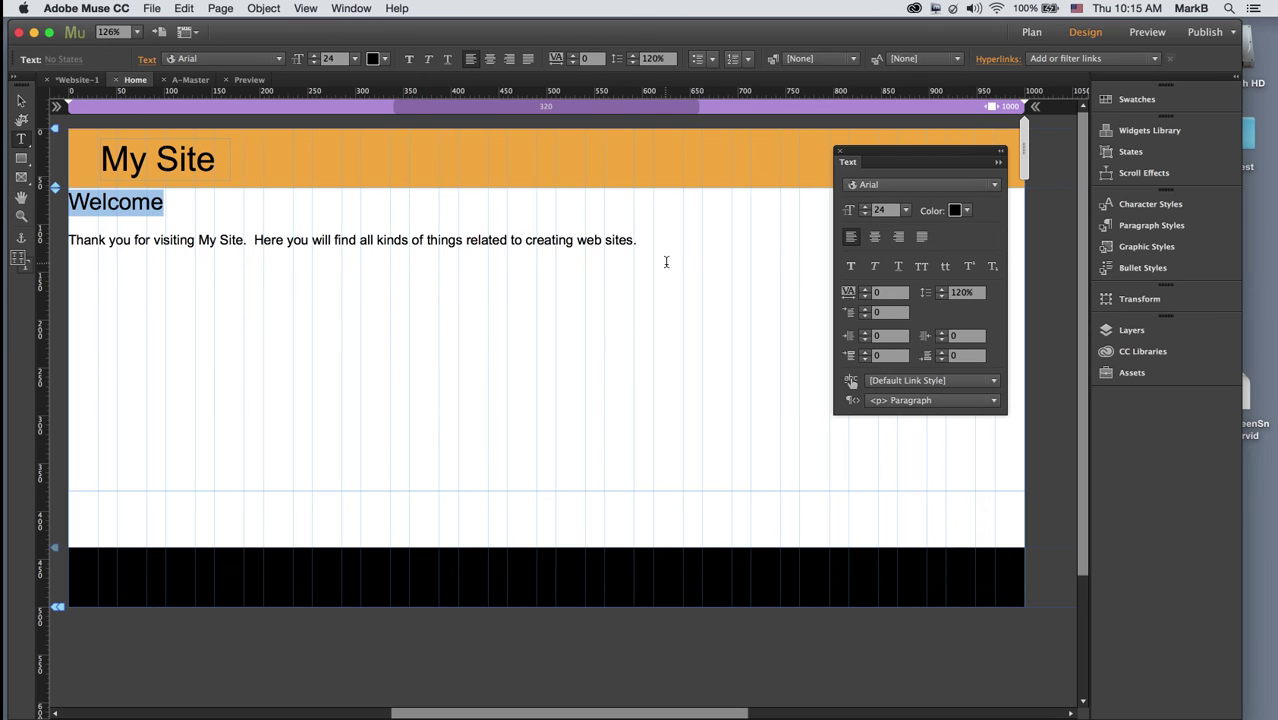
Step: Set the font size of the "Thank you for visiting My Site" paragraph to 18
left_click_drag(650, 241, 73, 240)
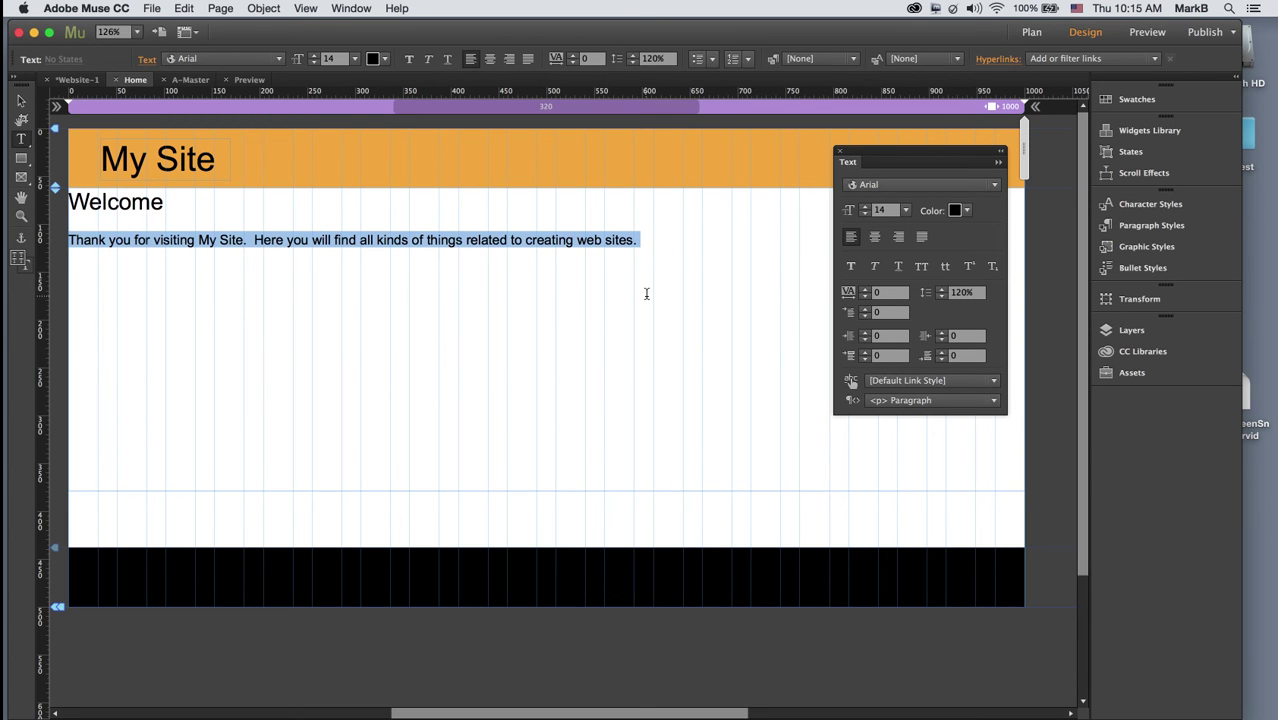
left_click(905, 211)
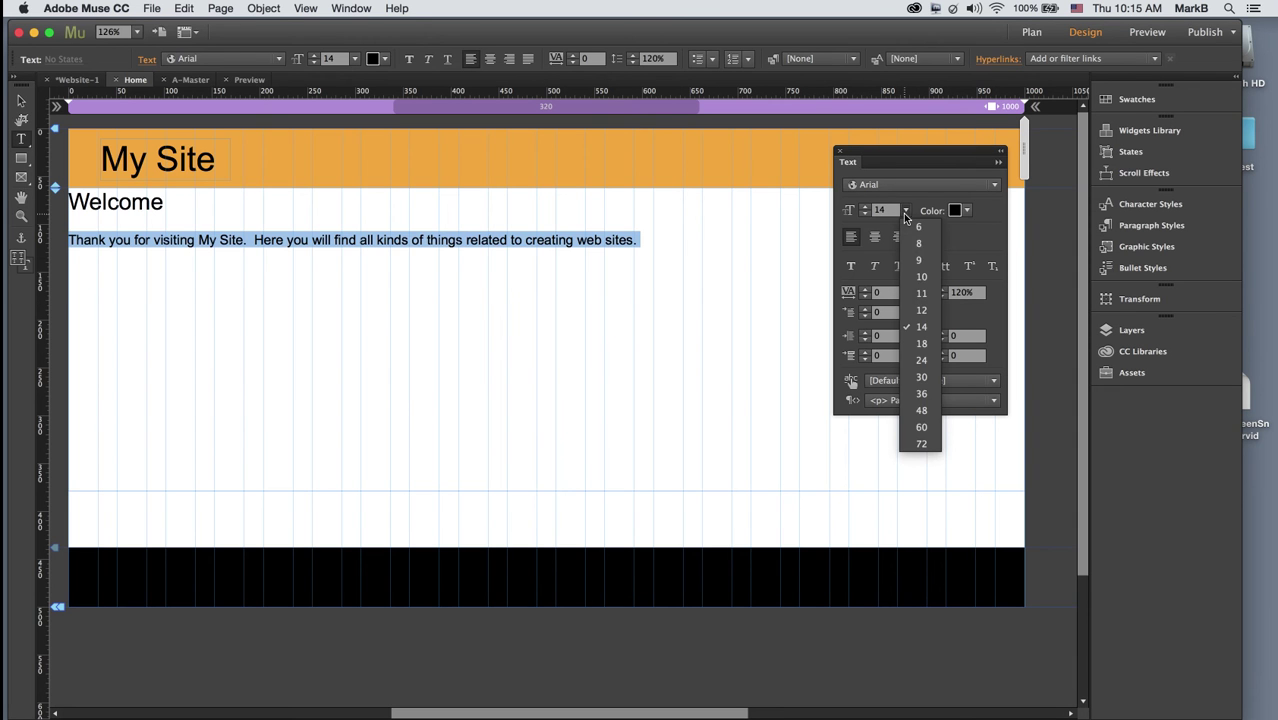
left_click(921, 343)
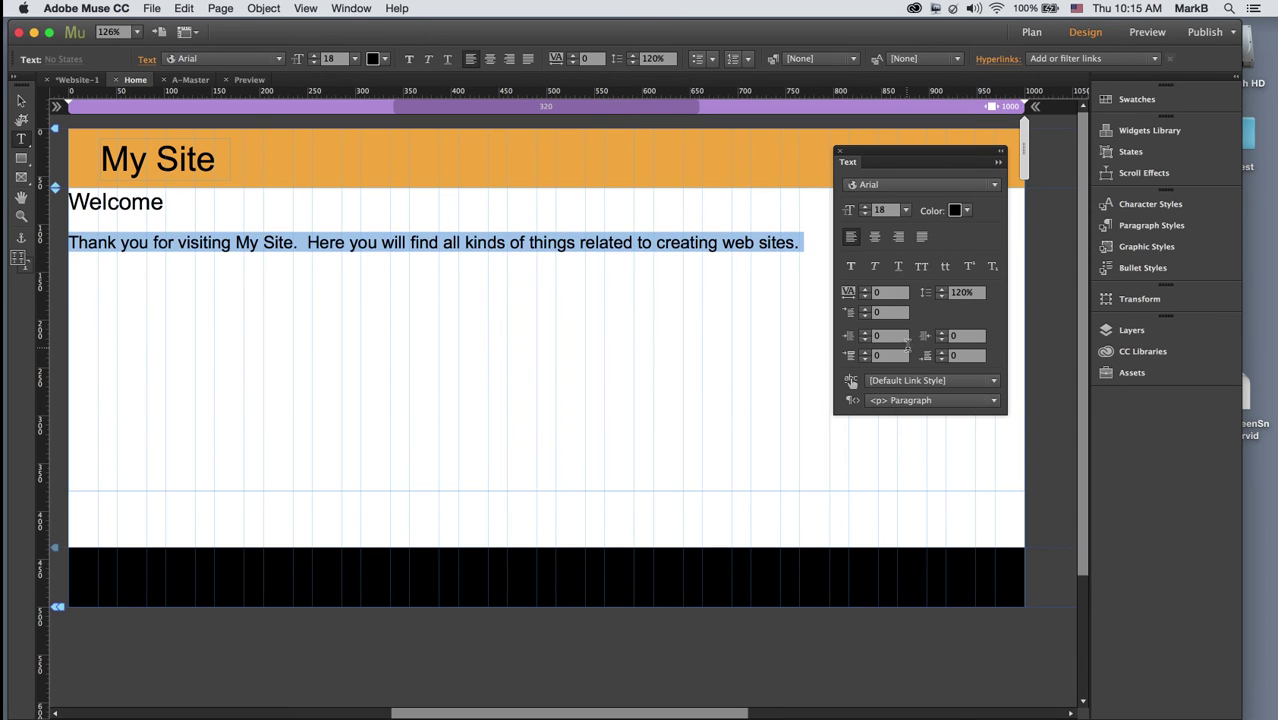
Step: Try a left margin, right margin and space before of 30 each on the thank-you paragraph only
left_click(637, 371)
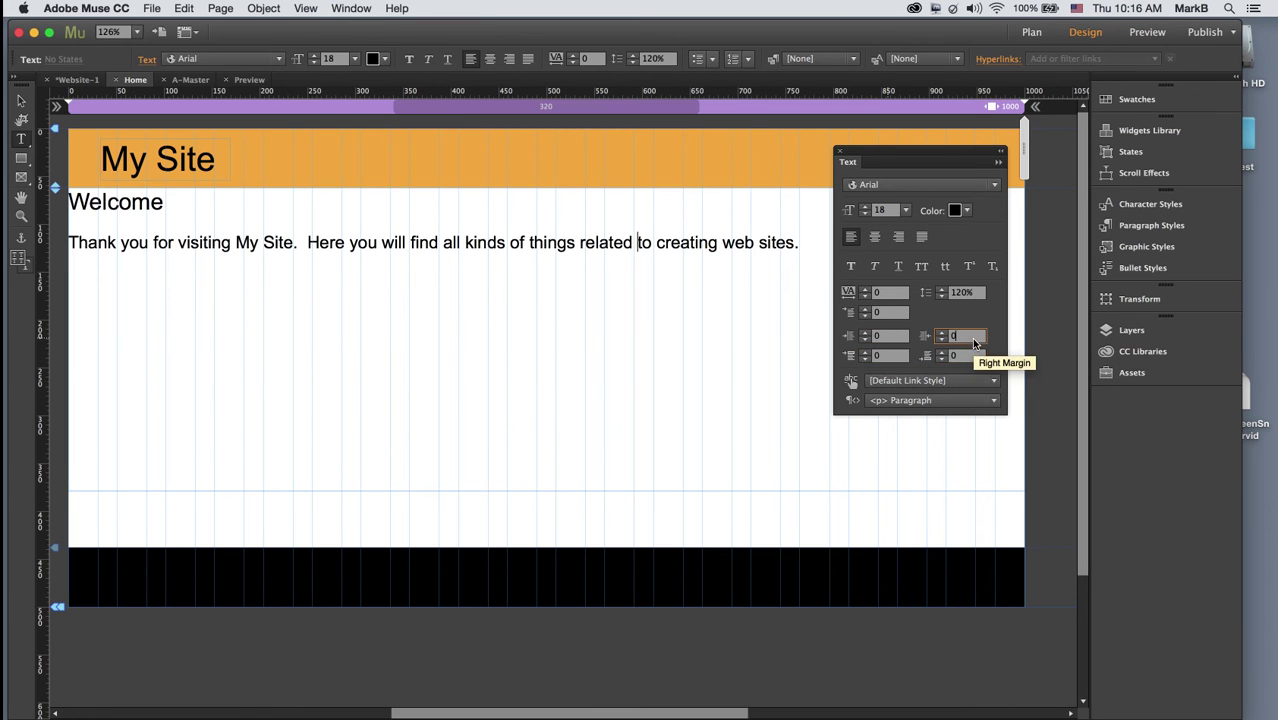
left_click(891, 336)
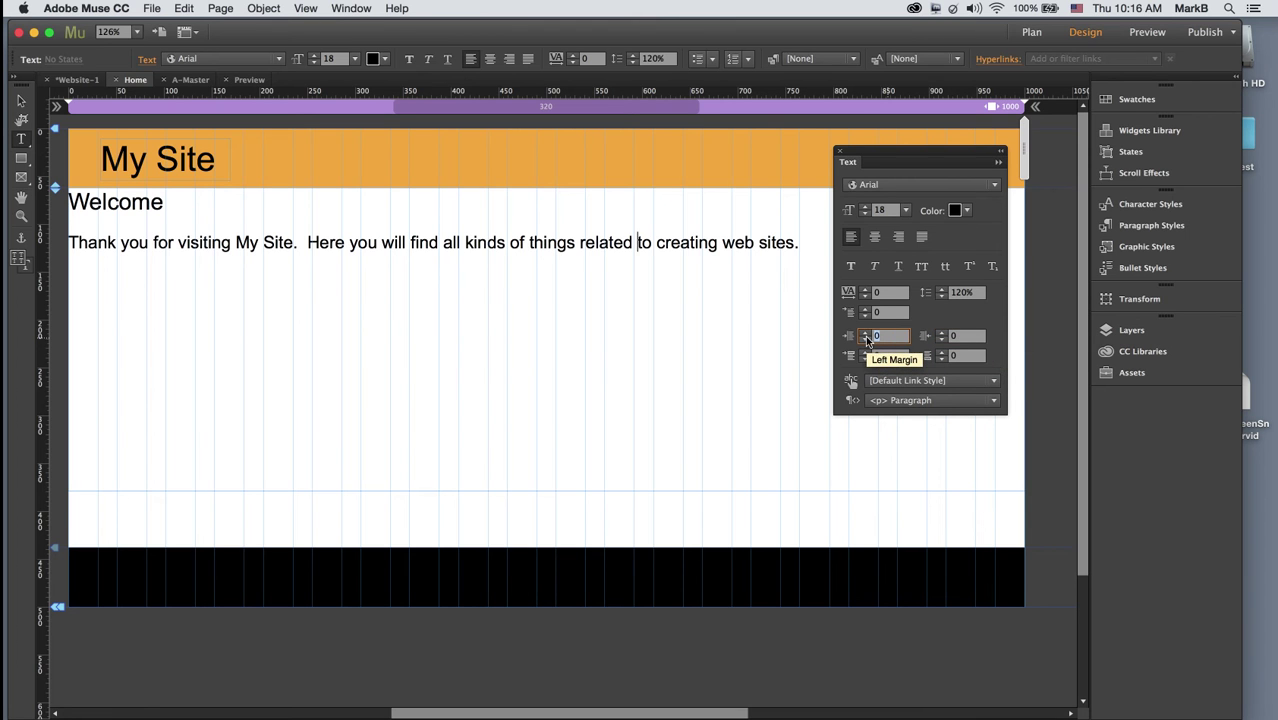
type("30")
key("Tab")
type("30")
left_click(935, 316)
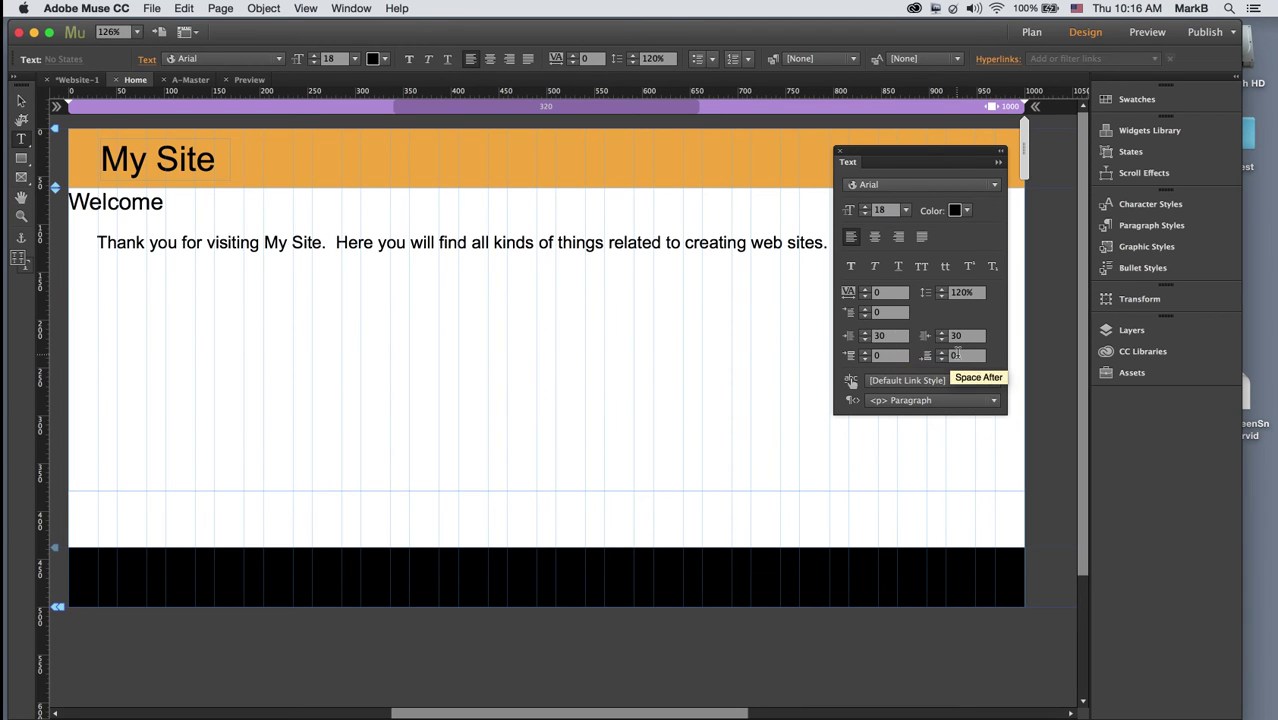
type("3")
key("Return")
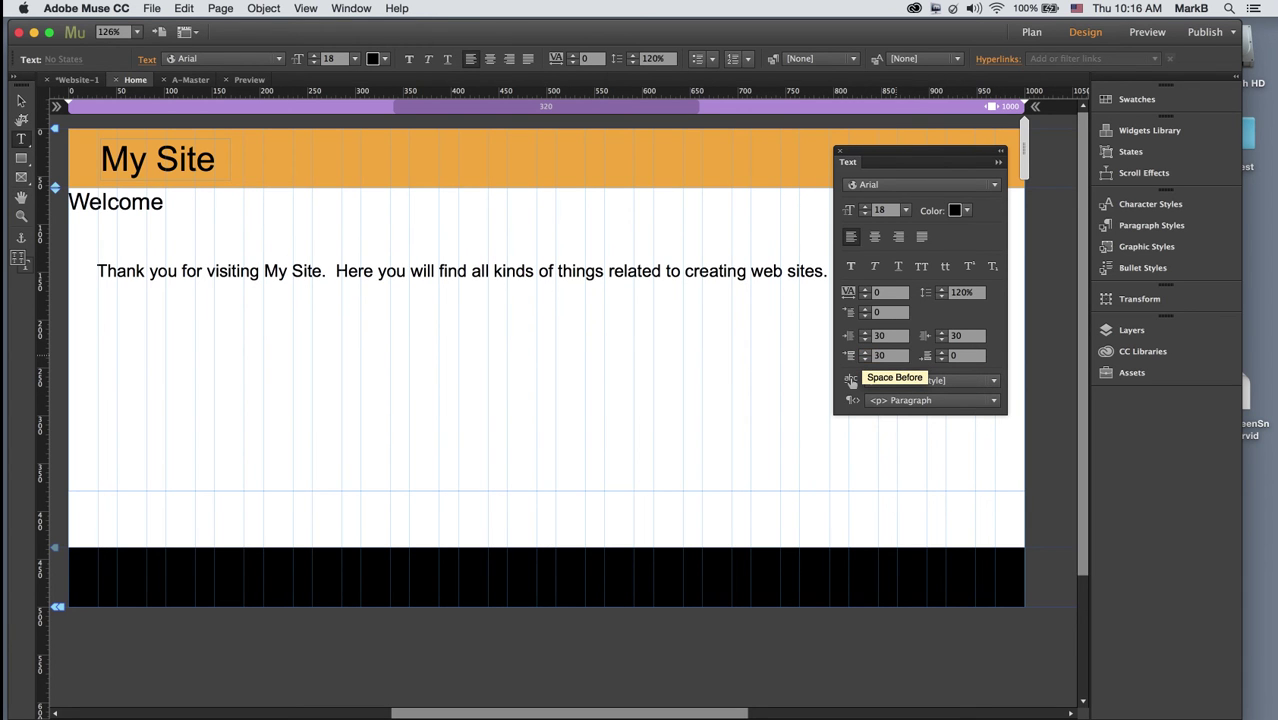
Step: Undo the space-before and margin changes made to the thank-you paragraph
key("super+z")
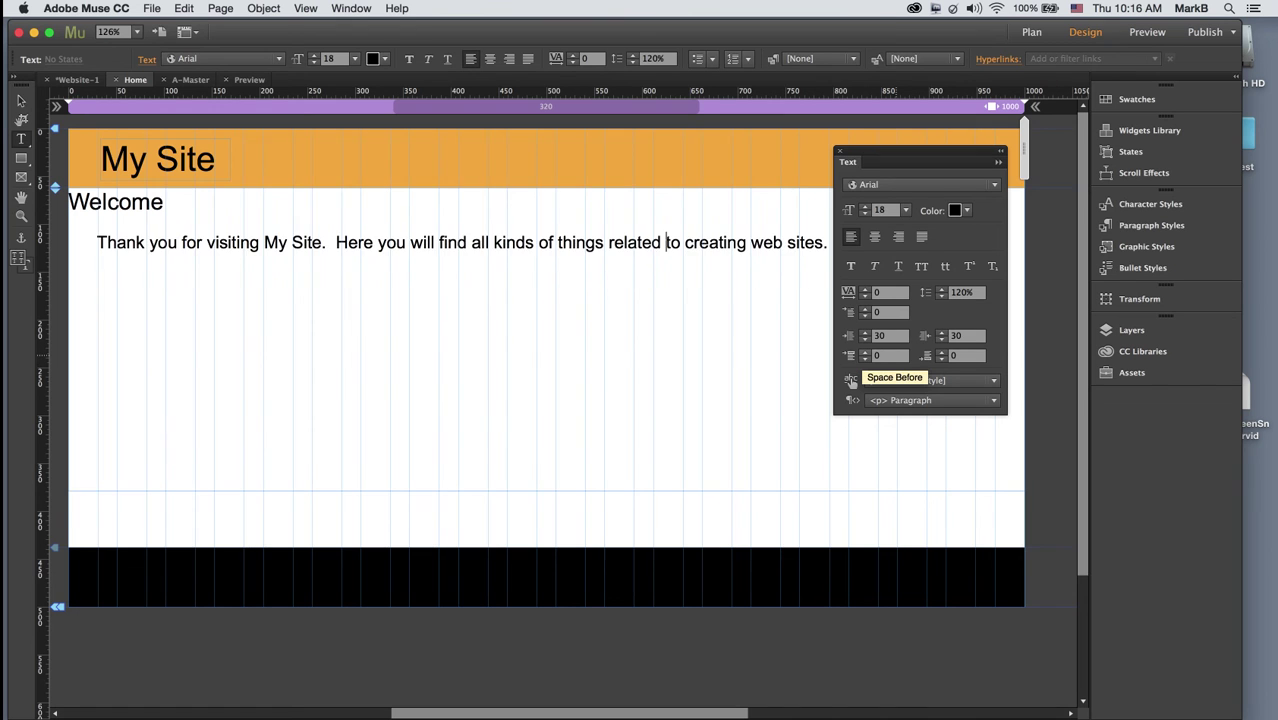
key("super+z")
key("super+z")
key("Left")
key("Left")
Step: Select the whole welcome text frame and set its left and right text margins to 30
left_click(21, 97)
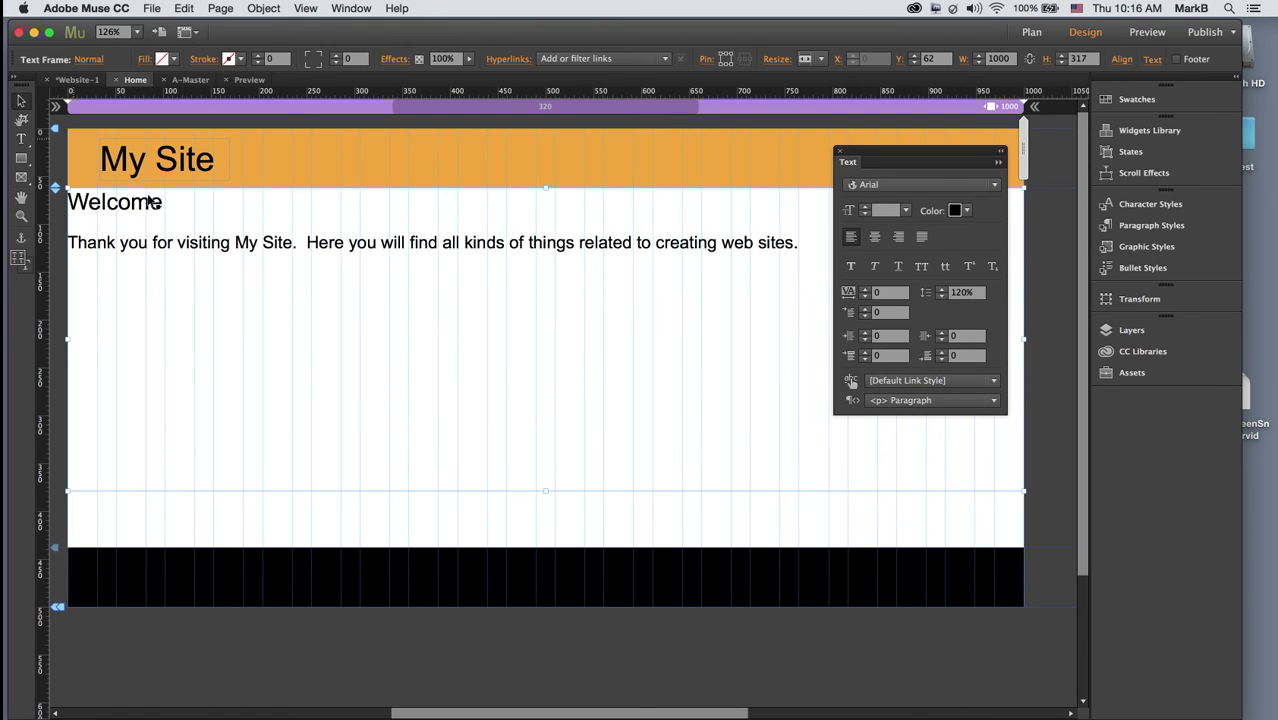
left_click(895, 338)
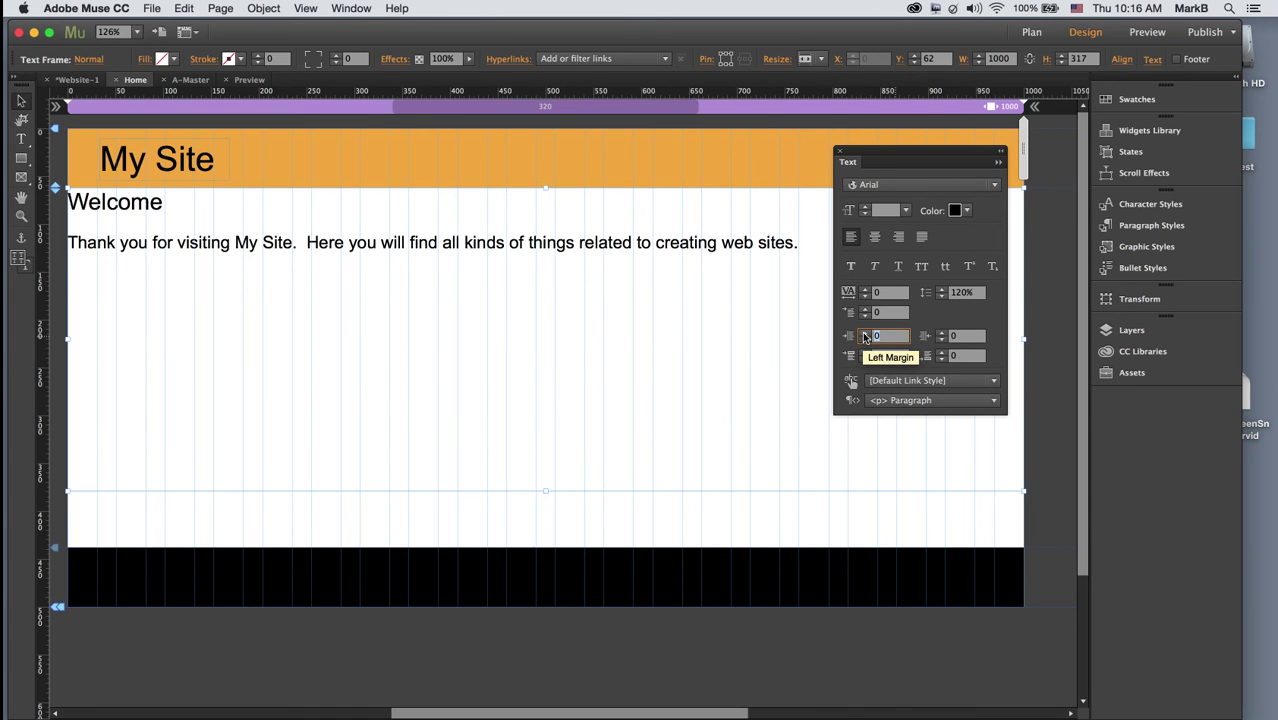
type("3")
key("Tab")
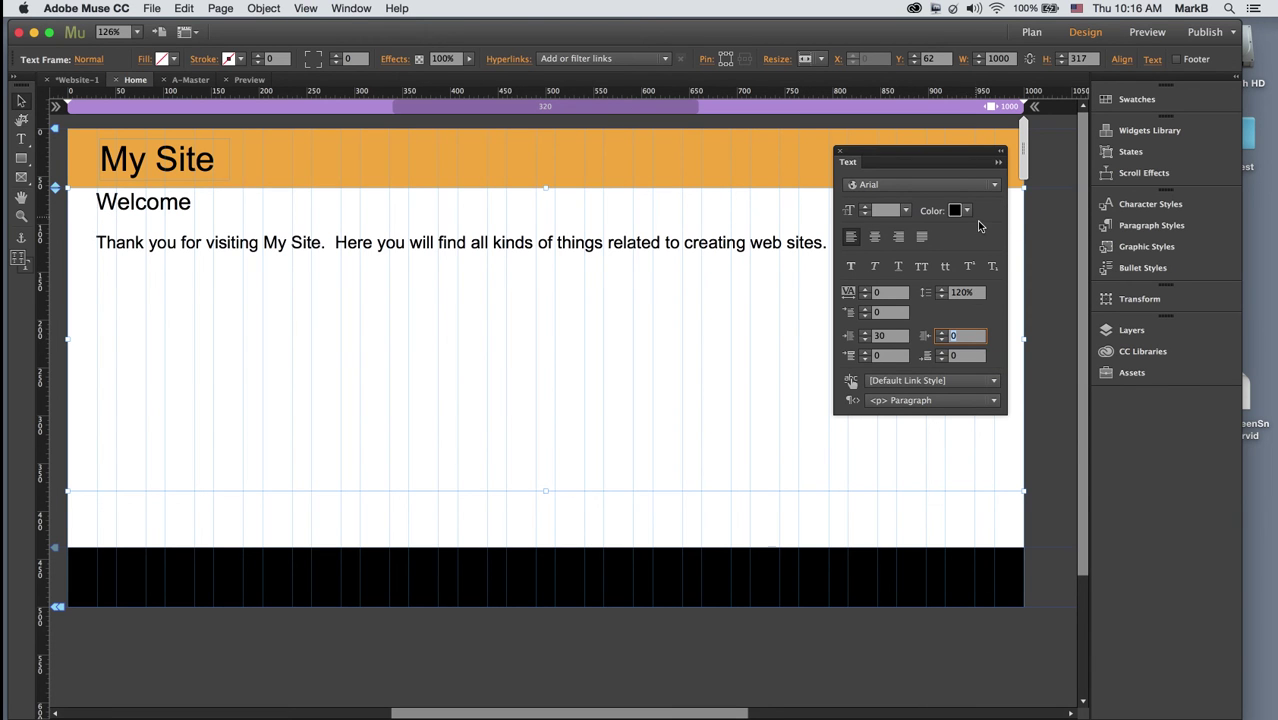
type("3")
Step: Try a space before of 30 on all text in the frame, and set it back to 0
left_click(900, 356)
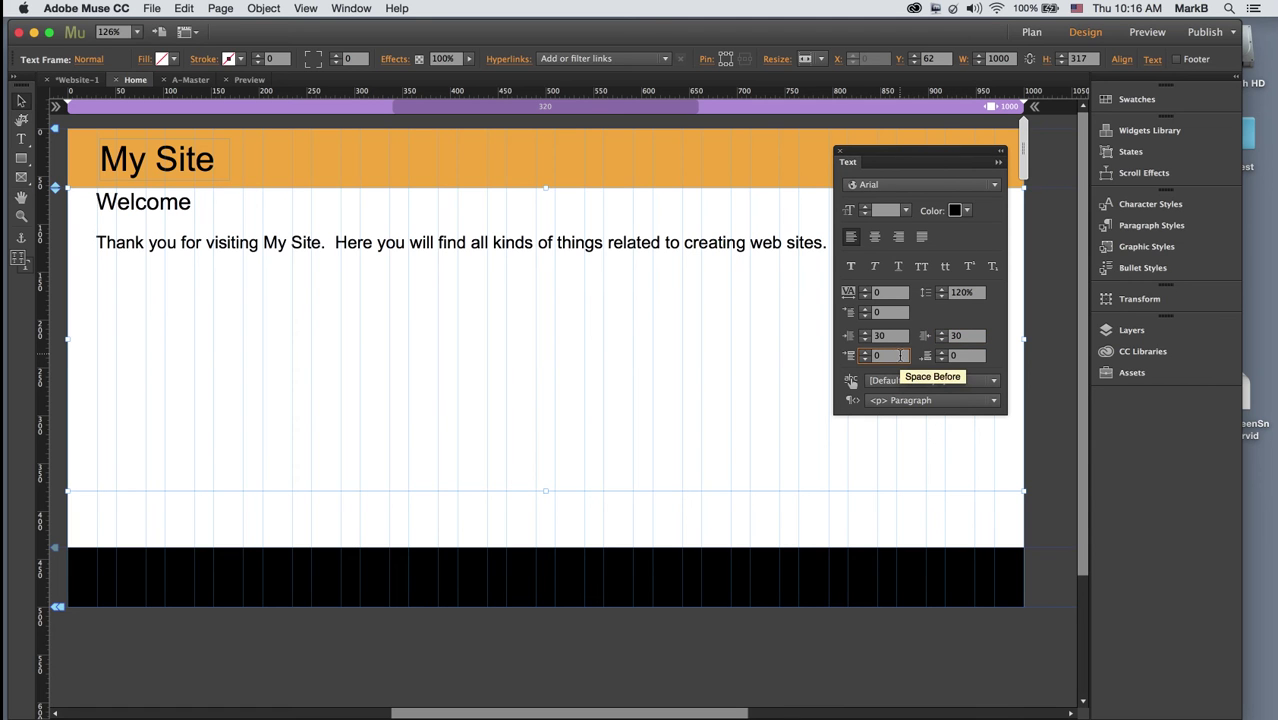
type("3")
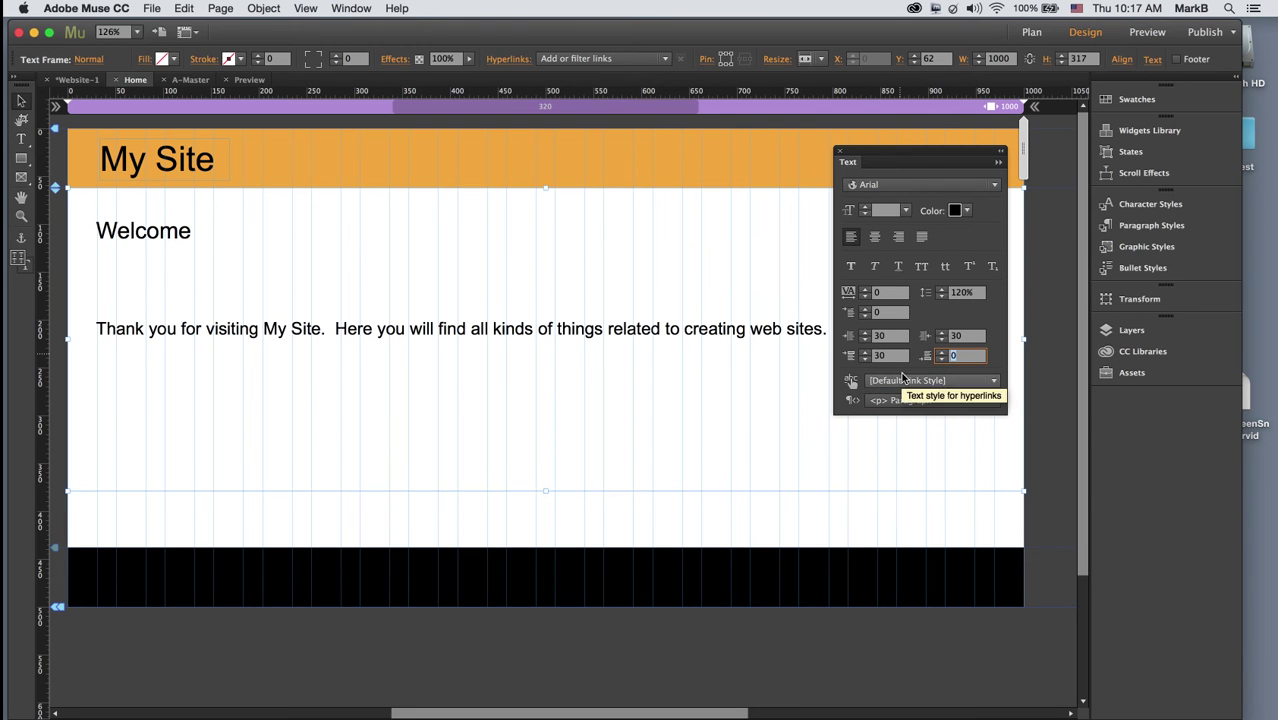
left_click(868, 357)
key("BackSpace")
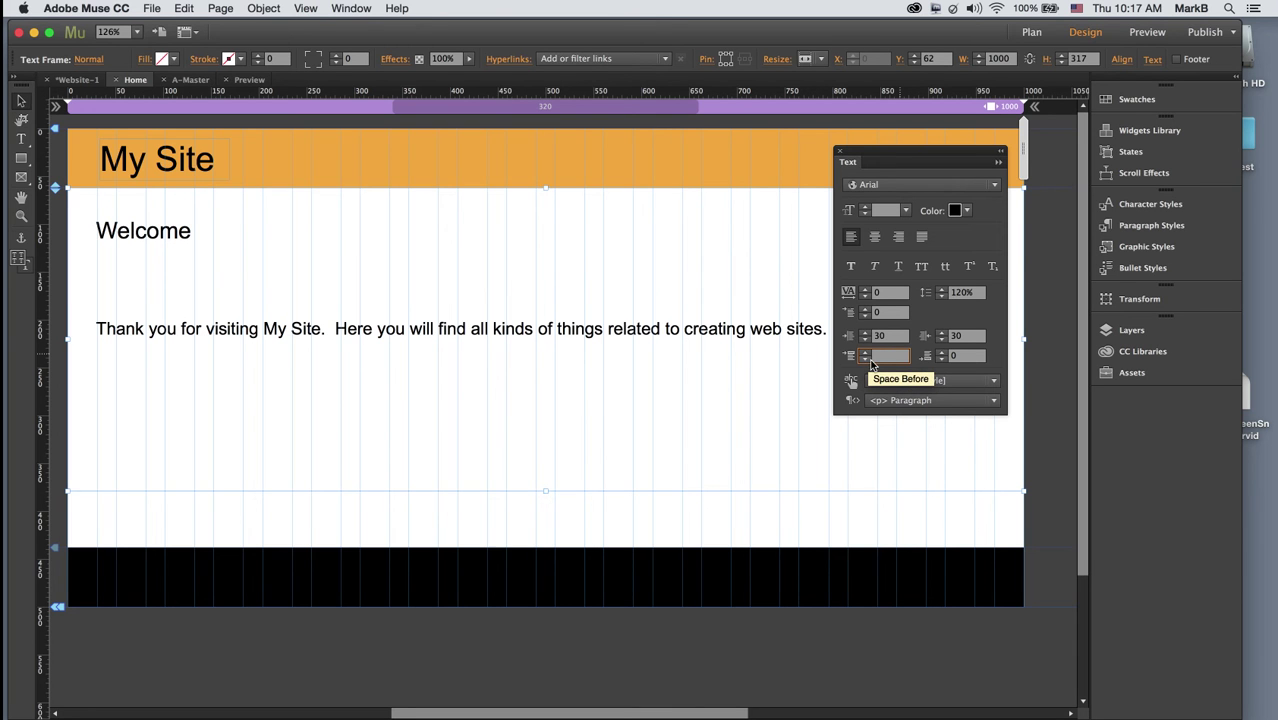
type("0")
key("Return")
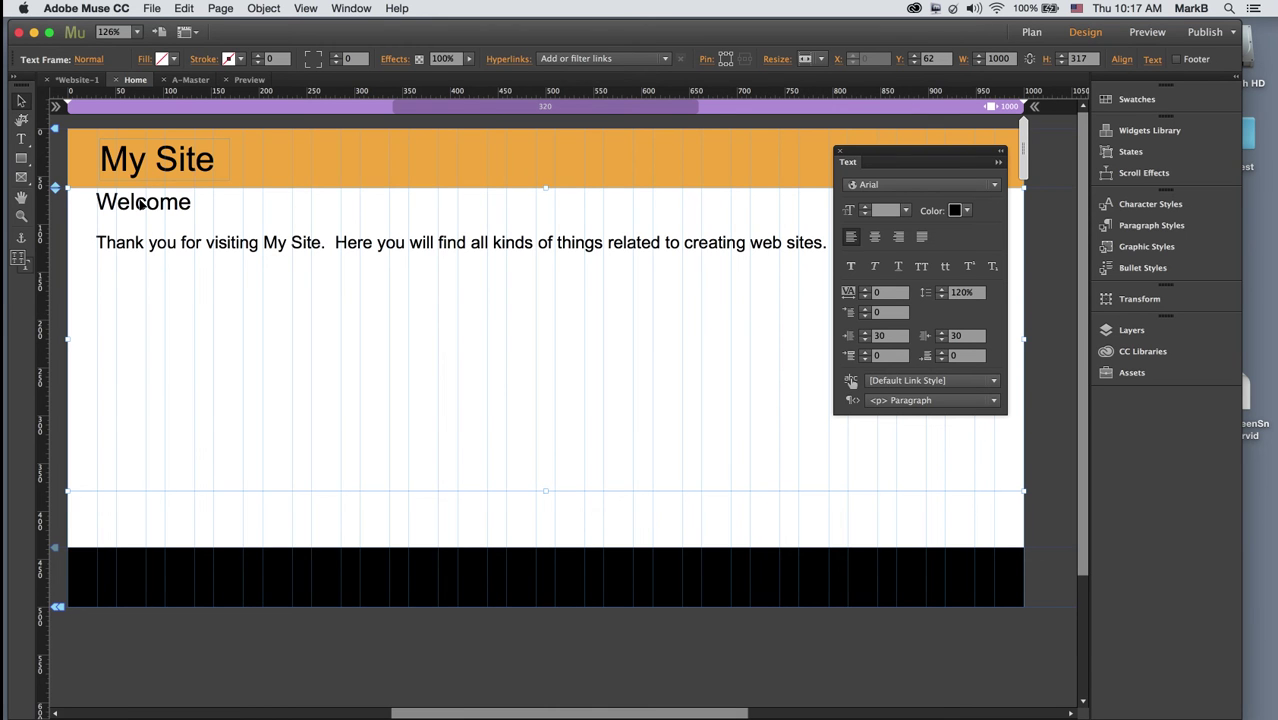
Step: Set the space before the "Welcome" heading alone to 30 and dock the floating text settings back with the others
left_click(21, 139)
left_click(130, 204)
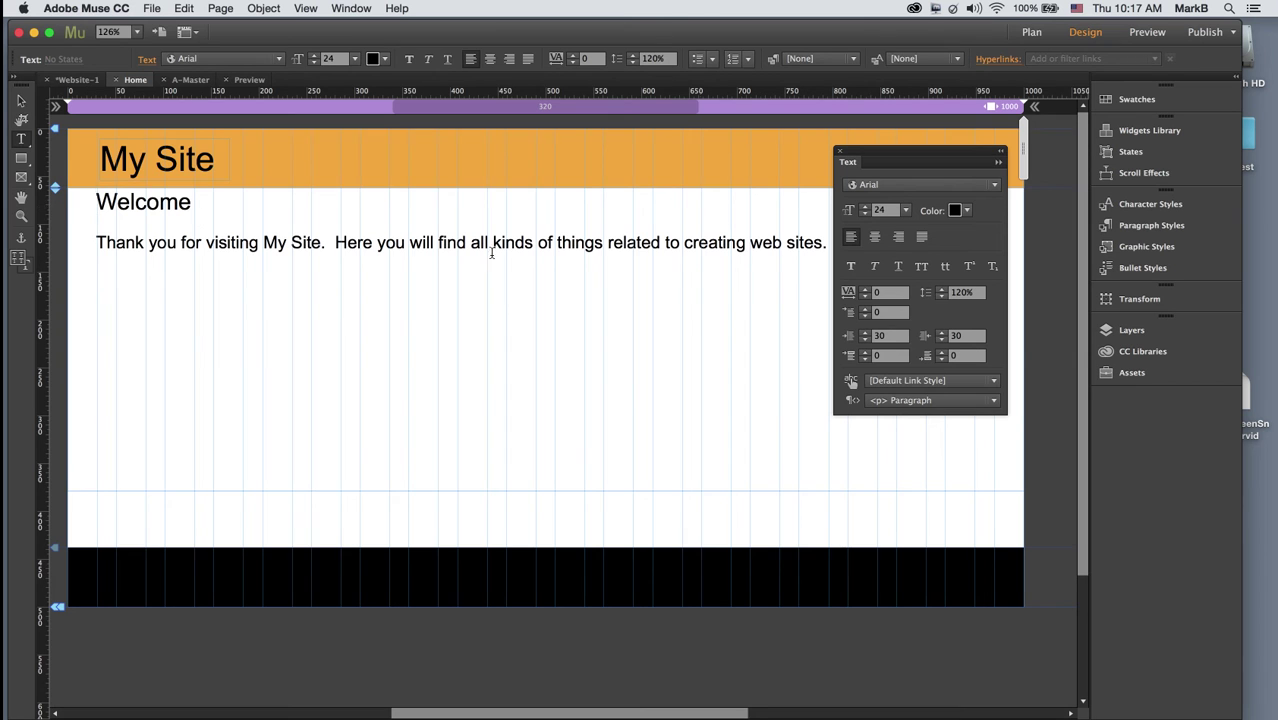
left_click(872, 357)
type("30")
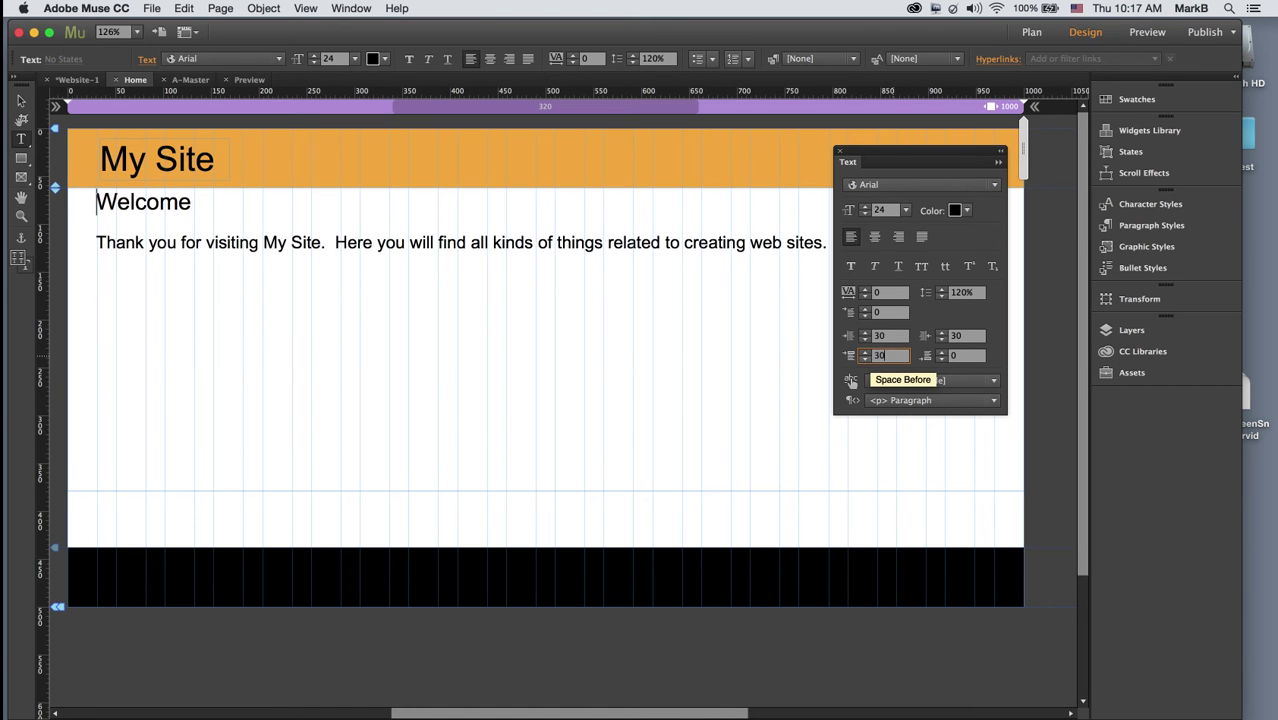
key("Tab")
left_click(659, 386)
left_click_drag(934, 149, 1129, 405)
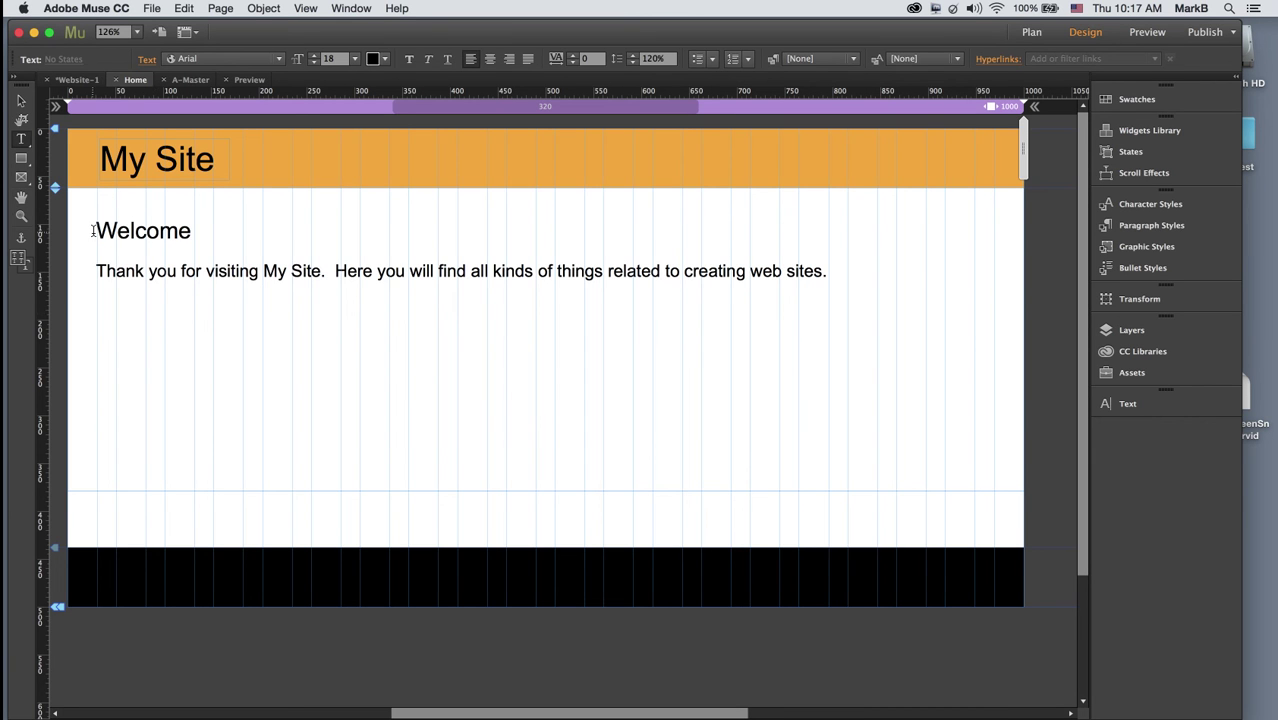
Step: Refresh the preview, then narrow and widen the window to check how the welcome text and site title respond
left_click(23, 143)
left_click(247, 80)
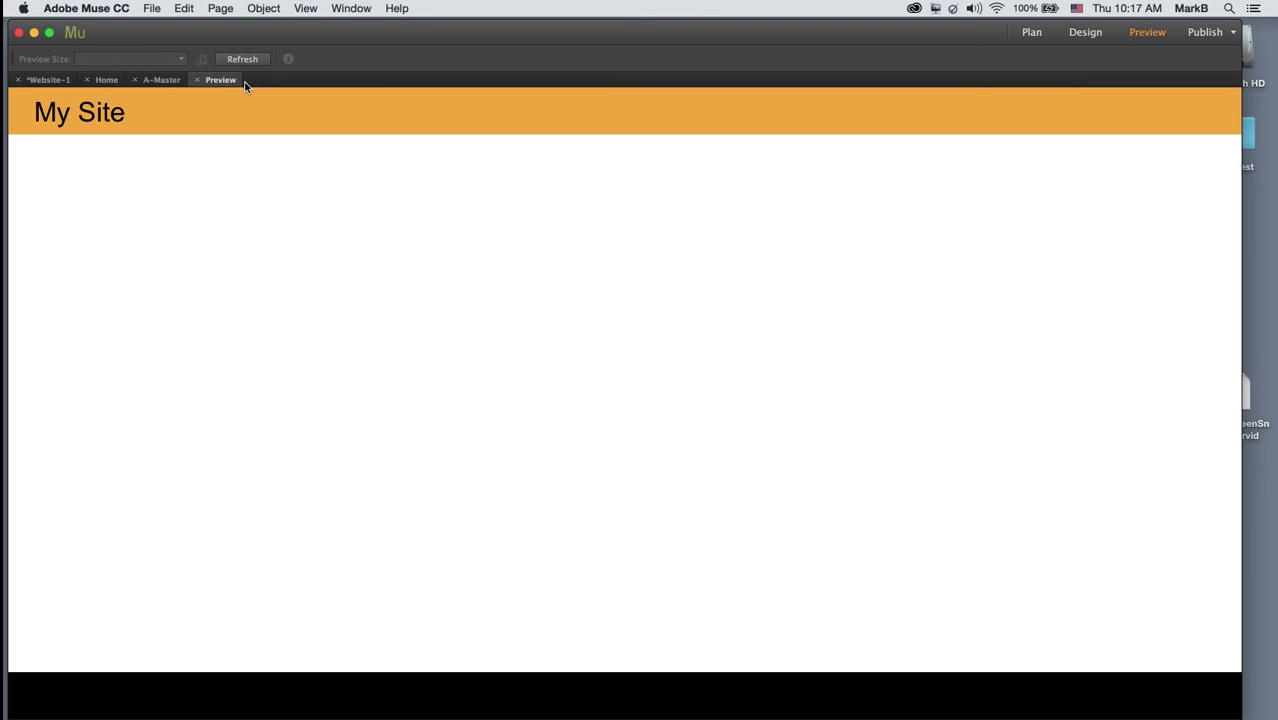
left_click(248, 61)
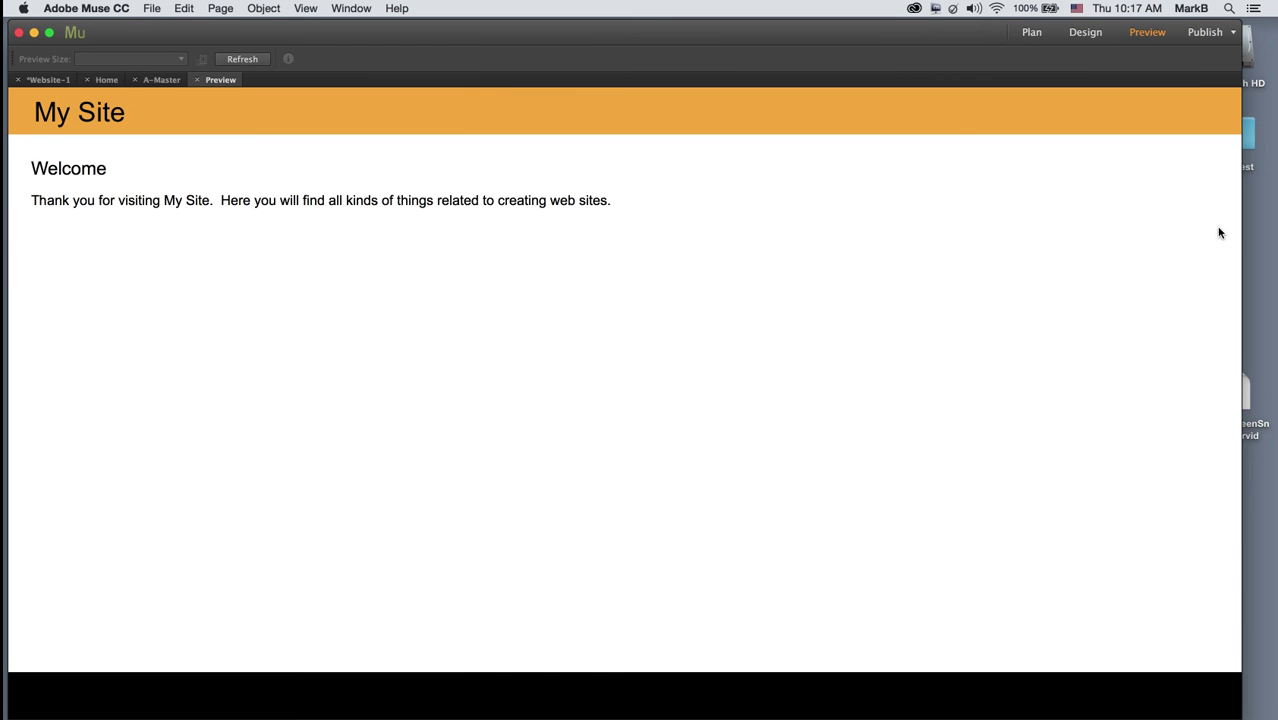
left_click_drag(1242, 227, 635, 242)
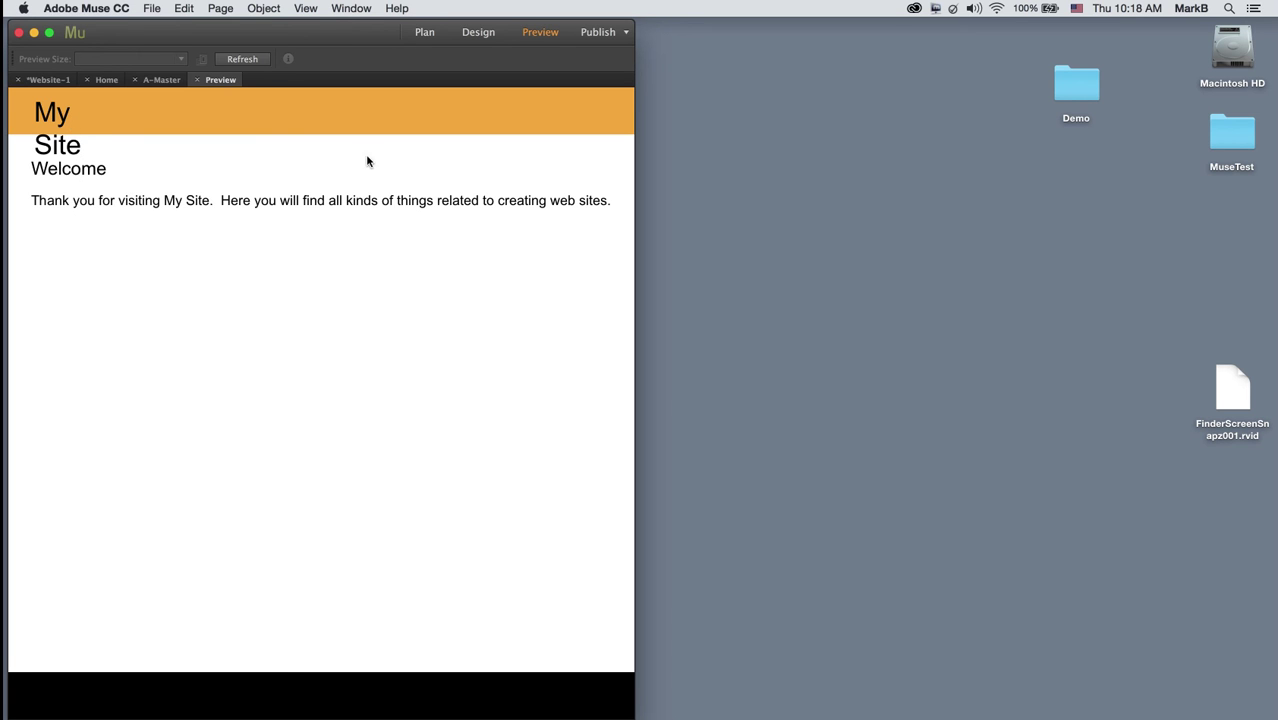
left_click_drag(636, 164, 1098, 197)
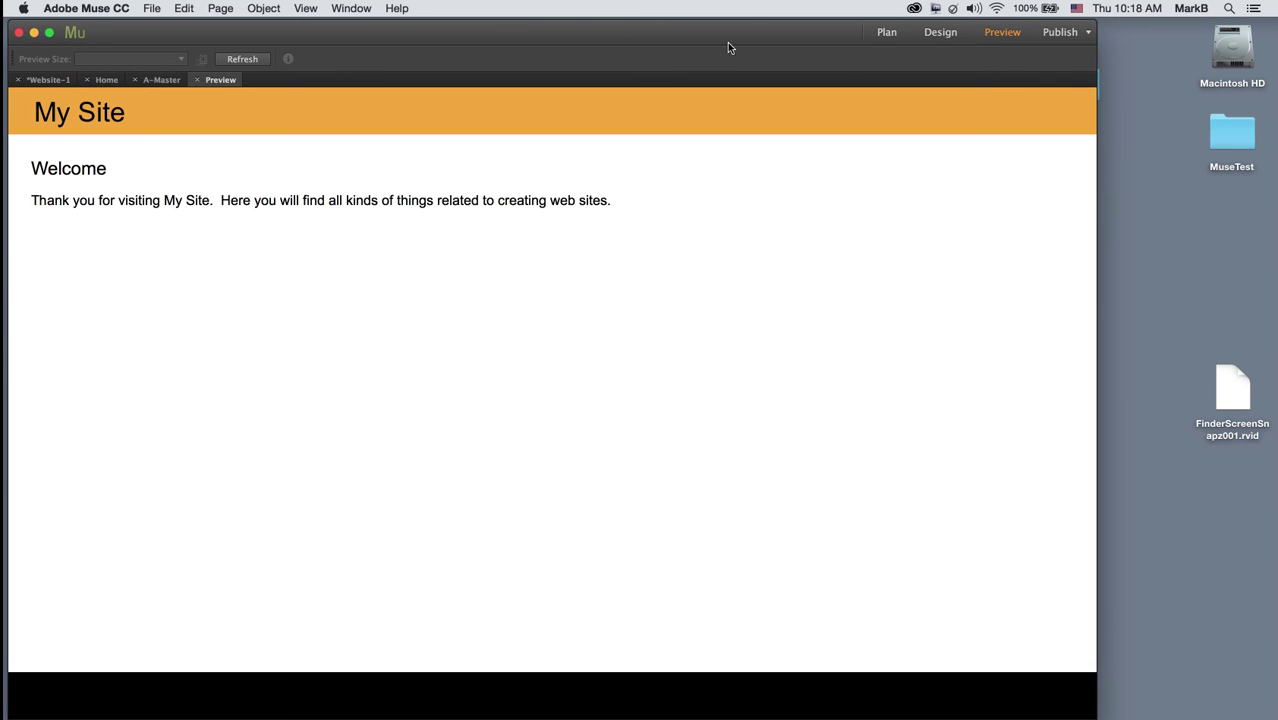
Step: Open the About page for editing from the site plan
left_click(107, 80)
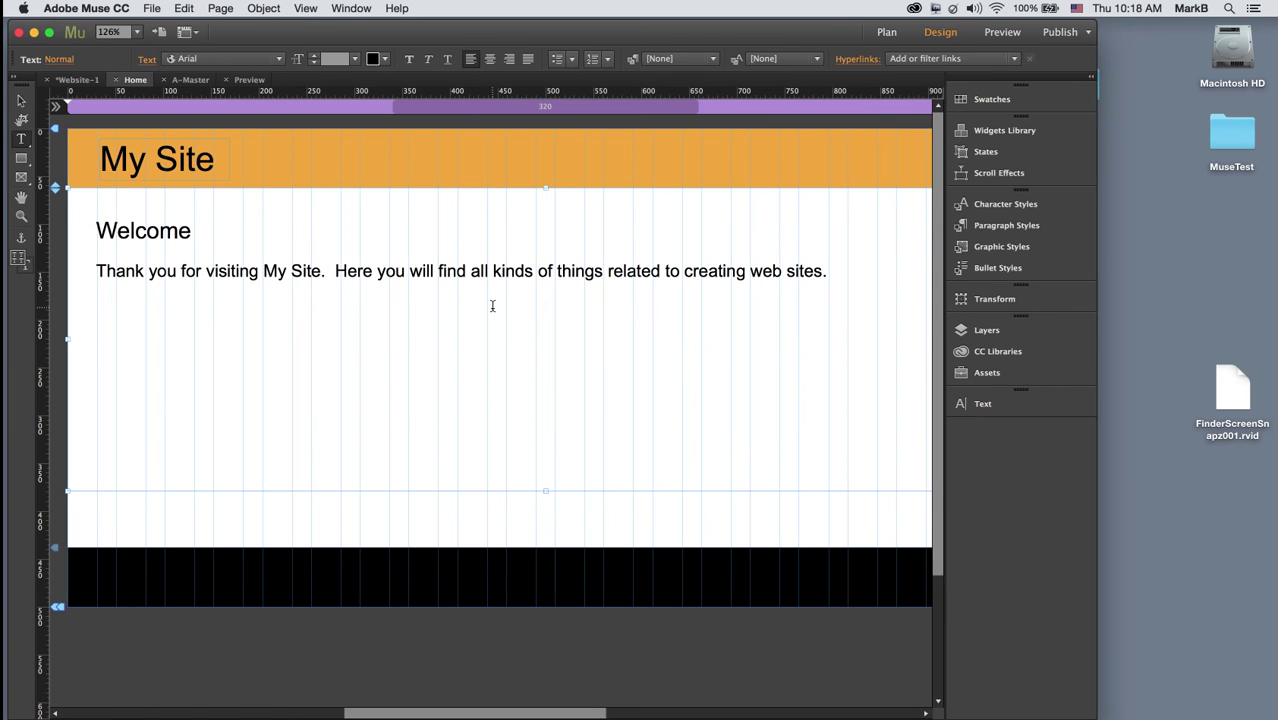
left_click(82, 81)
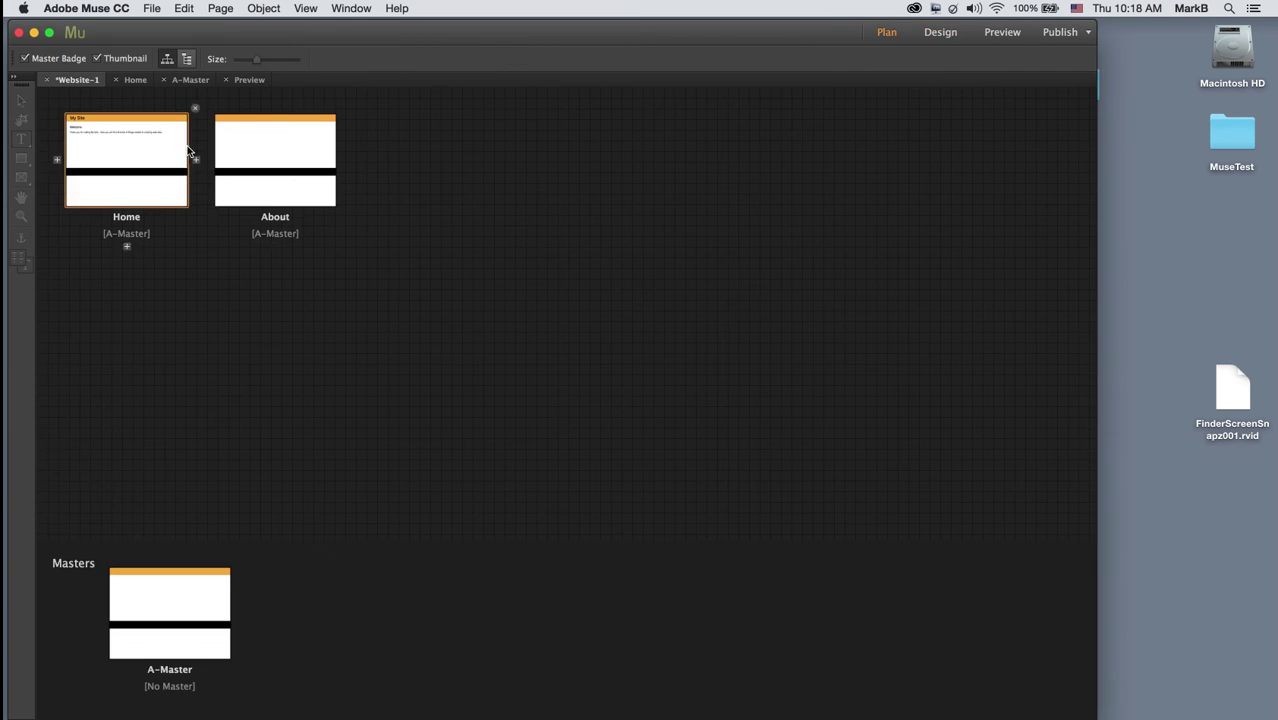
double_click(272, 197)
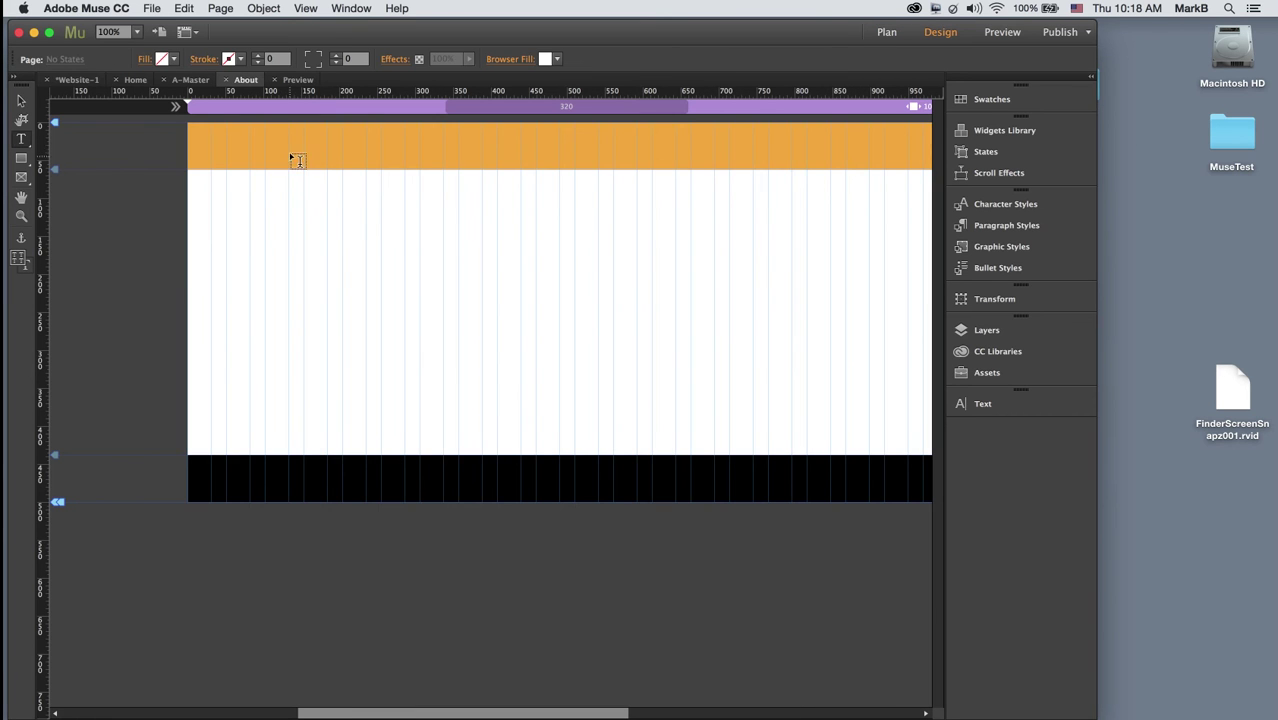
Step: Draw a text frame over the left end of the About page's orange header and enter "About" in it
left_click(22, 143)
left_click_drag(188, 122, 393, 172)
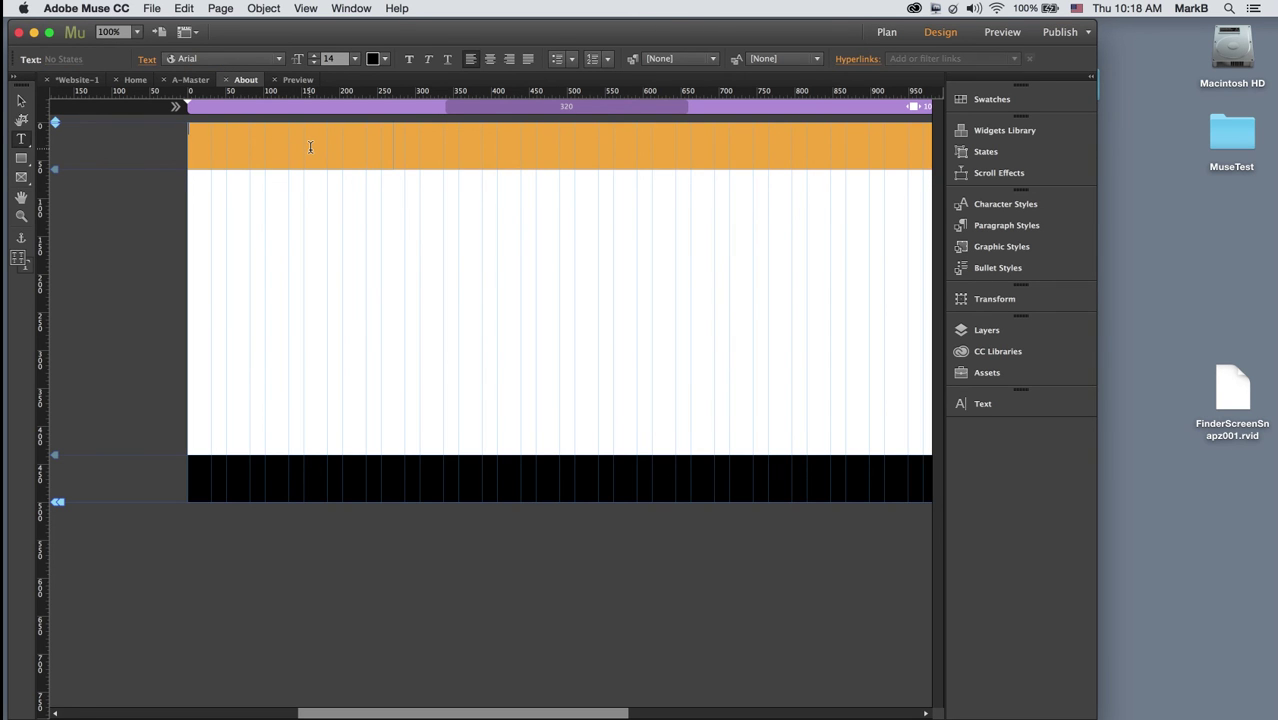
type("About")
Step: Set the "About" title's font size to 36 and place the text cursor before its first letter
double_click(202, 131)
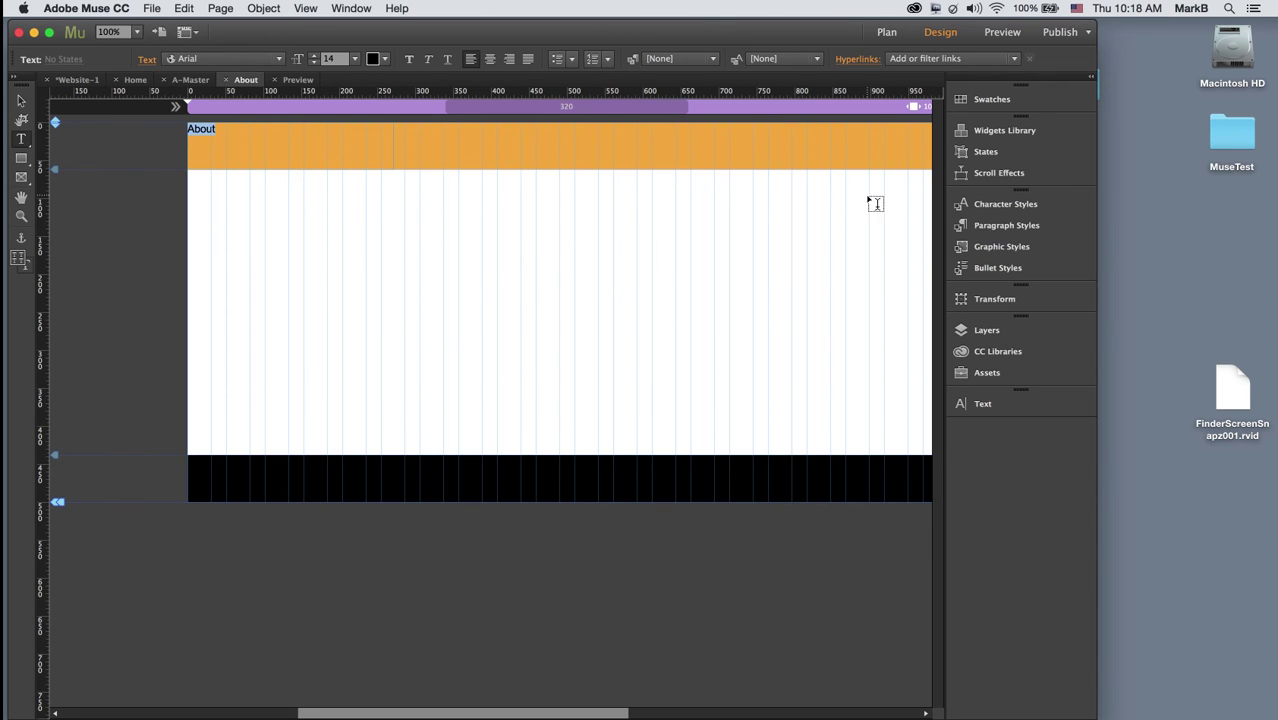
left_click(353, 60)
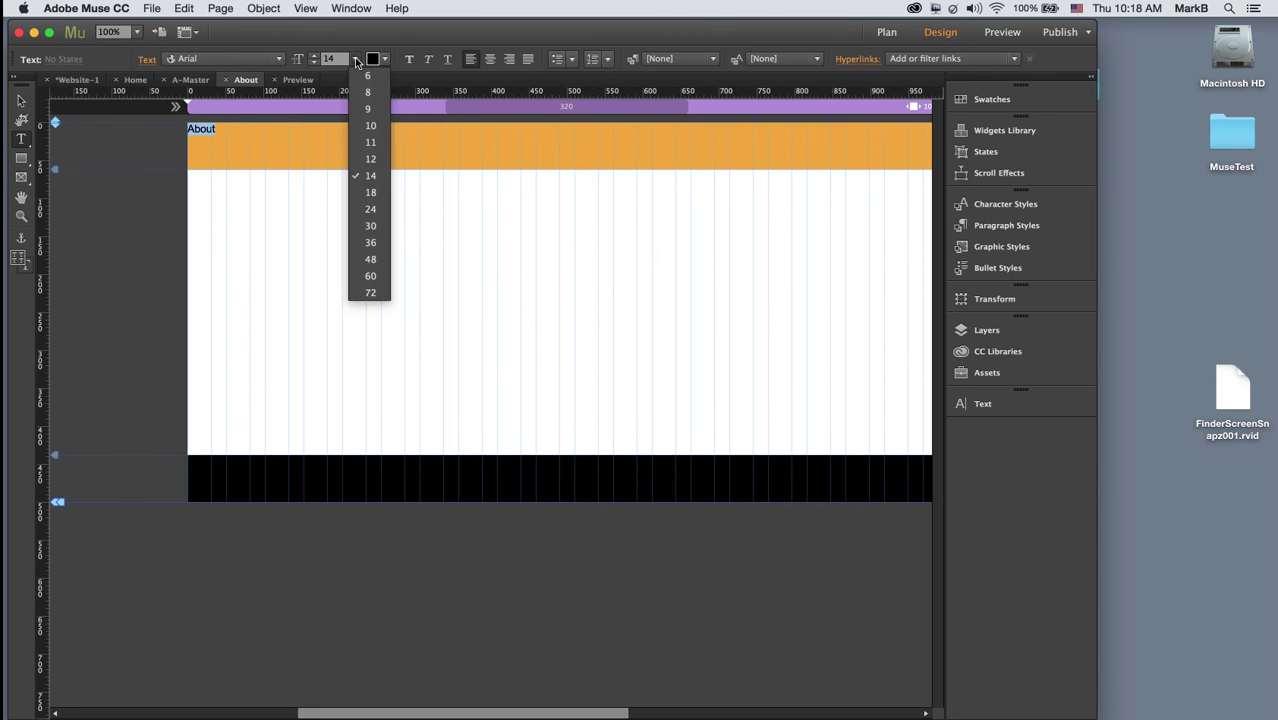
left_click(371, 243)
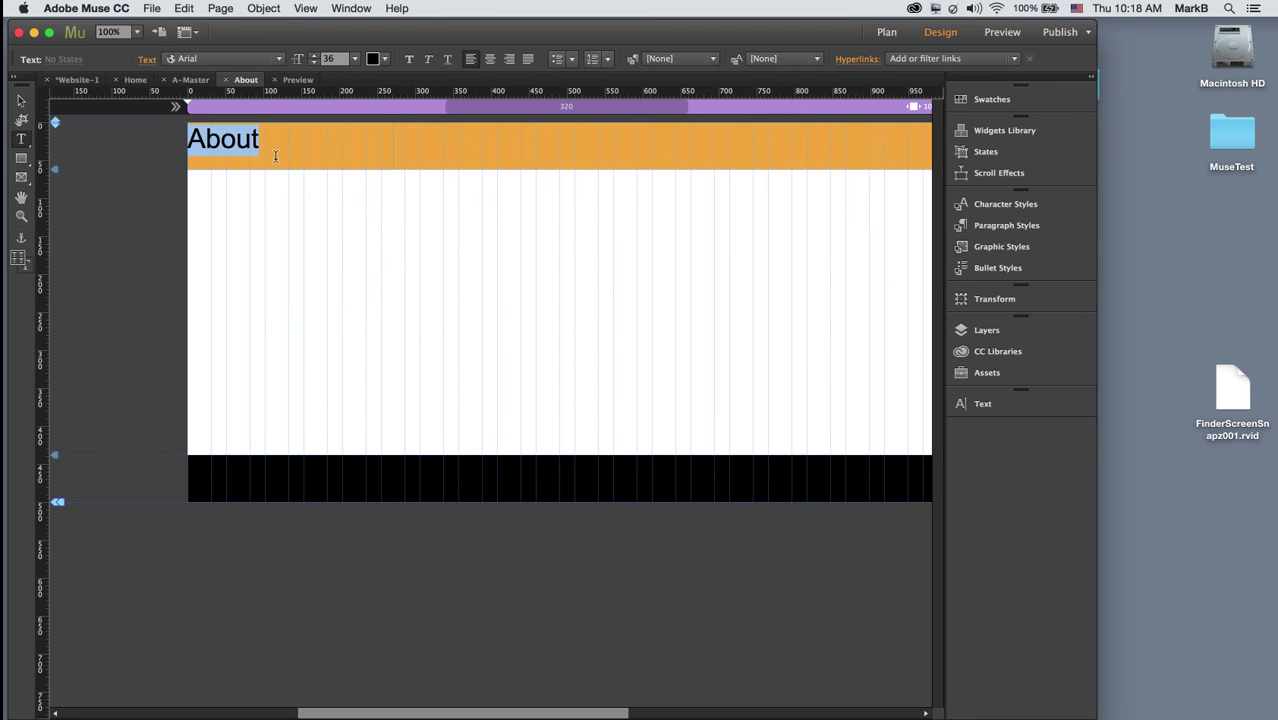
left_click(204, 140)
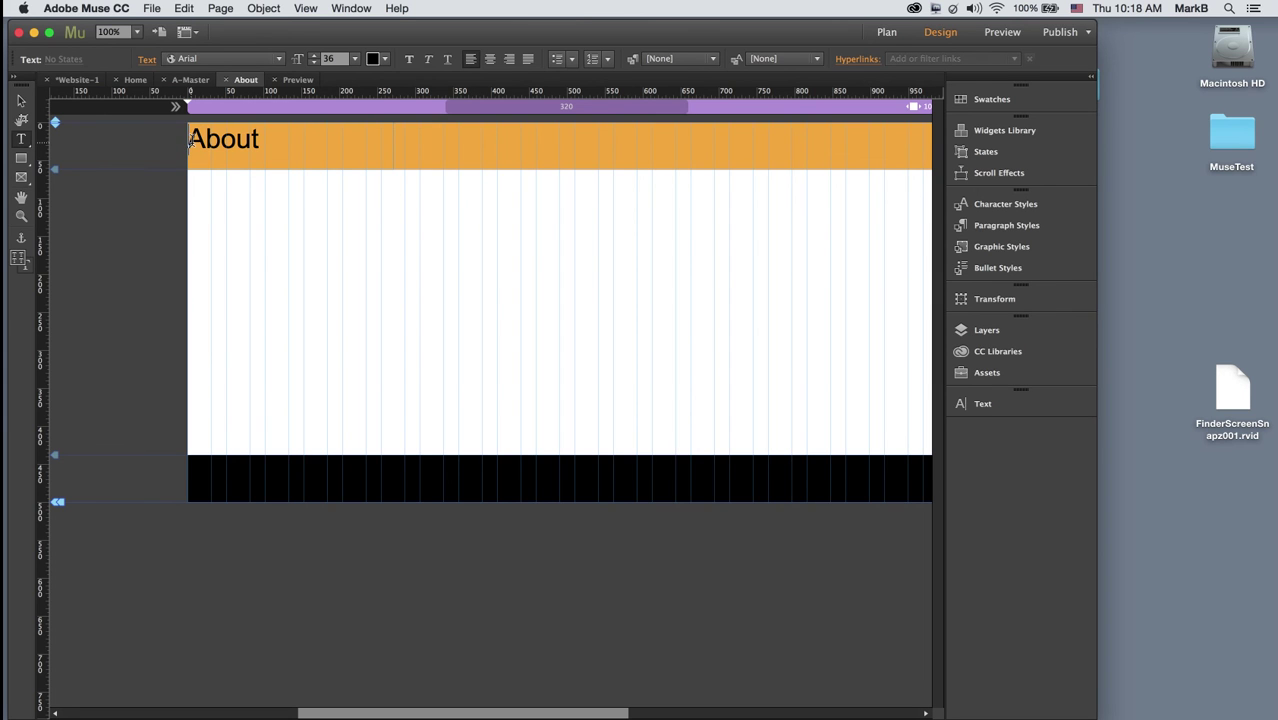
Step: Give the "About" title text a left margin of 20
left_click_drag(262, 140, 189, 141)
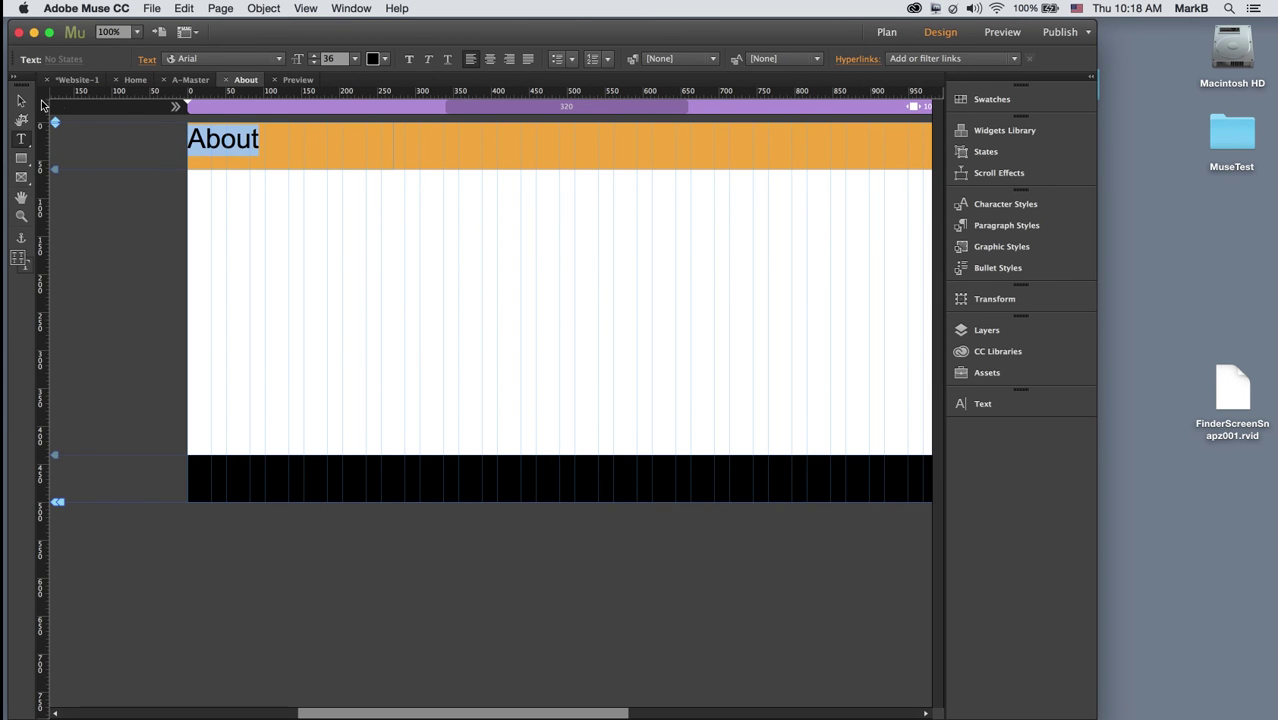
left_click(22, 102)
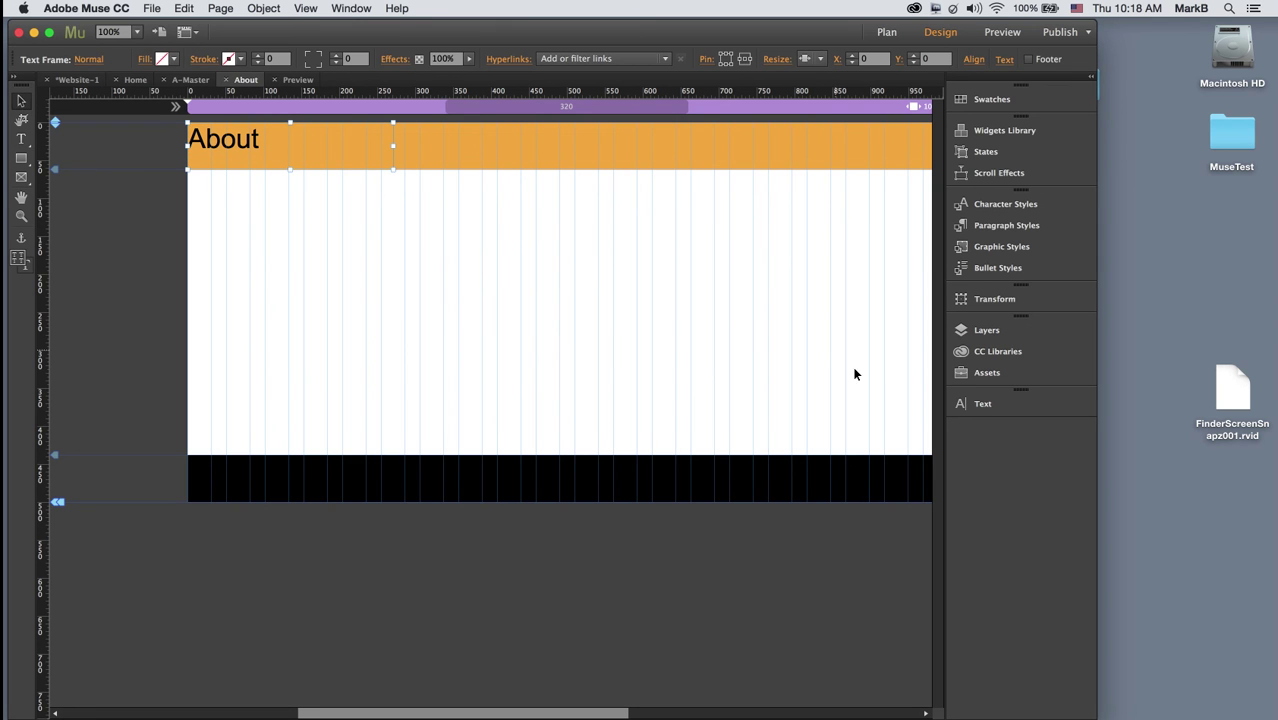
left_click(981, 403)
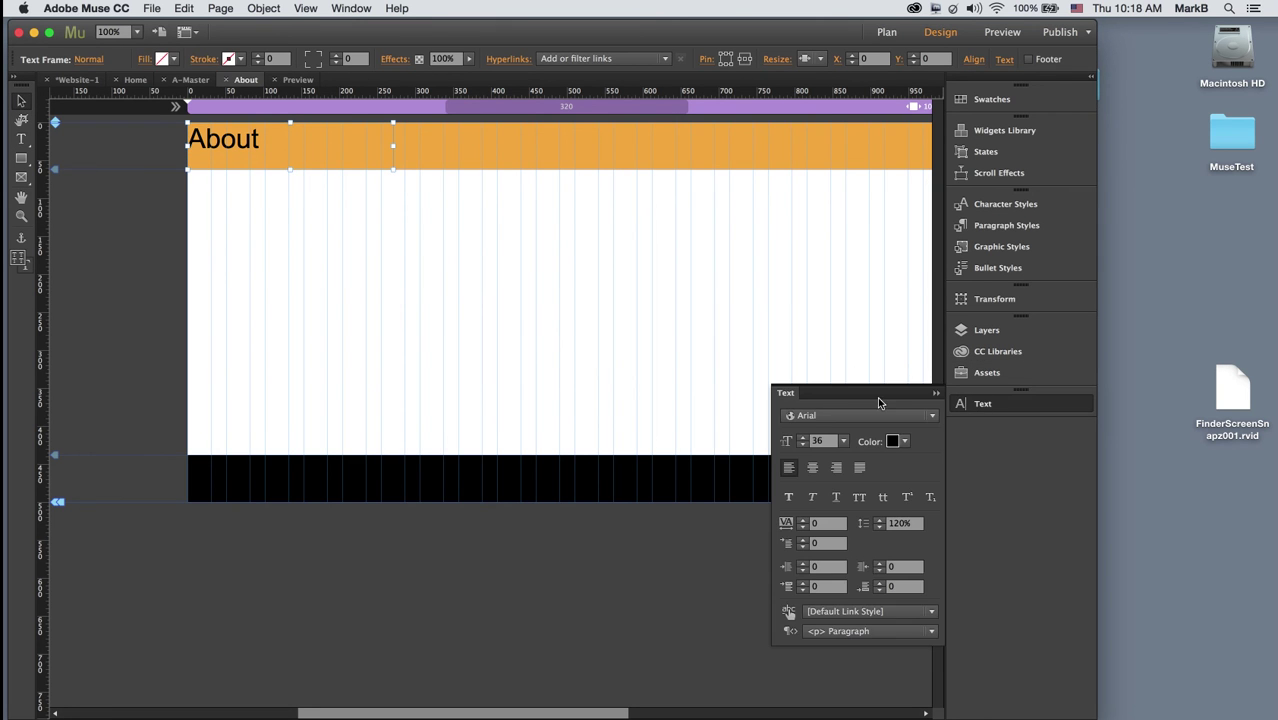
left_click_drag(870, 387, 850, 249)
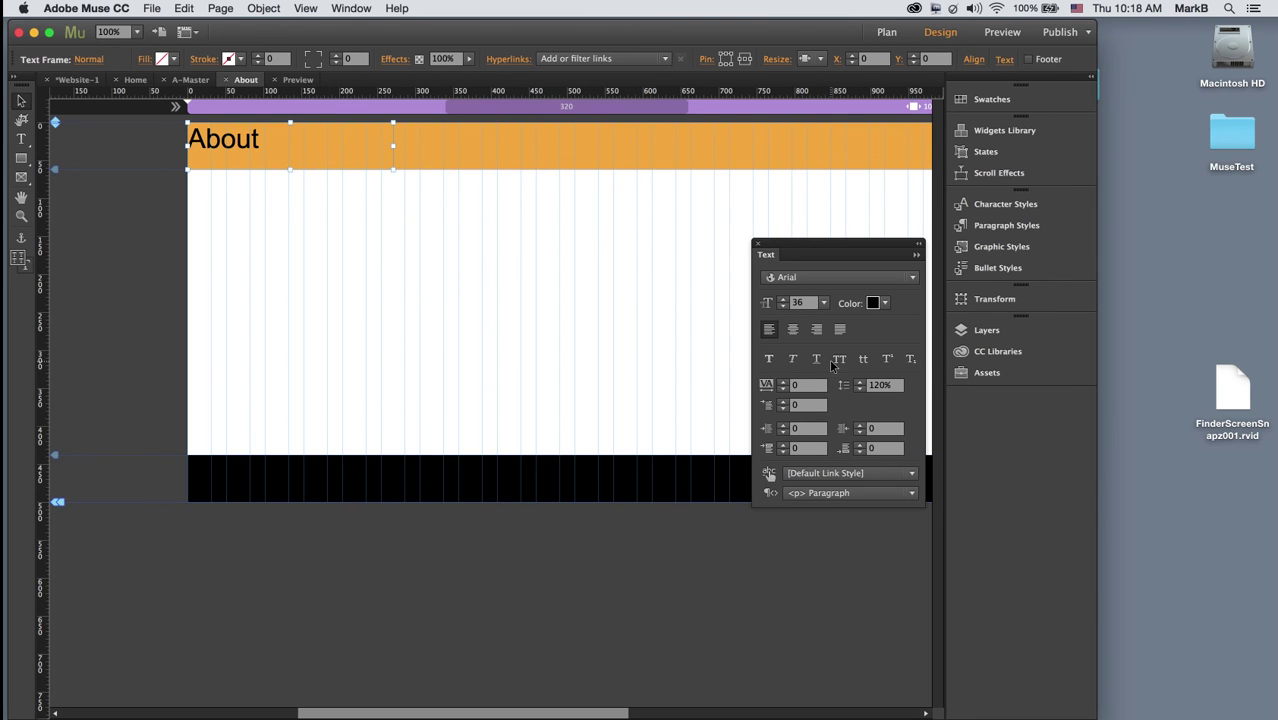
left_click(803, 431)
type("20")
key("Tab")
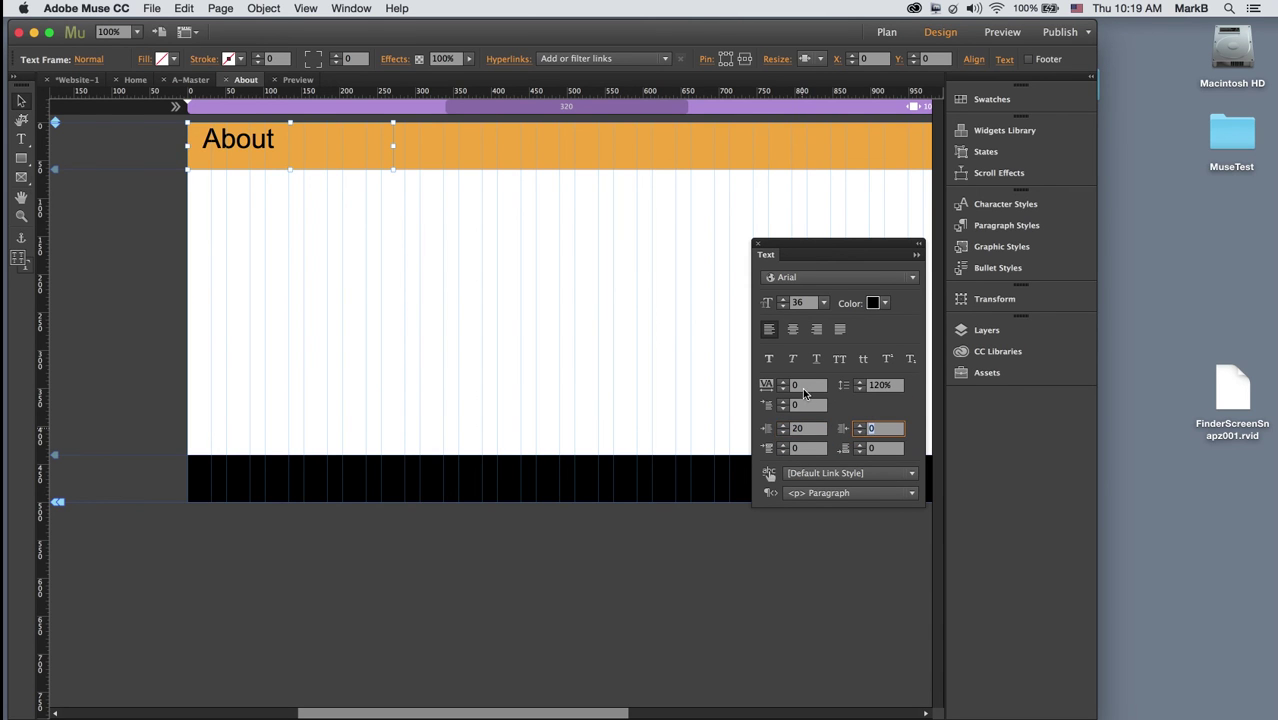
Step: Set the "About" title's space before to 5 and return the Text panel to the panel dock
left_click(821, 449)
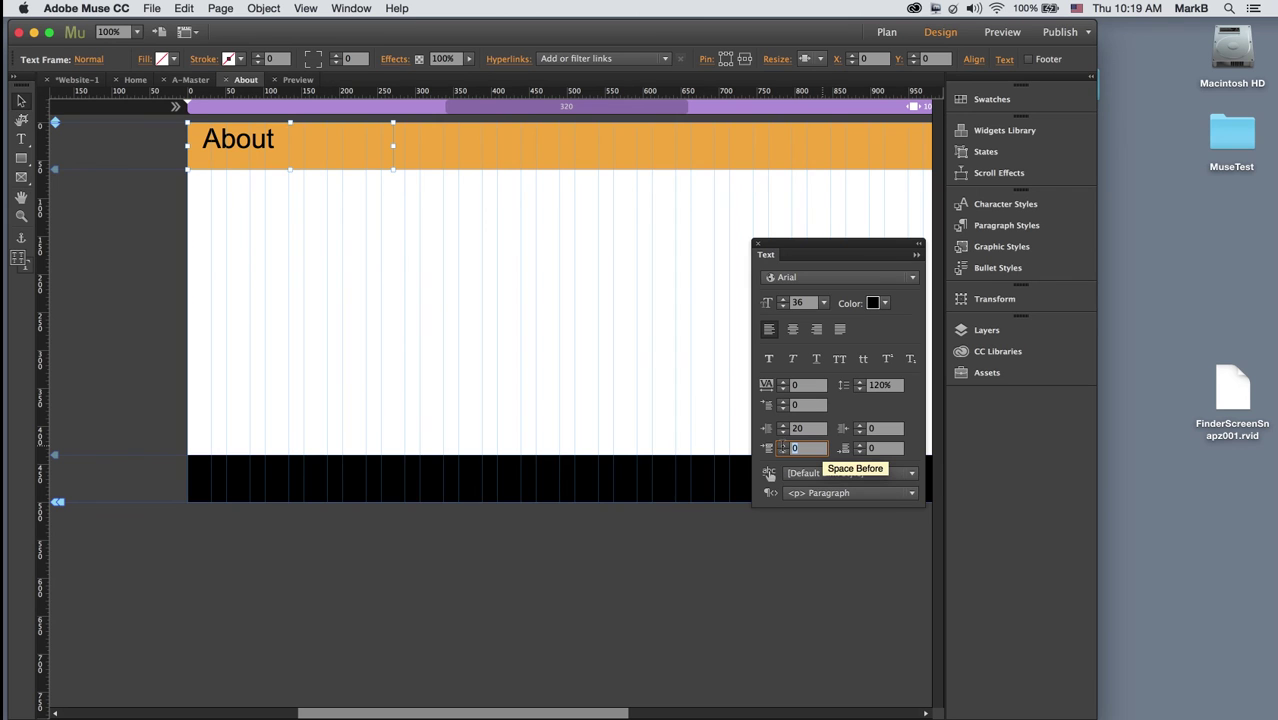
type("5")
key("Tab")
left_click(610, 397)
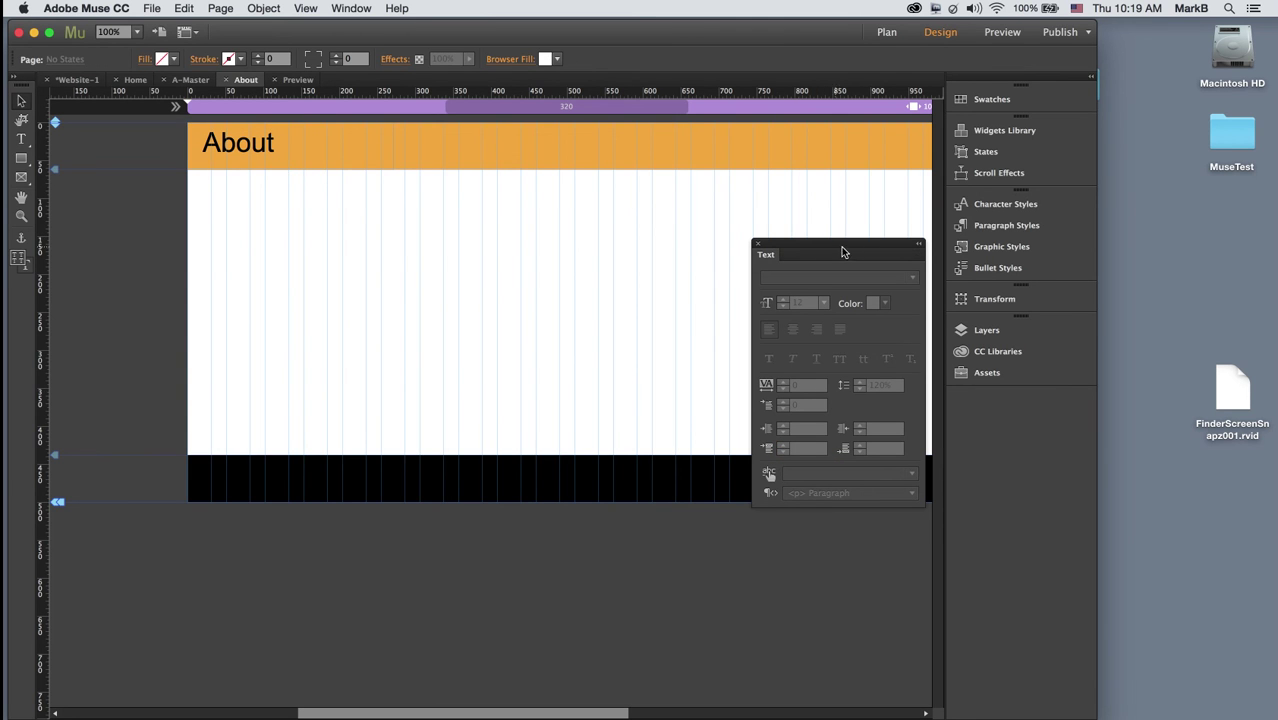
left_click_drag(884, 249, 1062, 411)
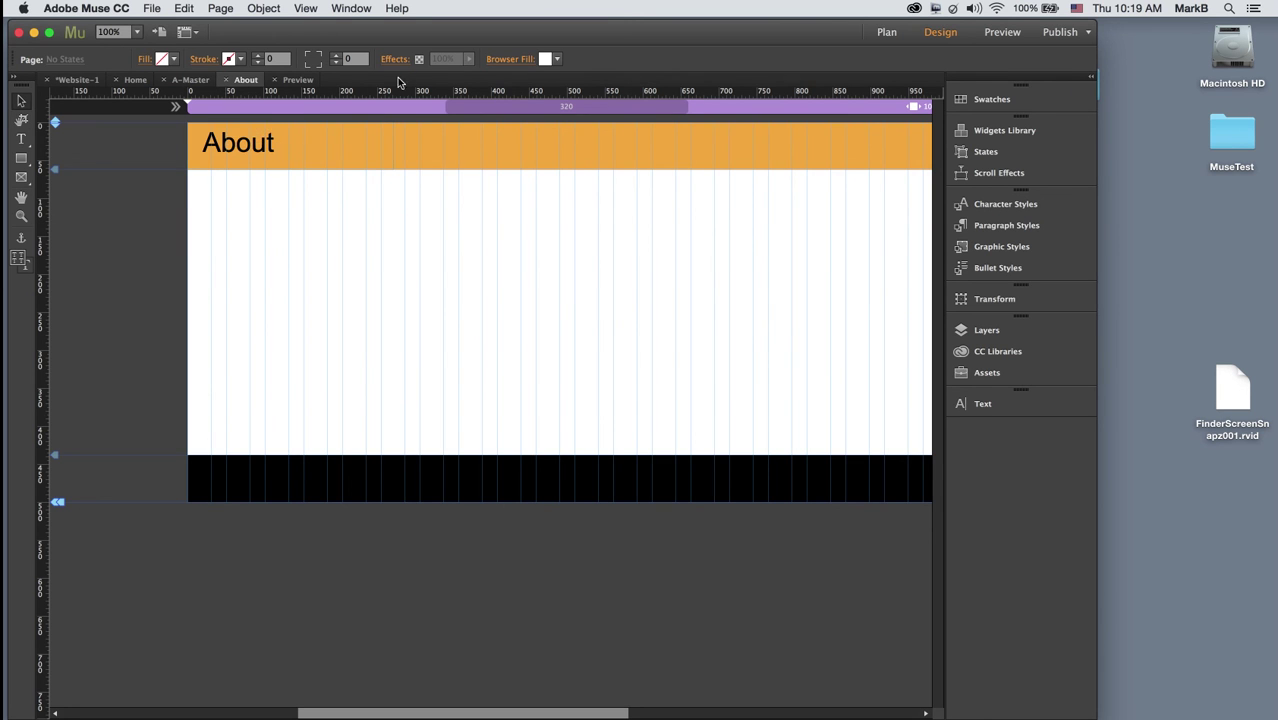
Step: Preview the About page and widen the window to check how its title and header respond
left_click(990, 36)
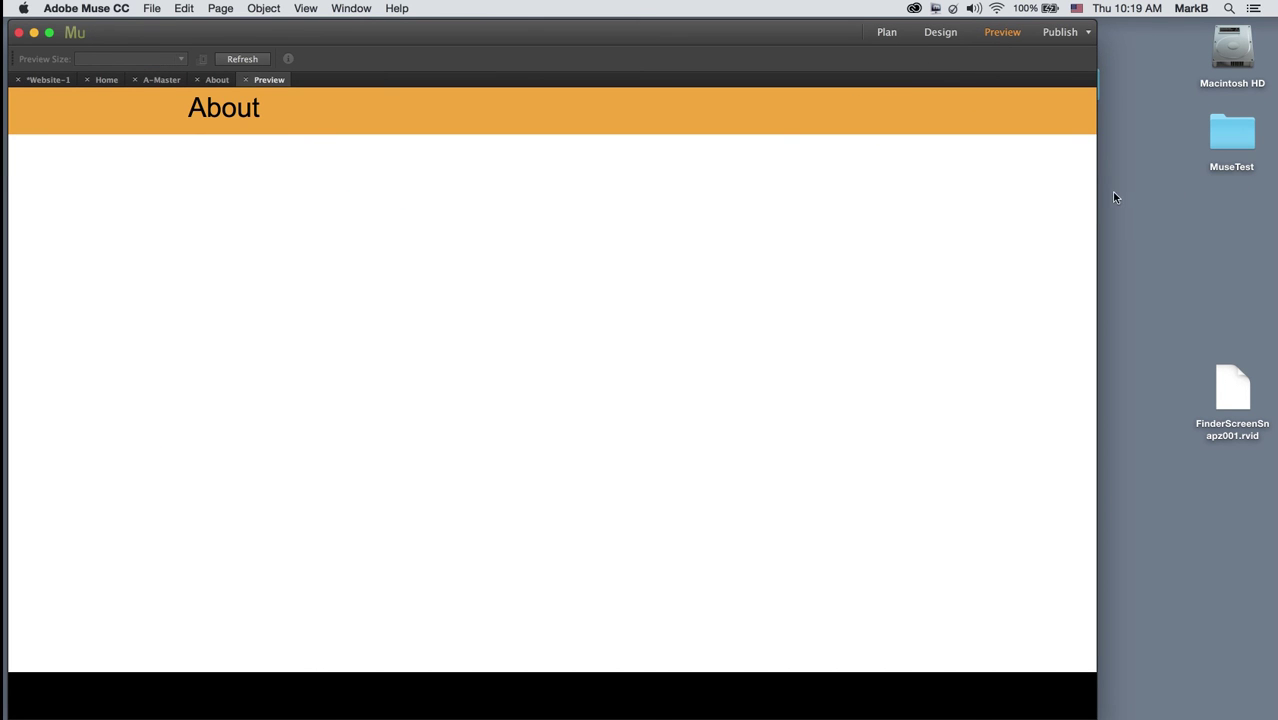
left_click_drag(1097, 194, 1208, 265)
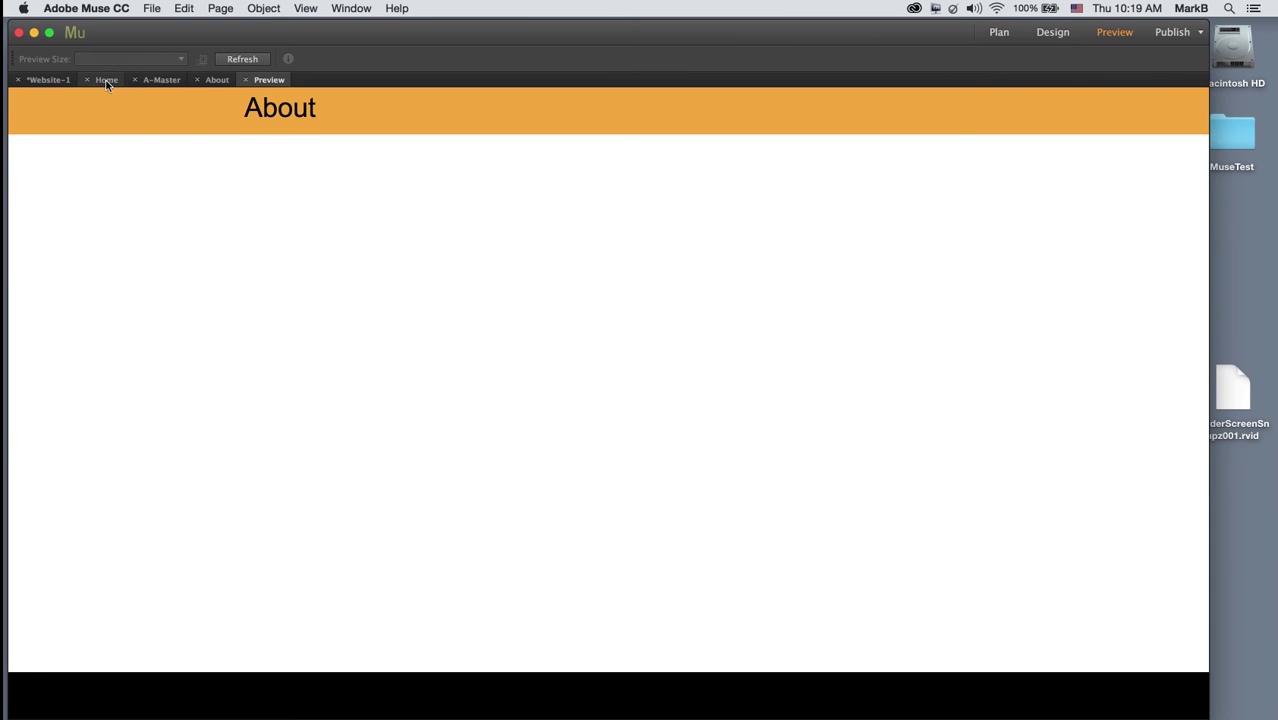
Step: Open A-Master and place a Horizontal menu widget from the Widgets Library at the right end of the orange header
left_click(156, 84)
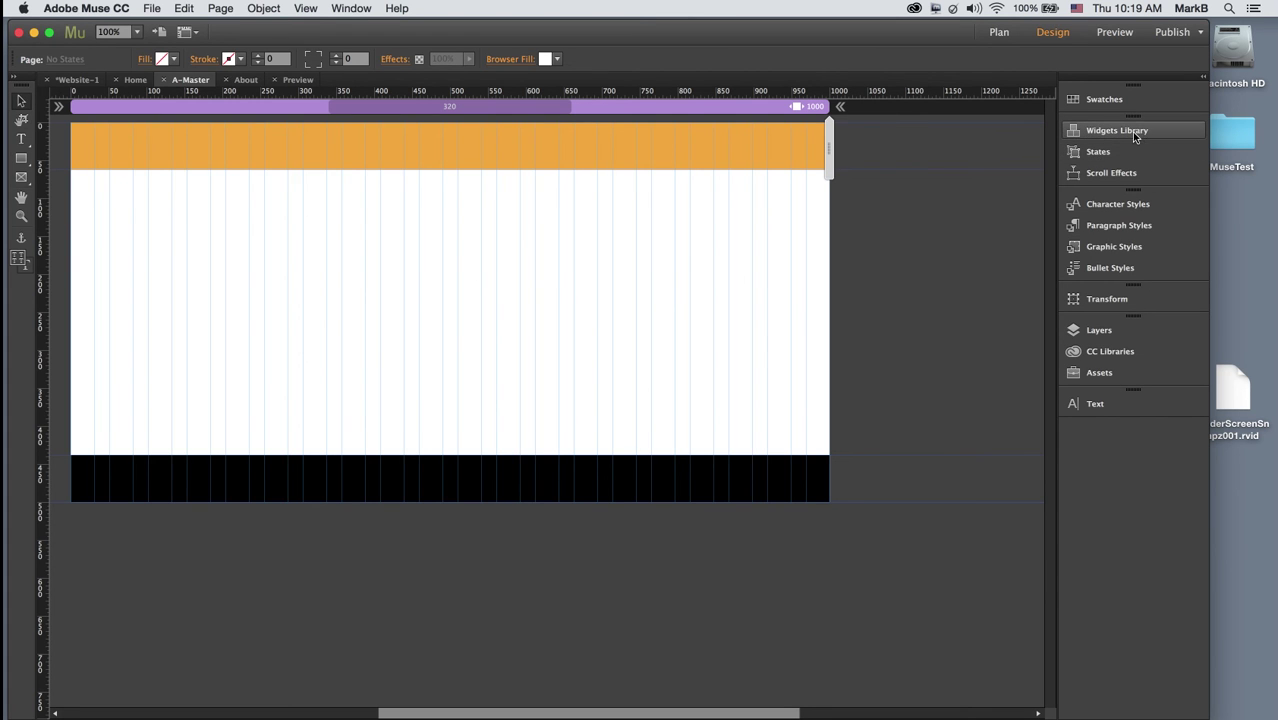
left_click(361, 10)
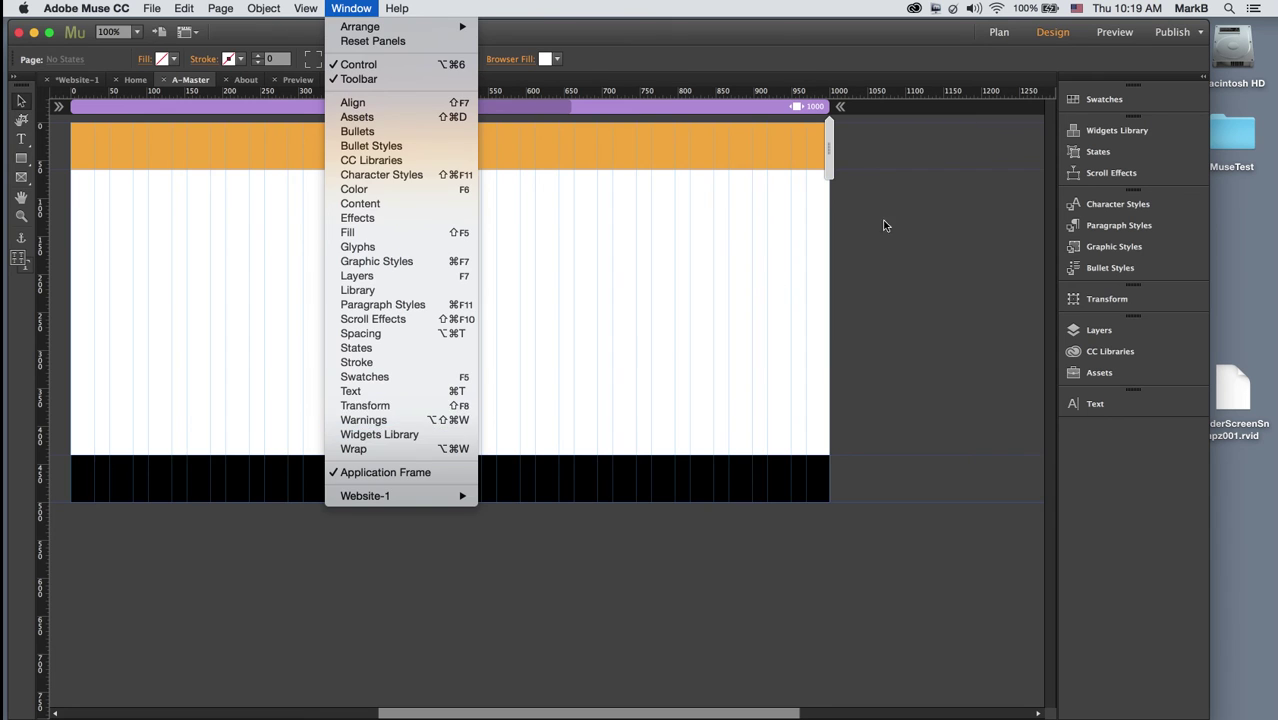
left_click(995, 160)
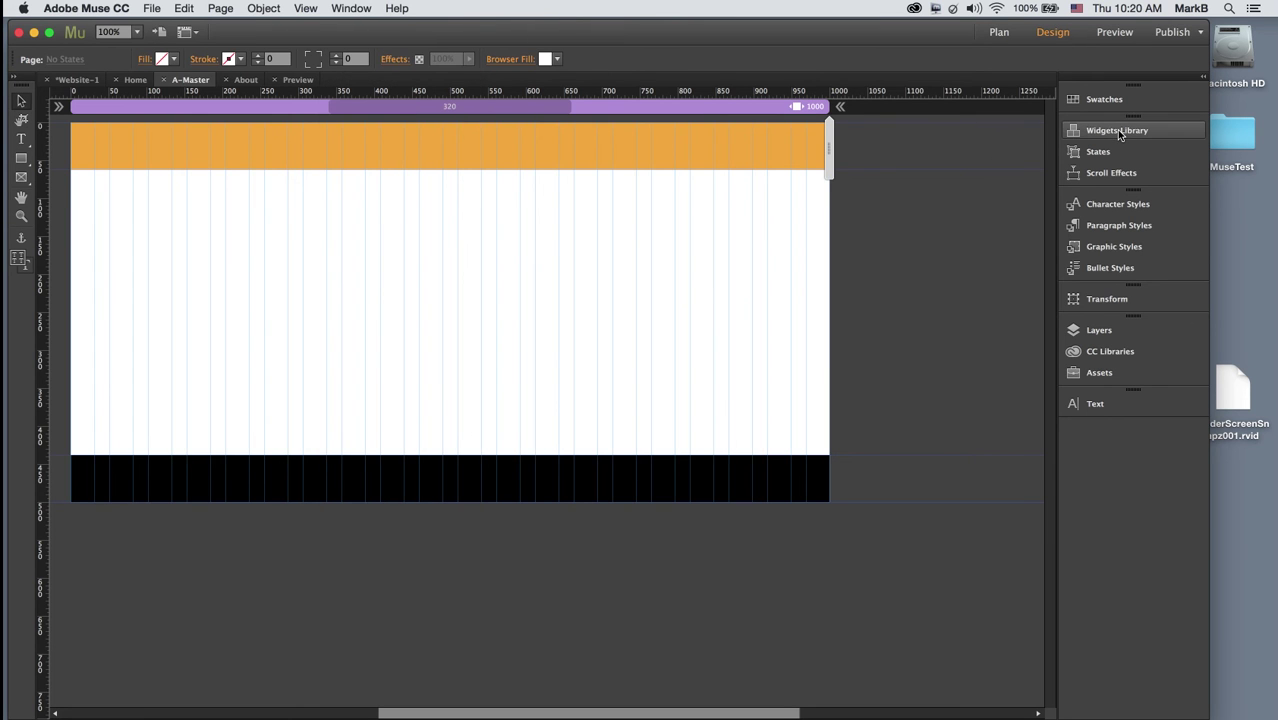
left_click(1118, 131)
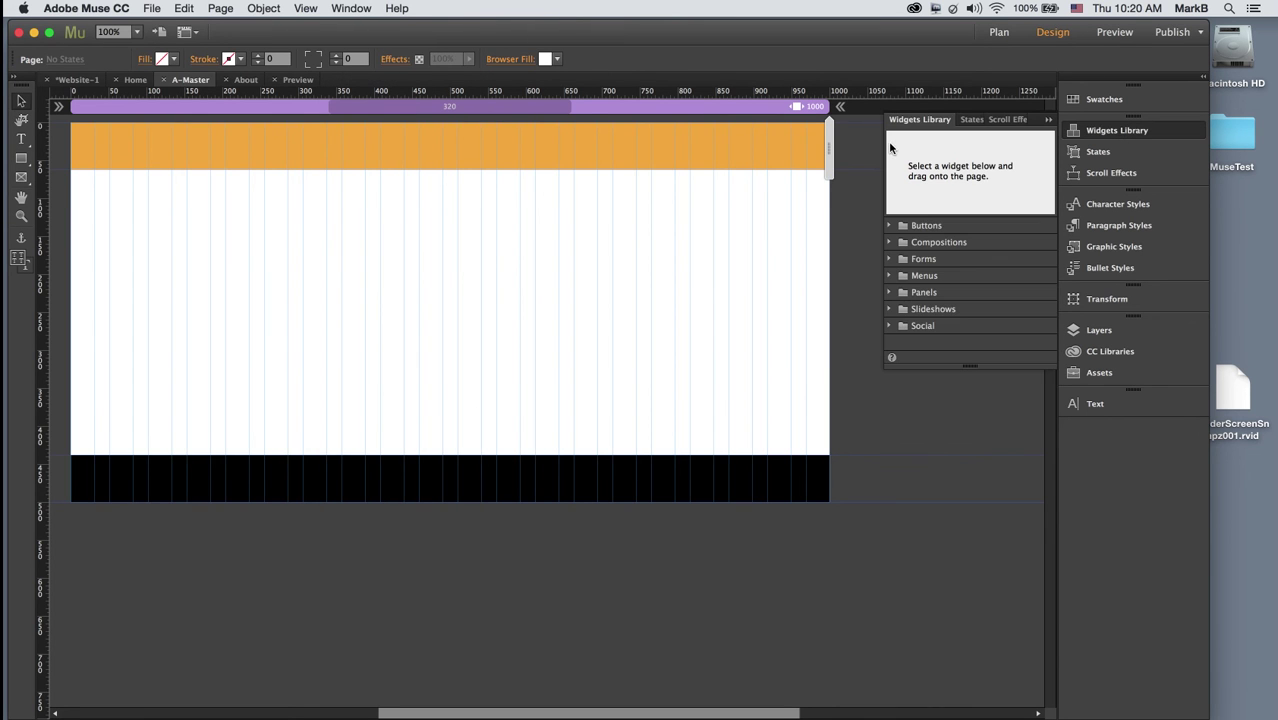
left_click(890, 276)
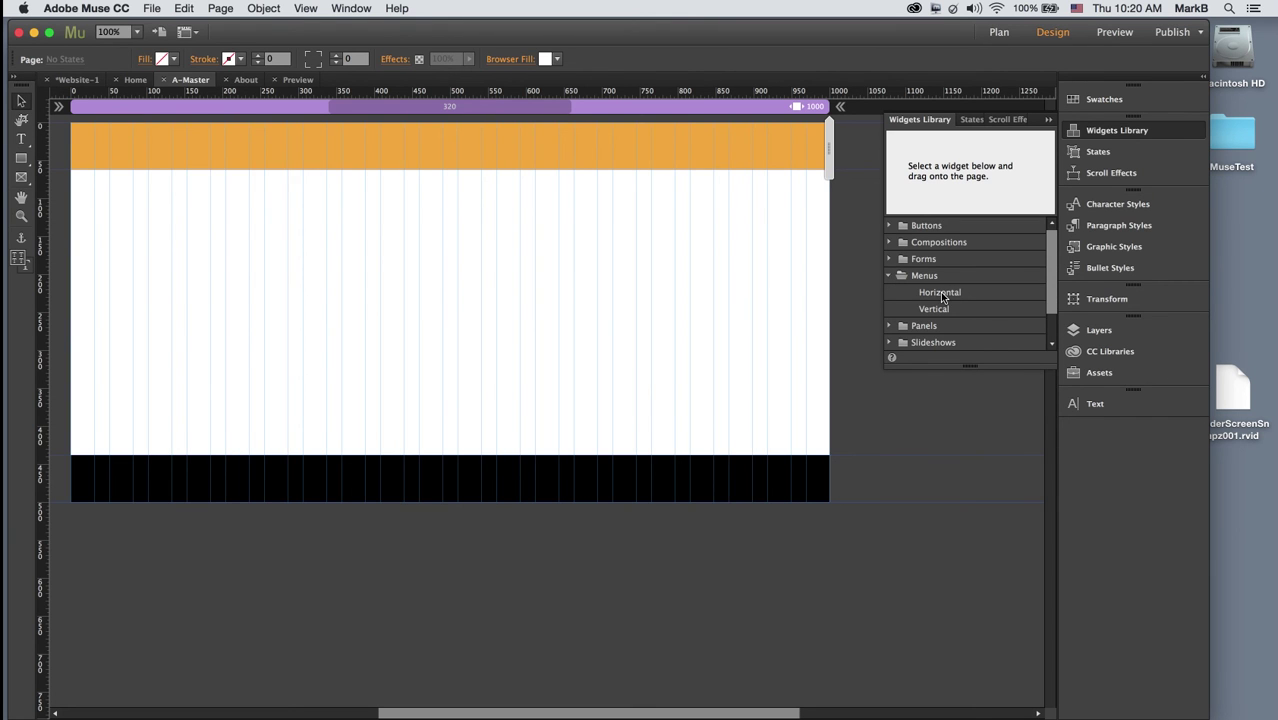
left_click(940, 292)
left_click_drag(940, 295, 548, 152)
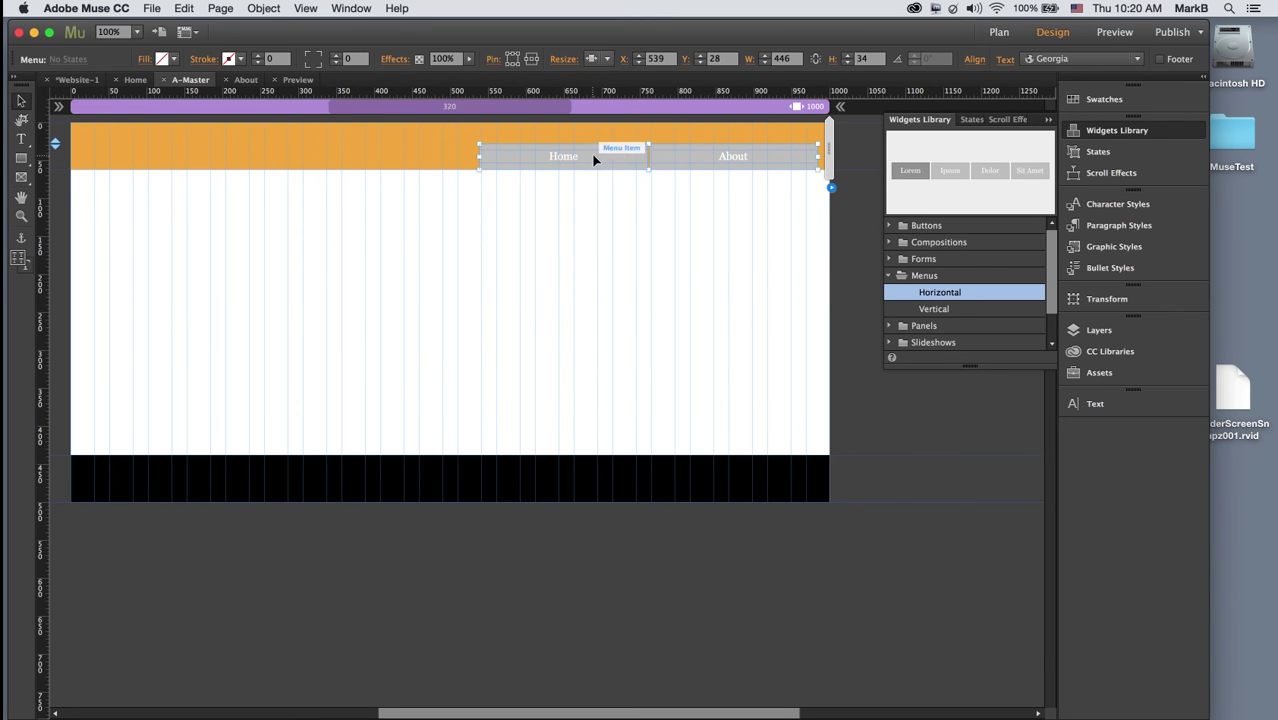
left_click(594, 196)
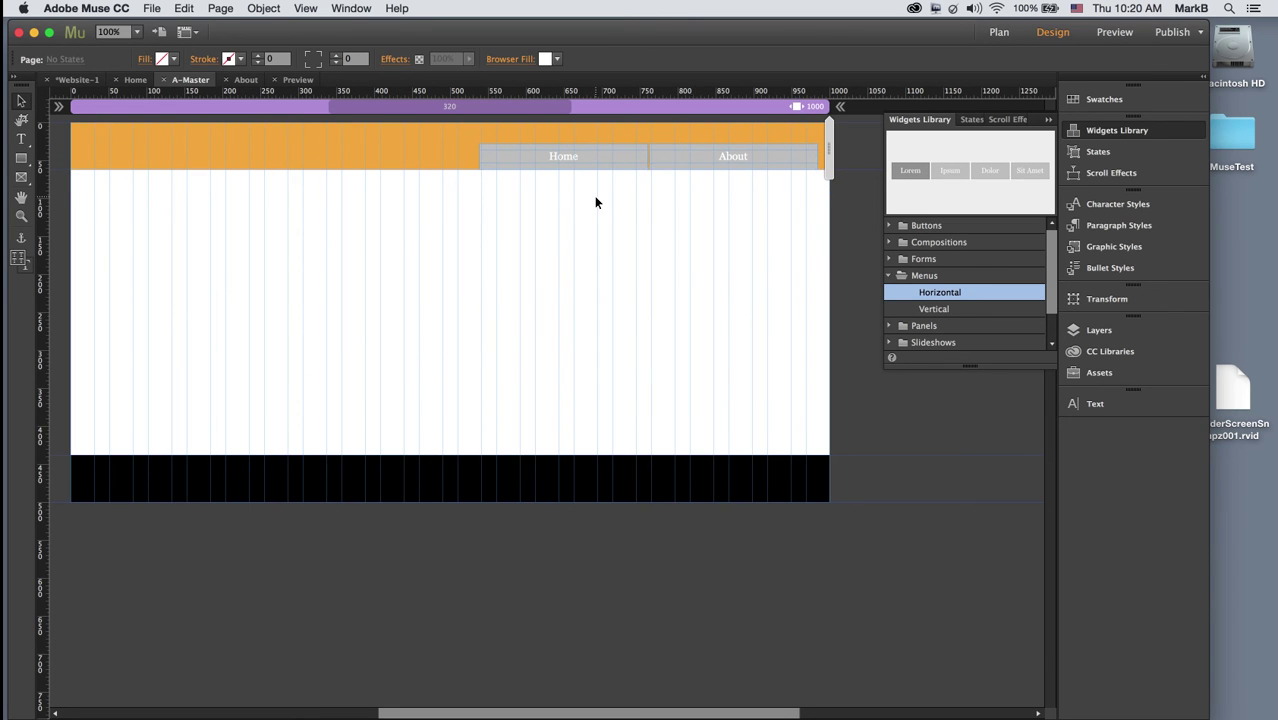
left_click(1046, 120)
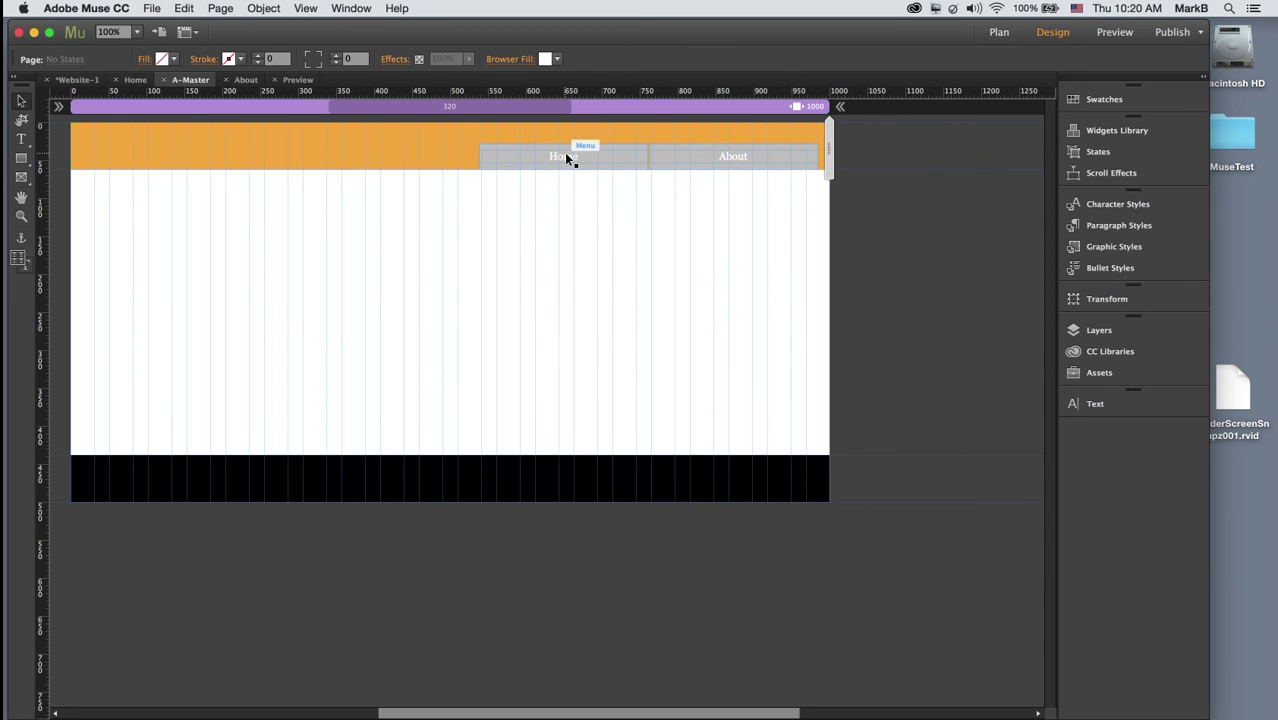
Step: Shift the header menu slightly inward and narrow it from its left side to about 213 px wide
left_click(721, 160)
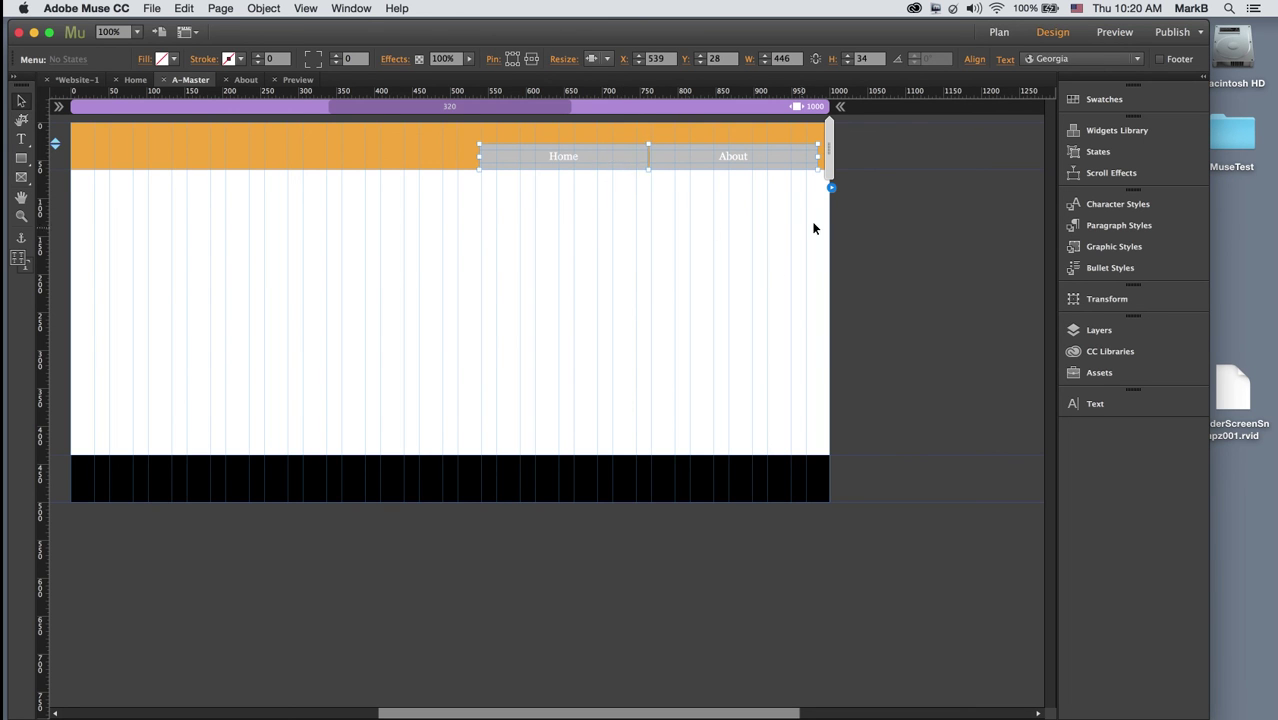
left_click(740, 266)
left_click(670, 163)
left_click_drag(553, 157, 525, 161)
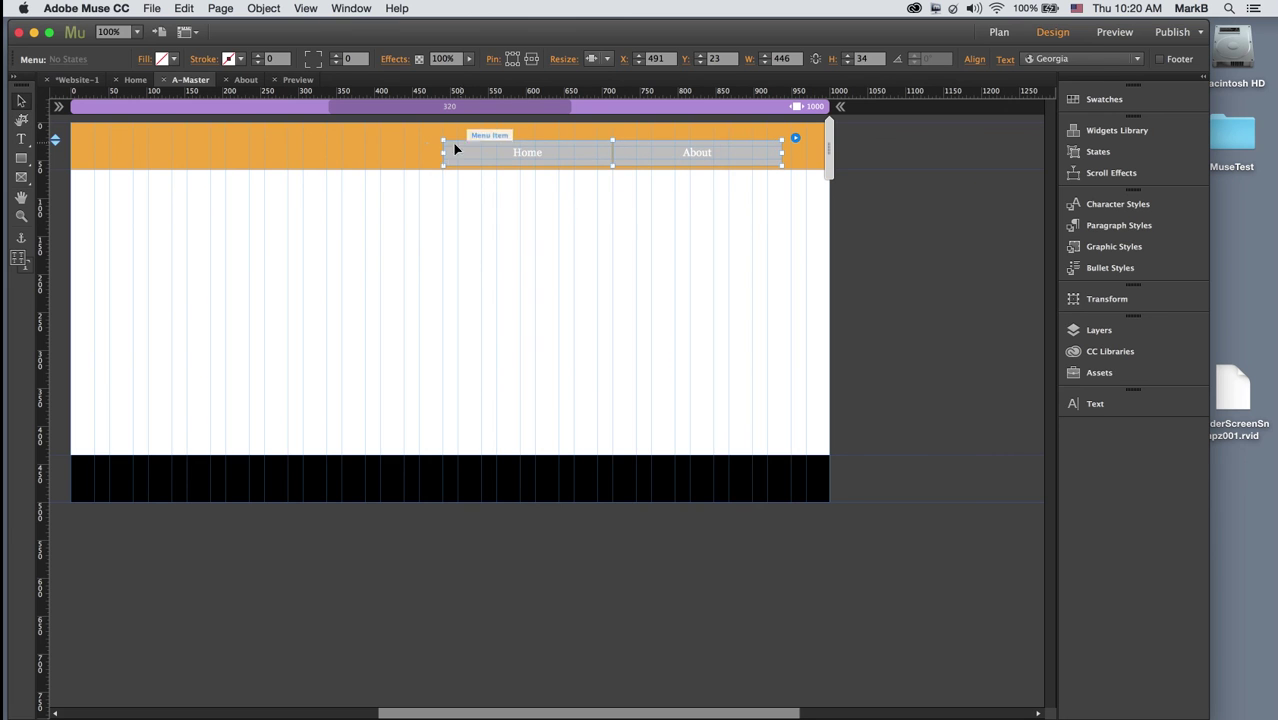
left_click_drag(442, 158, 621, 169)
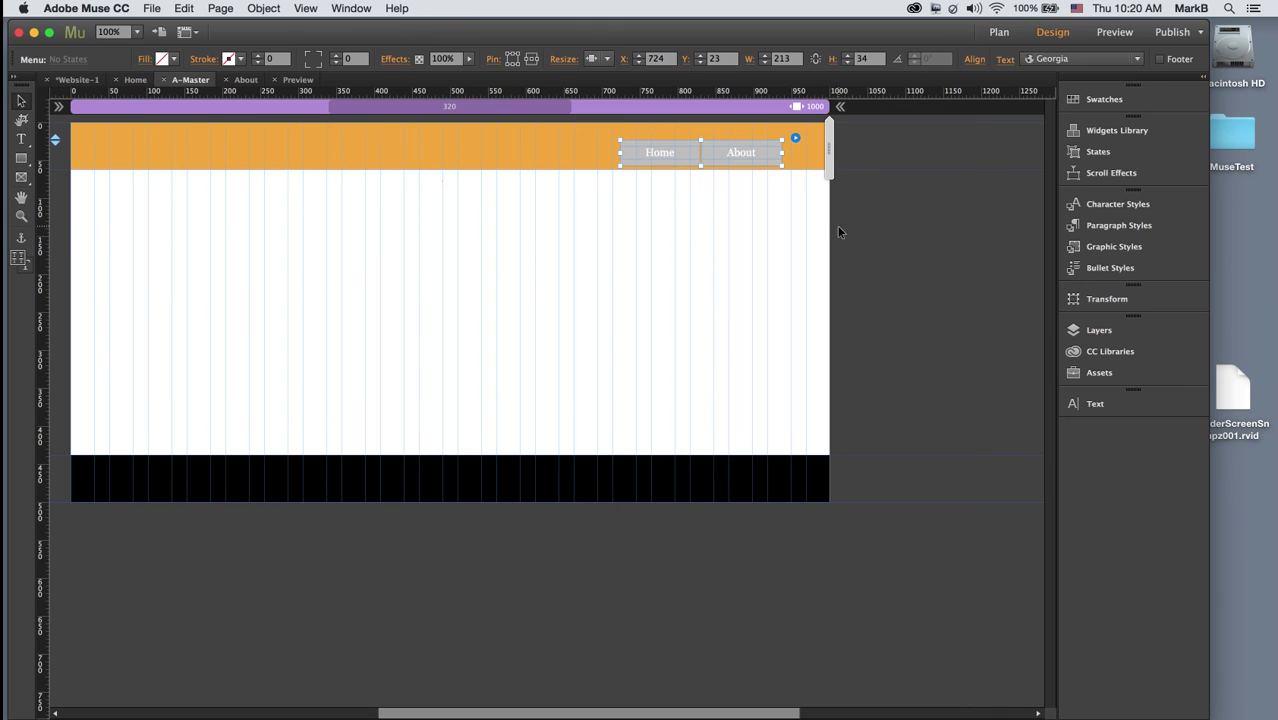
Step: Review the menu widget's menu type choices and keep Top Level Pages
left_click(796, 140)
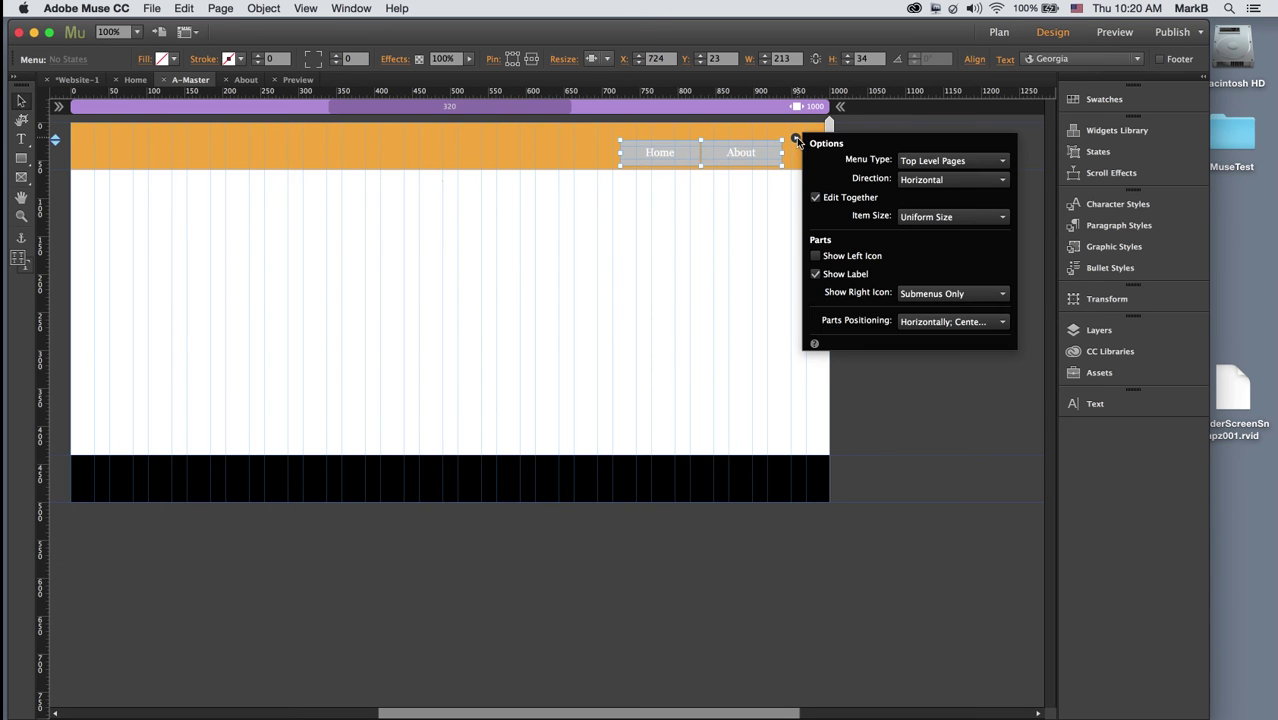
left_click(923, 161)
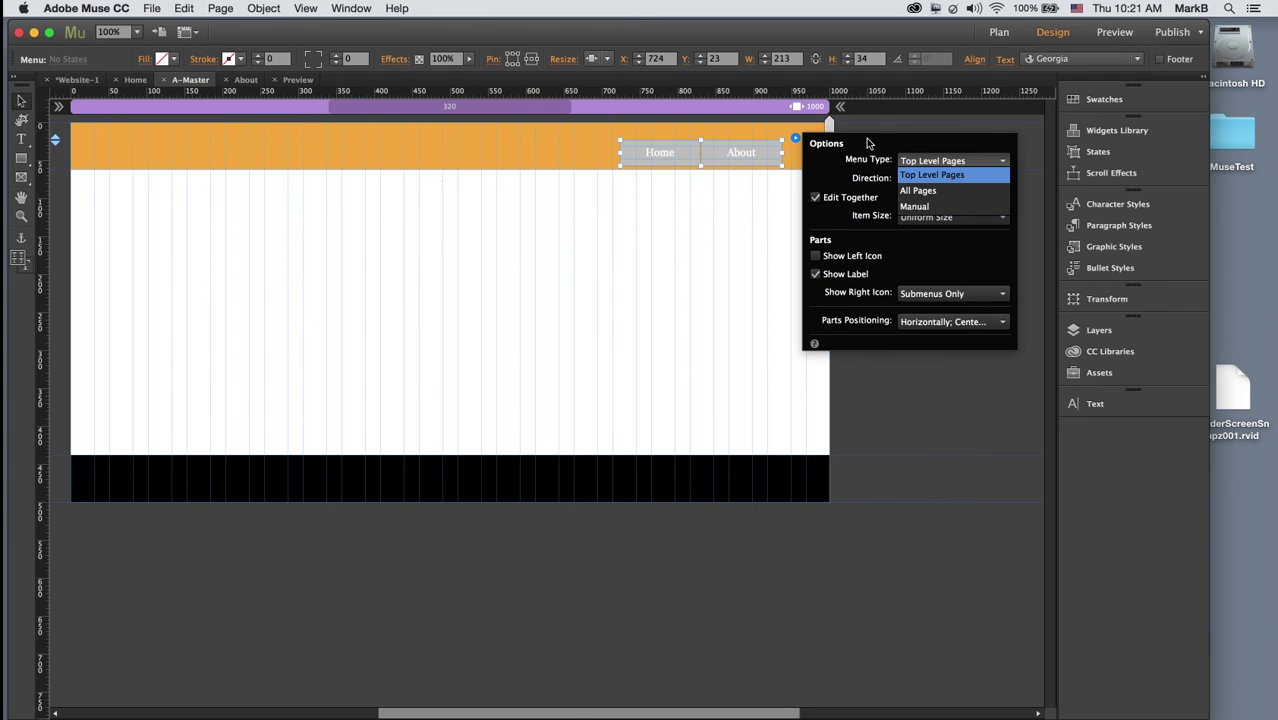
left_click(929, 177)
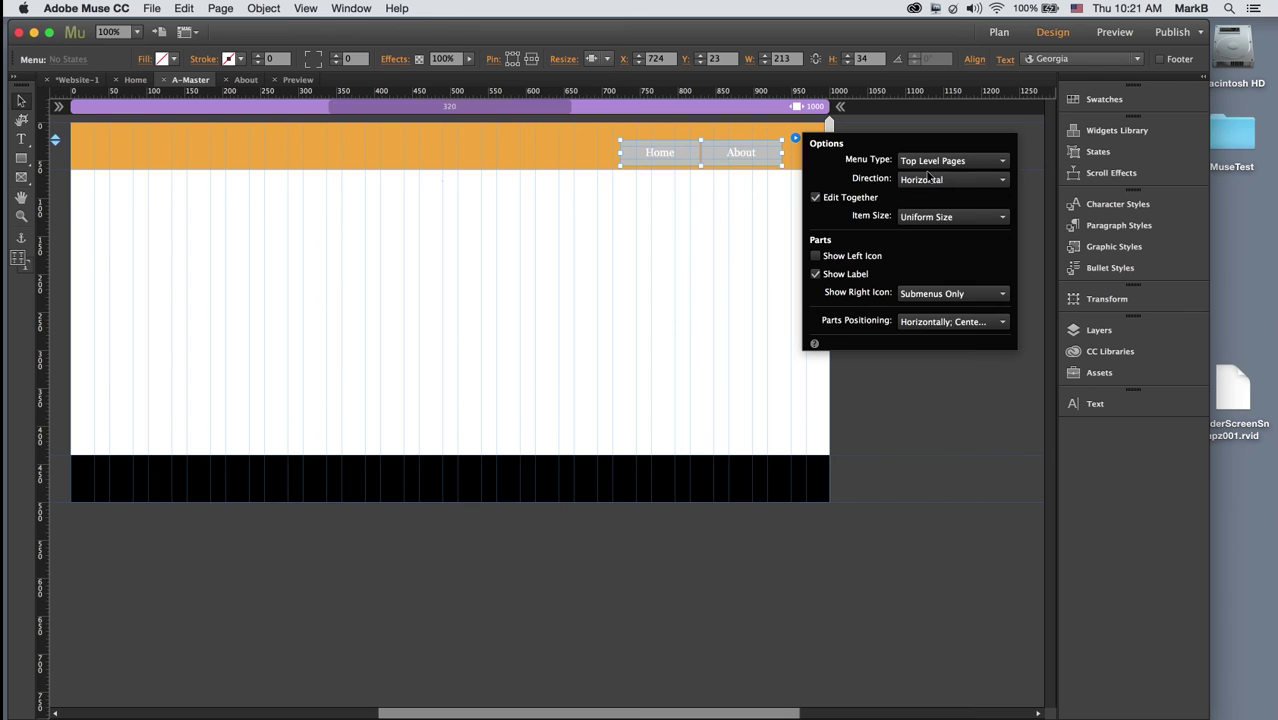
left_click(796, 140)
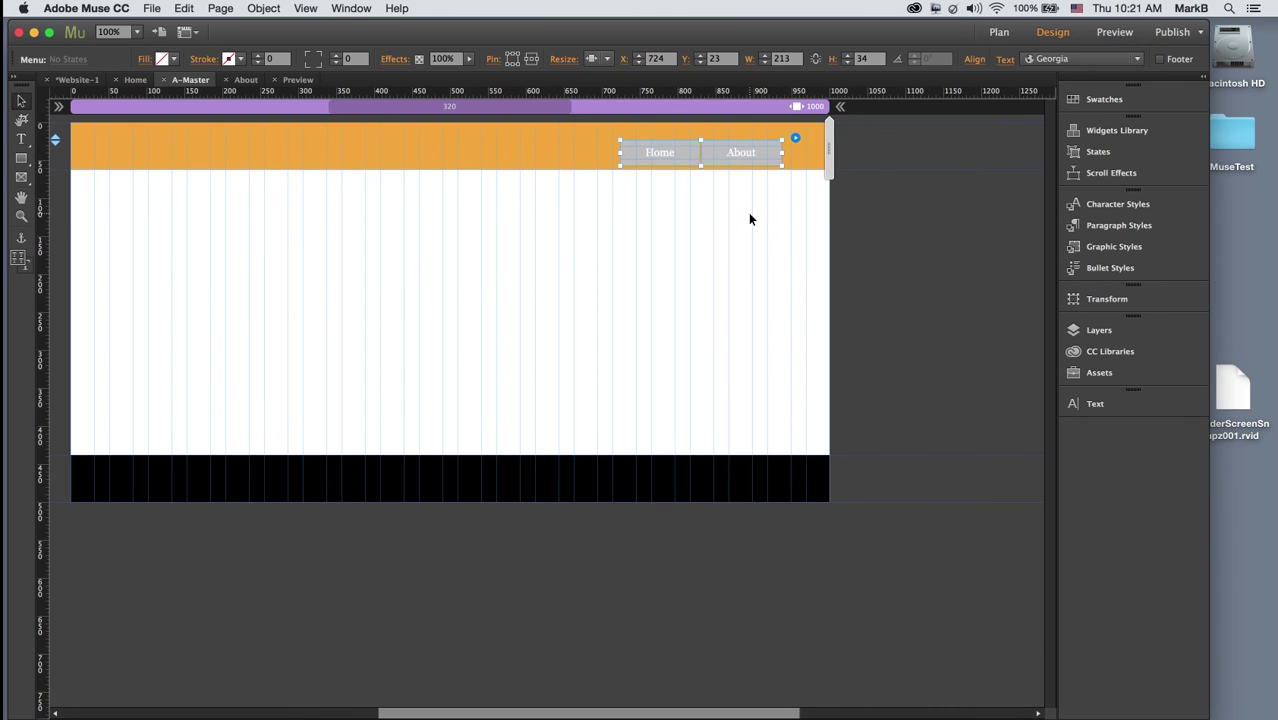
Step: Move the menu closer to the header's right end, at about X 761 and Y 18
mouse_move(688, 157)
left_mouse_down()
mouse_move(676, 158)
mouse_move(708, 150)
left_mouse_up()
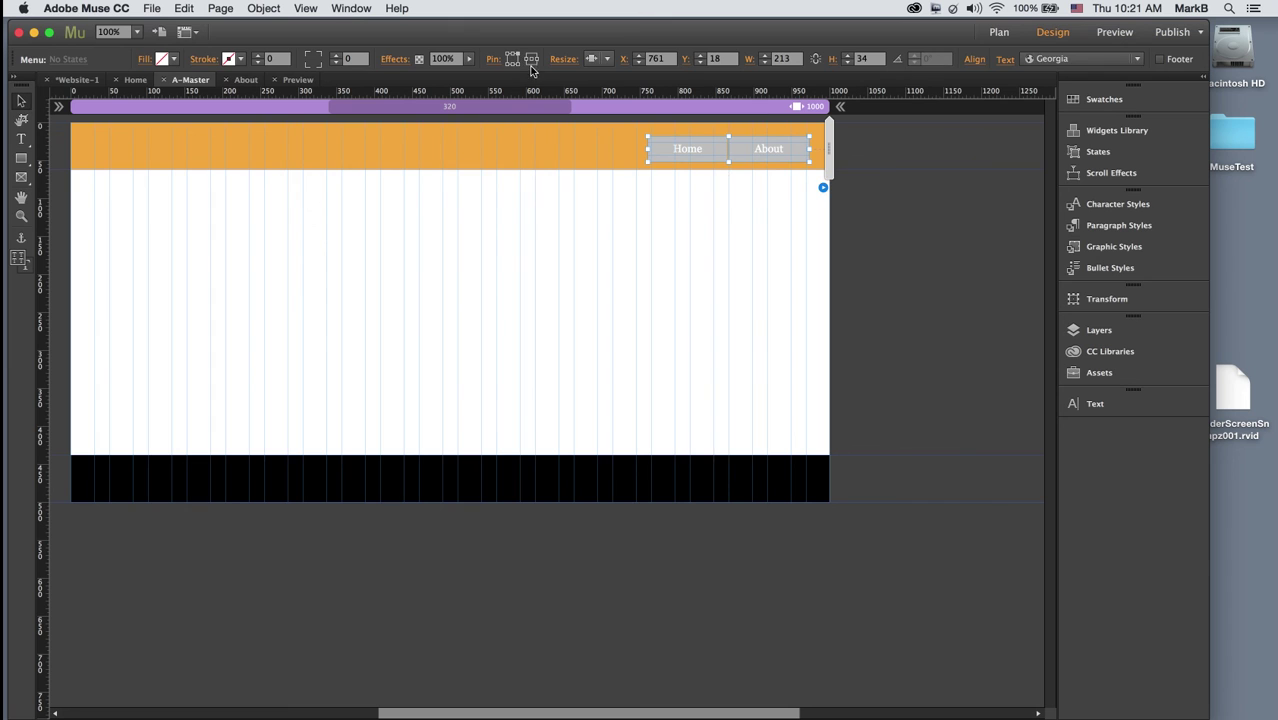
left_click(755, 245)
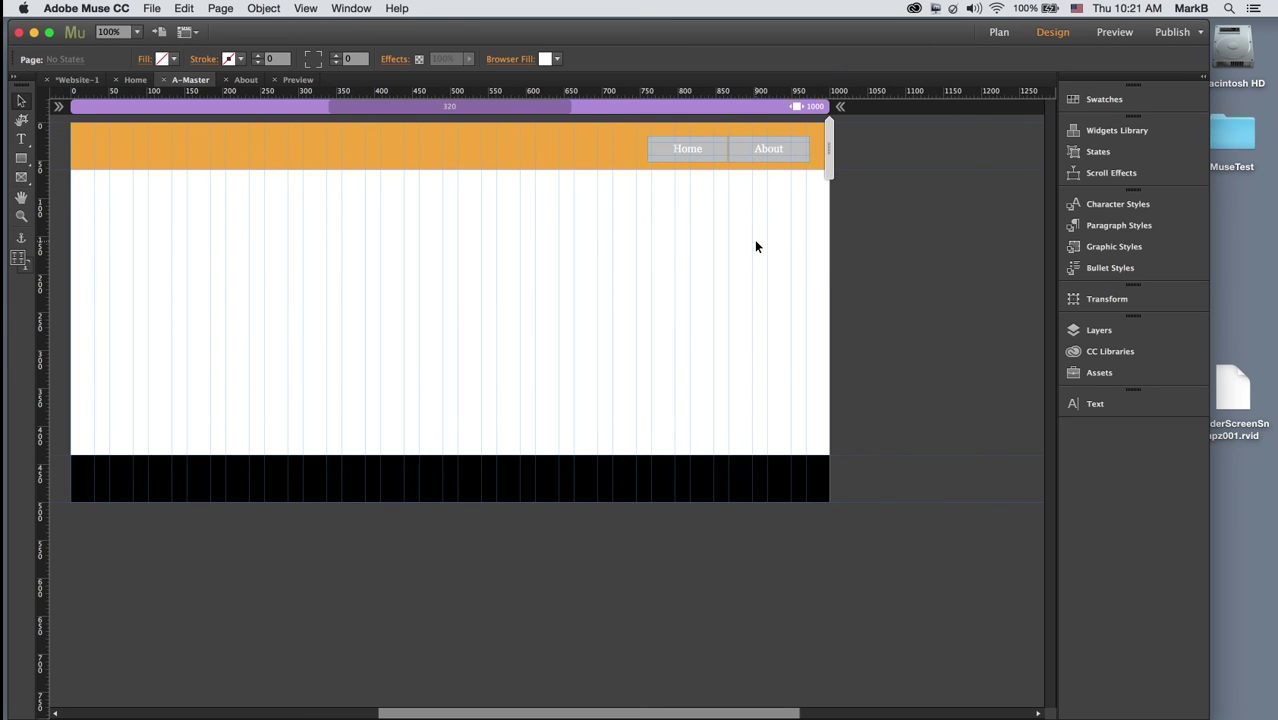
Step: Select the "Home" label inside the header menu, change the menu items' font to Arial, and deselect the menu
left_click(697, 150)
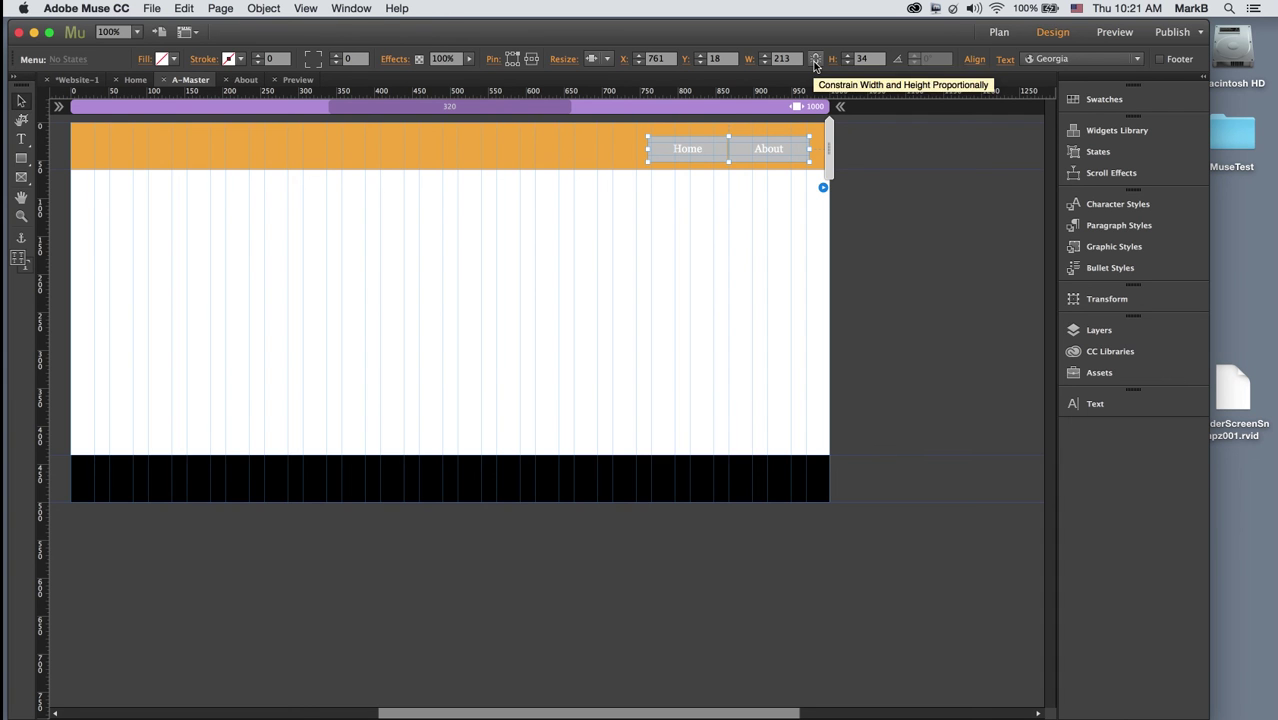
left_click(688, 151)
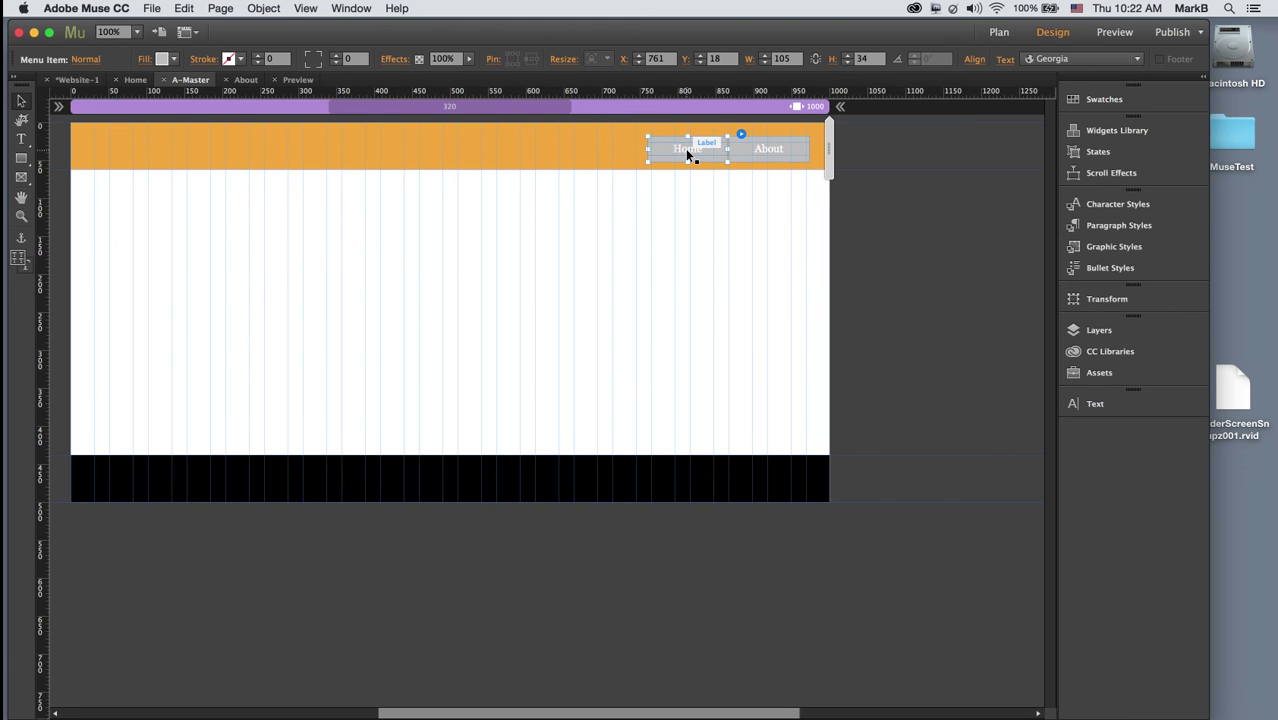
left_click(686, 152)
double_click(686, 150)
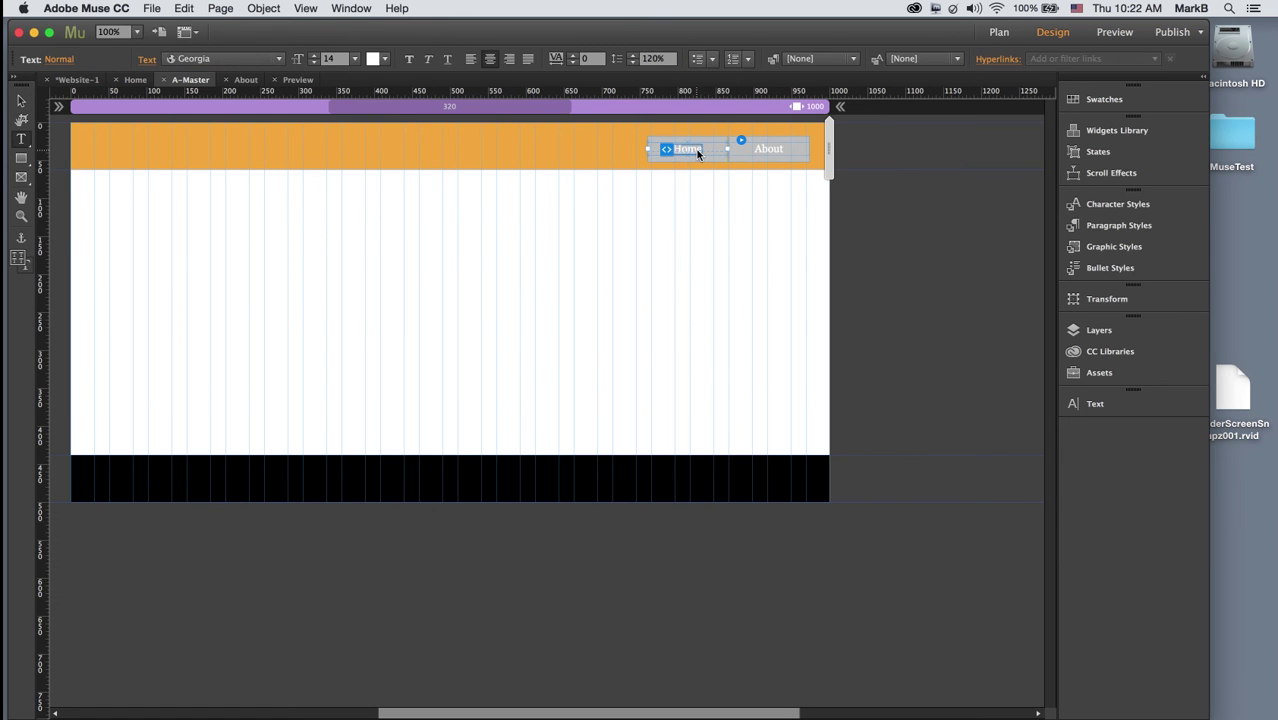
left_click(685, 194)
double_click(700, 151)
left_click(686, 150)
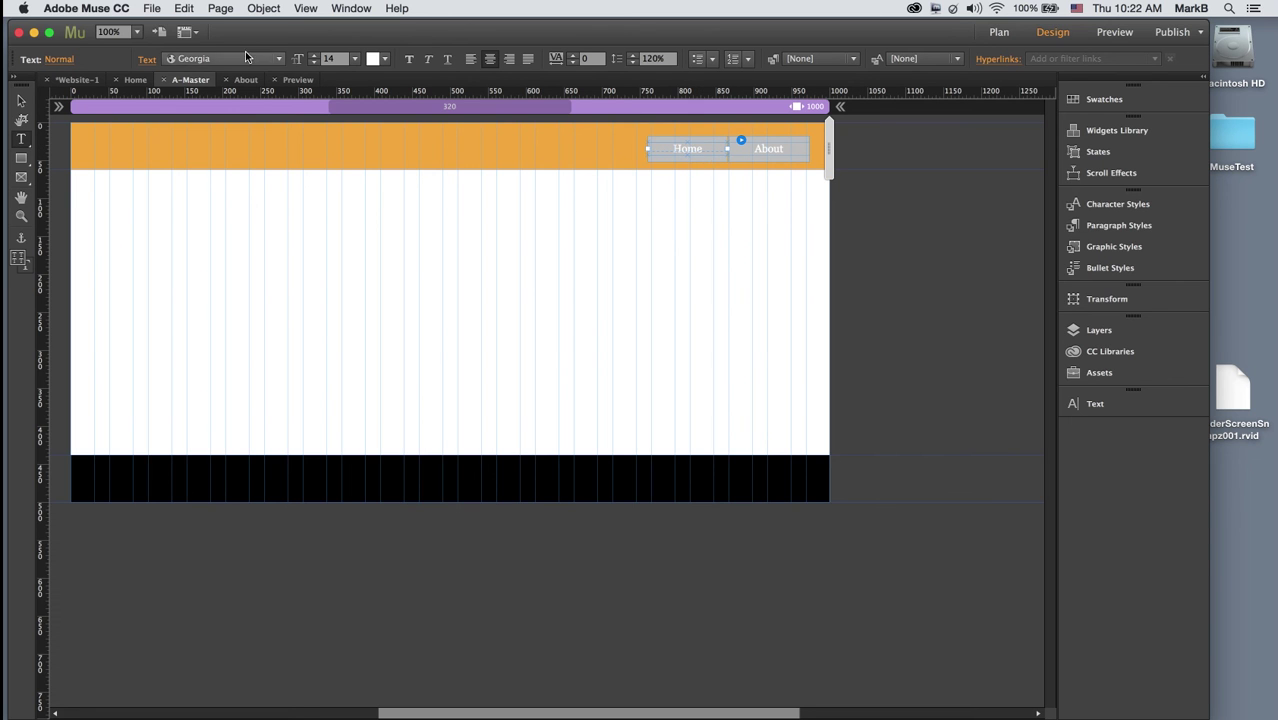
left_click(243, 57)
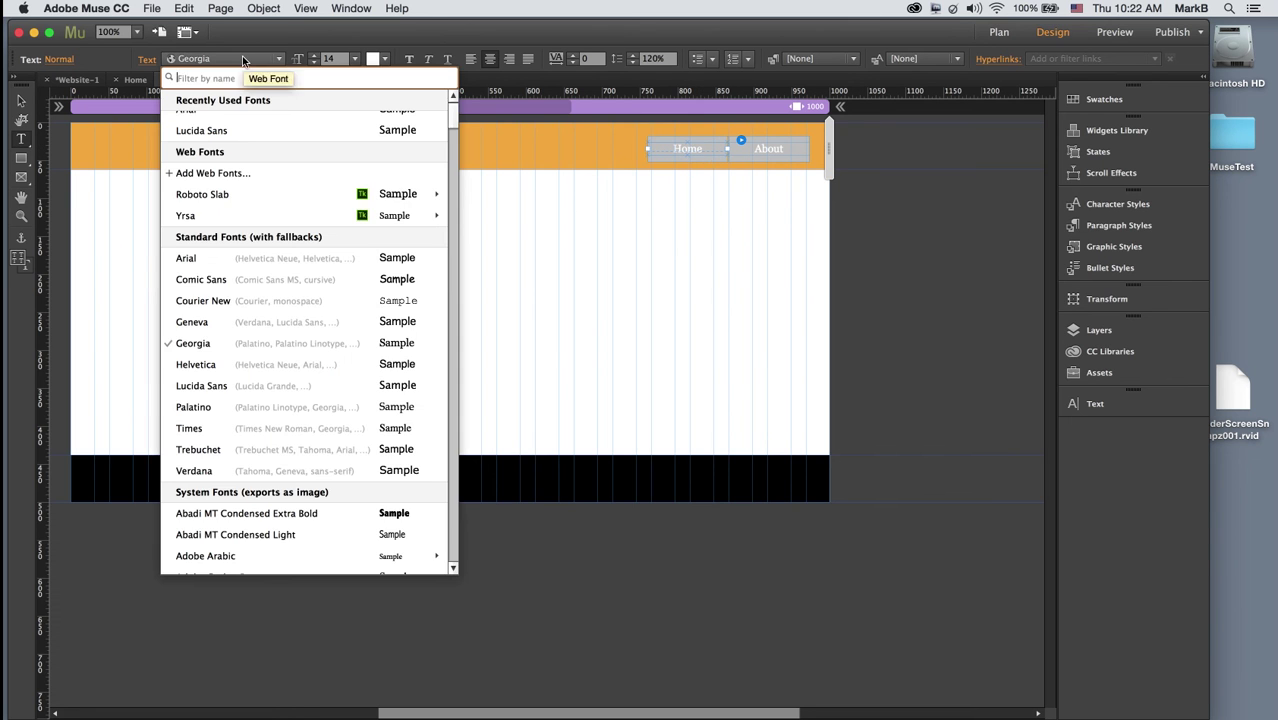
scroll(245, 160, "up", 1)
left_click(242, 124)
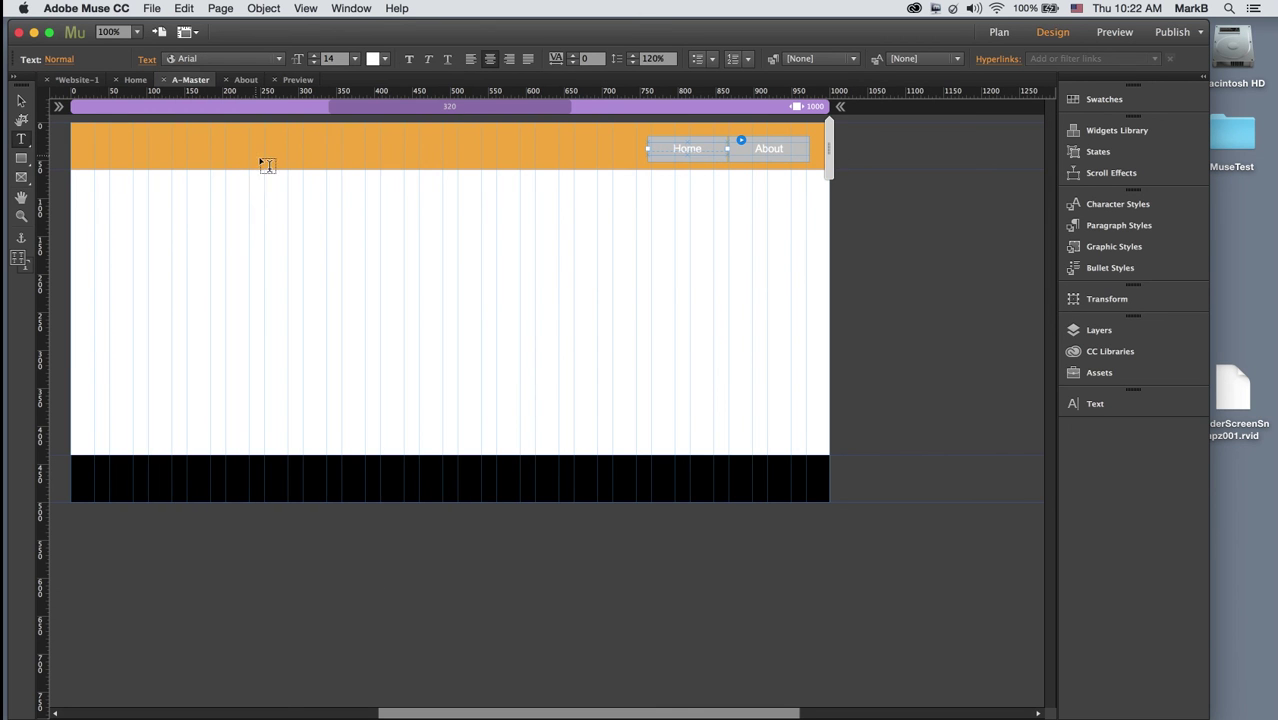
double_click(697, 152)
left_click(700, 155)
left_click(21, 100)
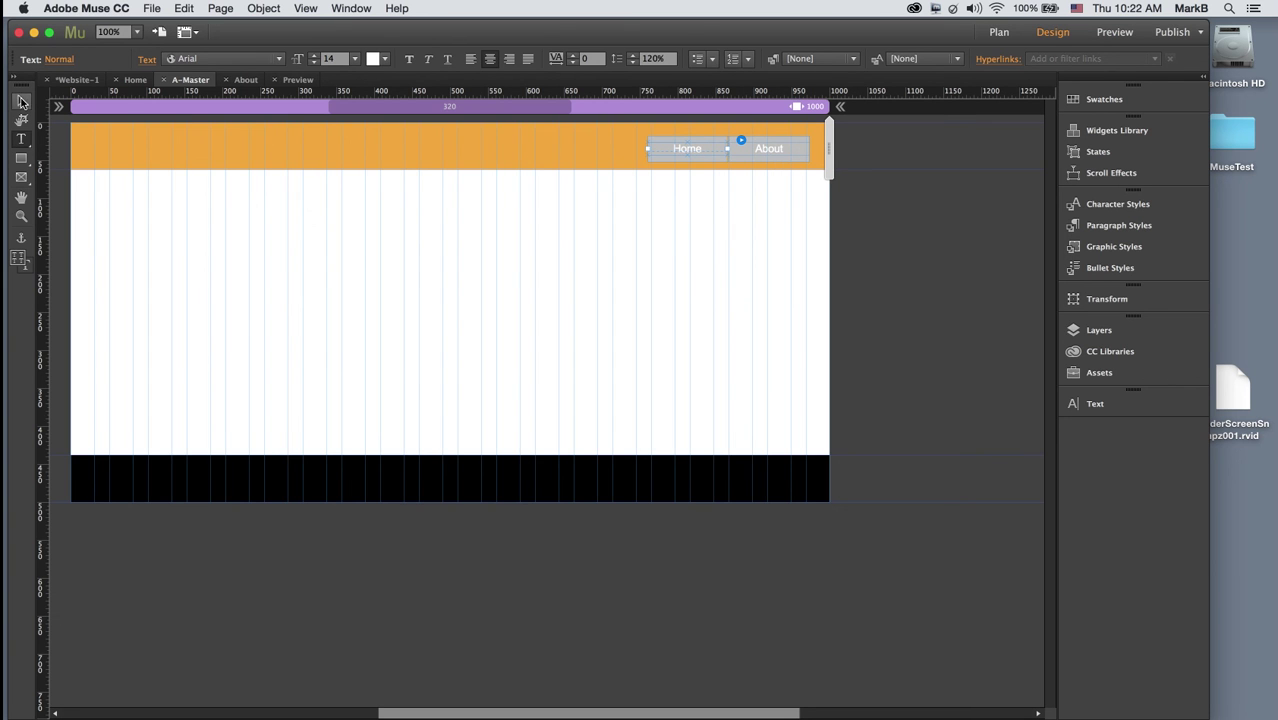
left_click(697, 212)
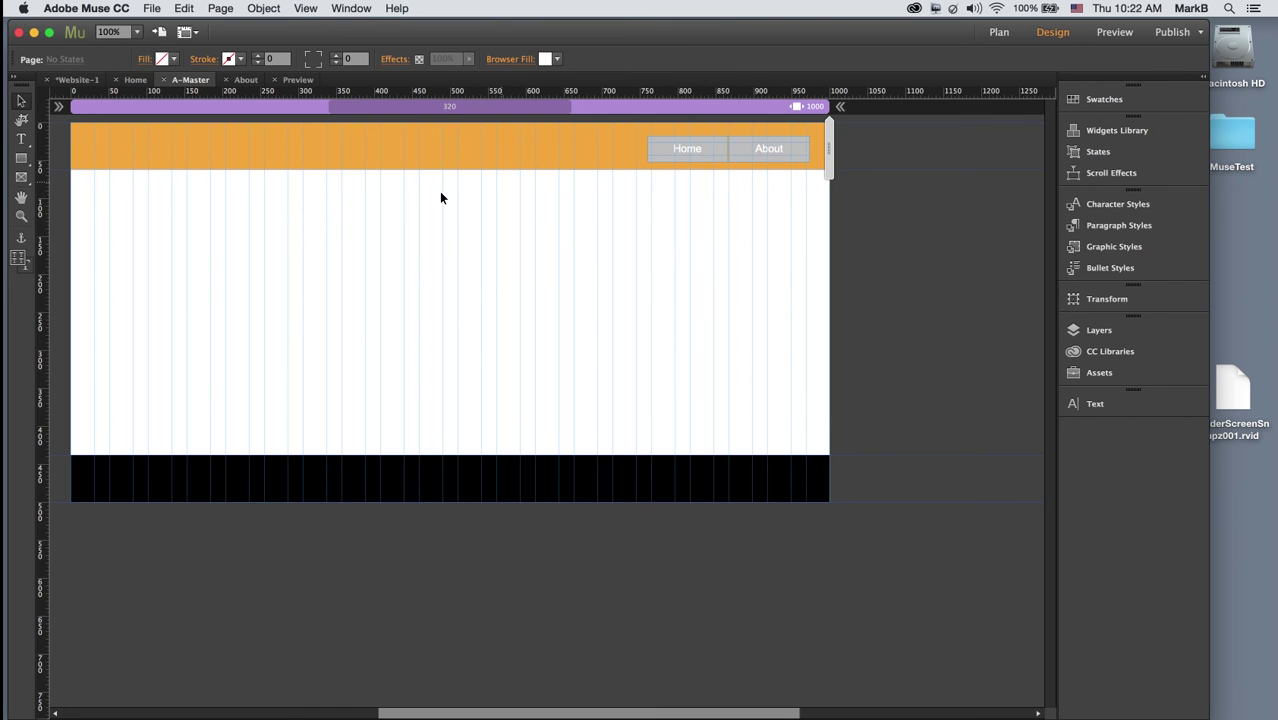
Step: Add a top-level page named "test" after the About page in the site plan, and return to the A-Master page
left_click(78, 84)
left_click(344, 161)
type("test")
key("Return")
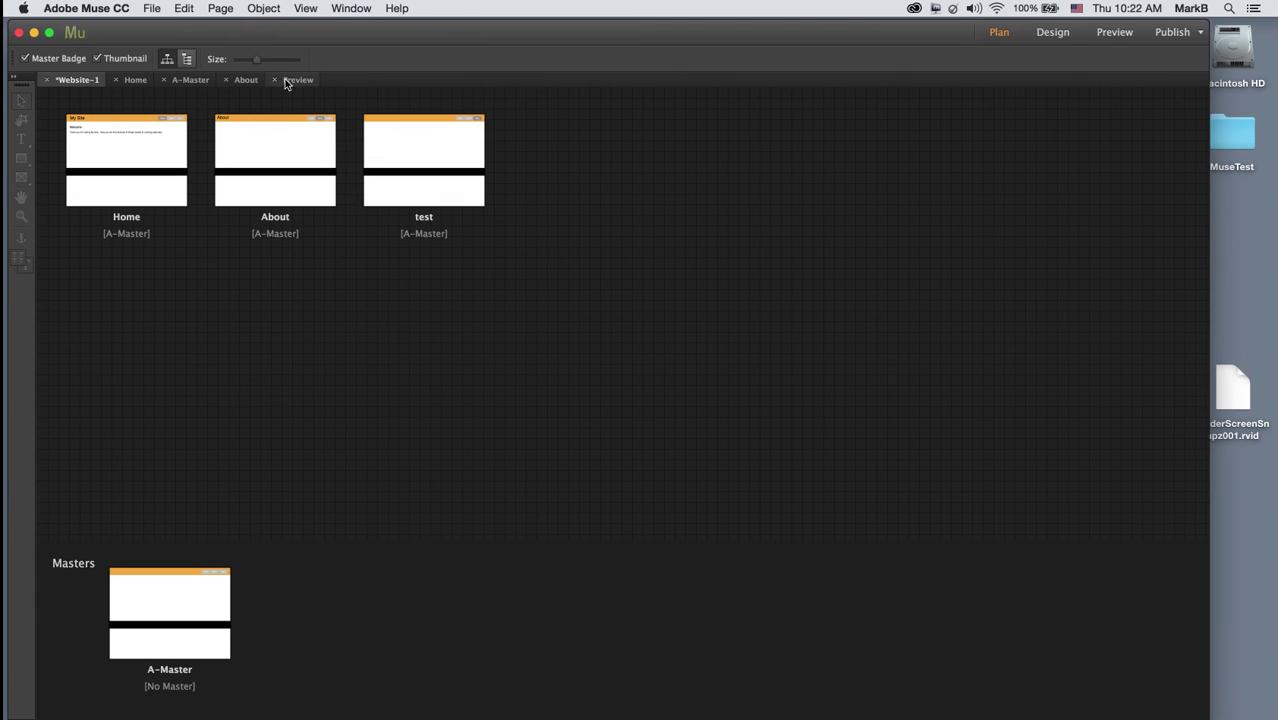
left_click(187, 82)
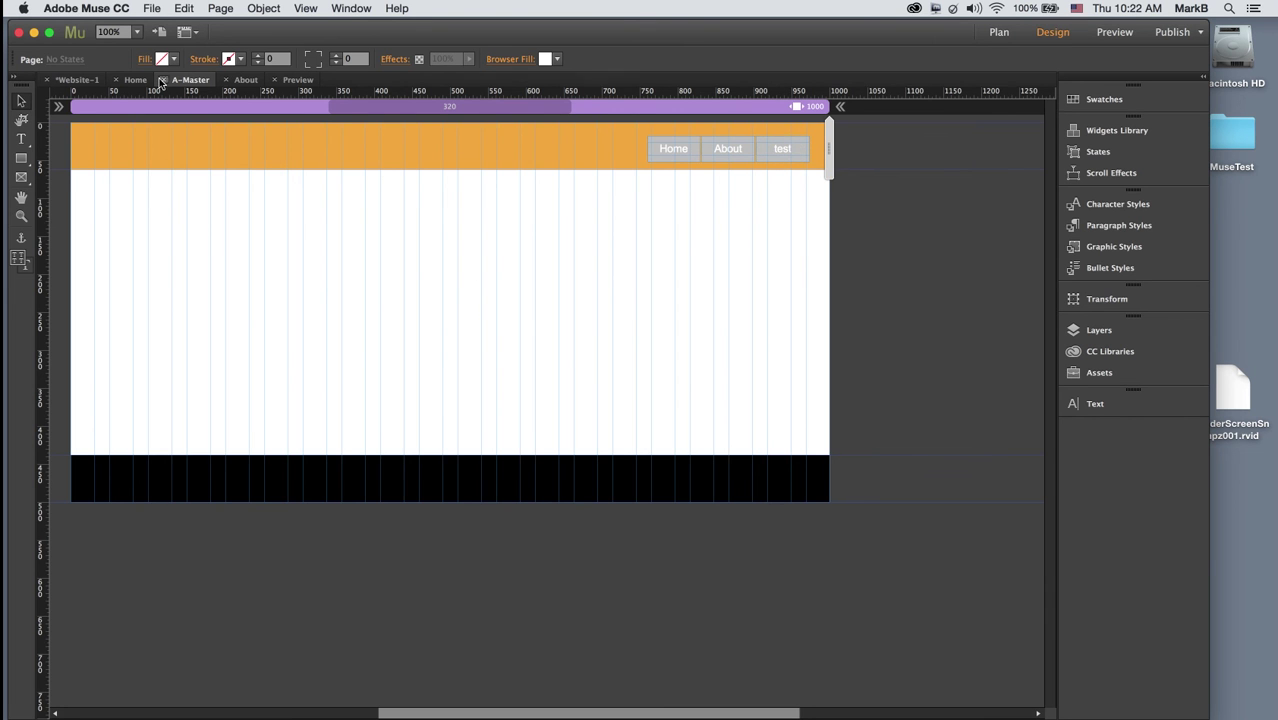
Step: Delete the "test" page from the site plan and reopen the A-Master page
left_click(85, 80)
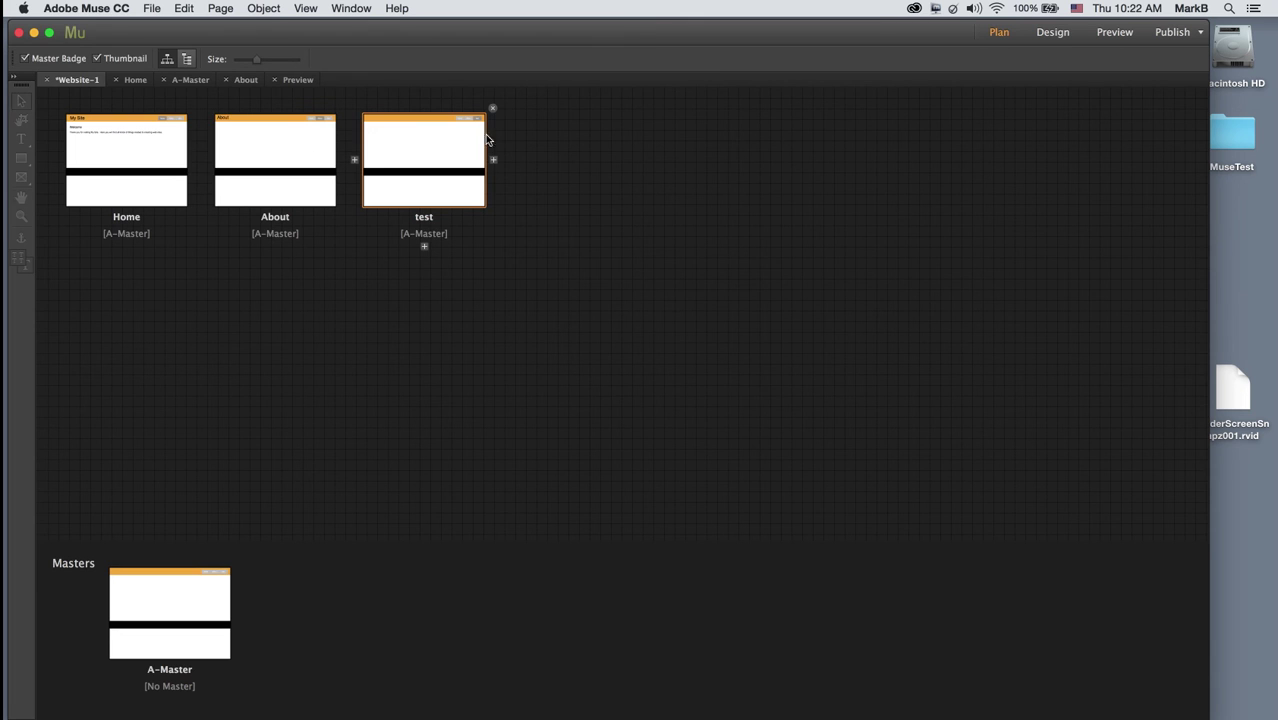
left_click(493, 109)
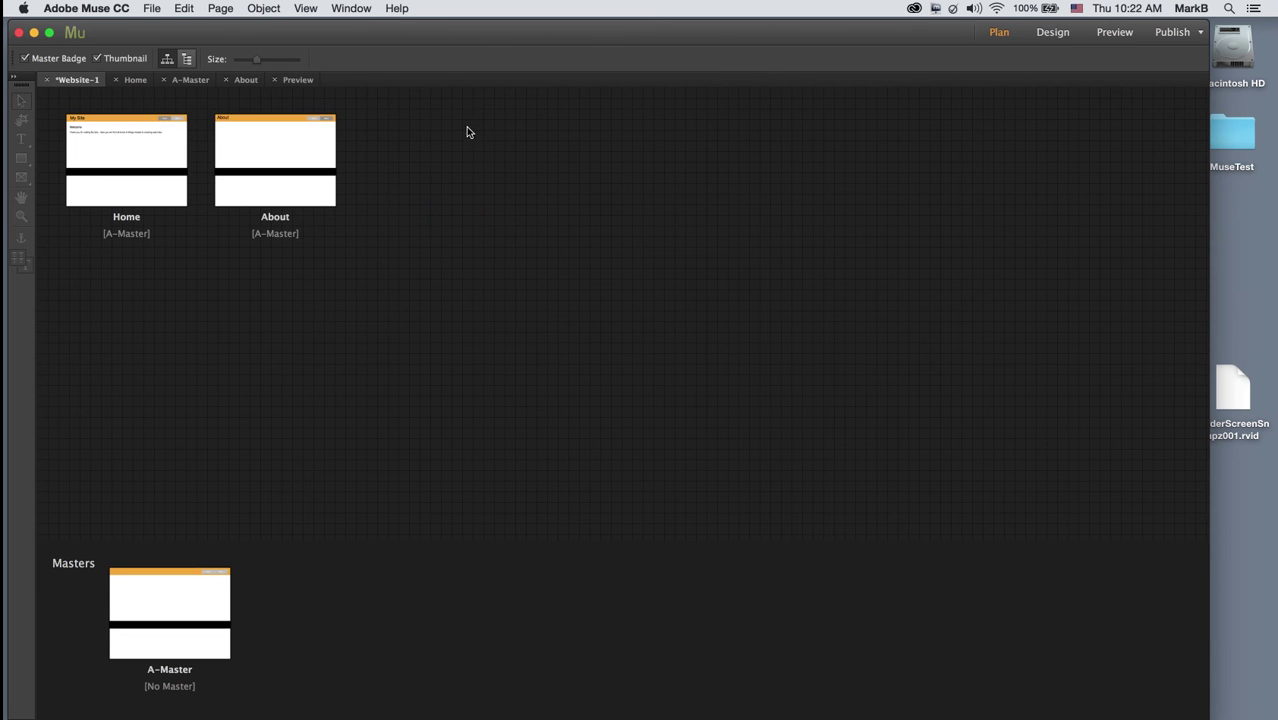
left_click(179, 81)
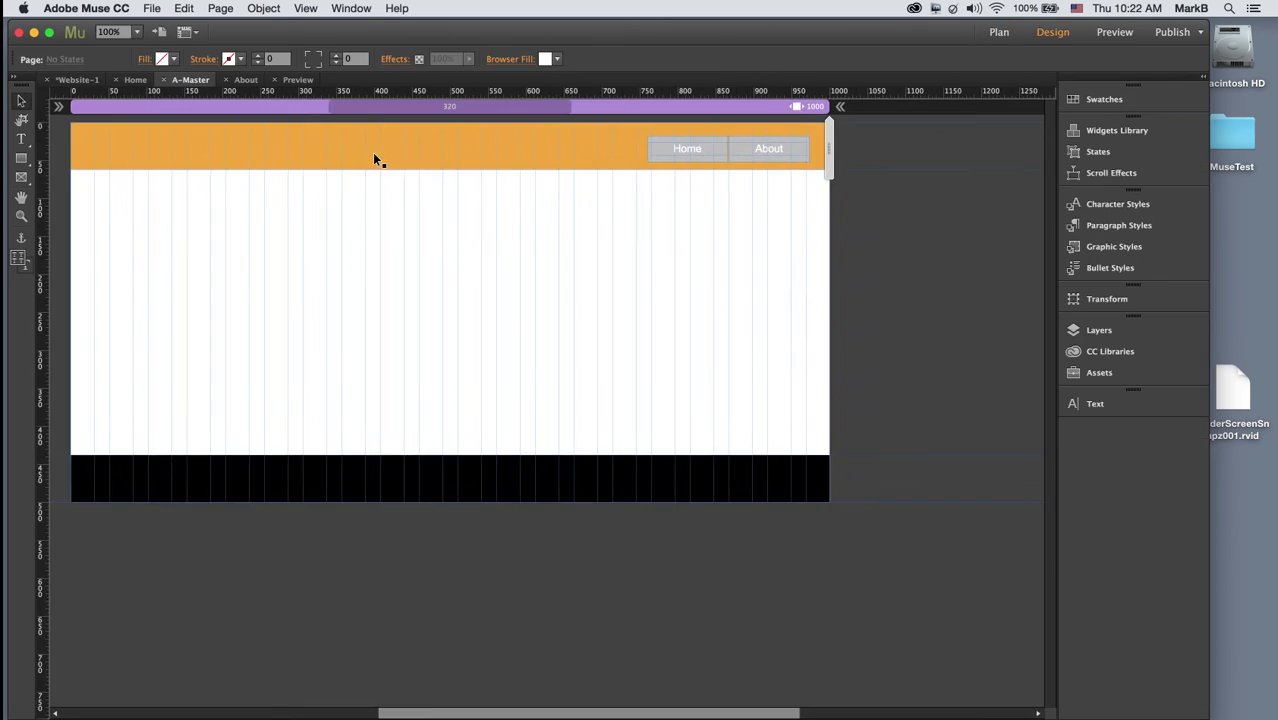
left_click(713, 150)
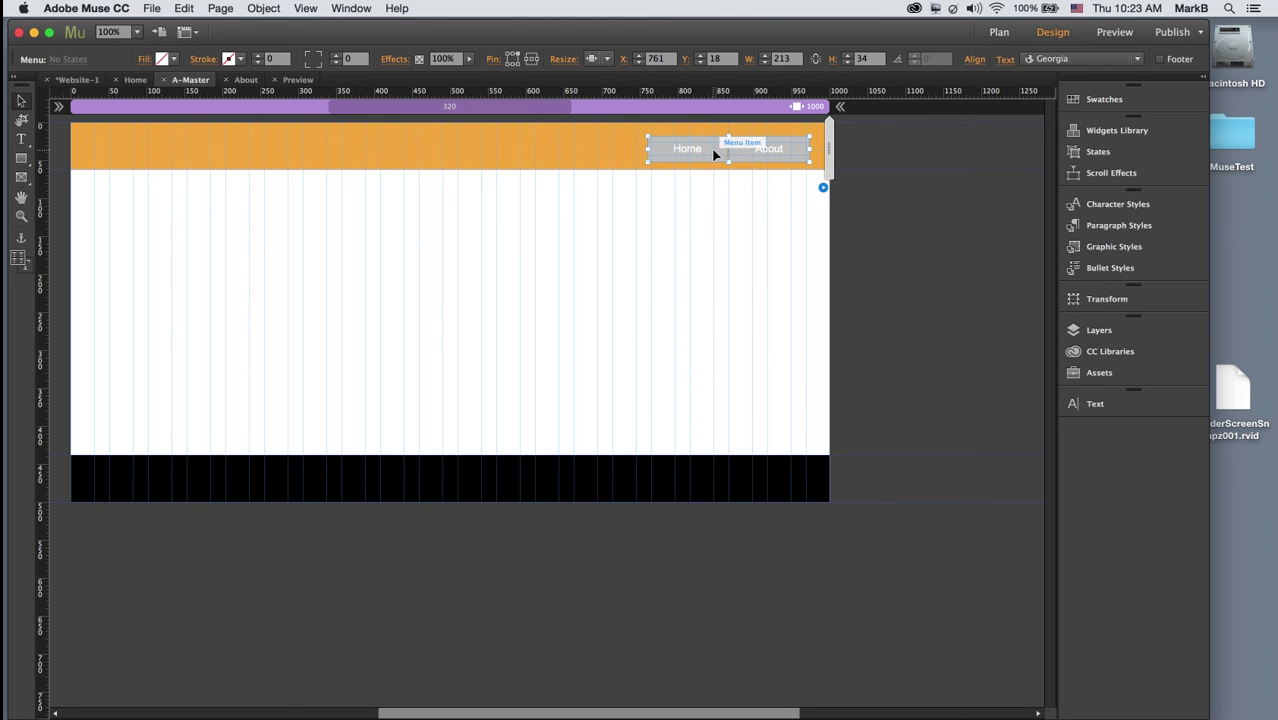
left_click(711, 149)
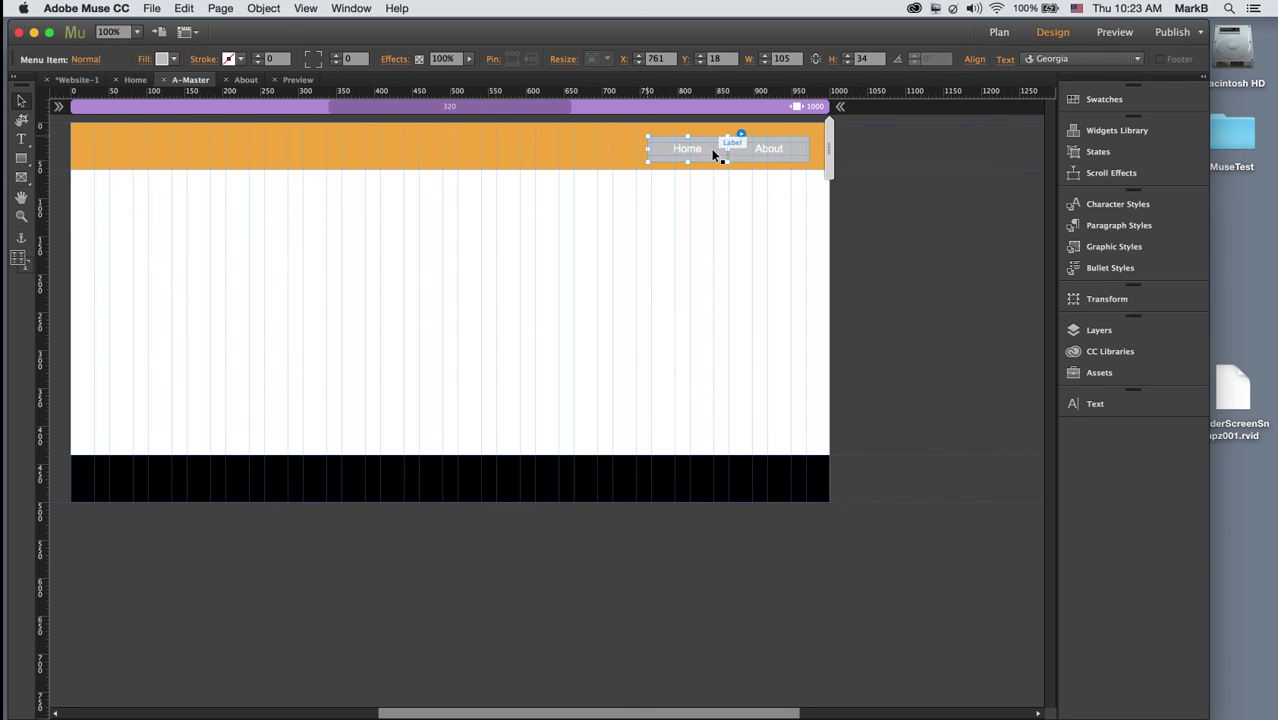
left_click(705, 310)
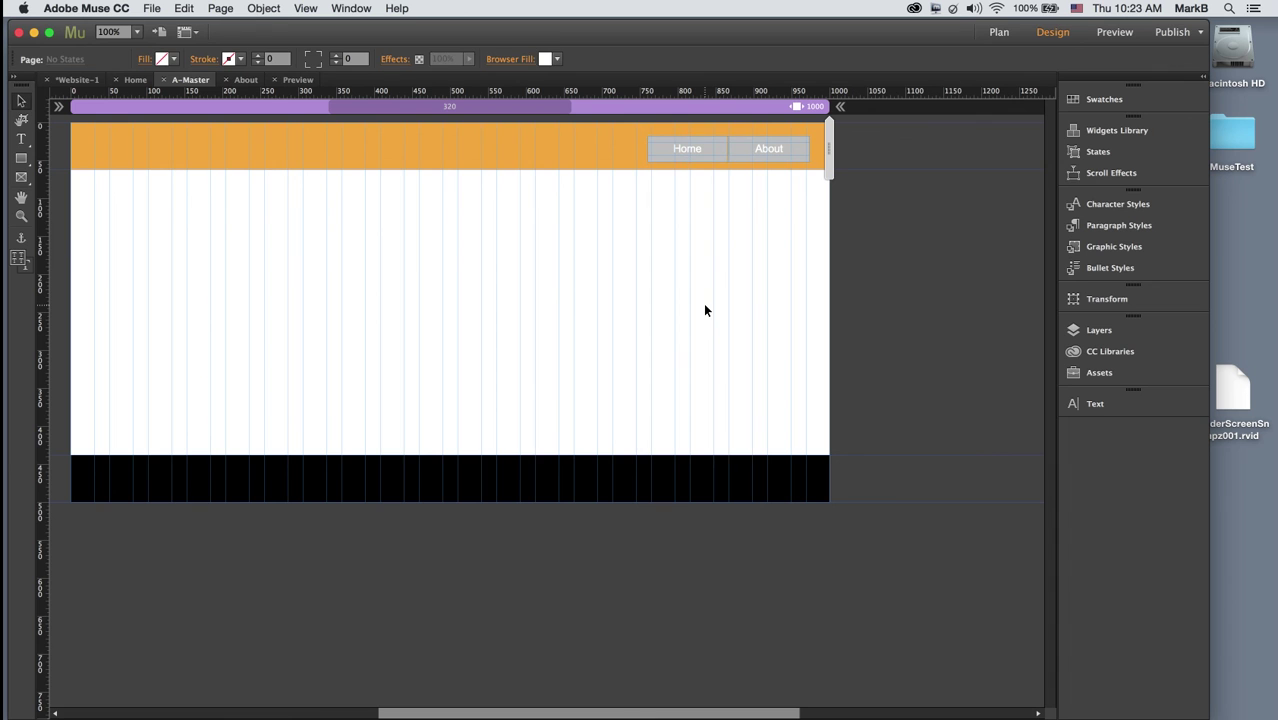
Step: Set the fill of the header menu items' Normal state to none, and deselect the menu
left_click(702, 153)
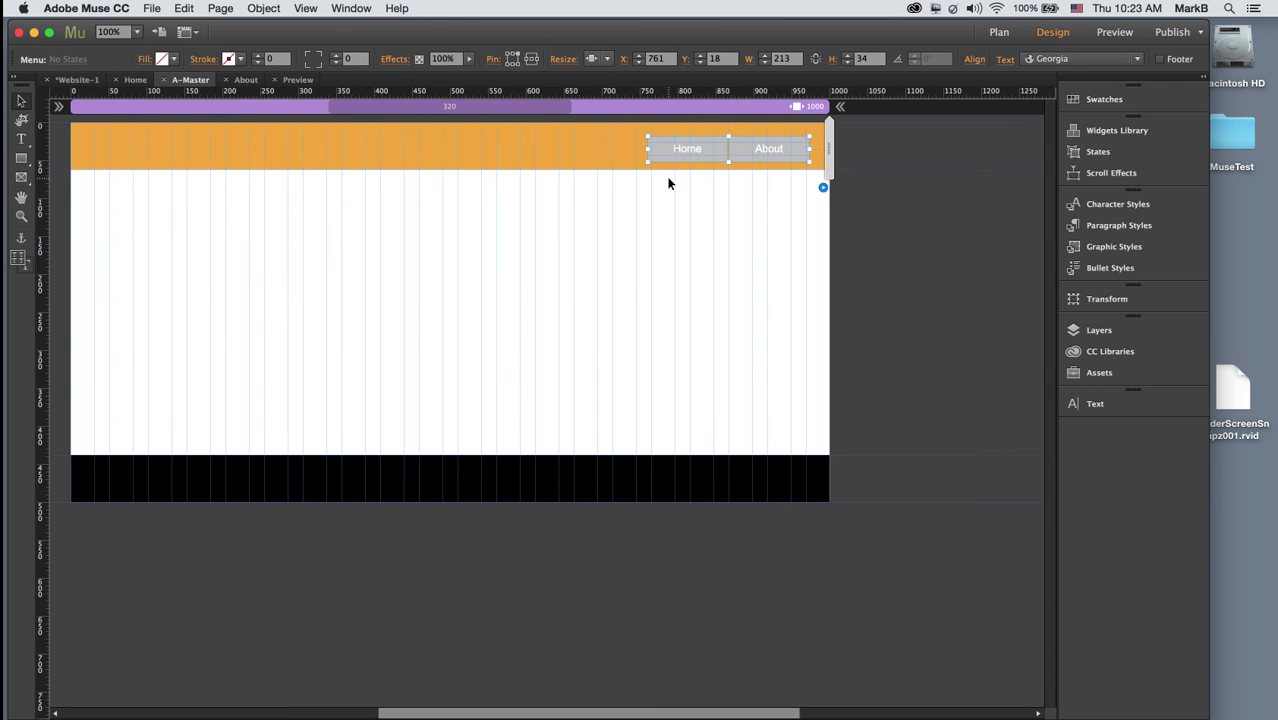
left_click(688, 148)
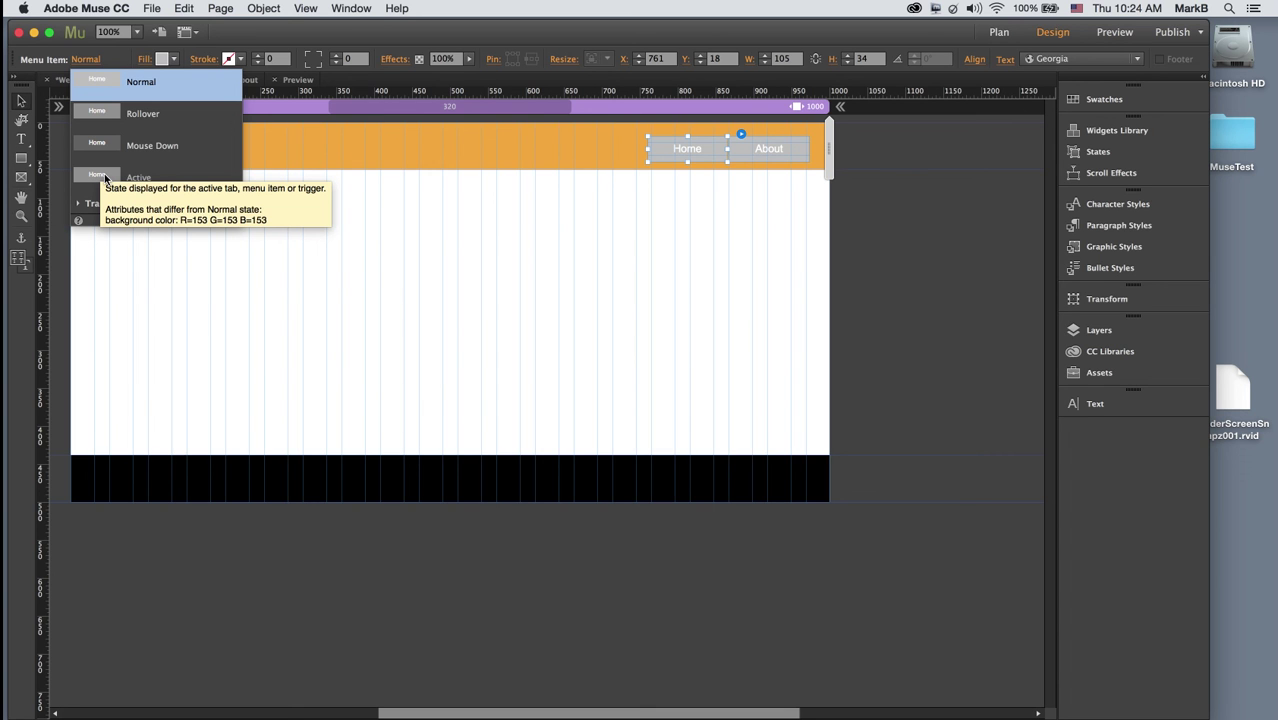
left_click(102, 74)
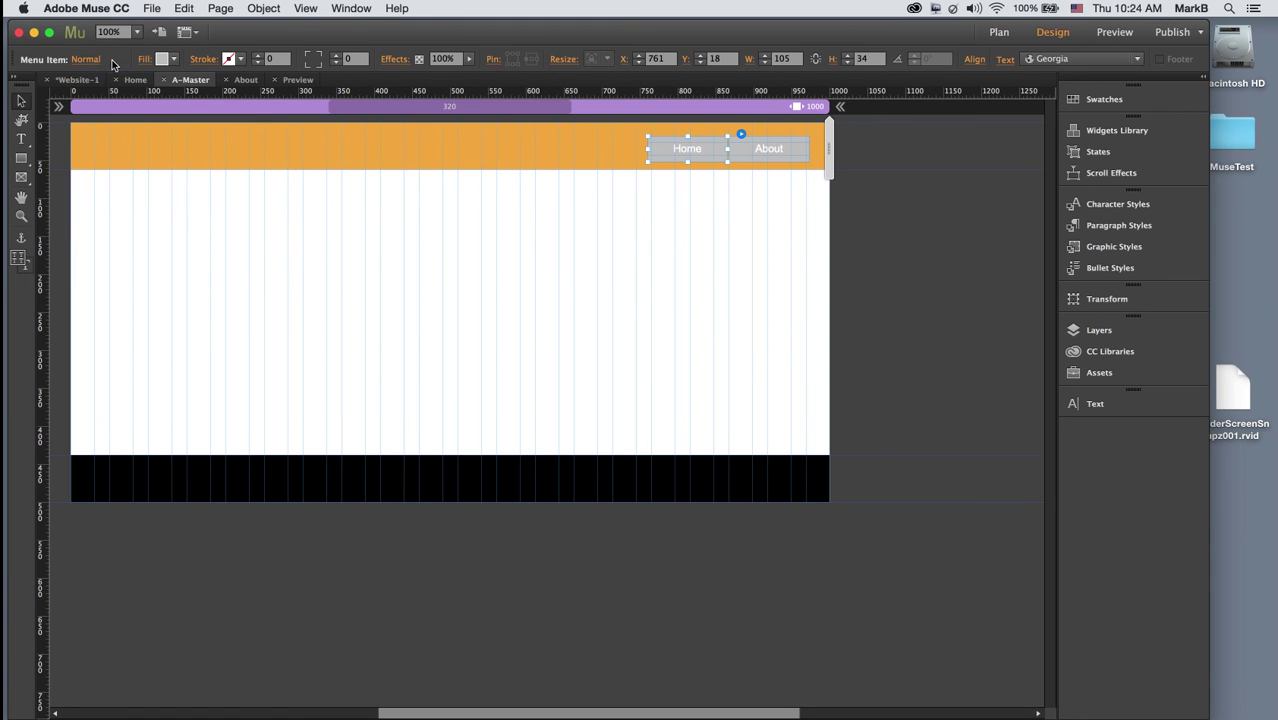
left_click(165, 60)
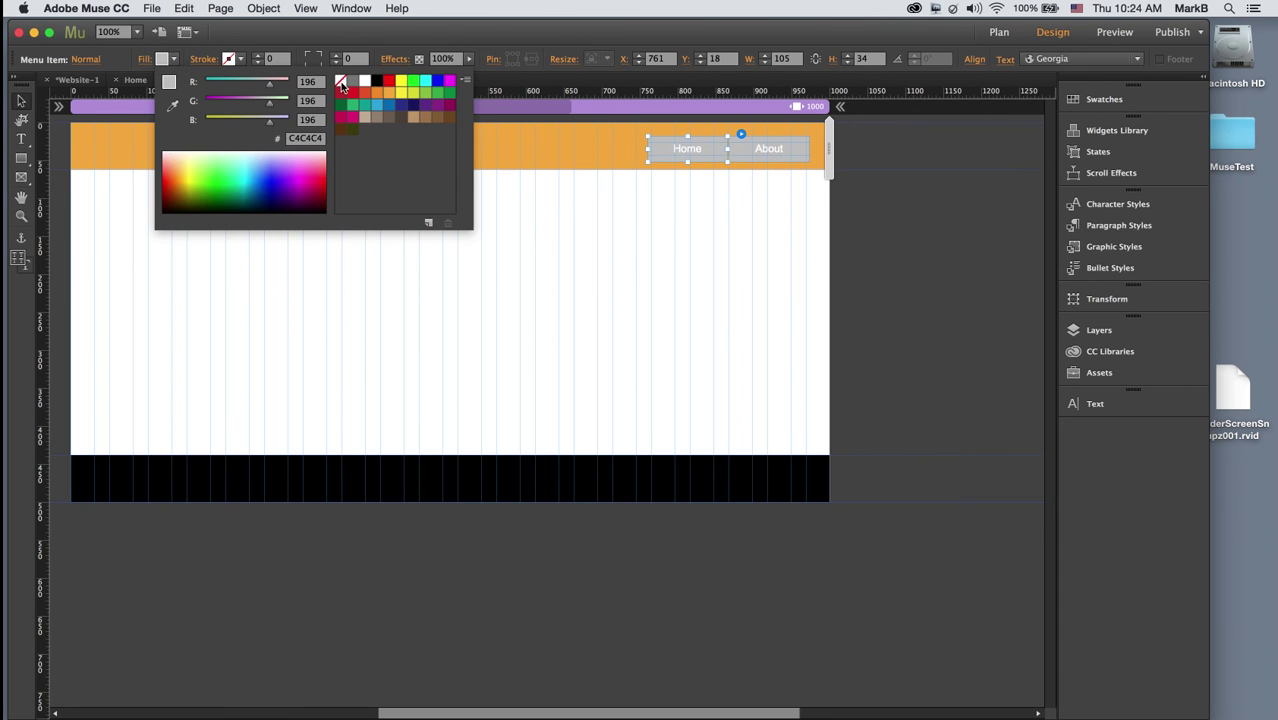
left_click(340, 82)
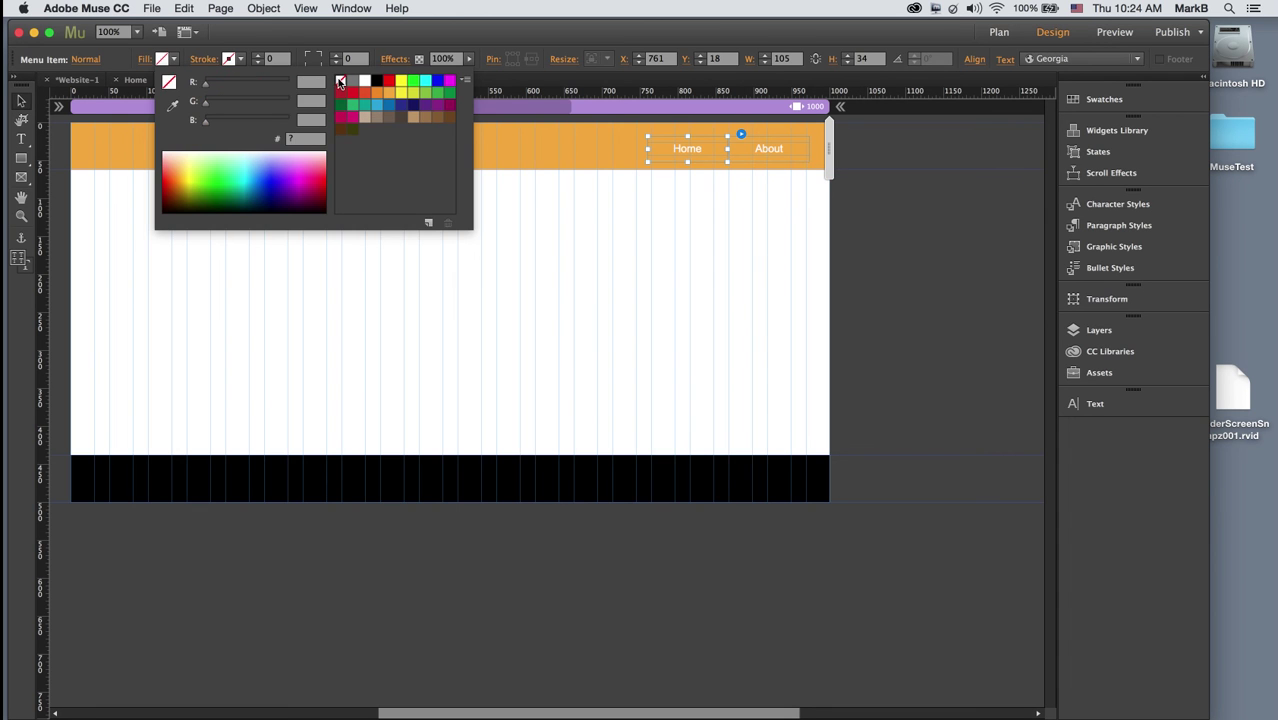
left_click(751, 221)
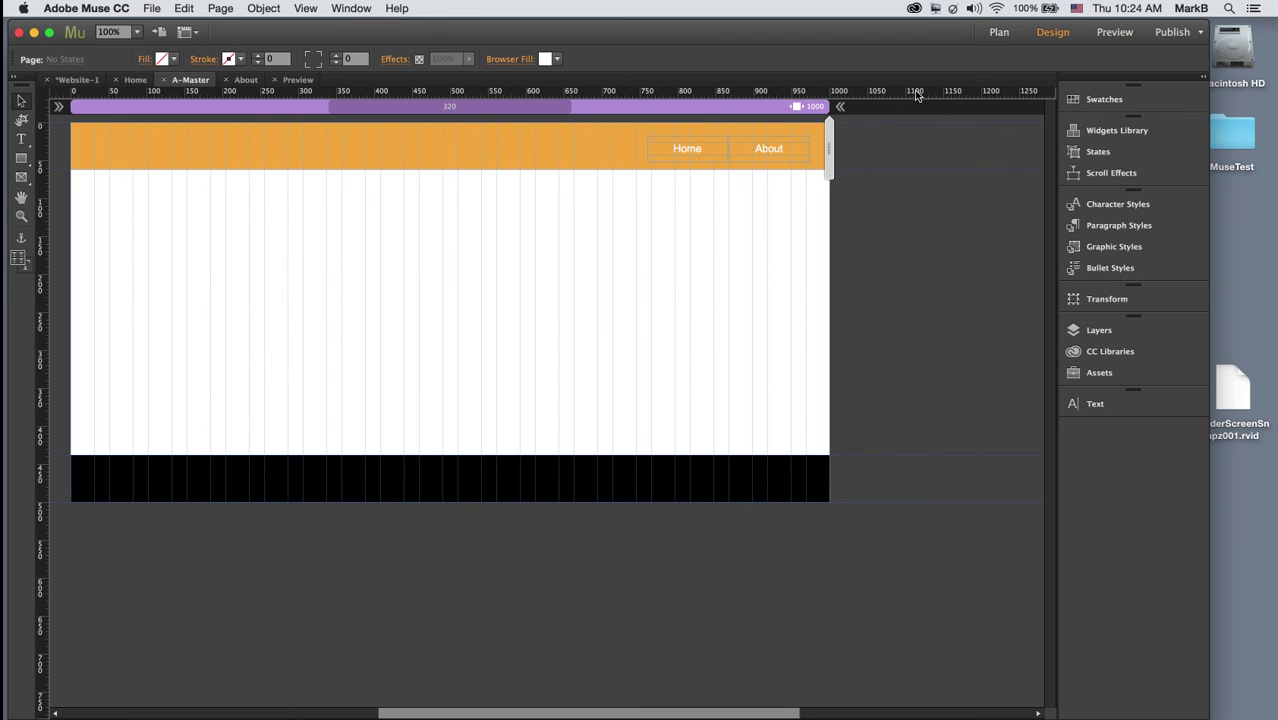
Step: Refresh the site preview and test the header menu by opening the Home page and returning to the About page
left_click(297, 80)
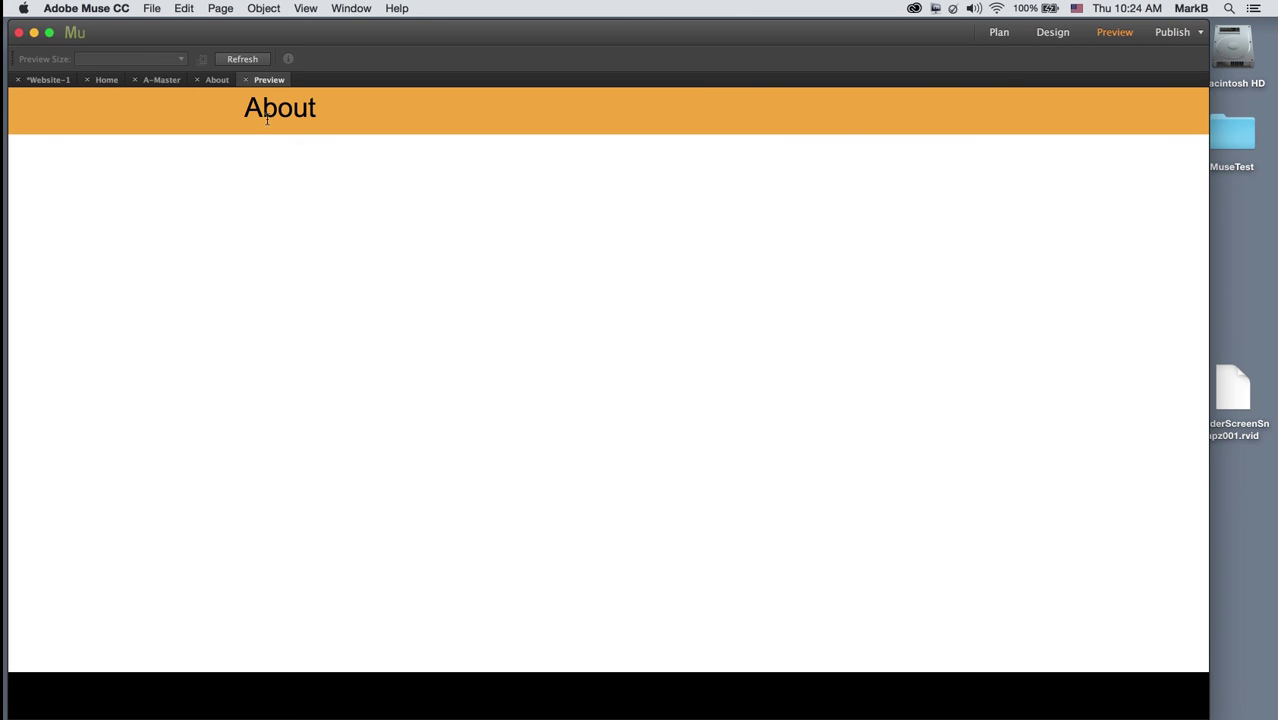
left_click(254, 59)
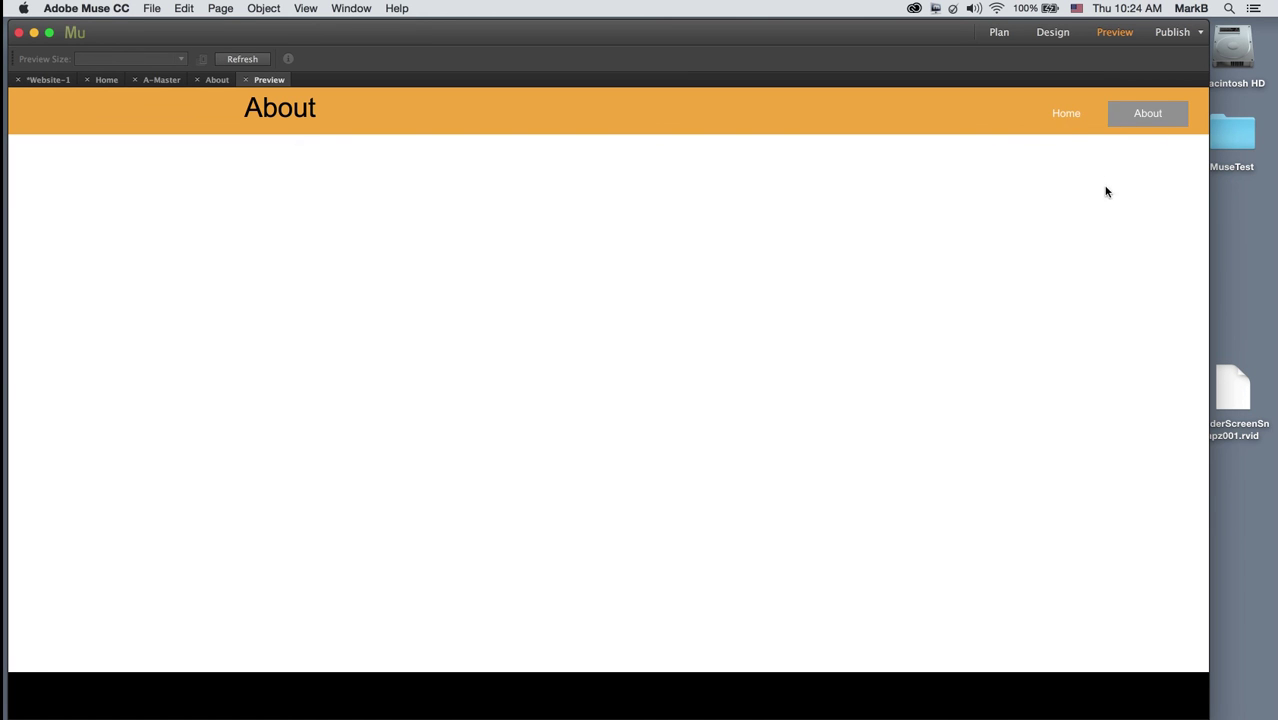
left_click(1066, 114)
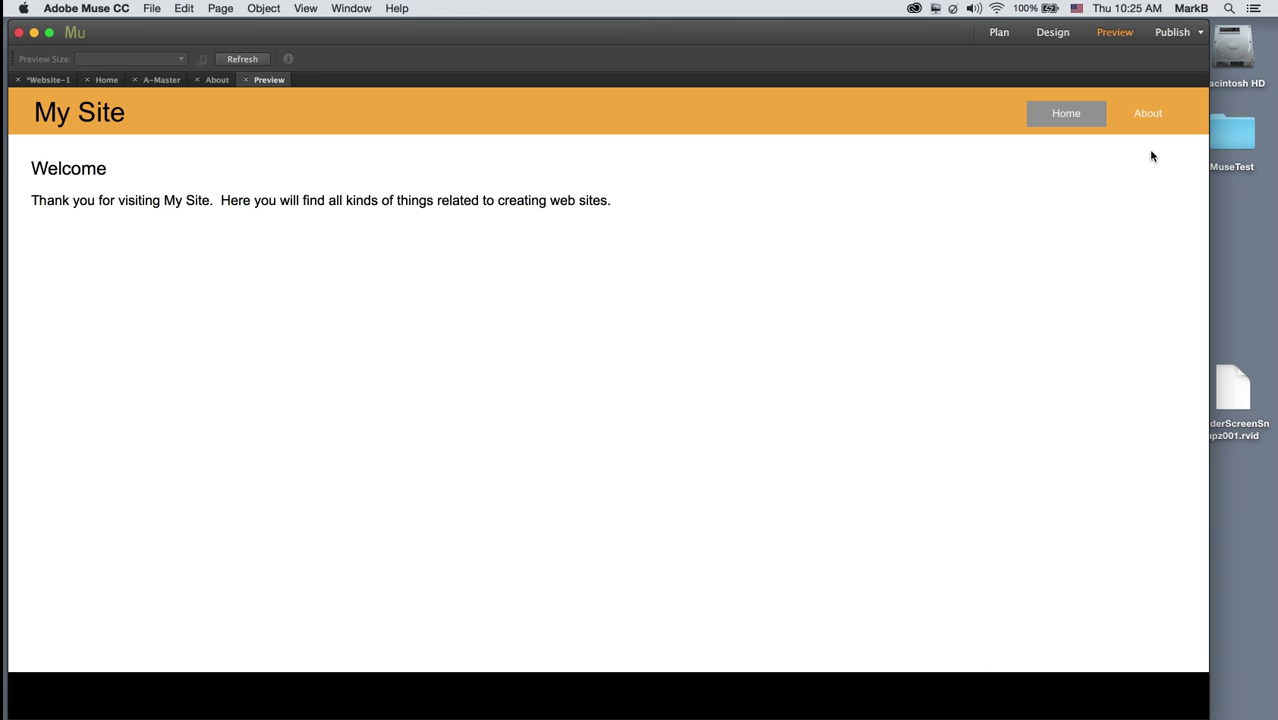
left_click(1148, 119)
left_click(1148, 119)
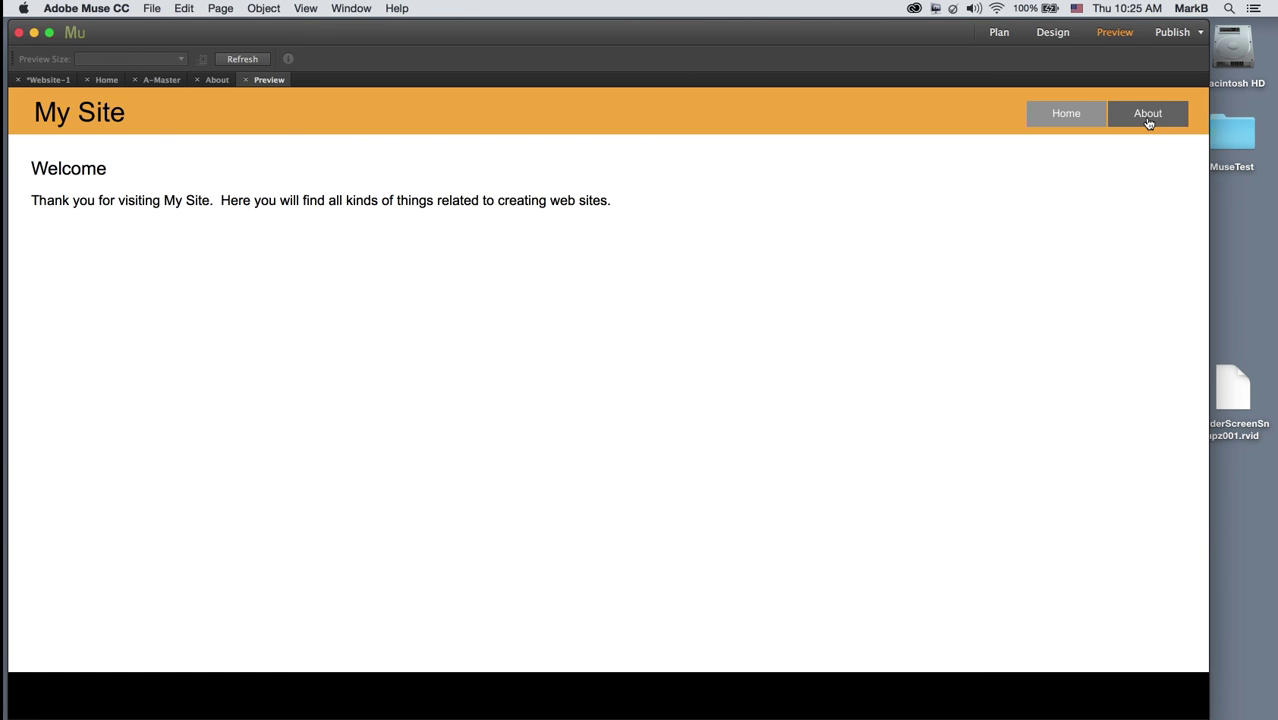
left_click(1148, 119)
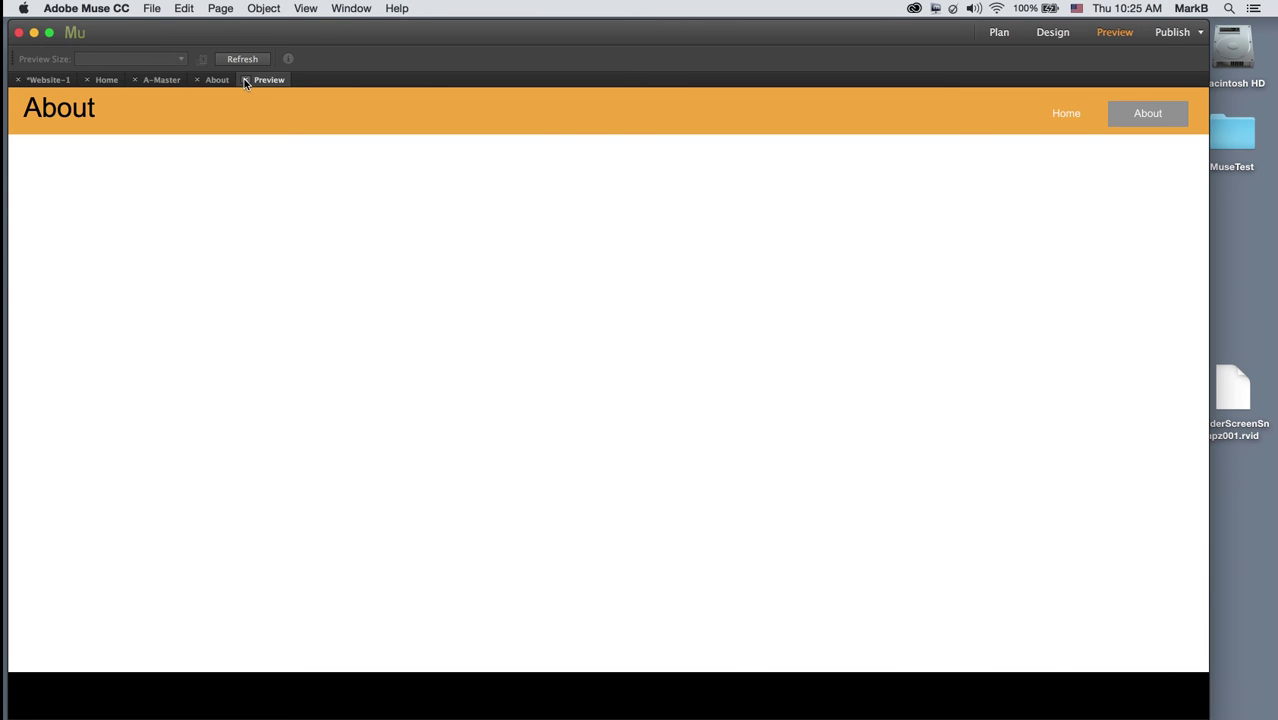
Step: Place a horizontal menu widget in the A-Master footer, set its menu type to Manual, and deselect it
left_click(157, 80)
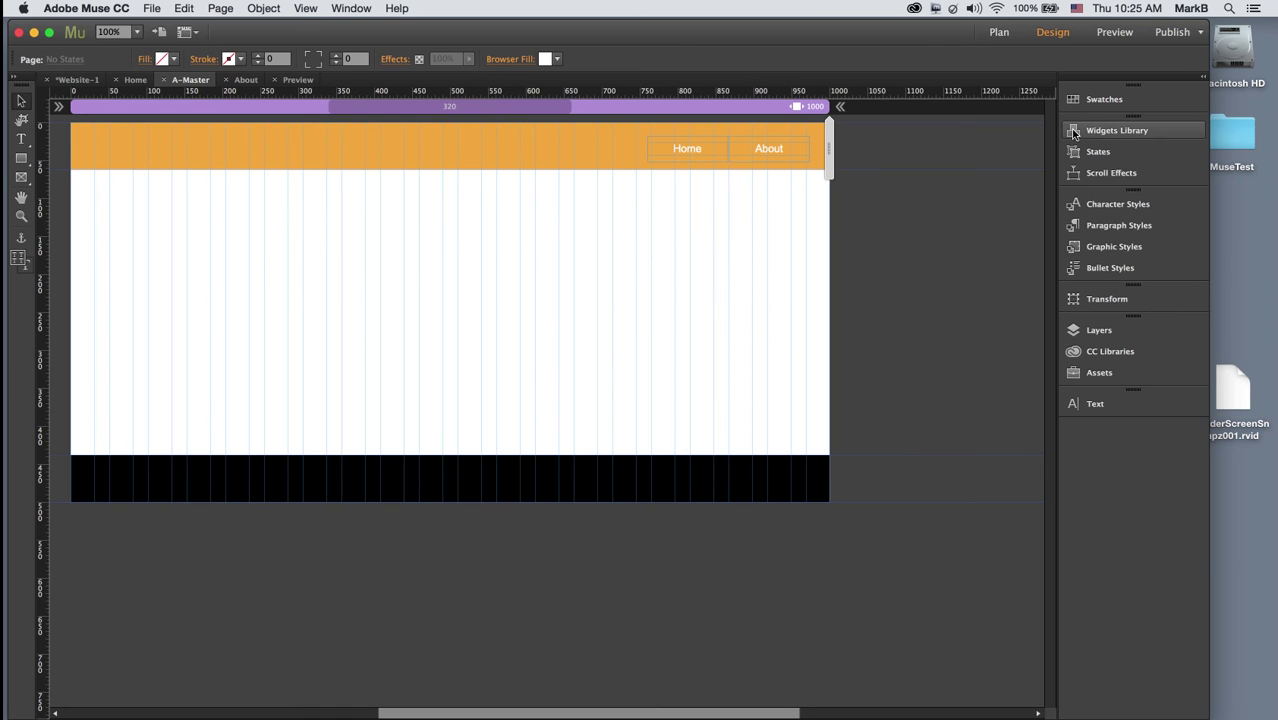
left_click(1115, 130)
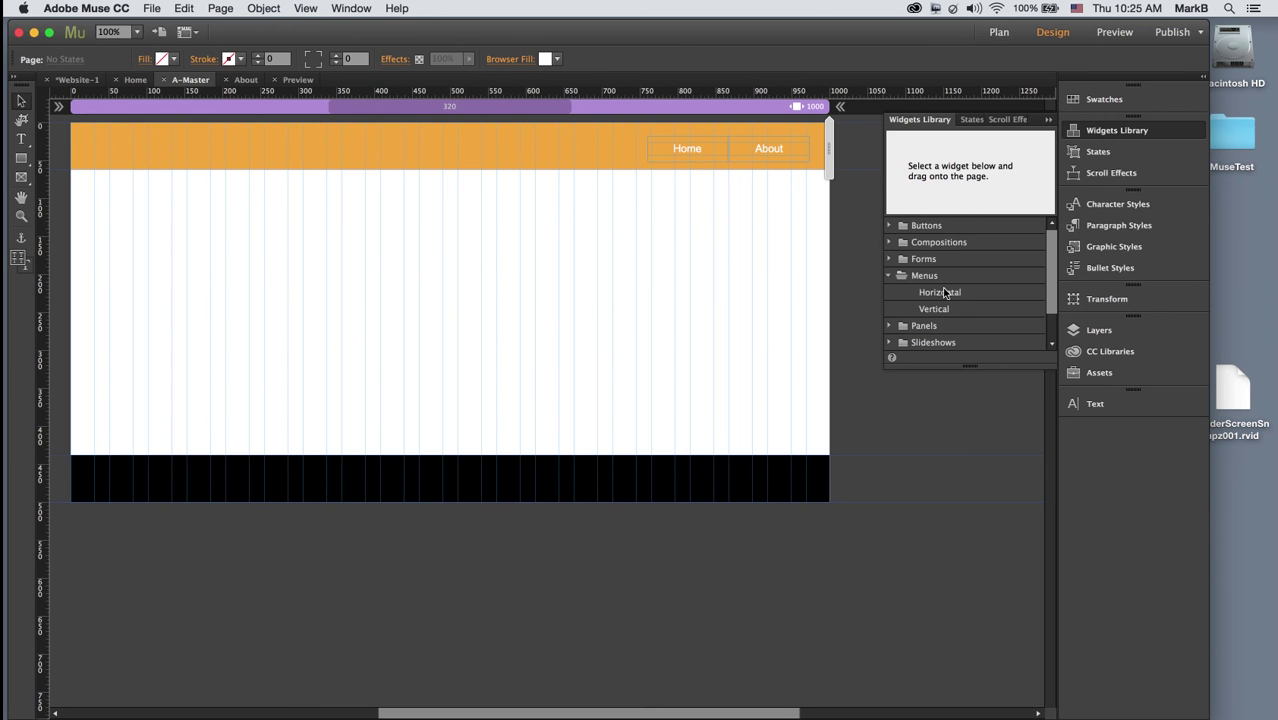
left_click(944, 292)
left_click_drag(944, 292, 604, 473)
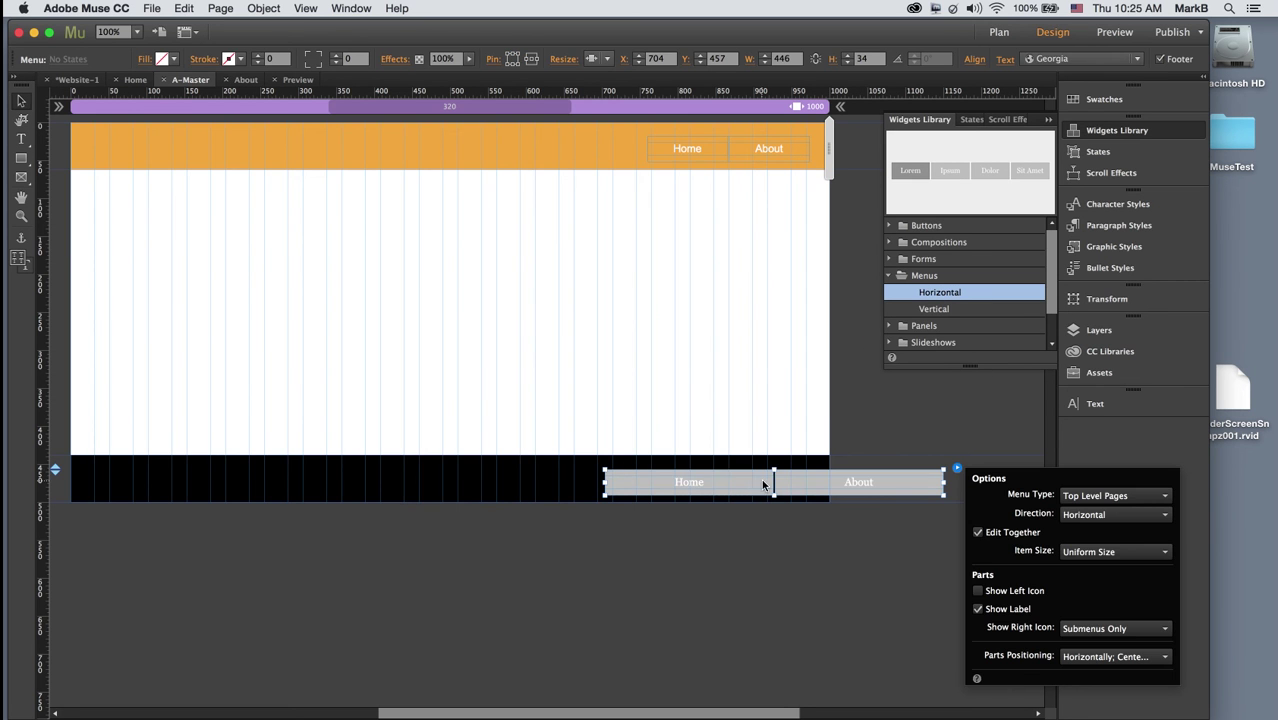
left_click(1085, 497)
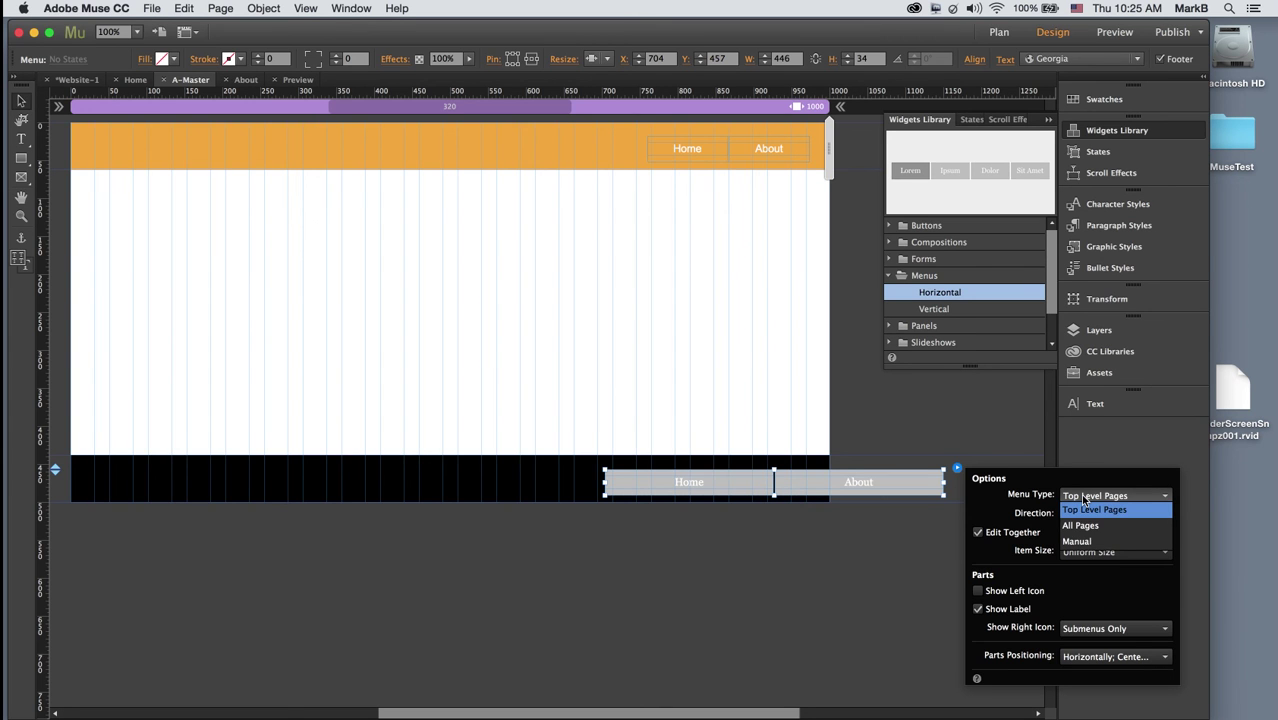
left_click(1082, 541)
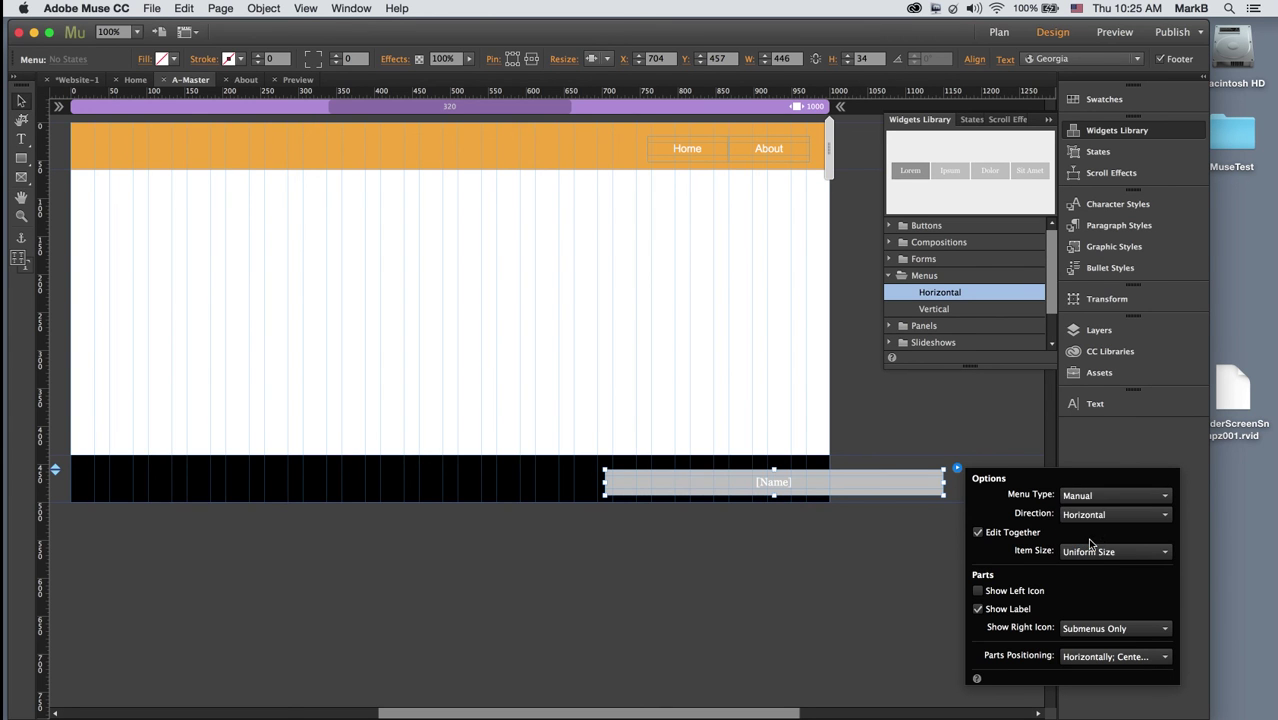
left_click(936, 432)
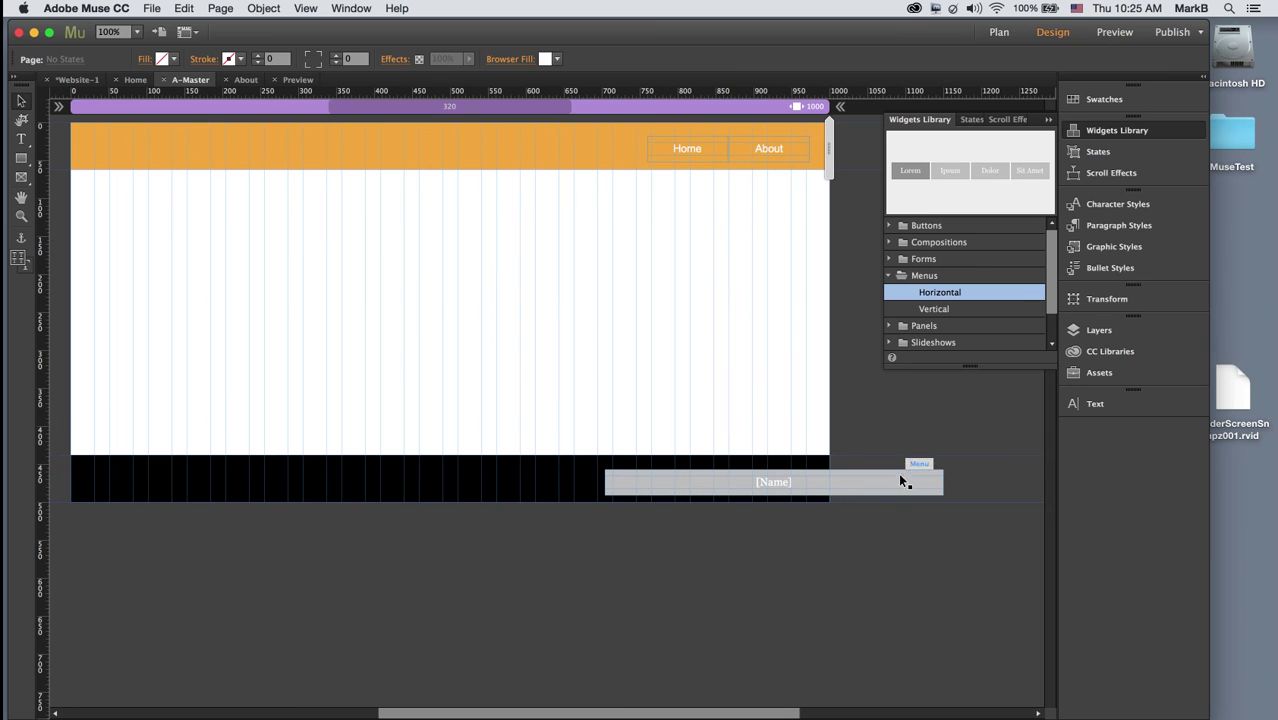
Step: Move the footer menu to about X 522, Y 452 and narrow it from its right side to about 172 px
left_click_drag(897, 488, 759, 483)
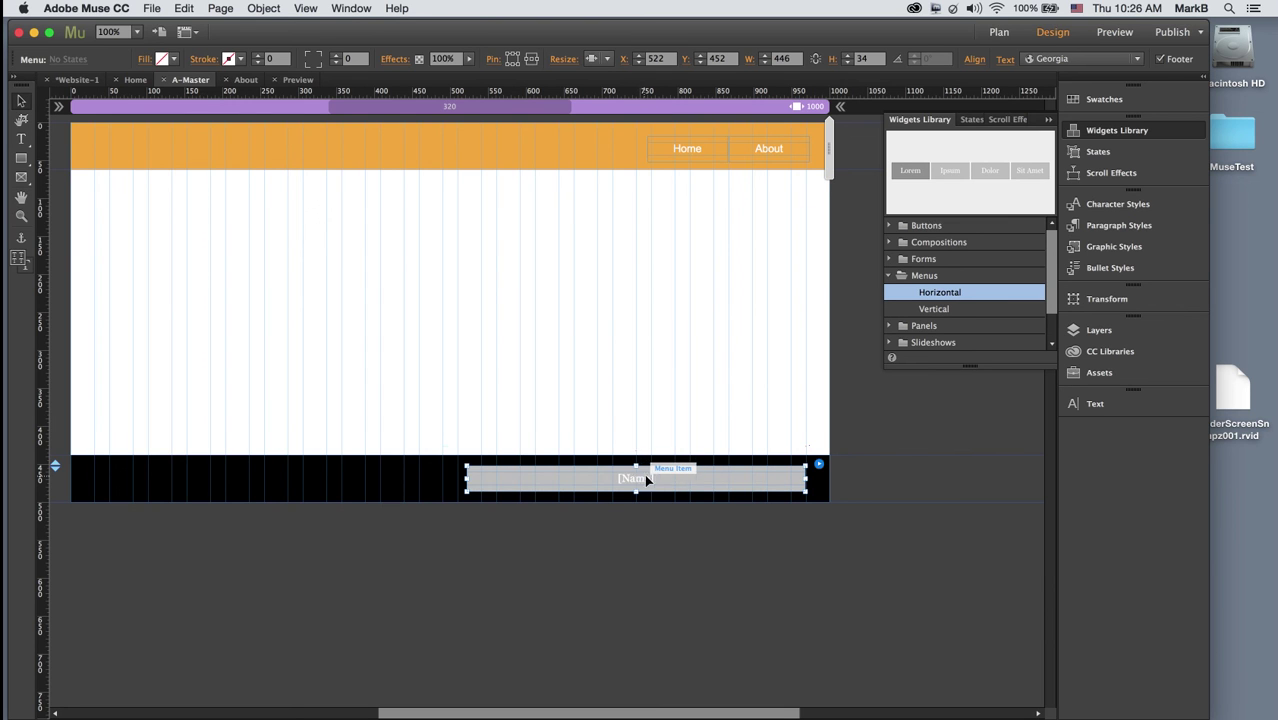
left_click_drag(806, 478, 597, 478)
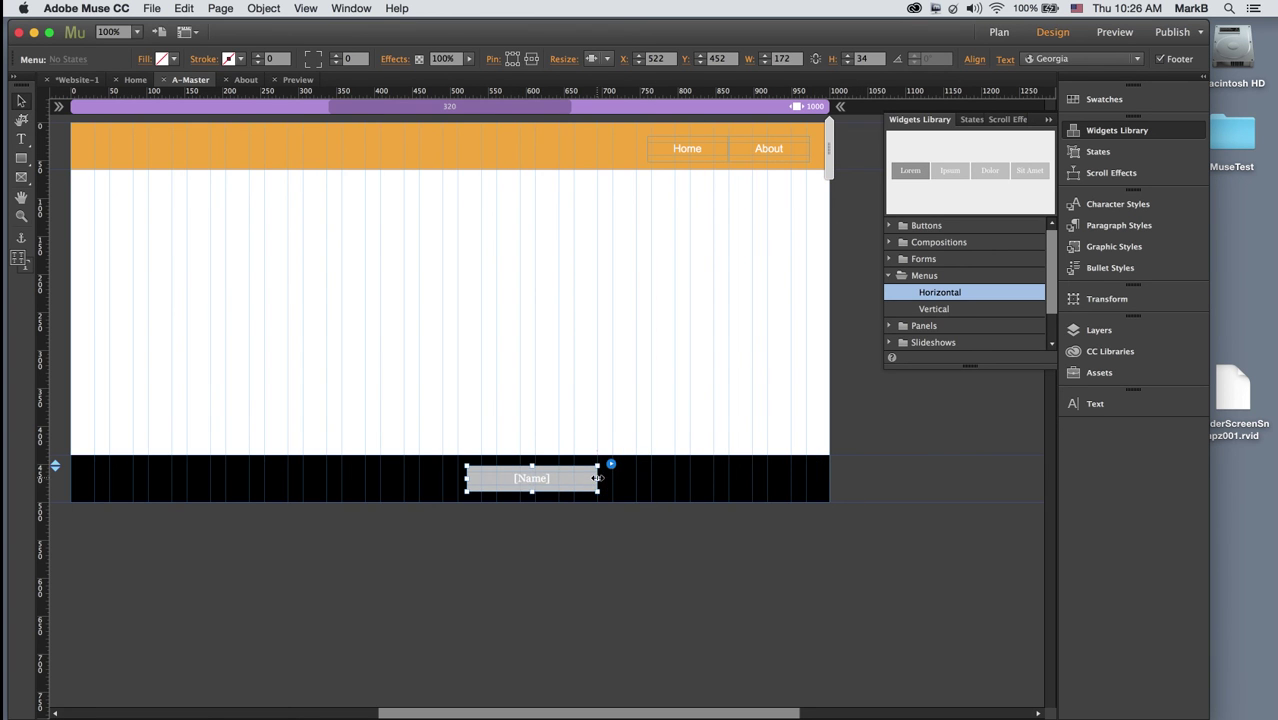
Step: Replace the "[Name]" placeholder label of the footer menu item with "Facebook"
left_click(541, 480)
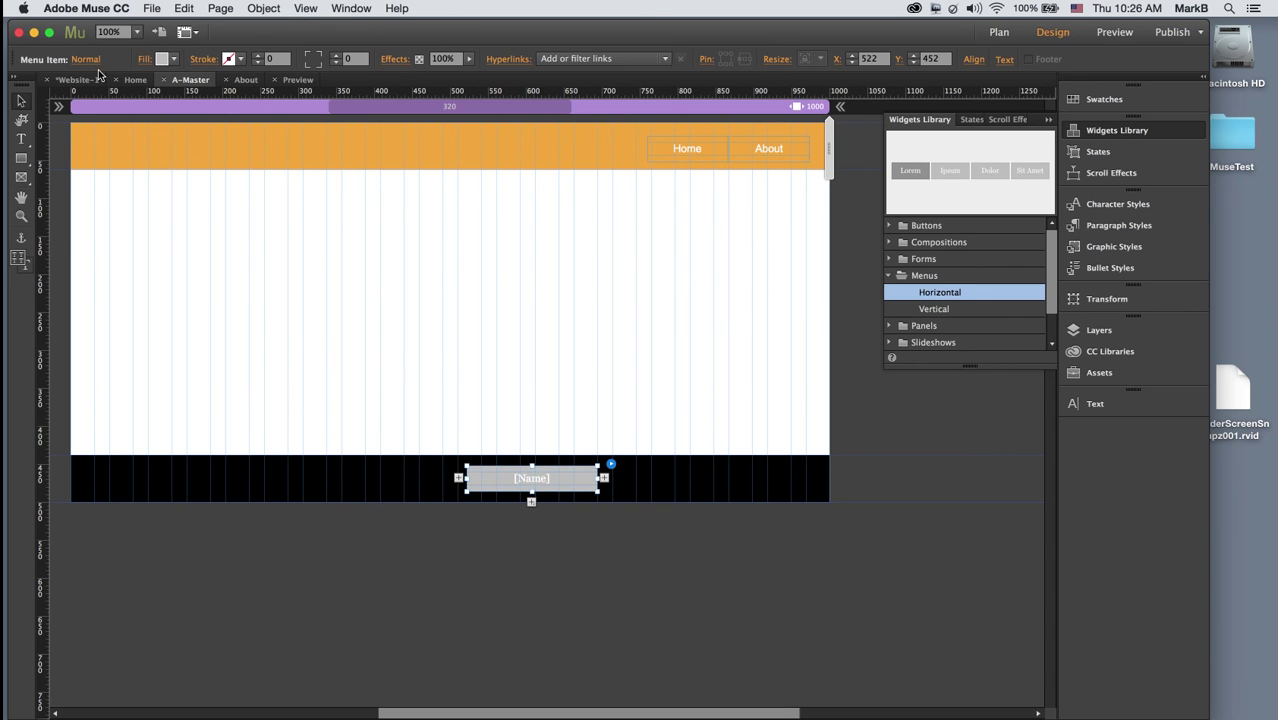
left_click(539, 481)
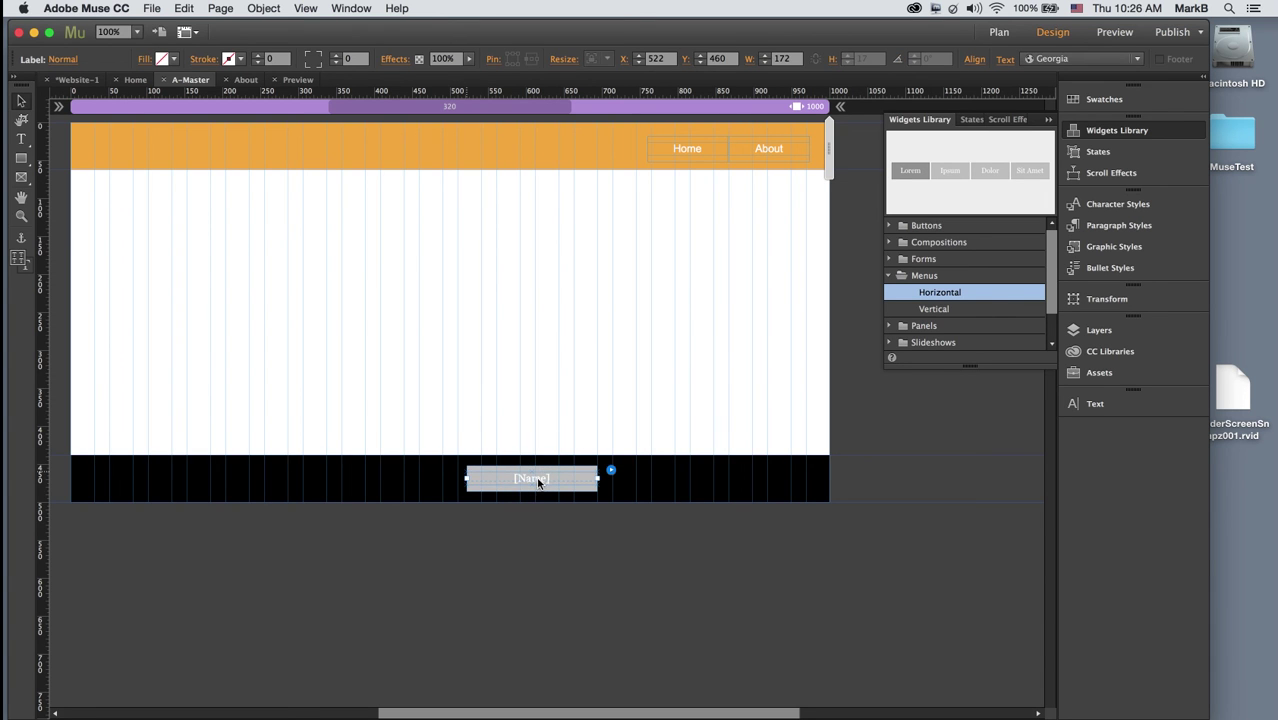
double_click(539, 481)
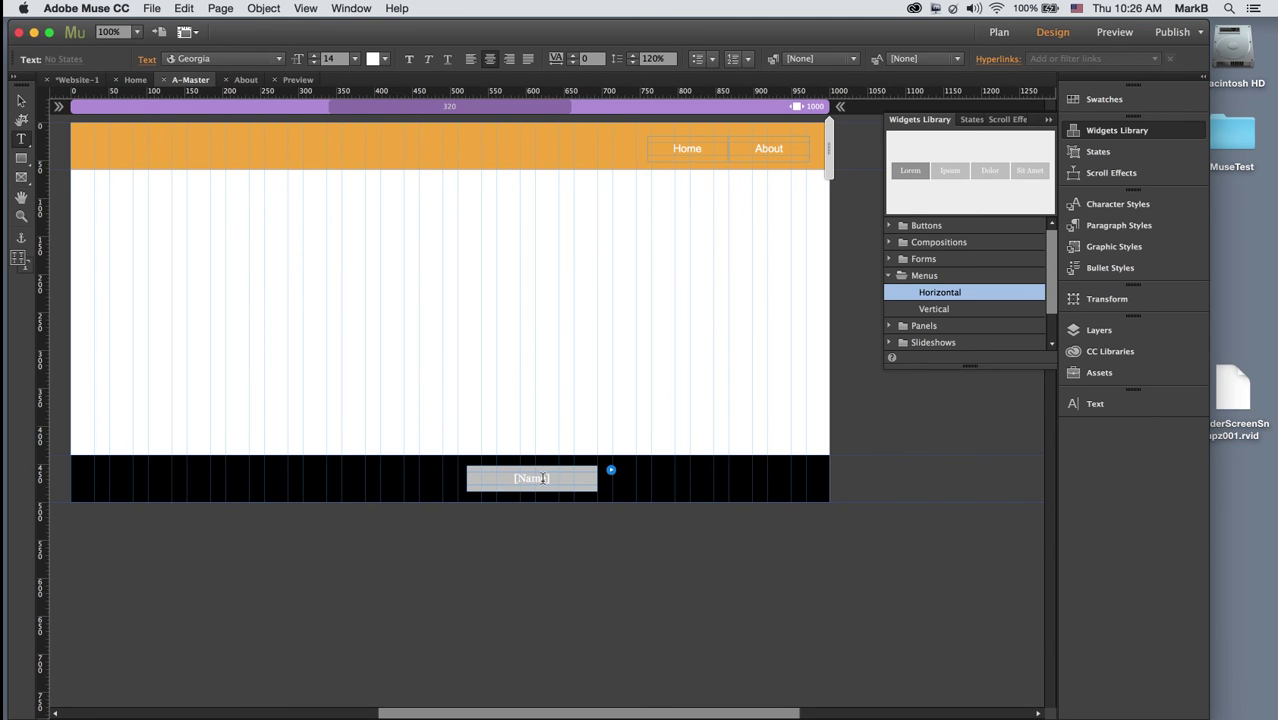
left_click_drag(549, 479, 512, 478)
type("Facebook")
key("Return")
key("BackSpace")
left_click(21, 101)
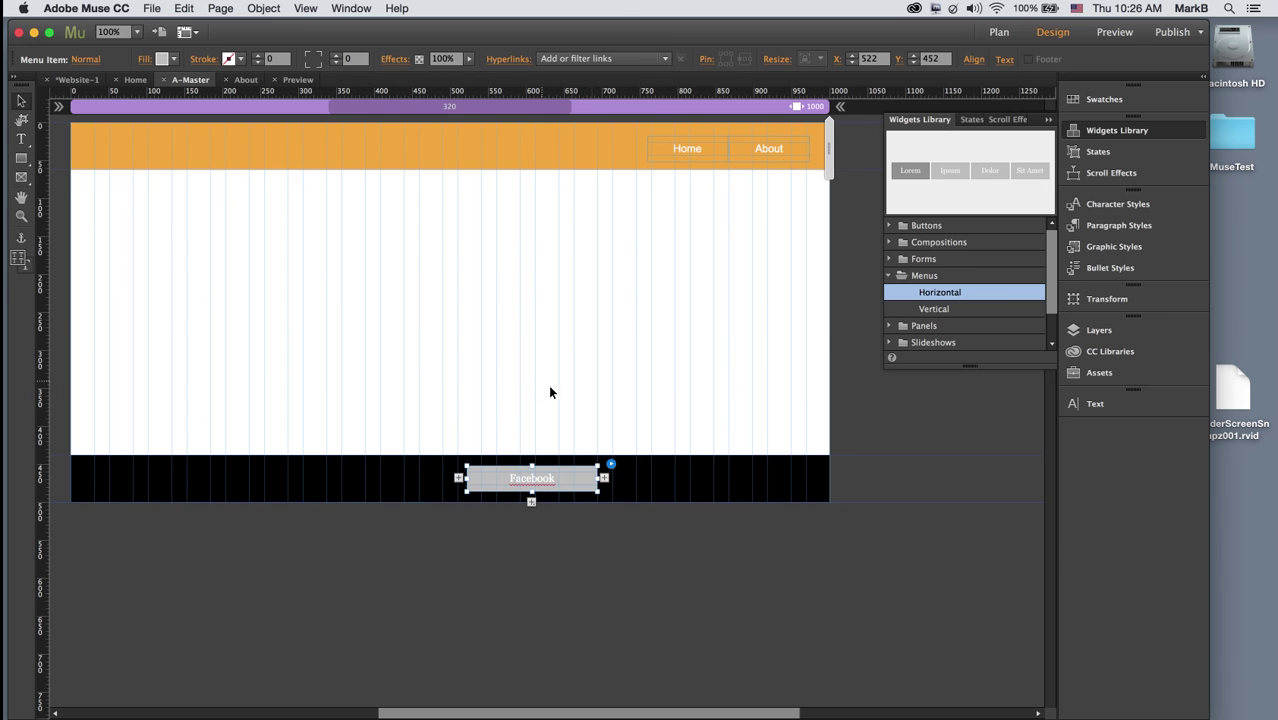
Step: Add two more items to the footer menu and widen the menu from its left side to about 270 px
left_click(604, 479)
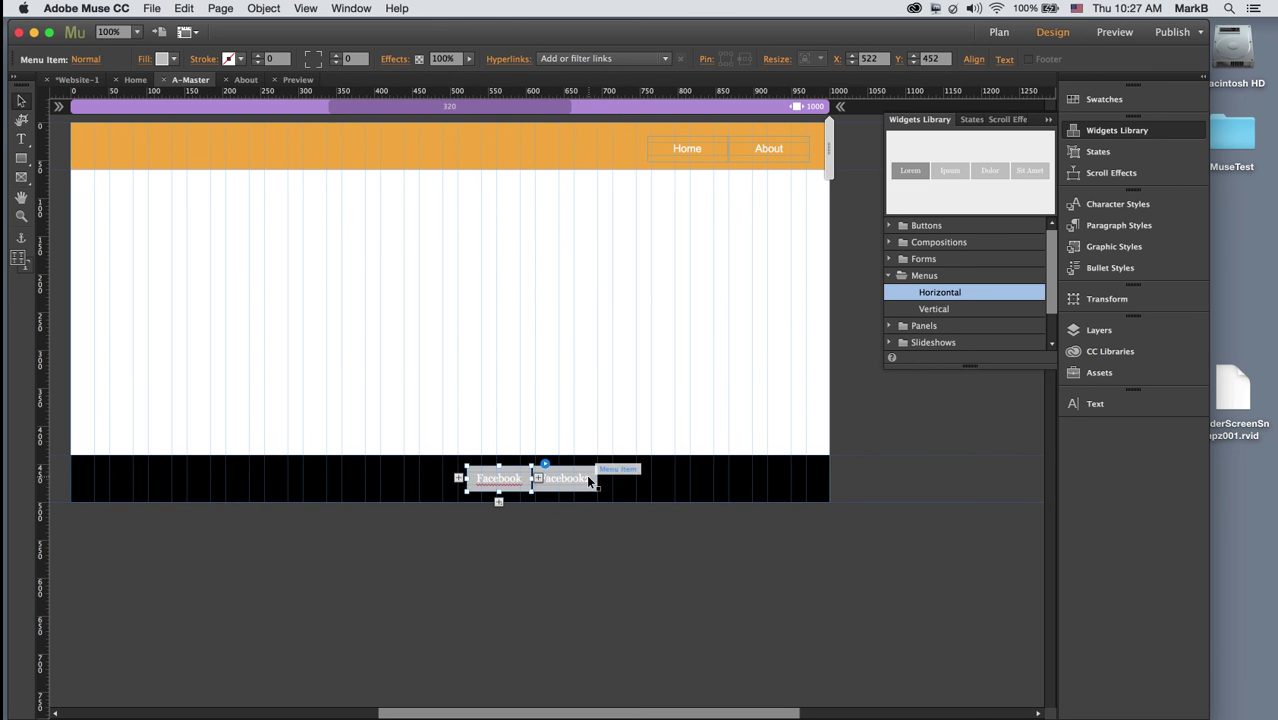
left_click(604, 479)
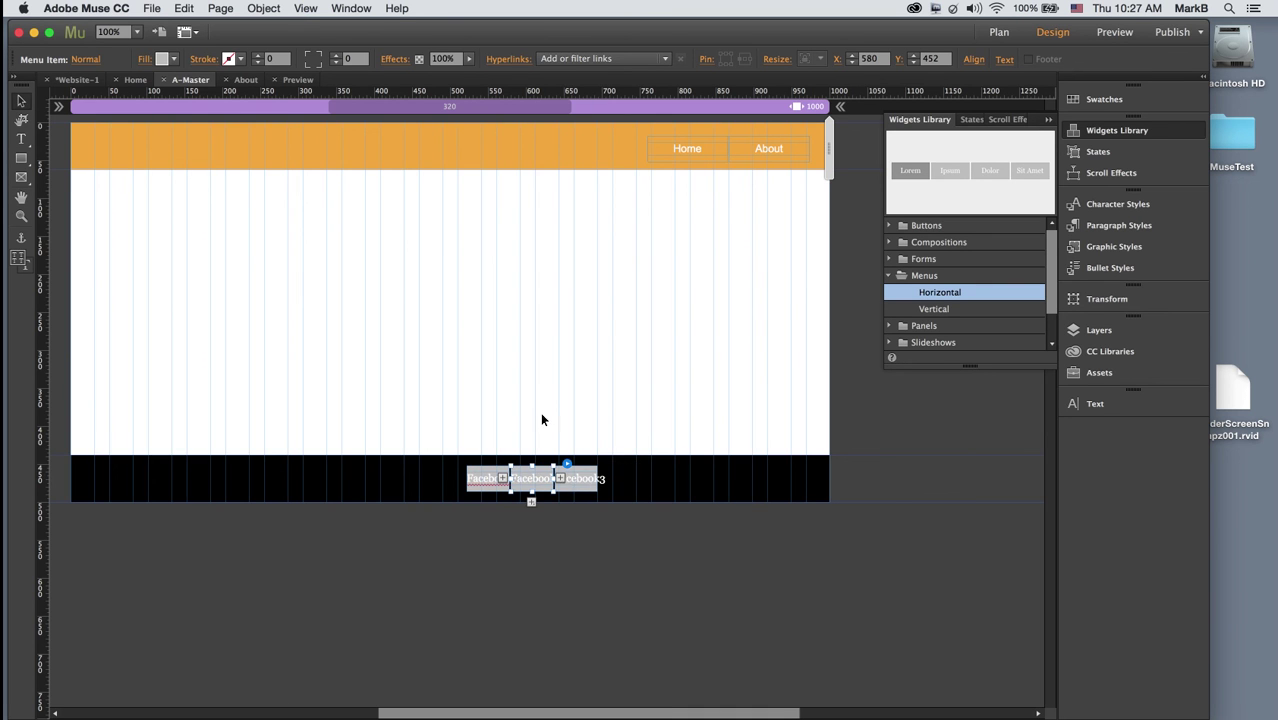
left_click(530, 392)
left_click(588, 483)
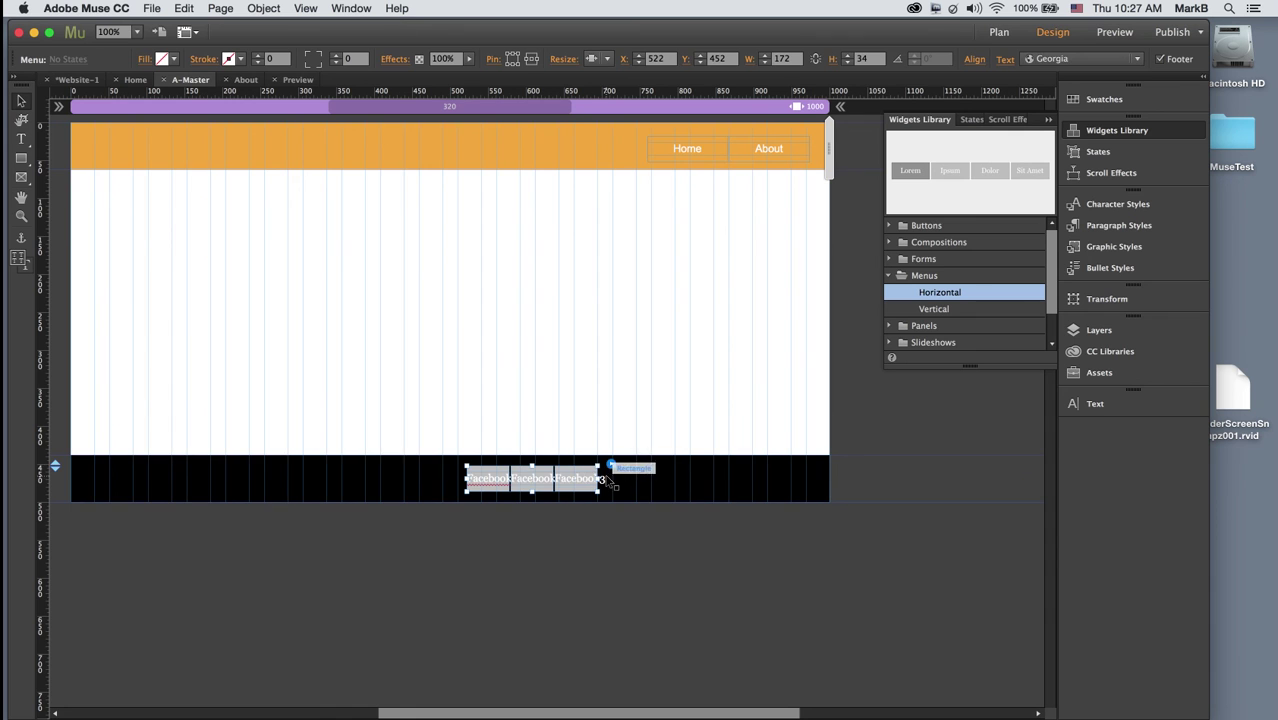
left_click_drag(466, 479, 392, 480)
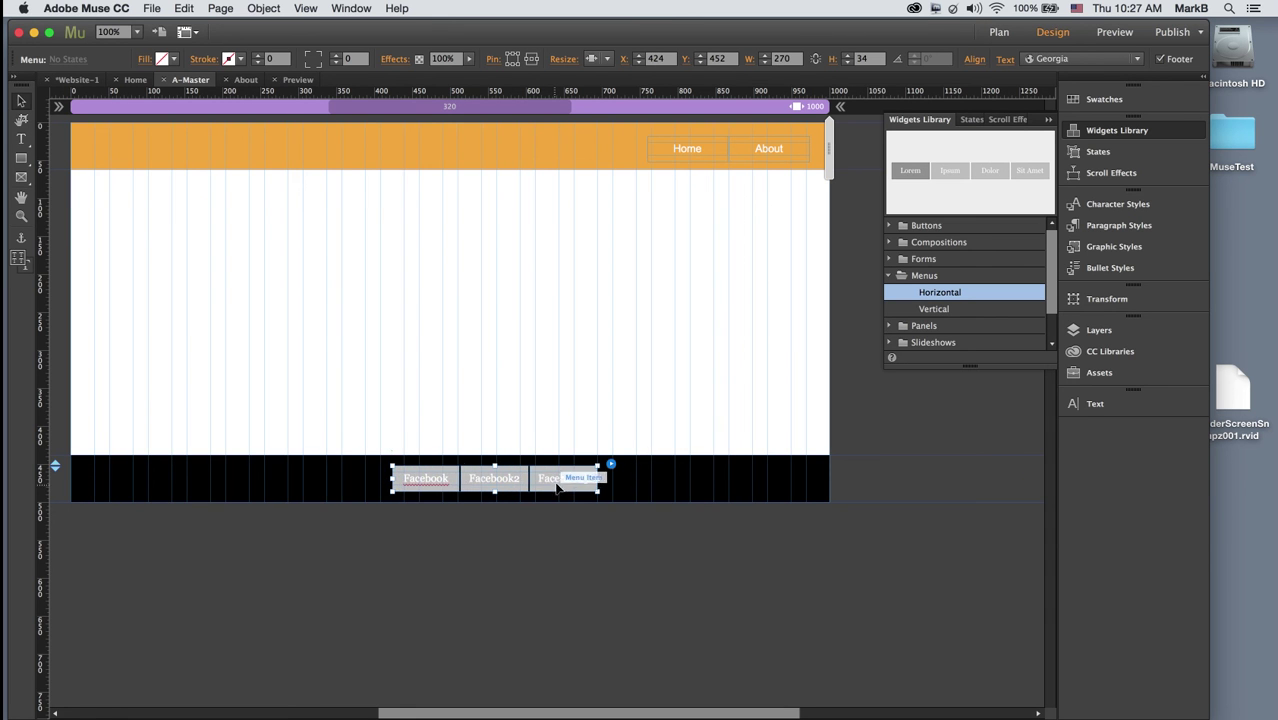
Step: Move the footer menu to about X 712, Y 452 and relabel its second and third items "YouTube" and "Twitter"
left_click_drag(562, 482, 779, 486)
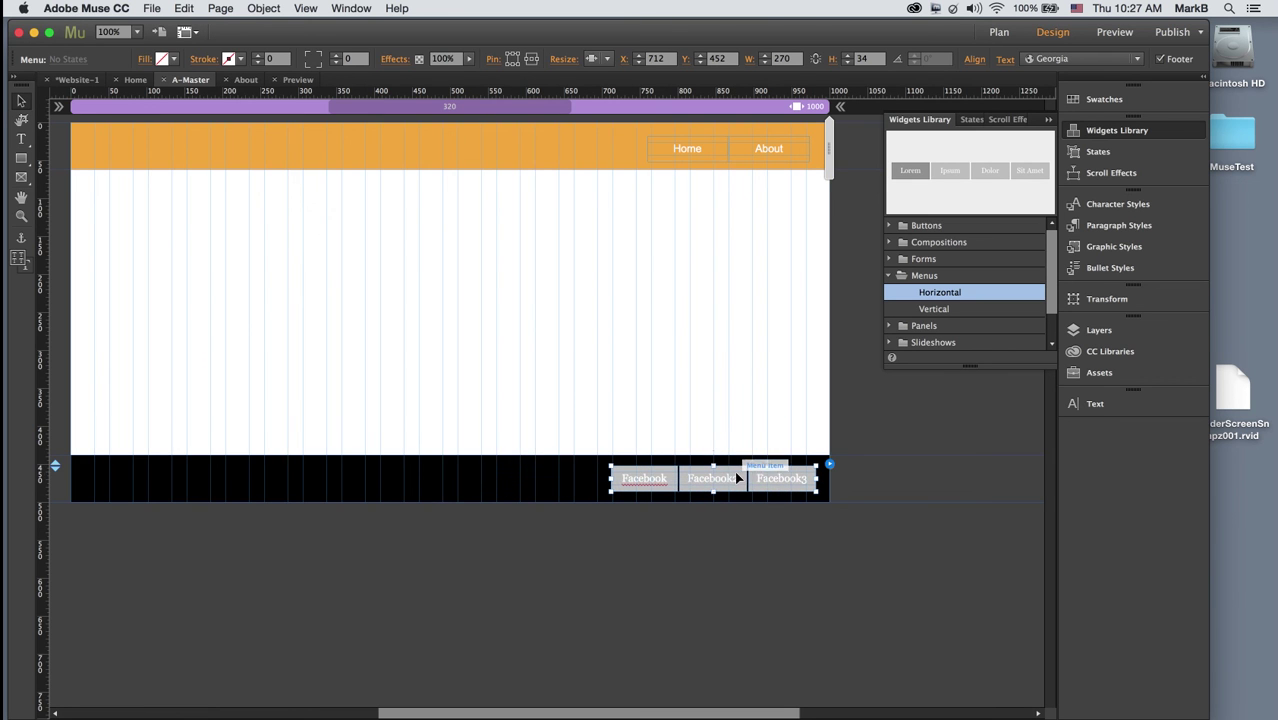
left_click(710, 414)
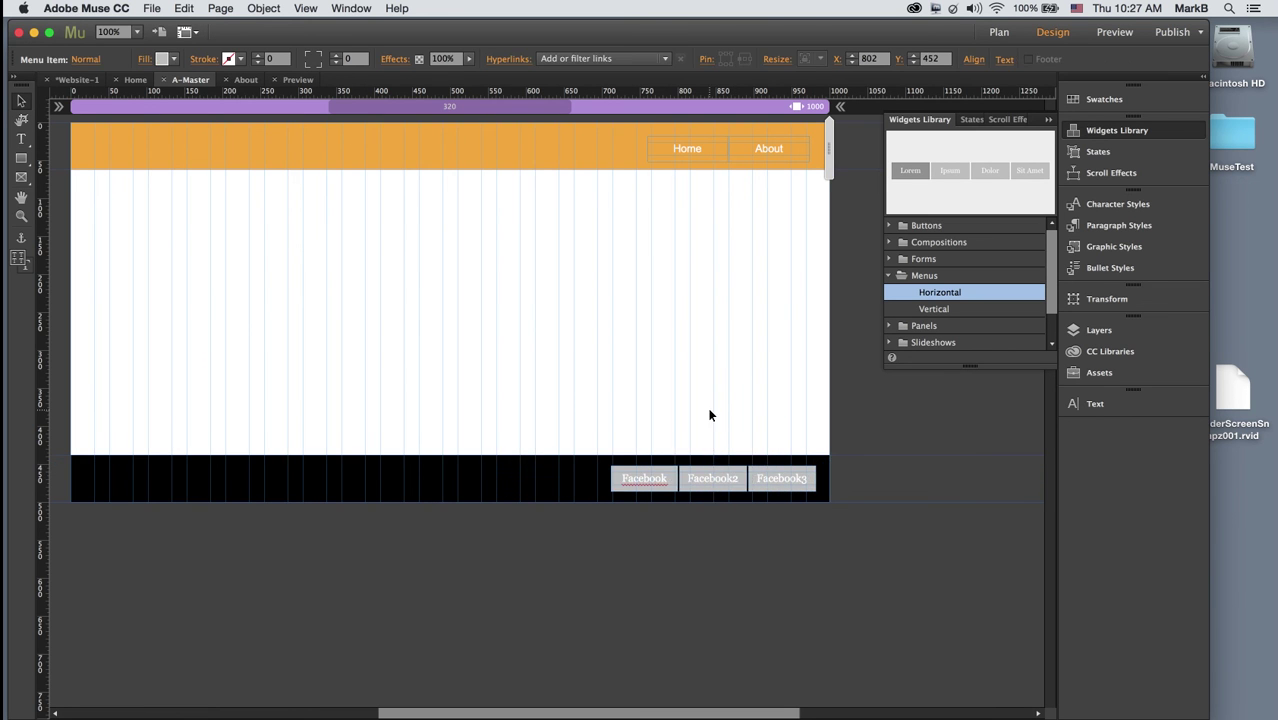
left_click(714, 487)
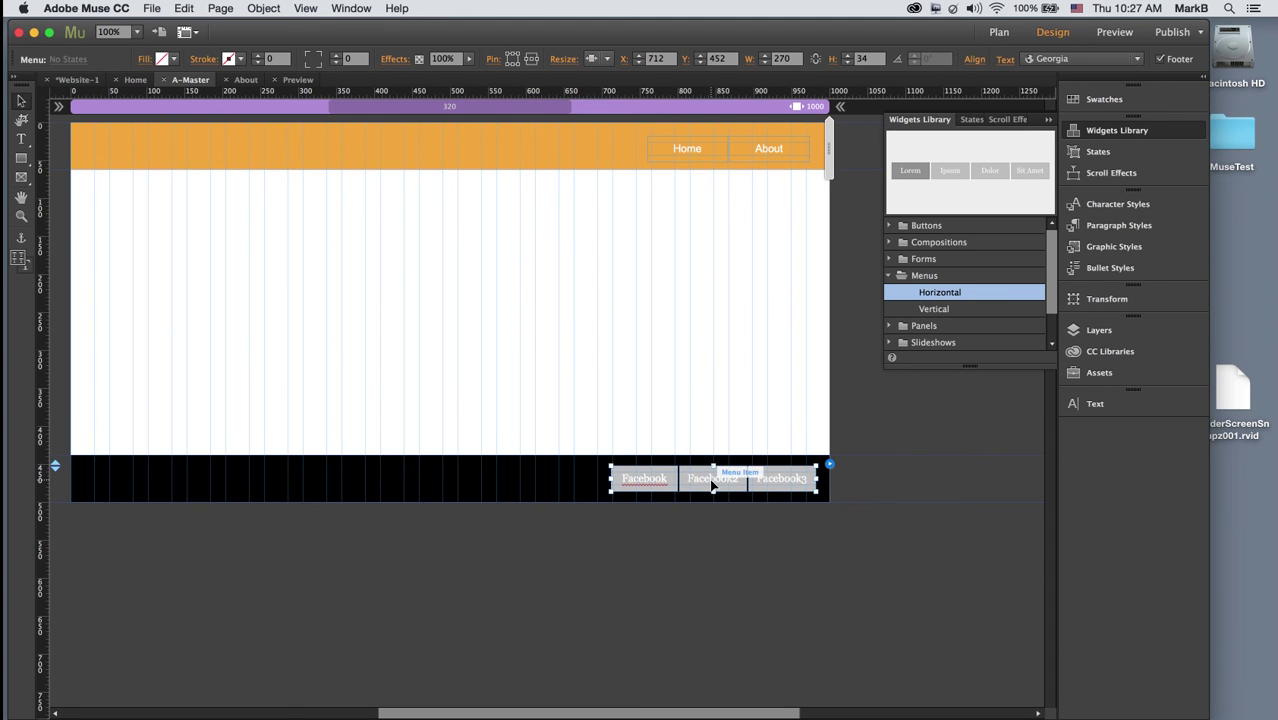
left_click(713, 485)
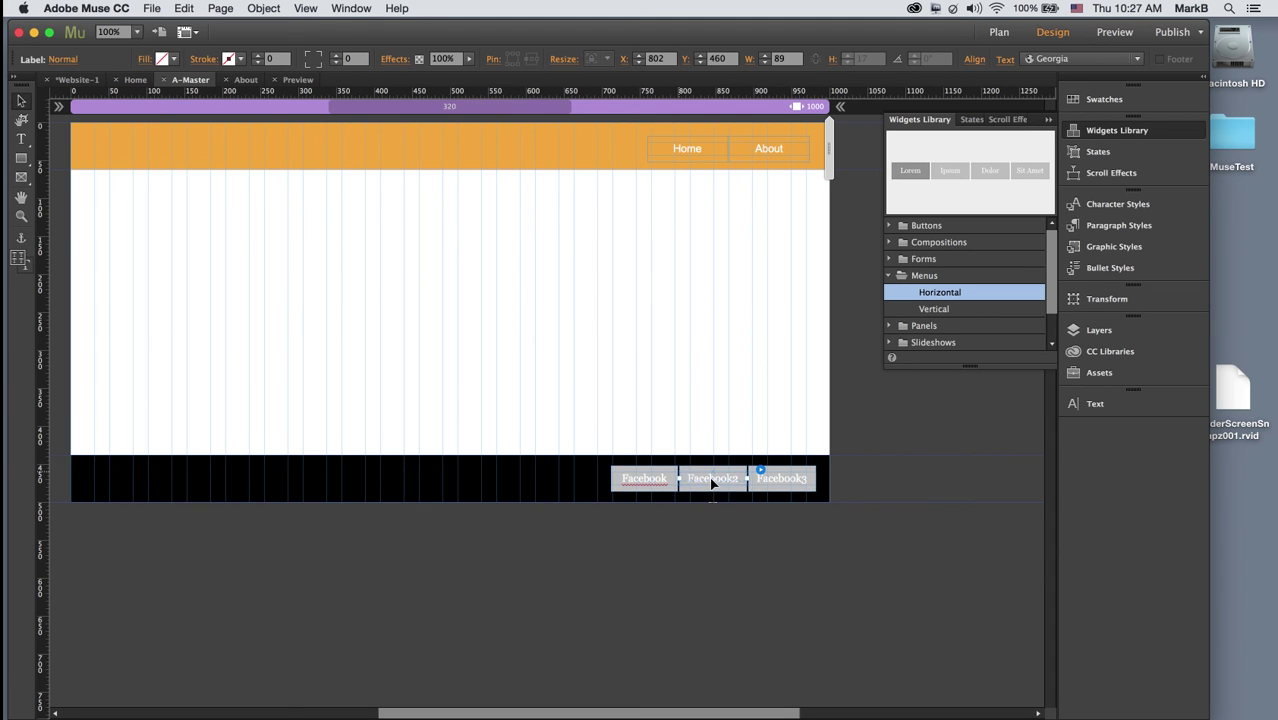
left_click(712, 480)
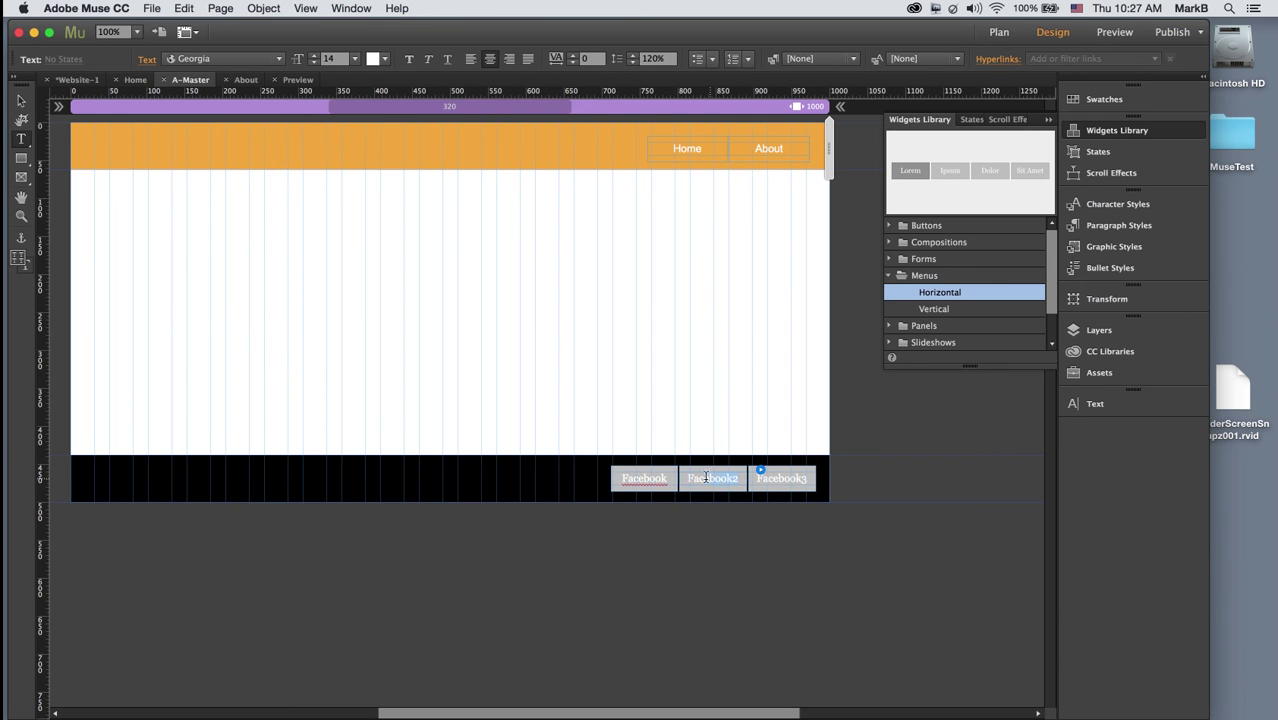
key("BackSpace")
type("YouTube")
type("Twitter")
left_click(24, 103)
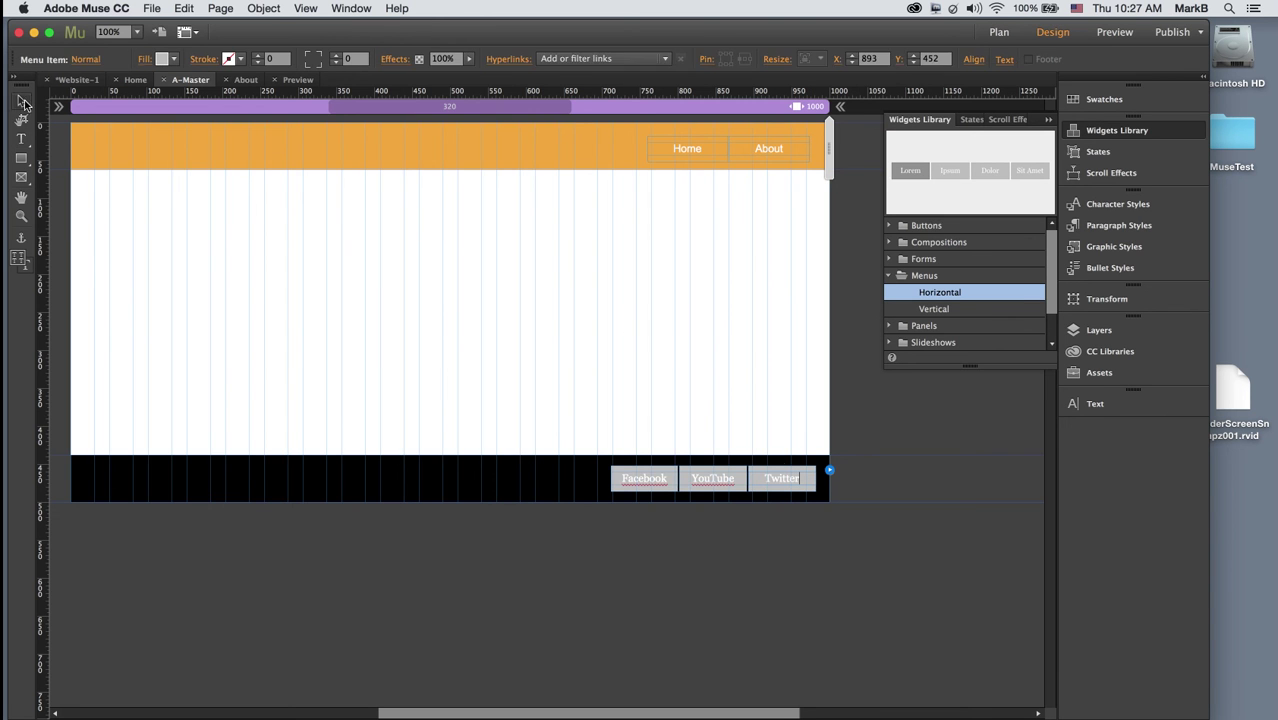
left_click(665, 345)
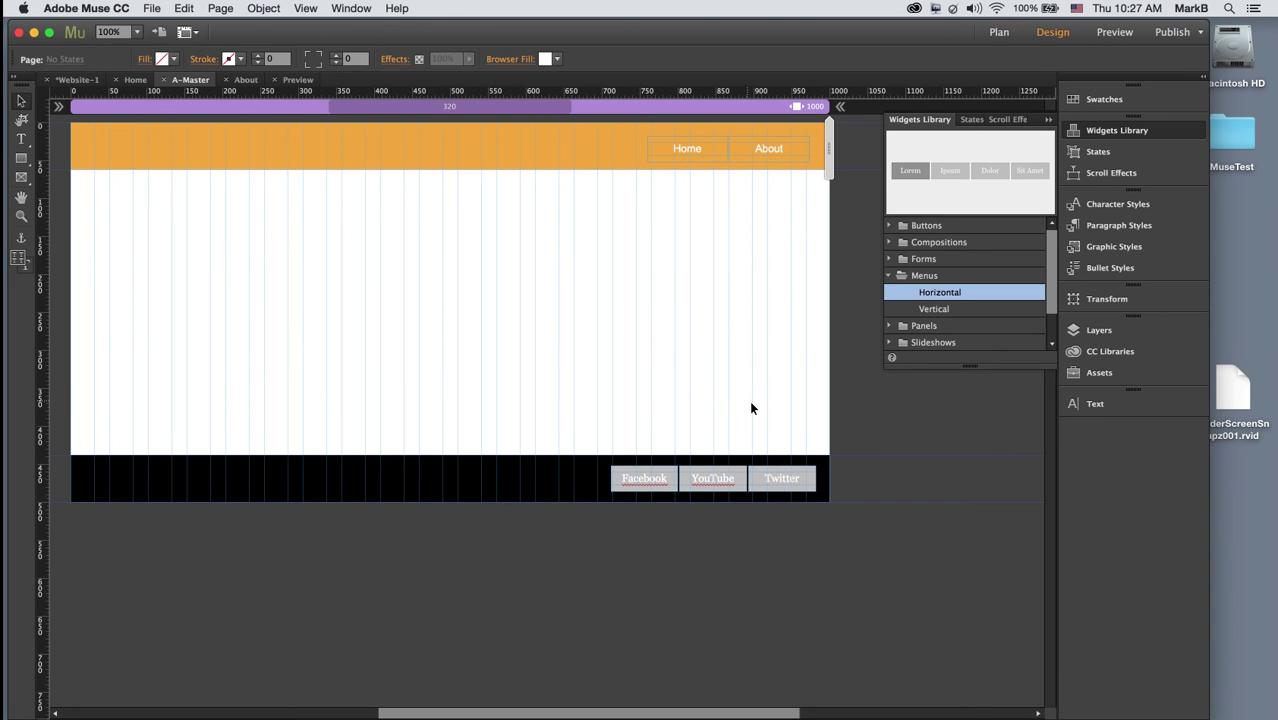
Step: Format the whole footer menu's text as all caps in the Arial web-safe font
left_click(660, 481)
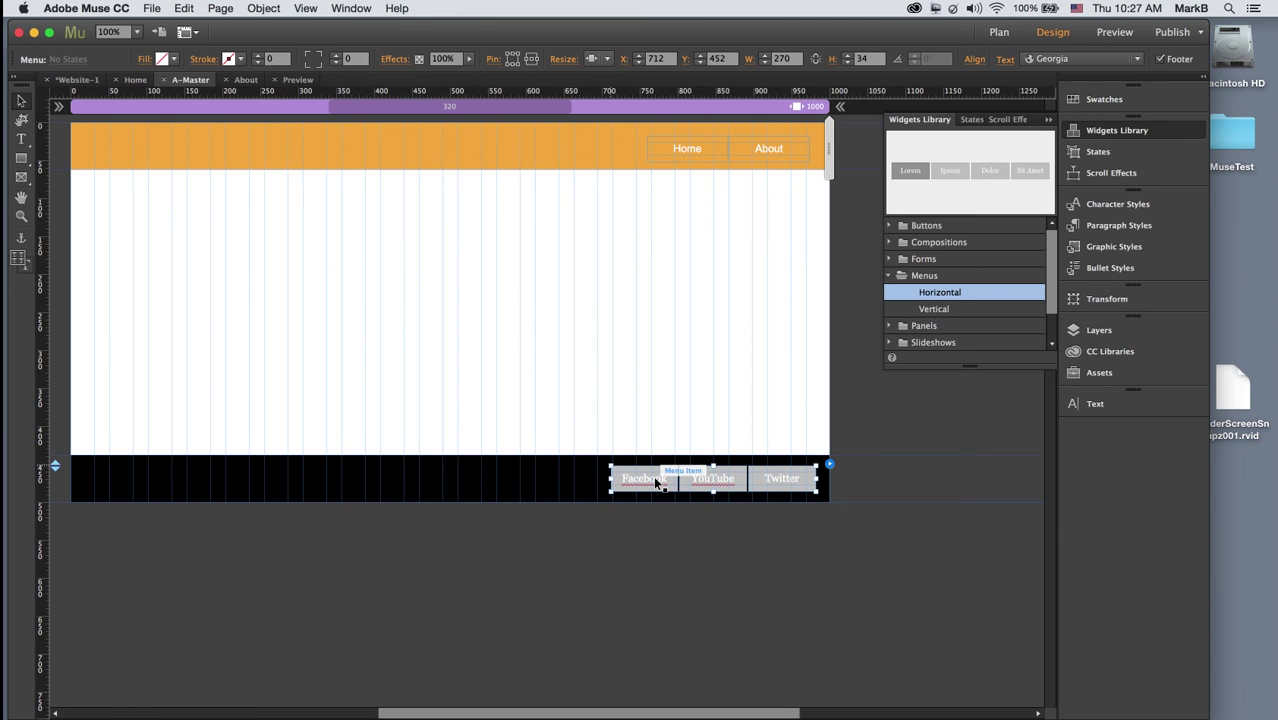
left_click(1095, 405)
left_click_drag(965, 393, 944, 198)
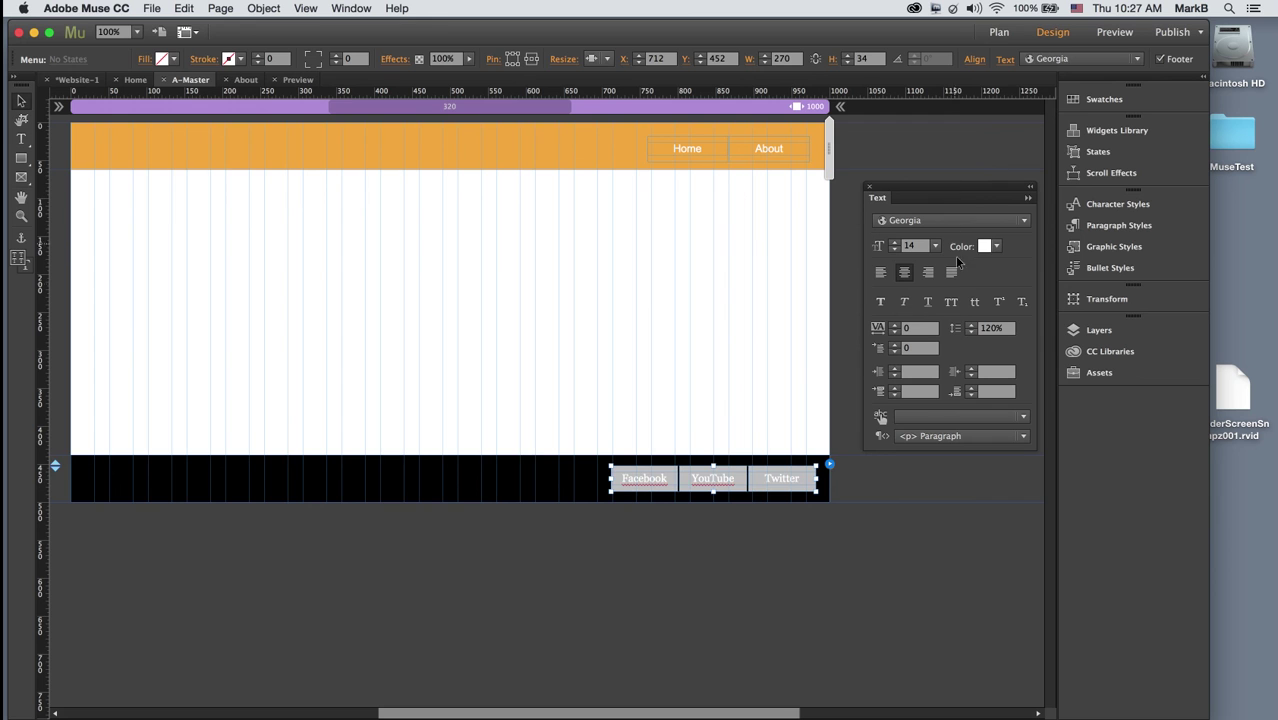
left_click(954, 304)
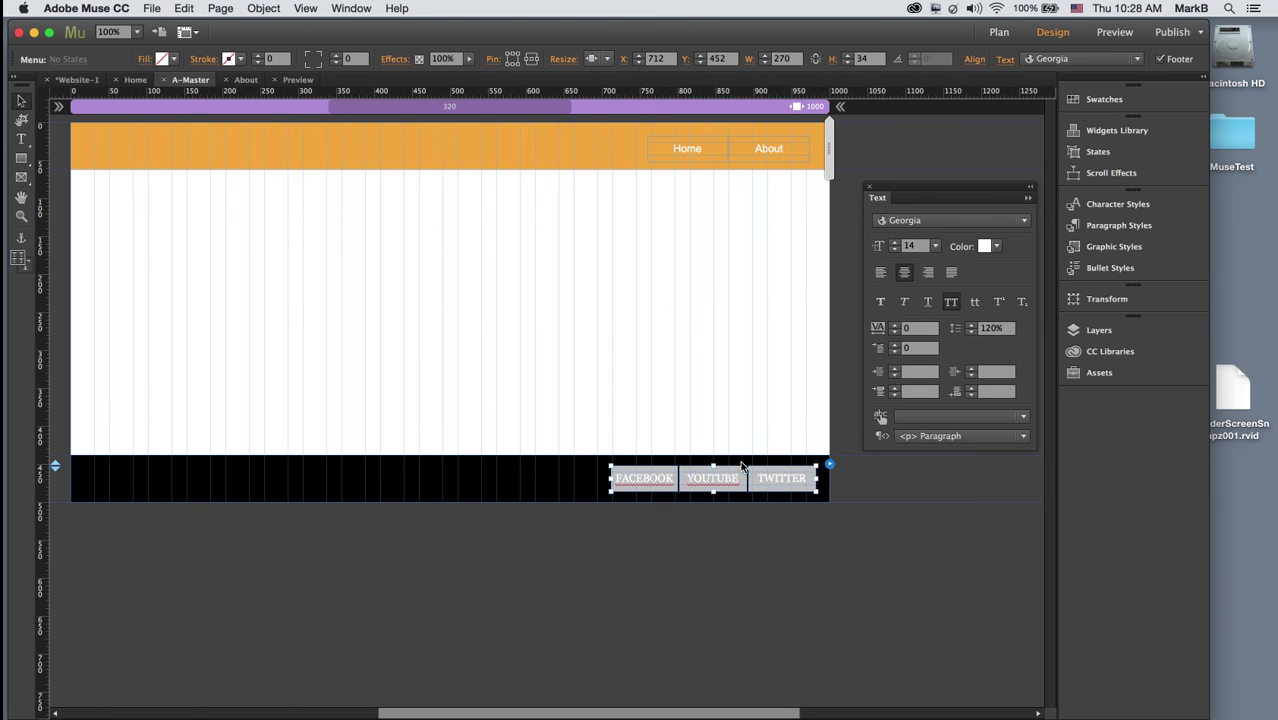
left_click(904, 222)
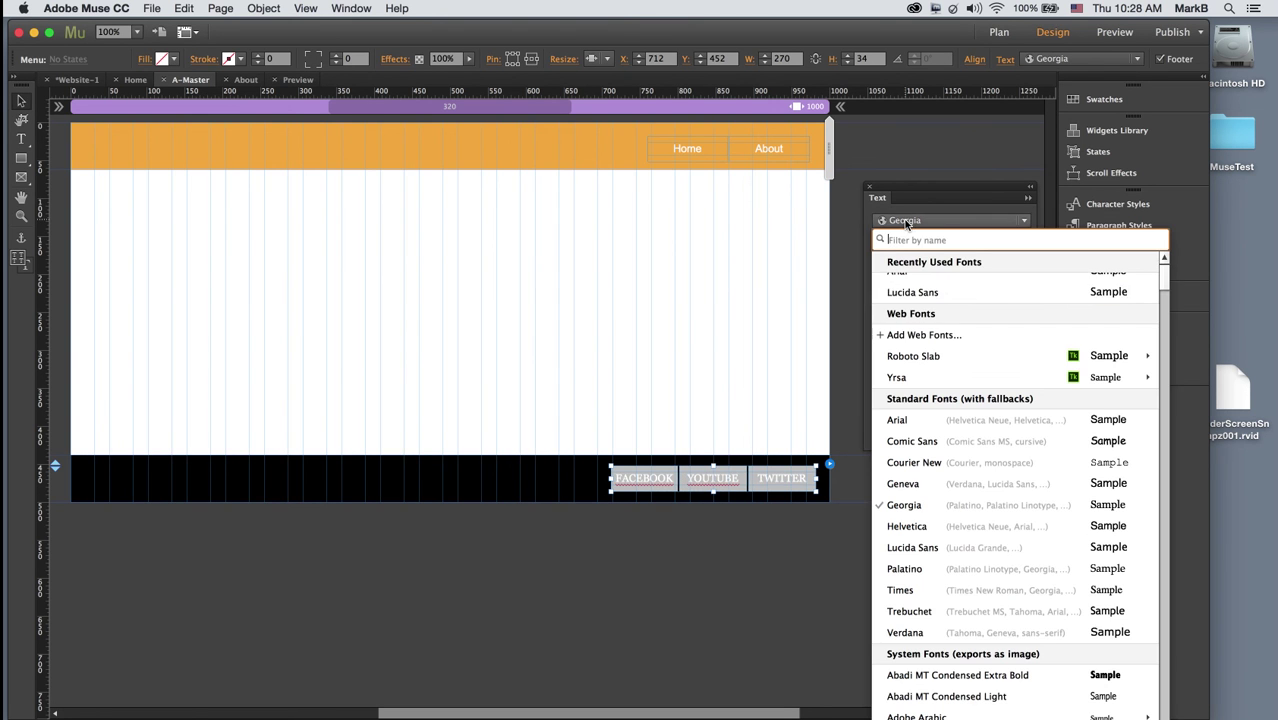
left_click(916, 278)
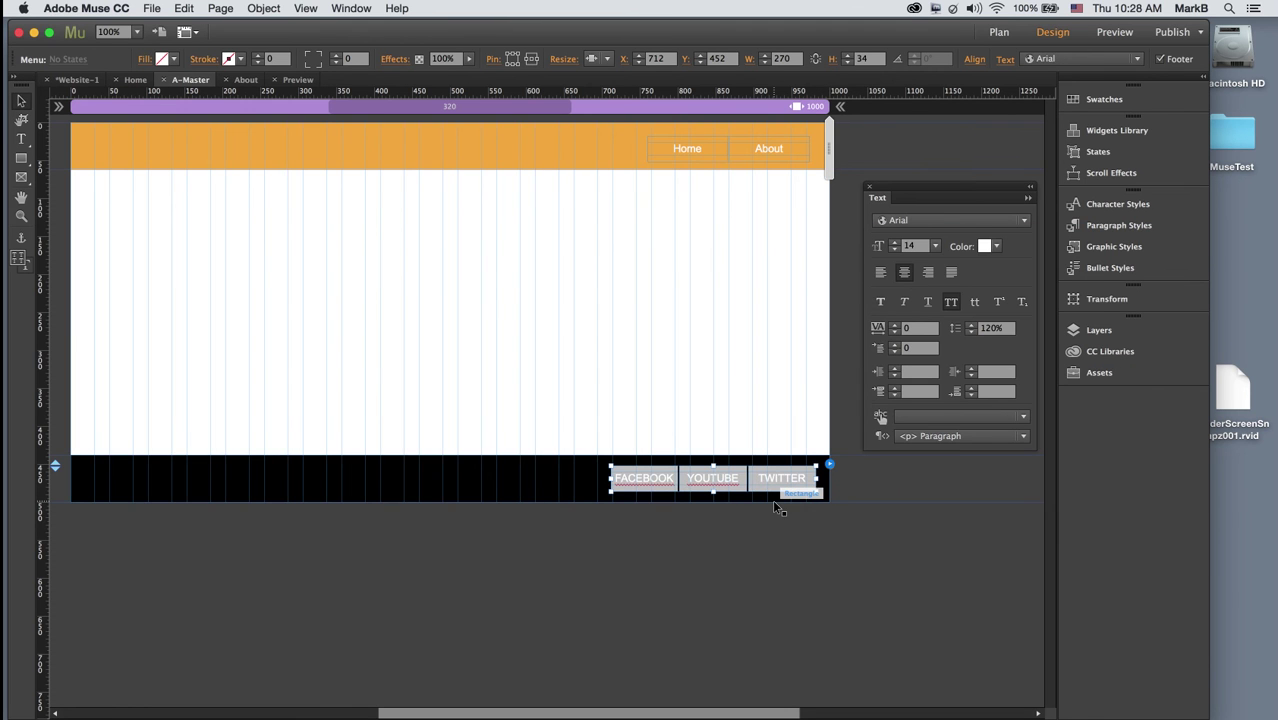
left_click(725, 296)
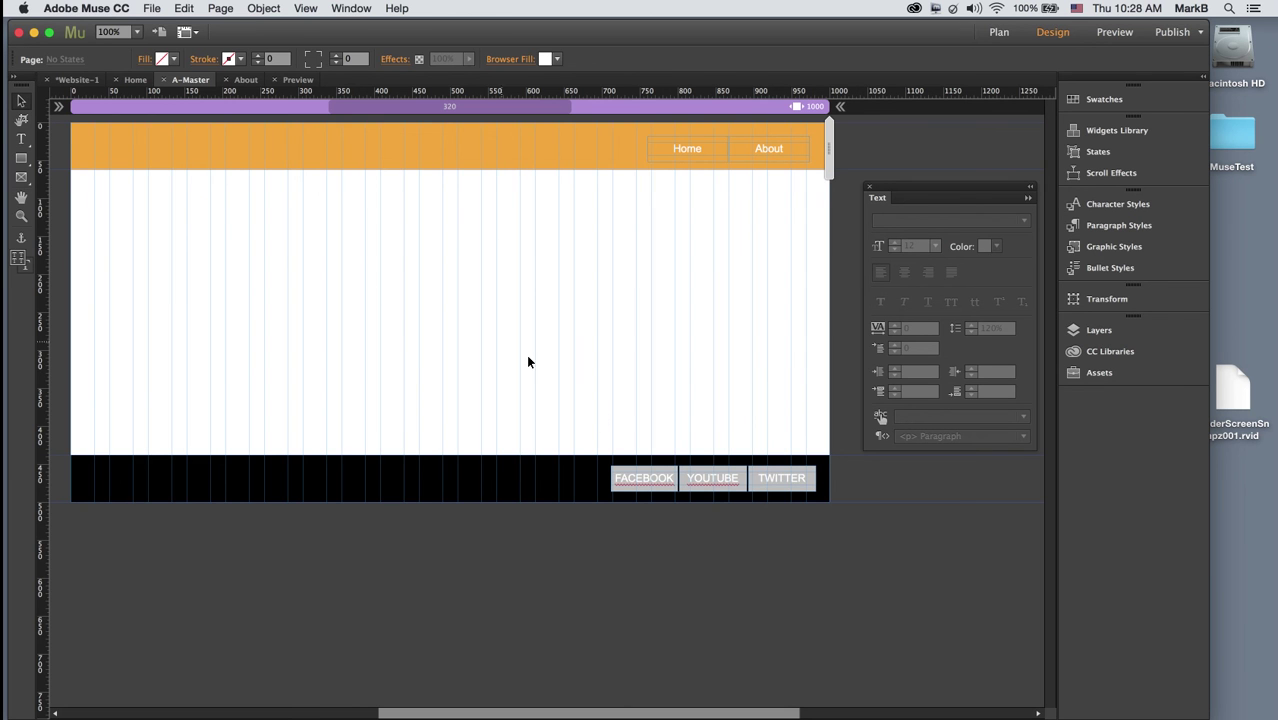
Step: Set the fill of the footer menu items' Normal state to none, starting from the Facebook item
left_click(645, 479)
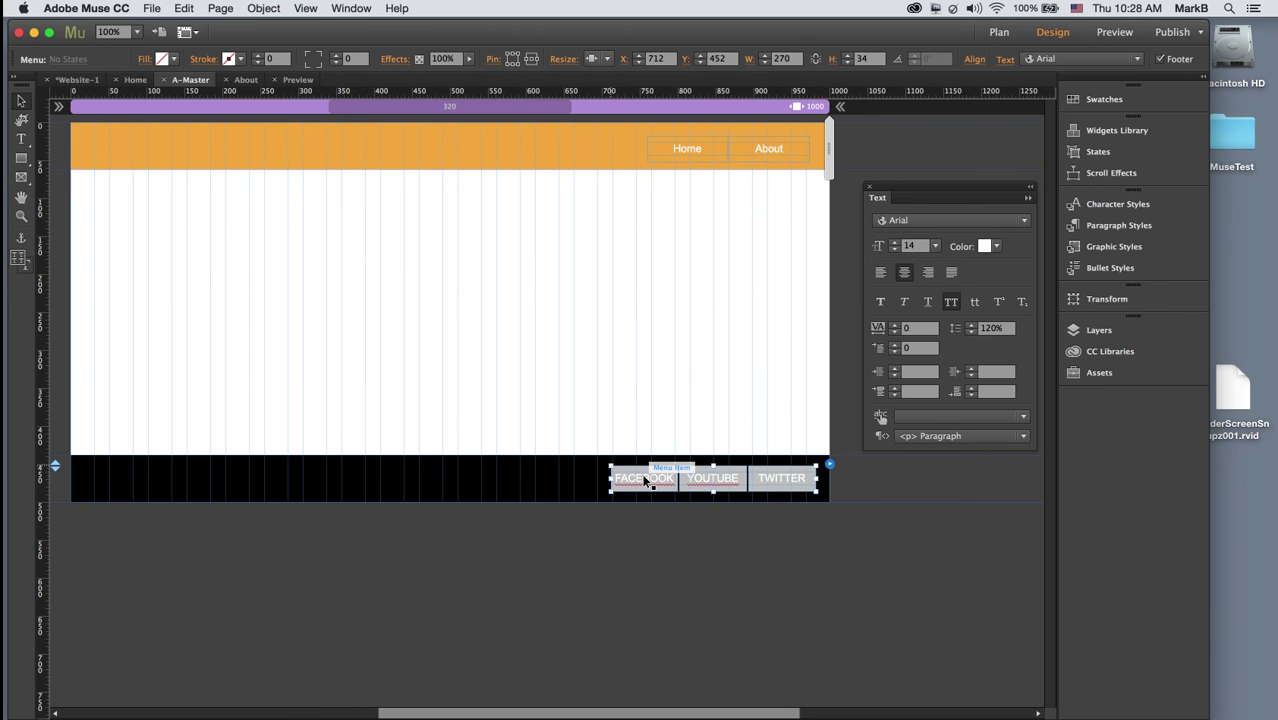
left_click(645, 479)
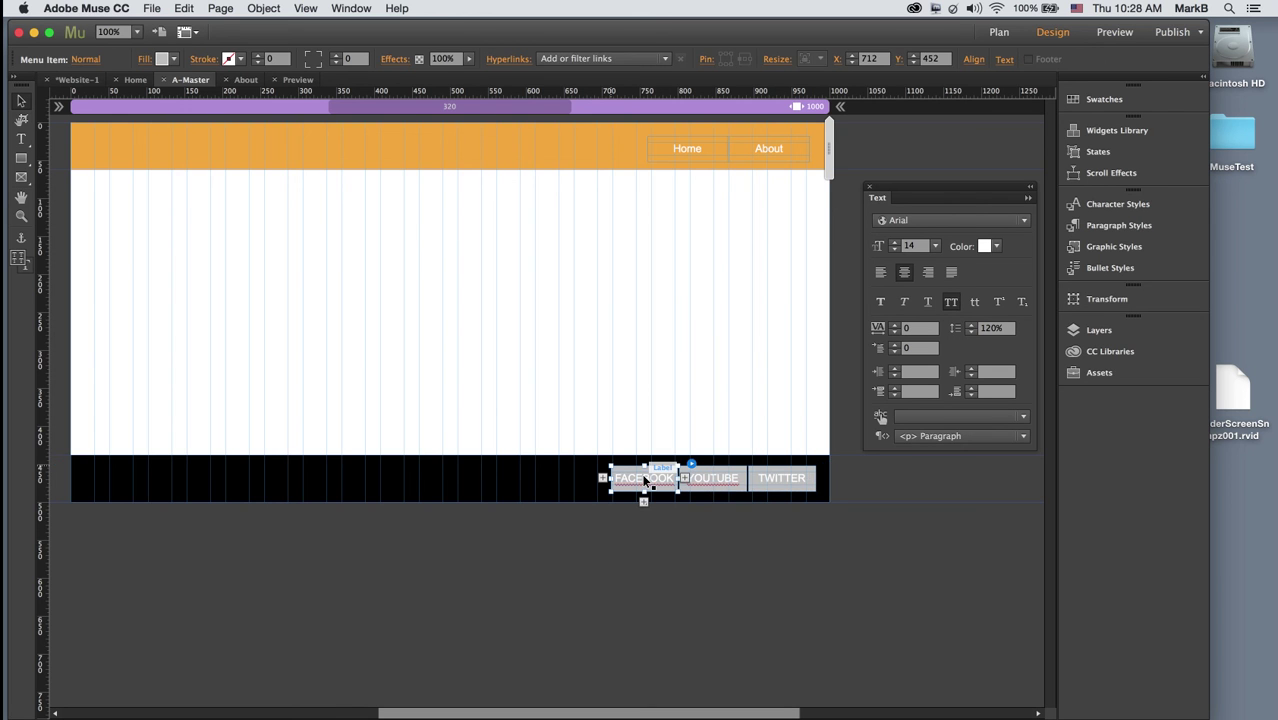
left_click(95, 62)
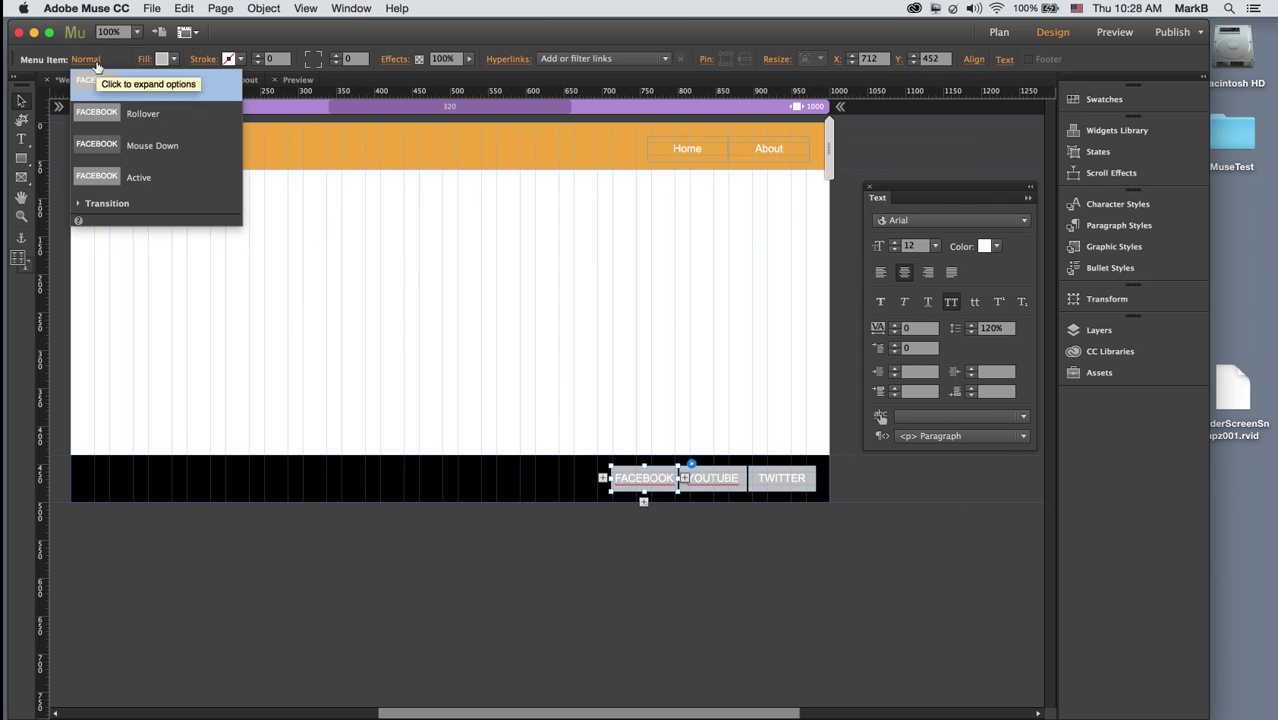
left_click(174, 60)
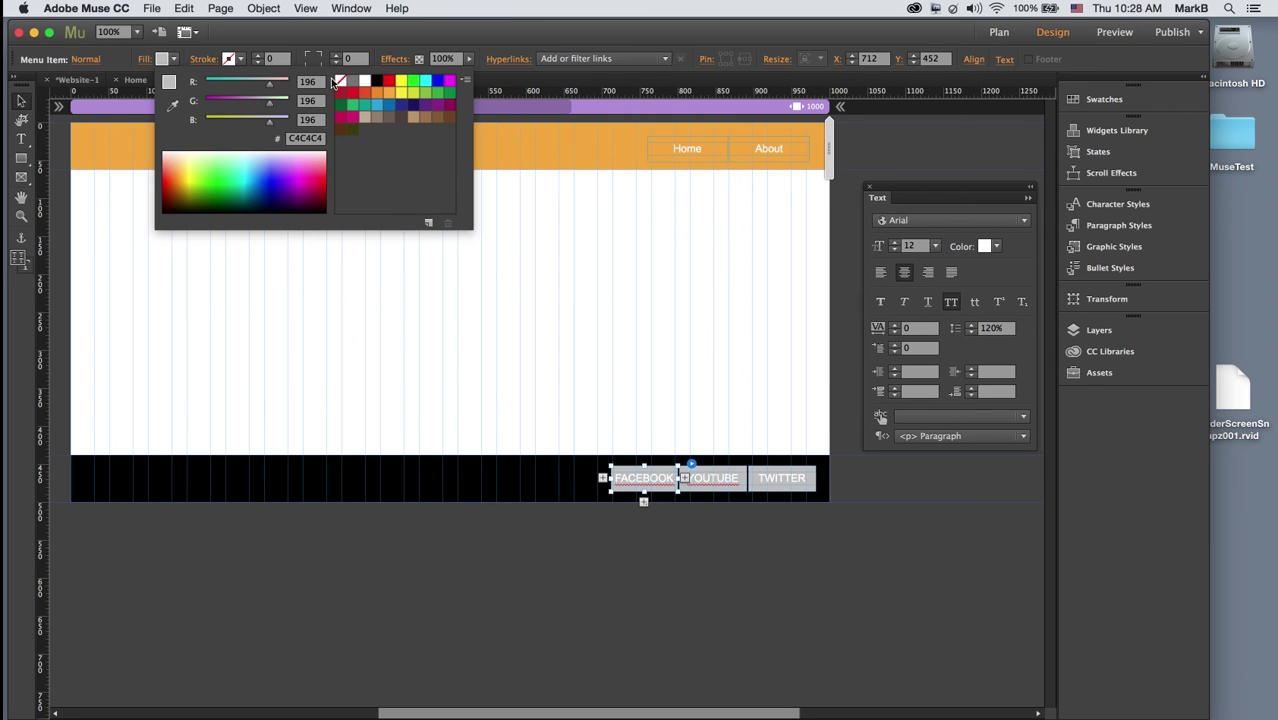
left_click(339, 82)
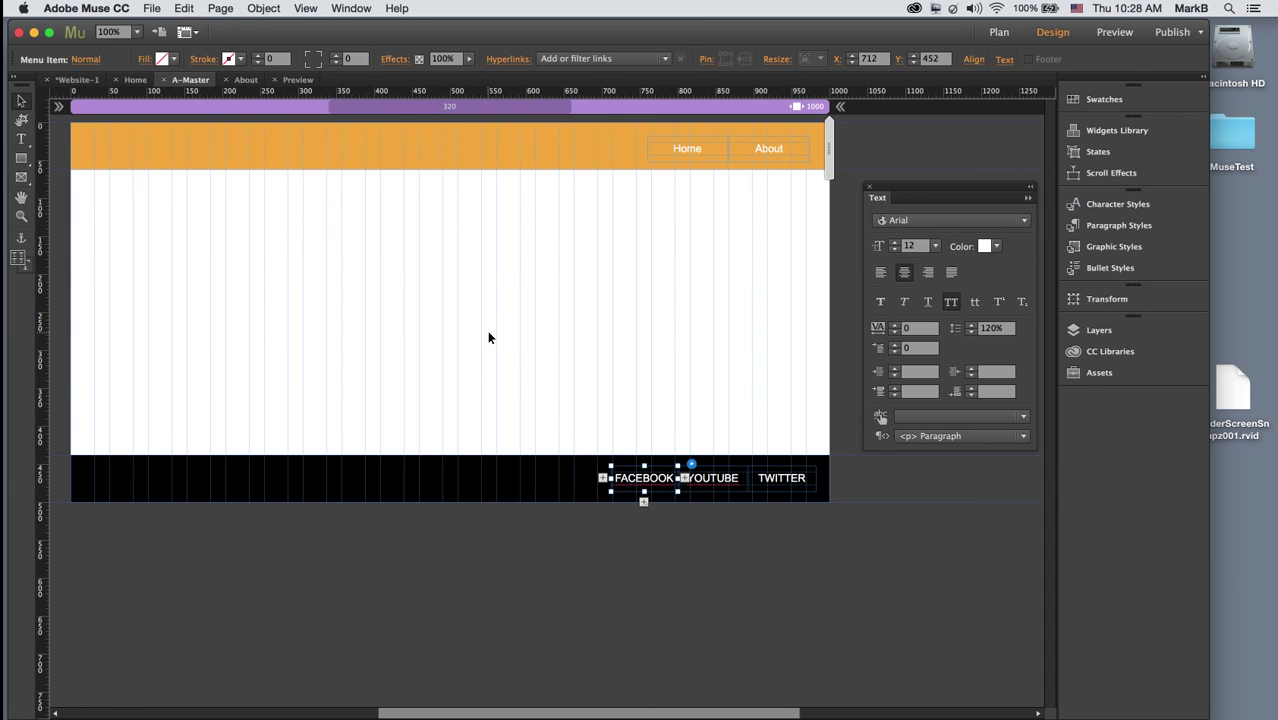
left_click(702, 375)
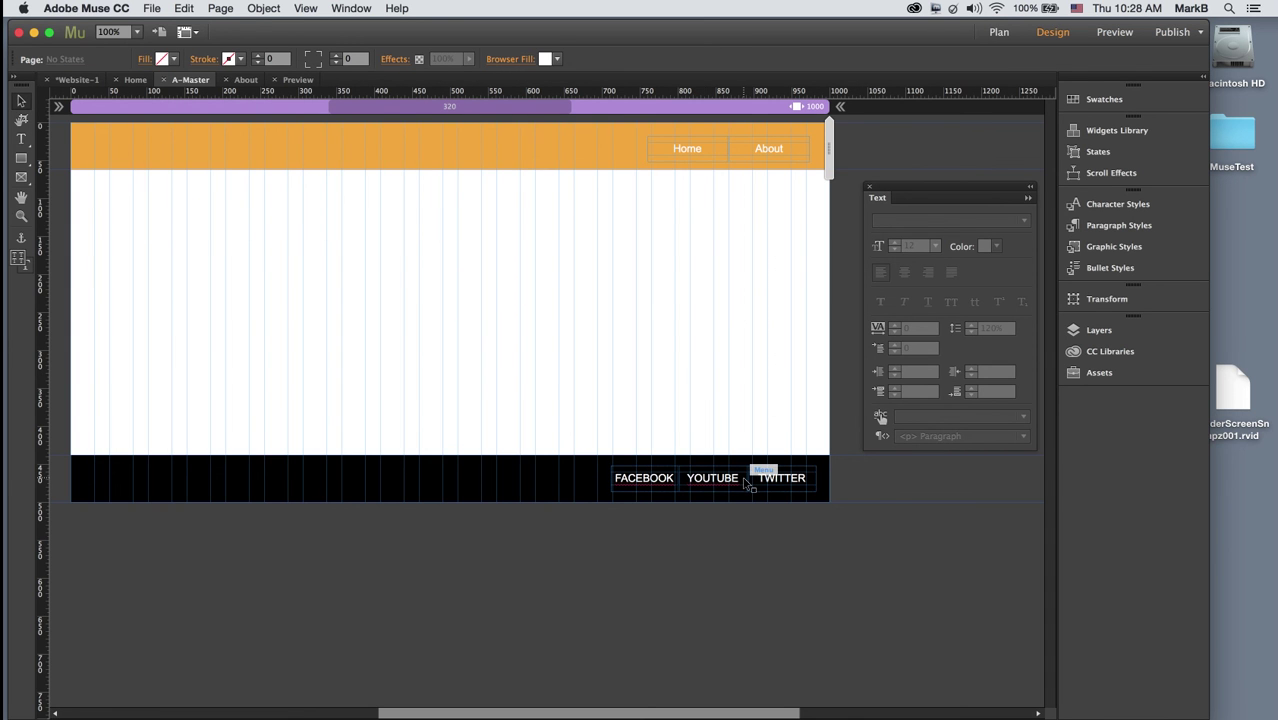
Step: Save the site as "Demo" in the Demo folder on the Desktop
left_click(152, 8)
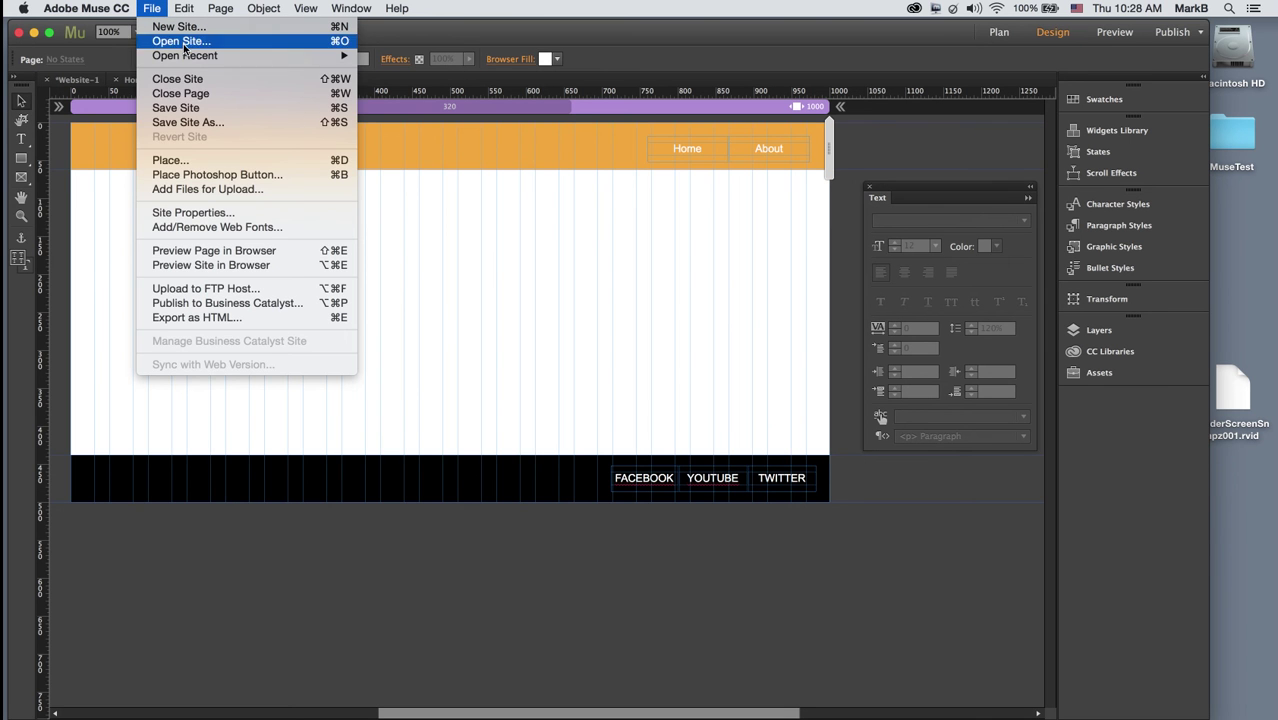
left_click(189, 109)
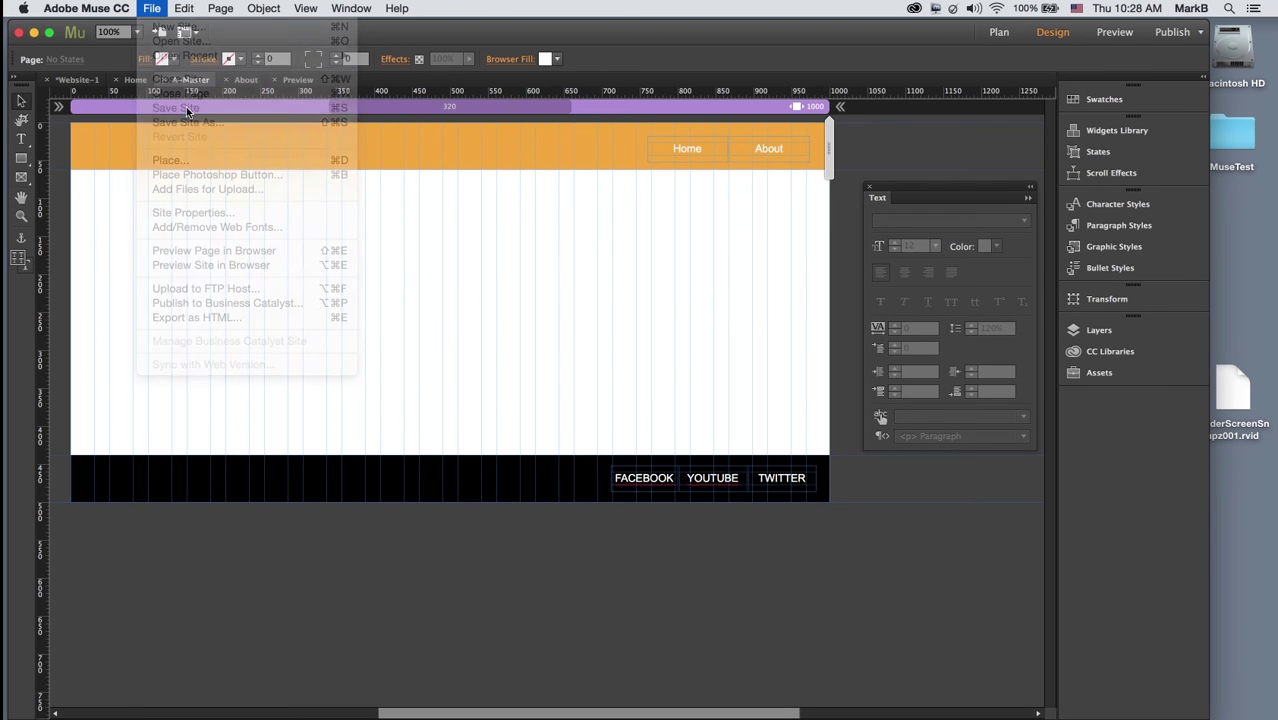
type("Demo")
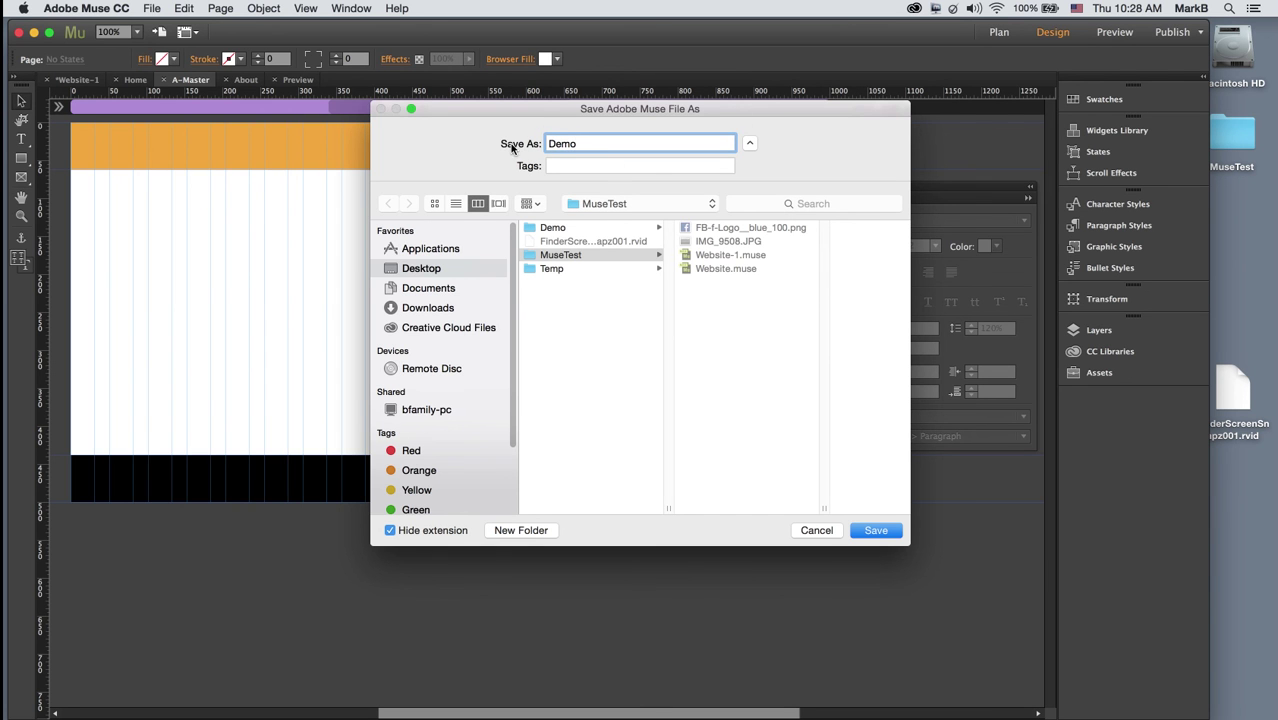
left_click(552, 228)
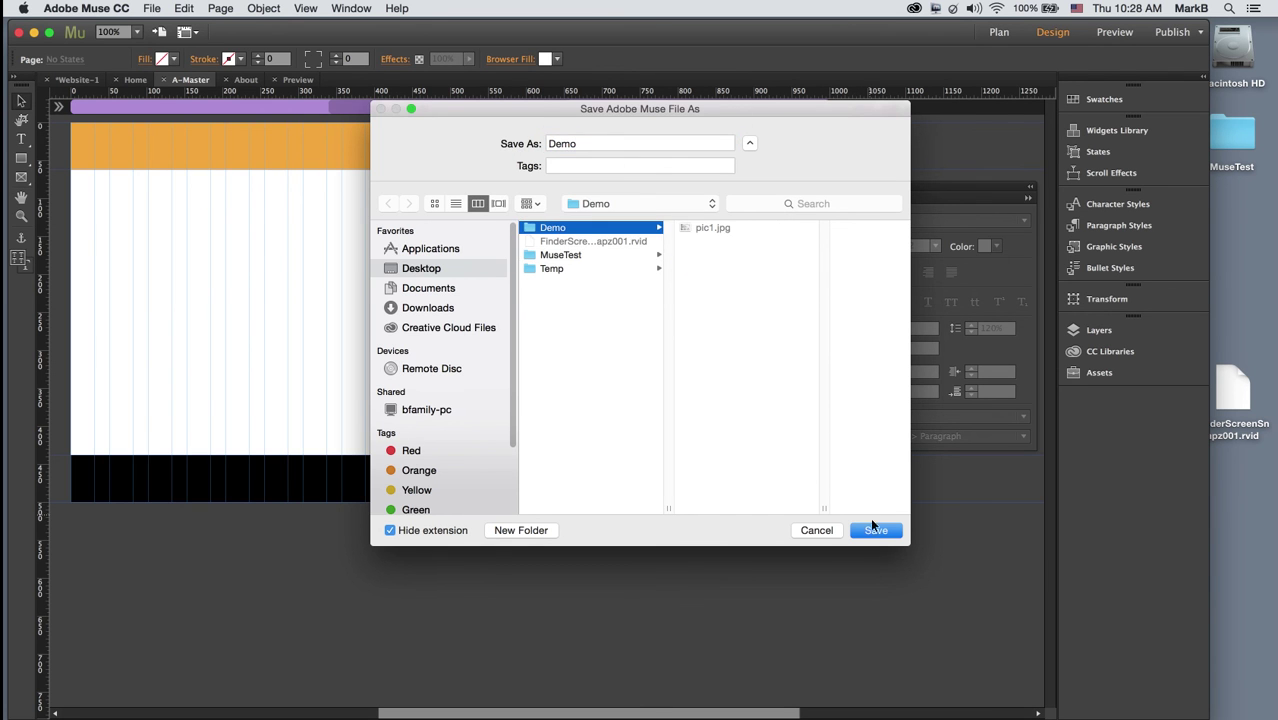
left_click(874, 530)
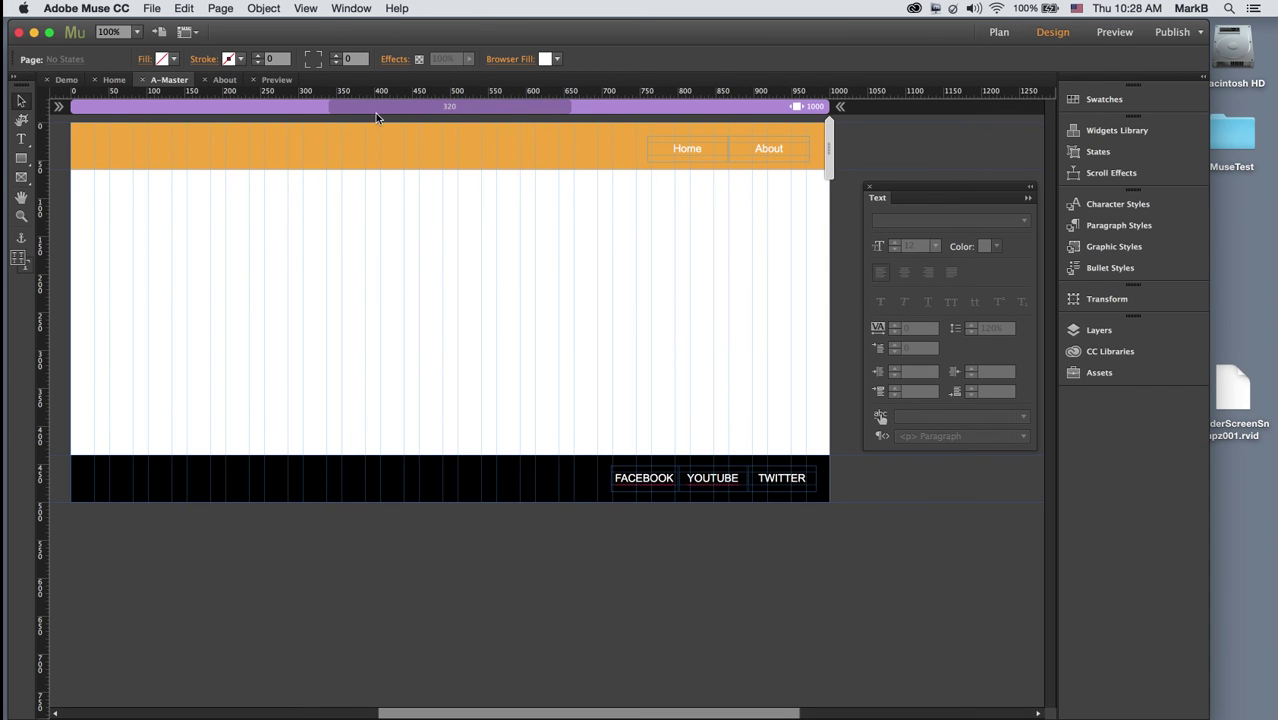
Step: Refresh the page preview and resize the window narrower and wider to check how the footer menu responds
left_click(283, 80)
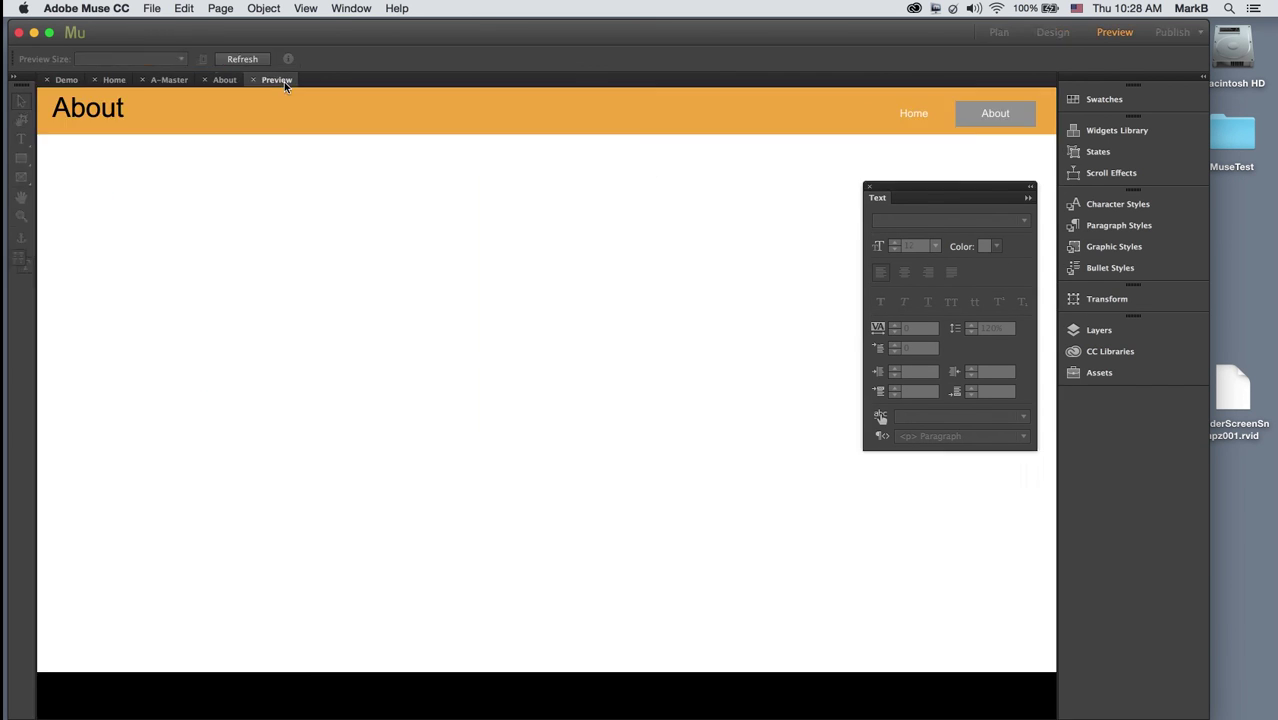
left_click(245, 59)
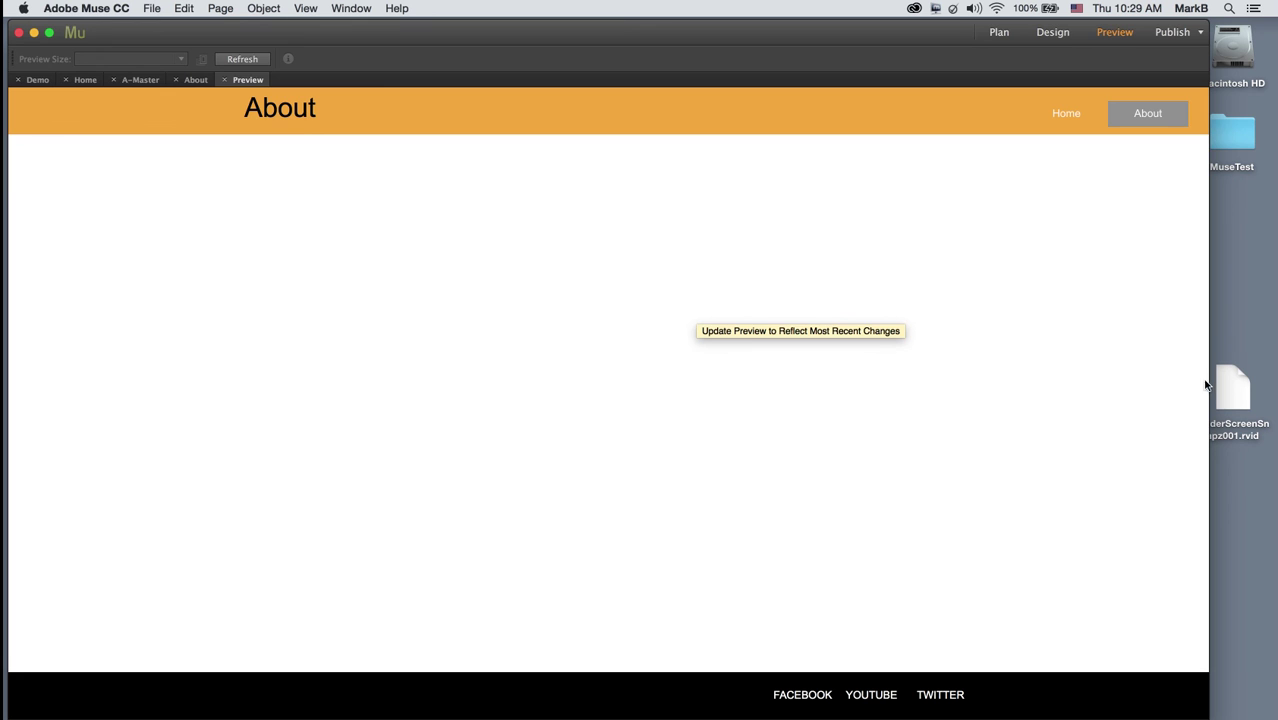
left_click_drag(1207, 386, 877, 470)
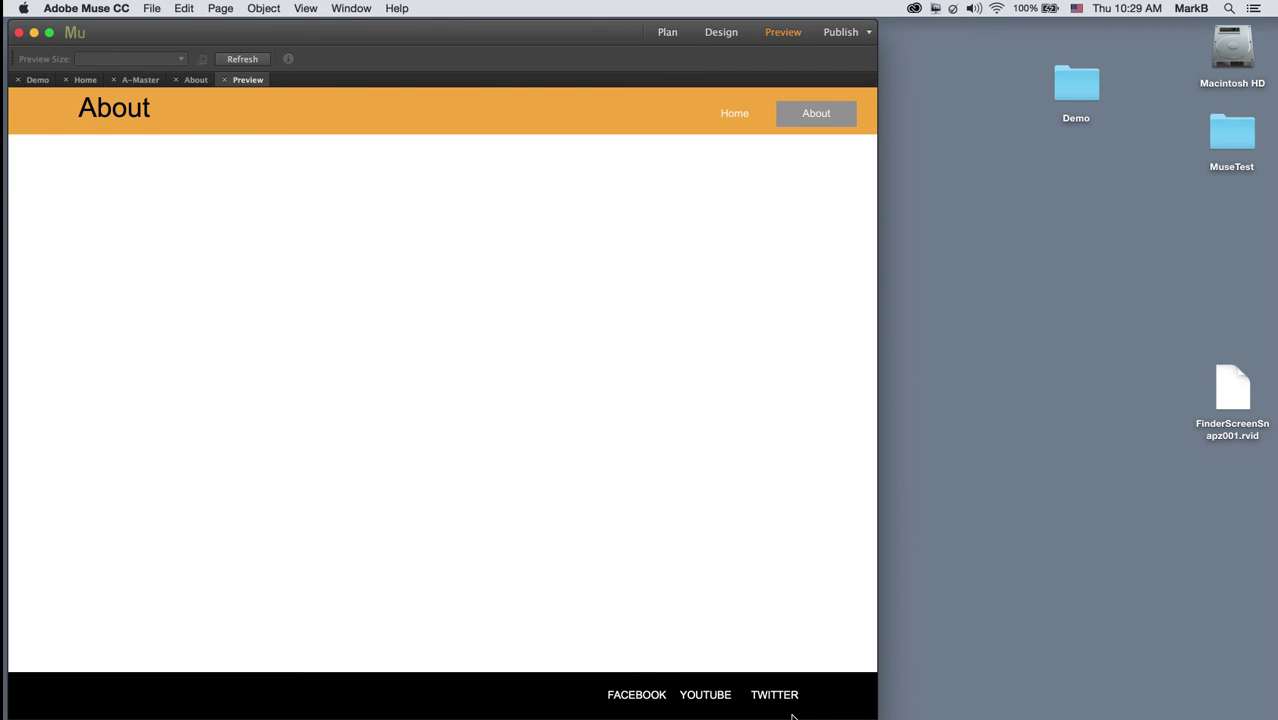
left_click_drag(878, 215, 1061, 230)
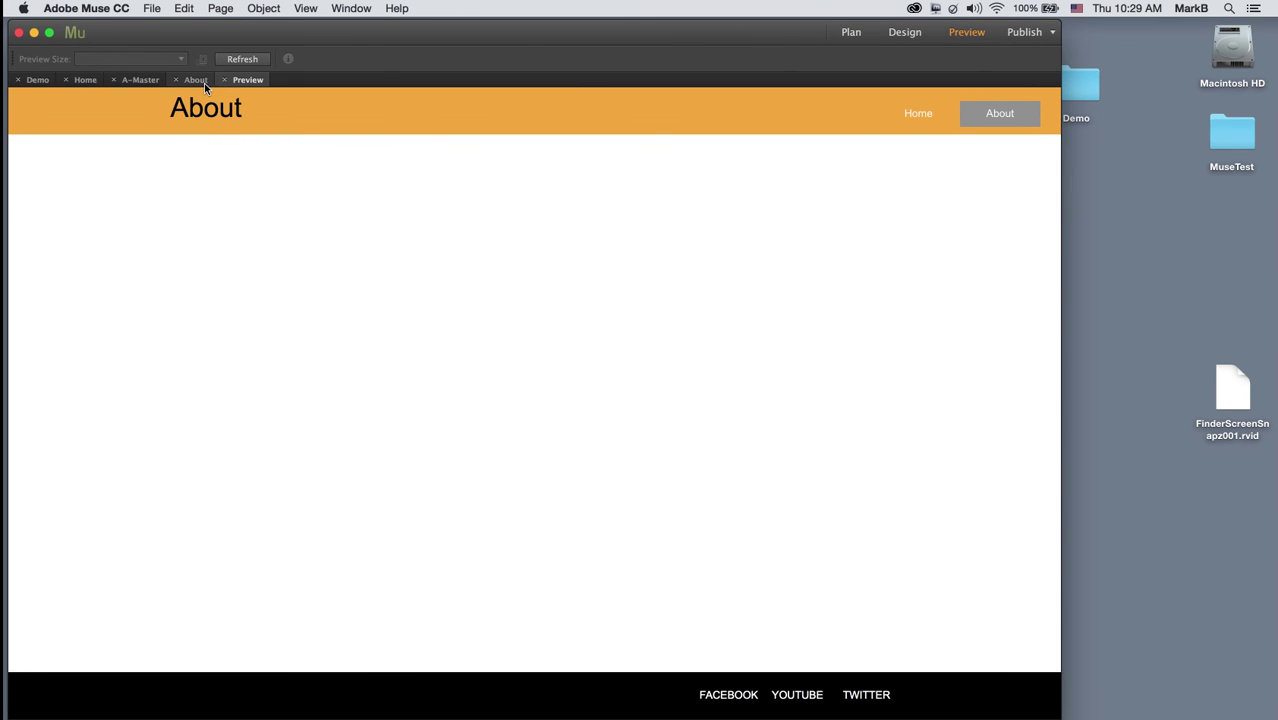
left_click(150, 82)
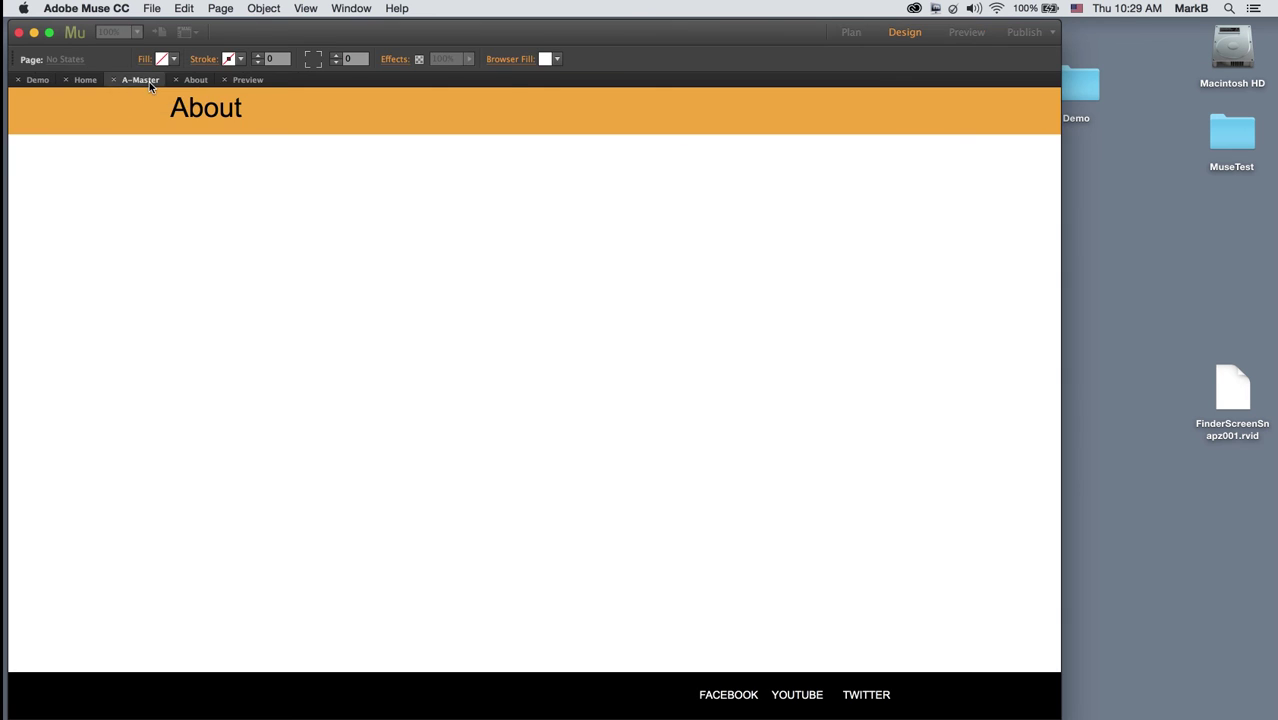
left_click(655, 486)
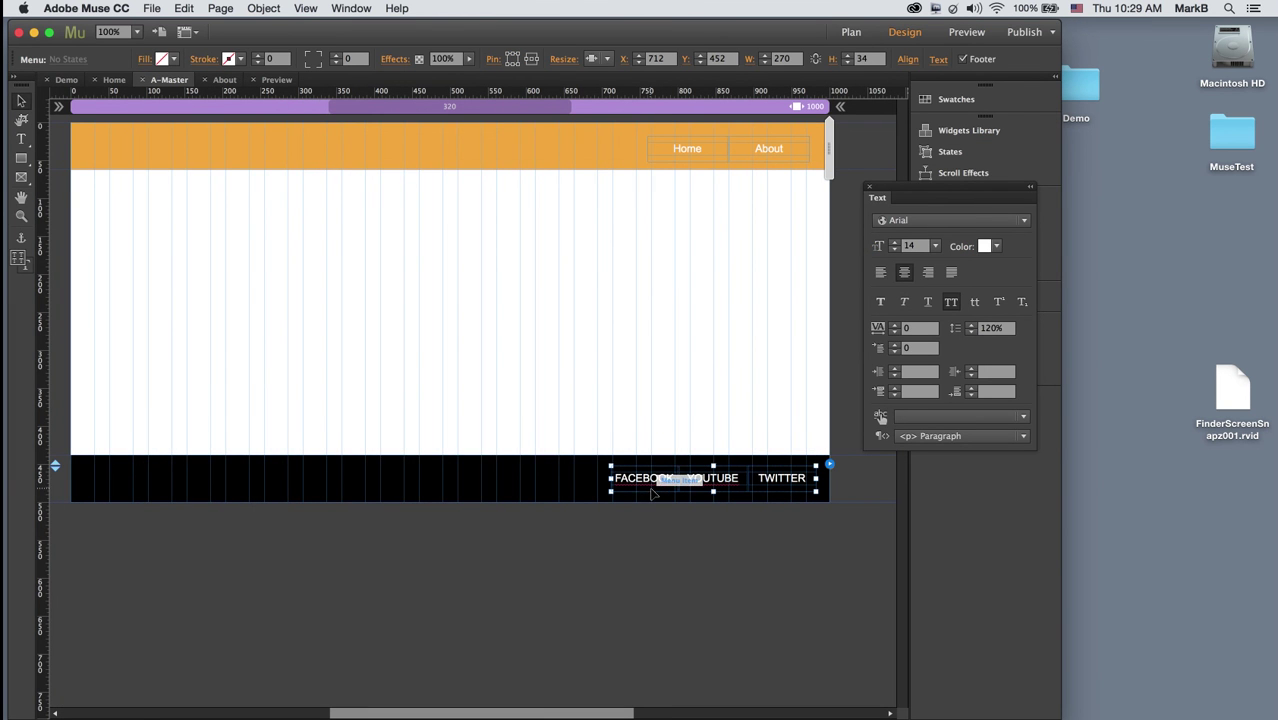
left_click(656, 487)
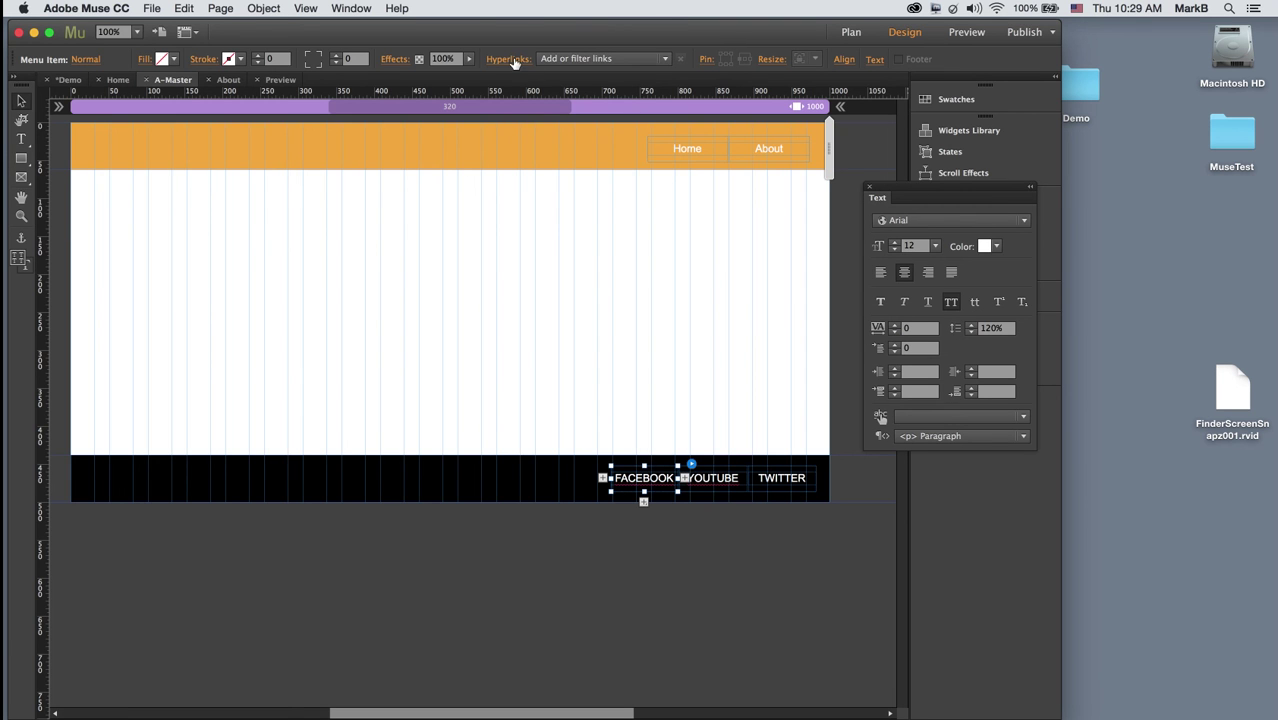
left_click(570, 62)
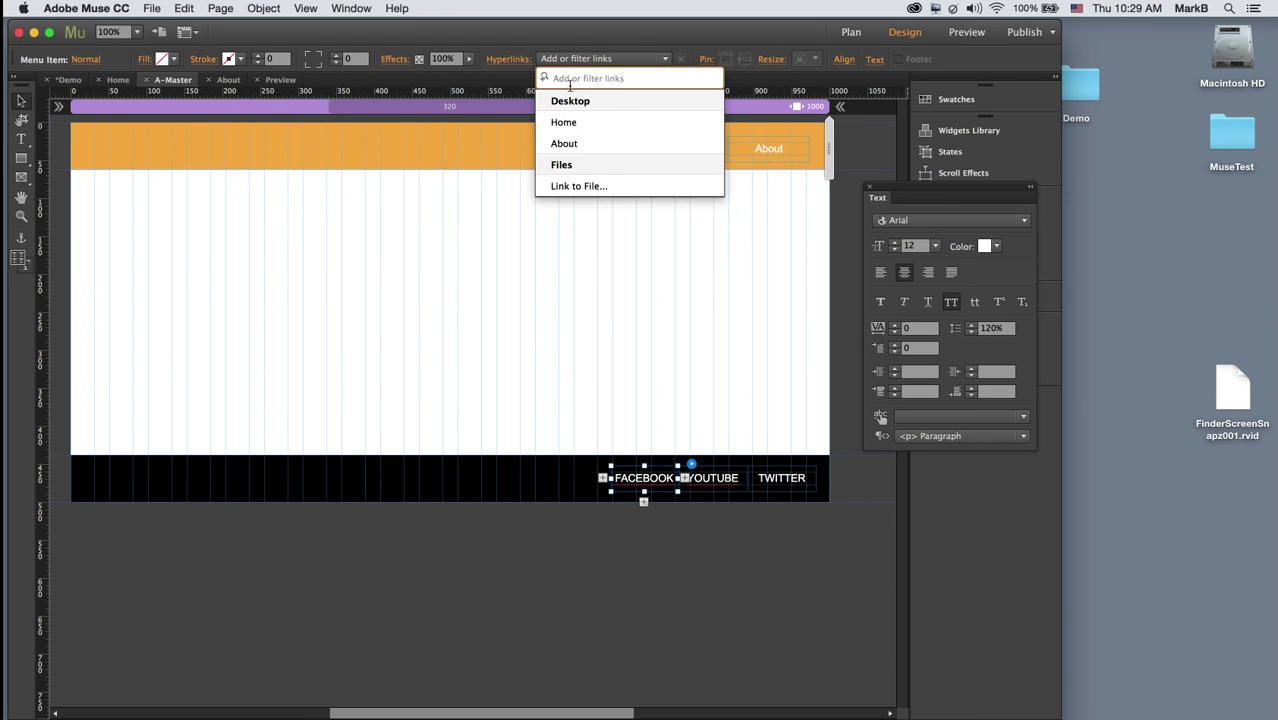
type("www.facebook.com")
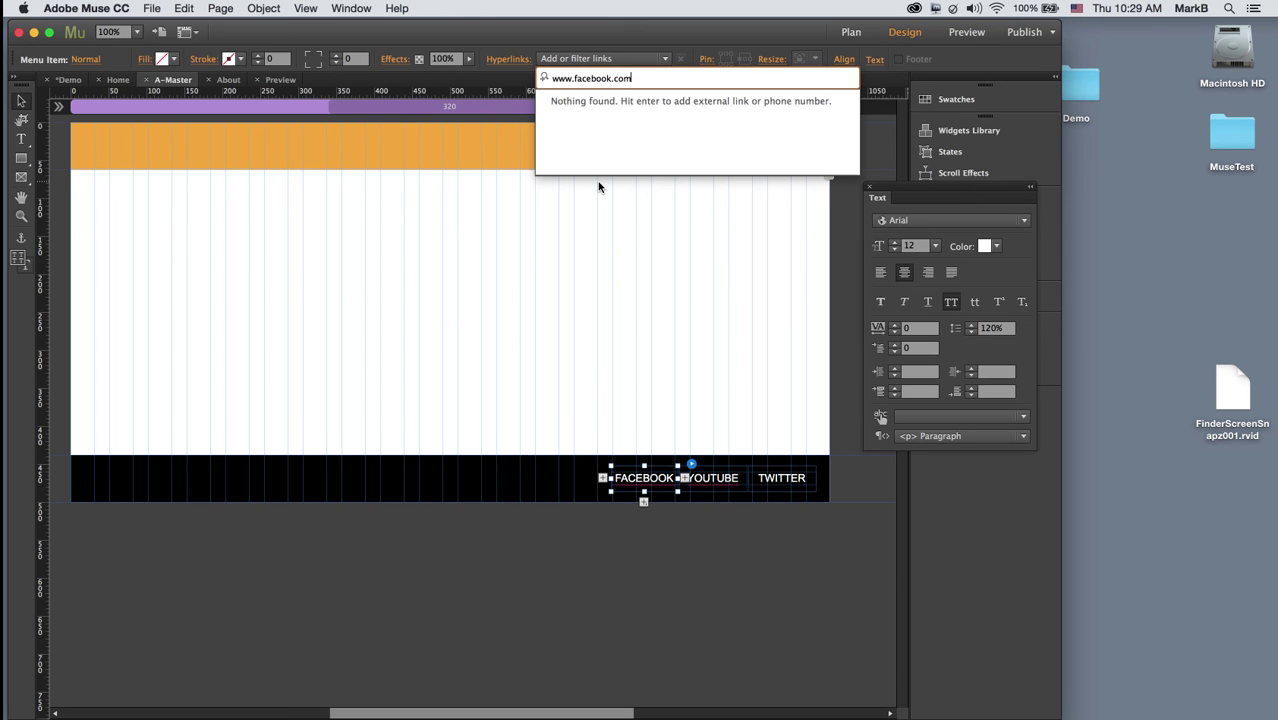
key("Return")
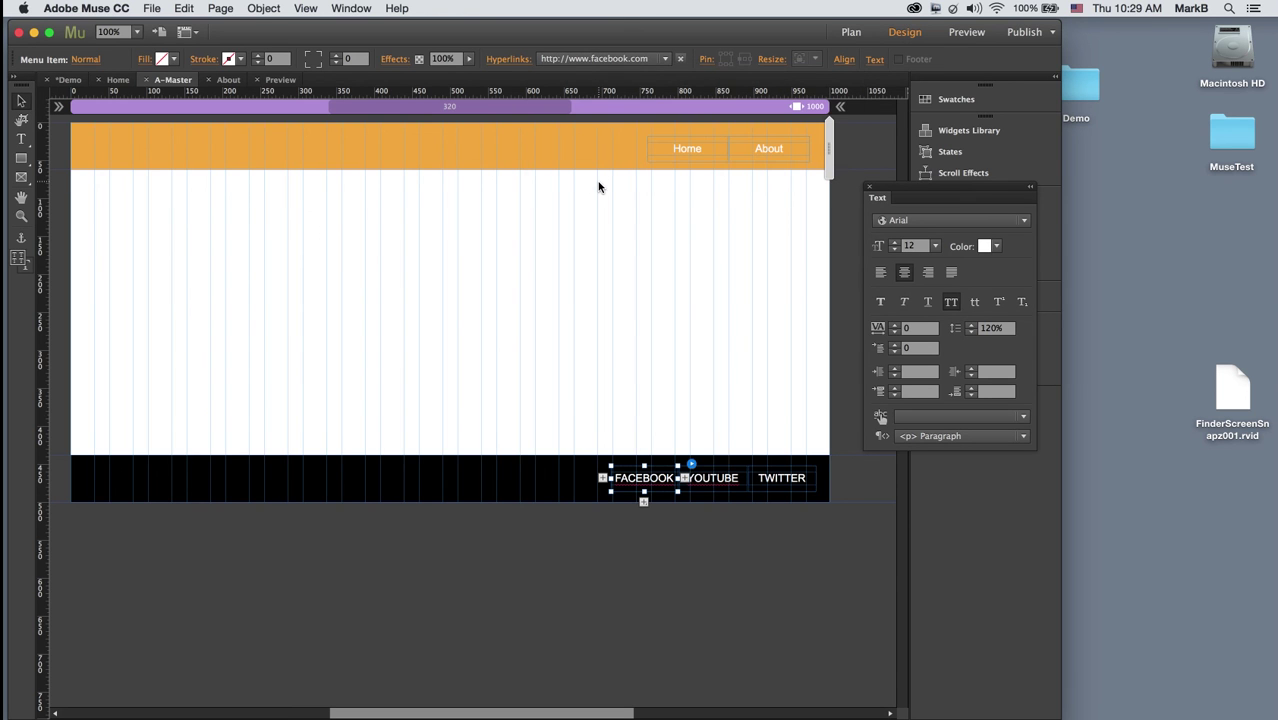
left_click(728, 486)
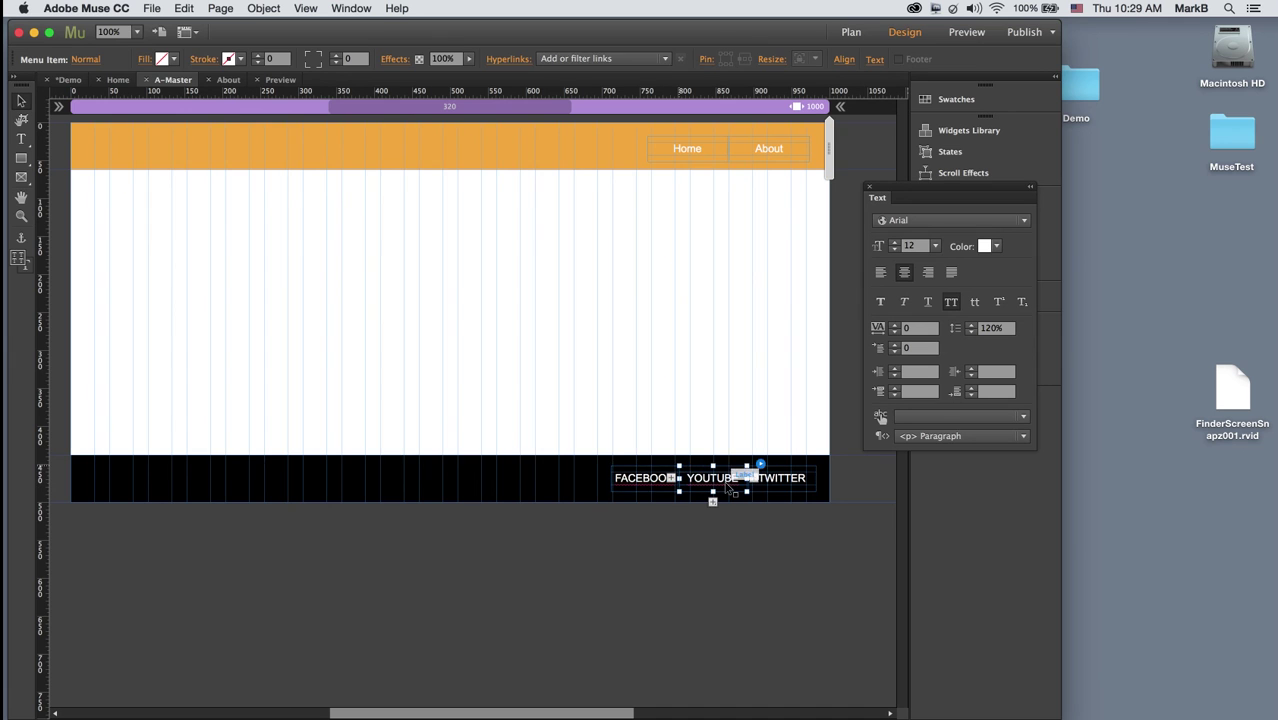
left_click(600, 58)
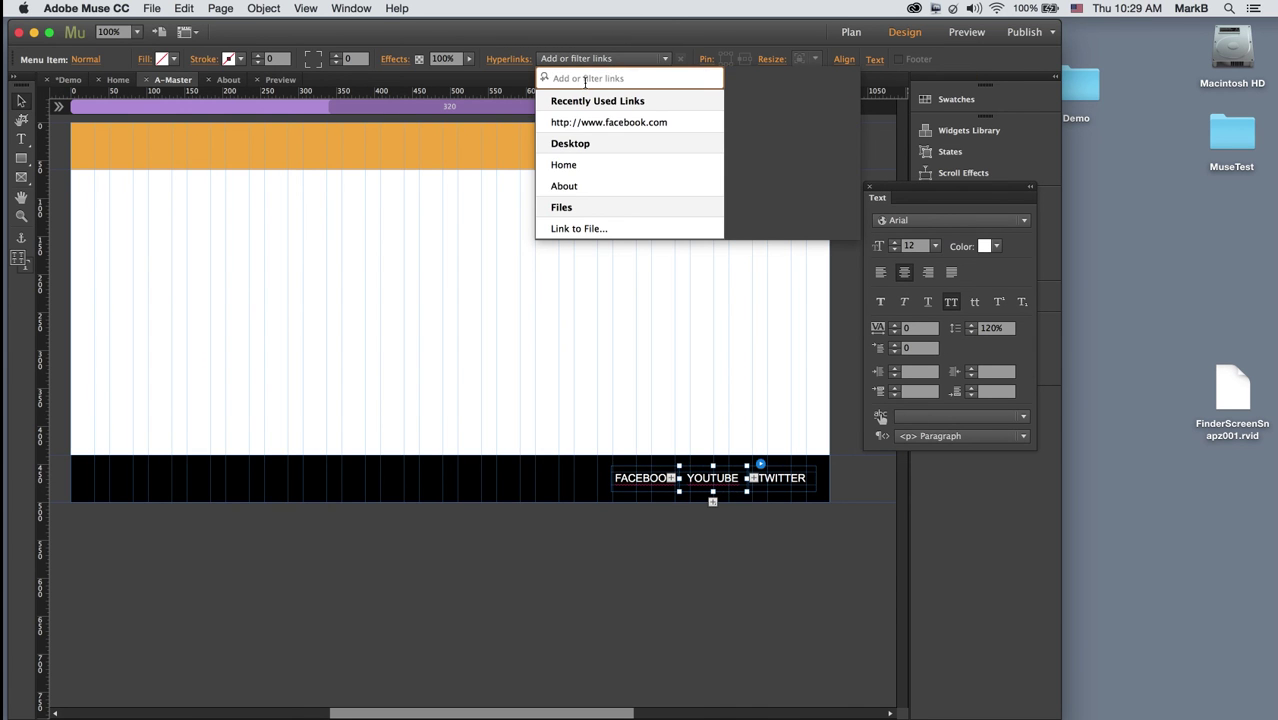
type("www.youtube.com")
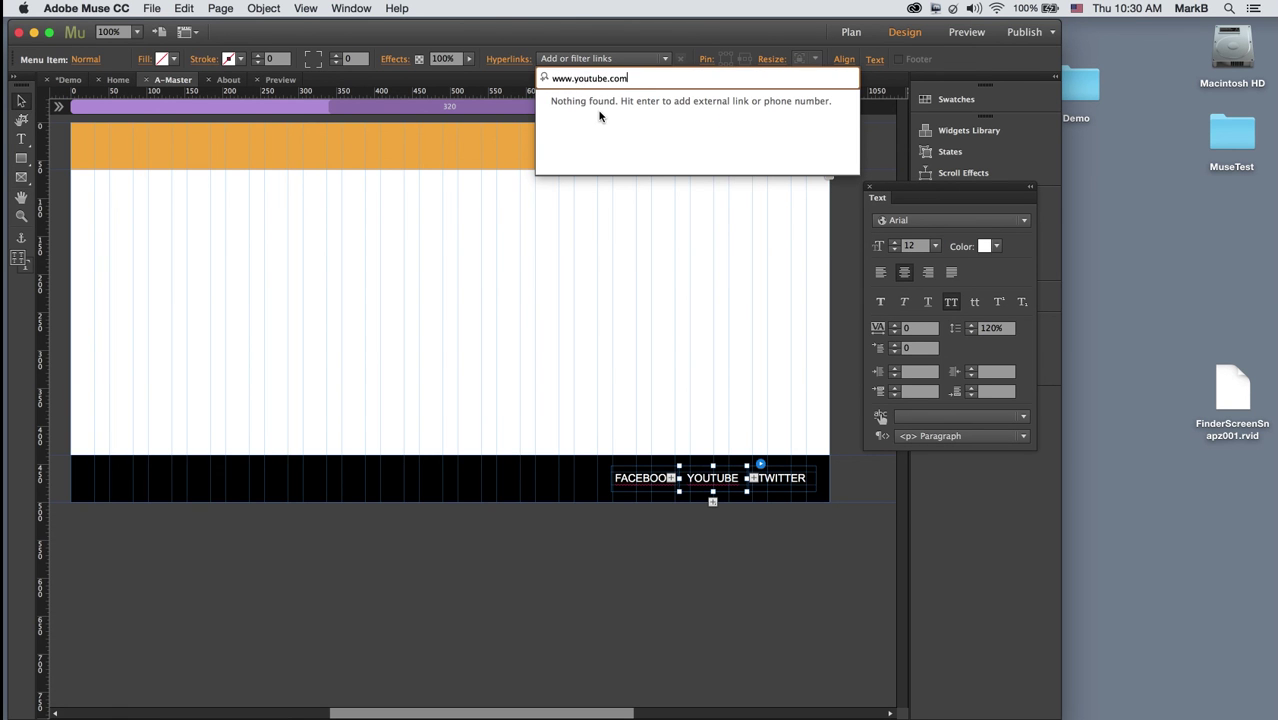
key("Return")
left_click(782, 474)
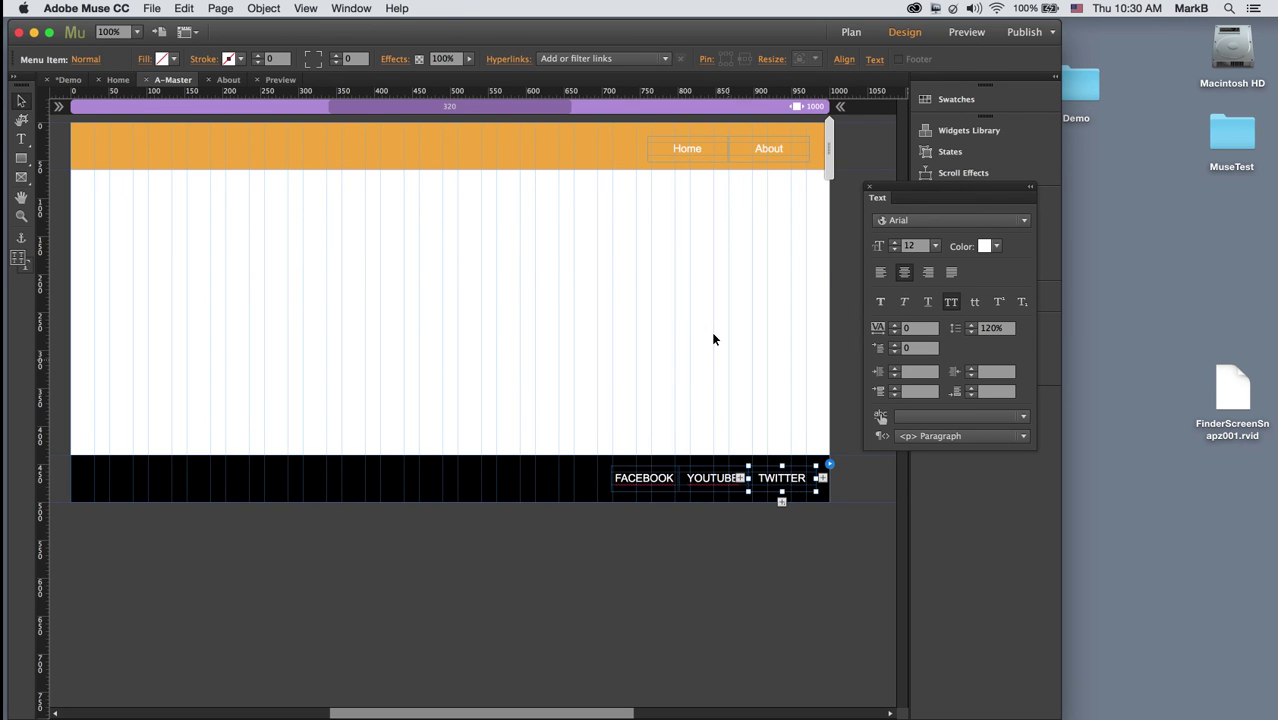
left_click(590, 58)
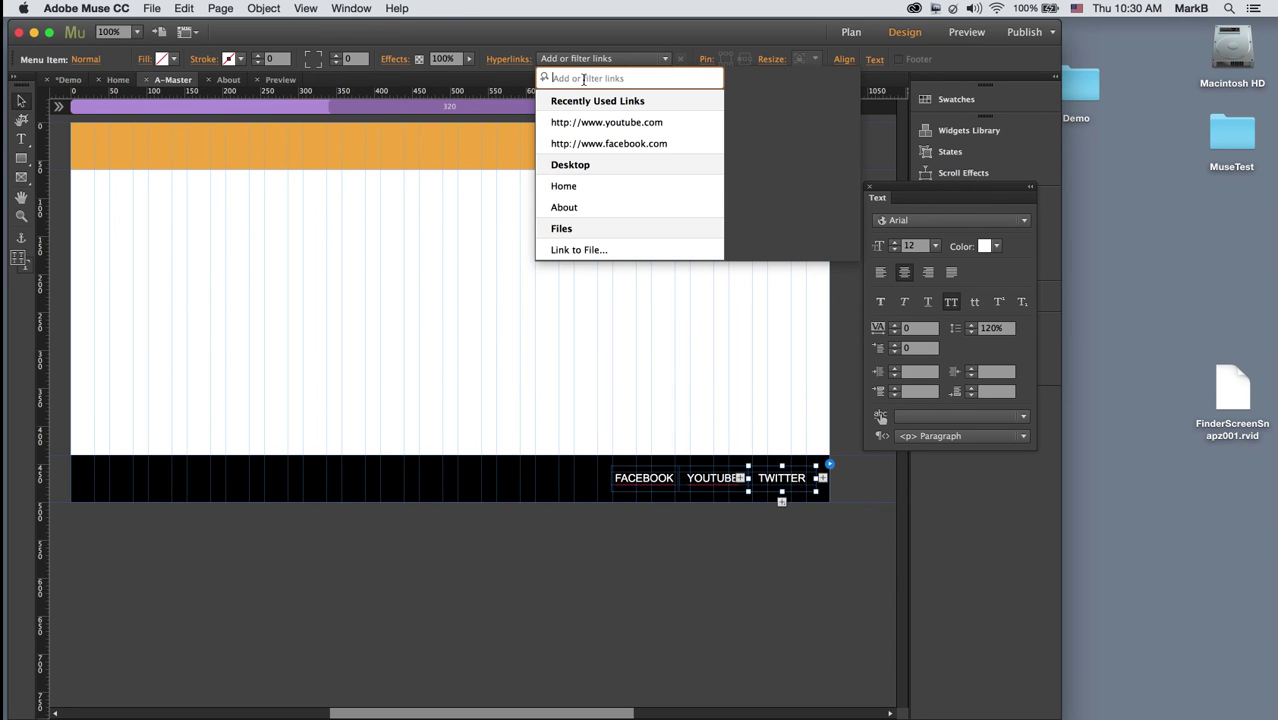
type("q")
key("BackSpace")
type("www.twitter.com")
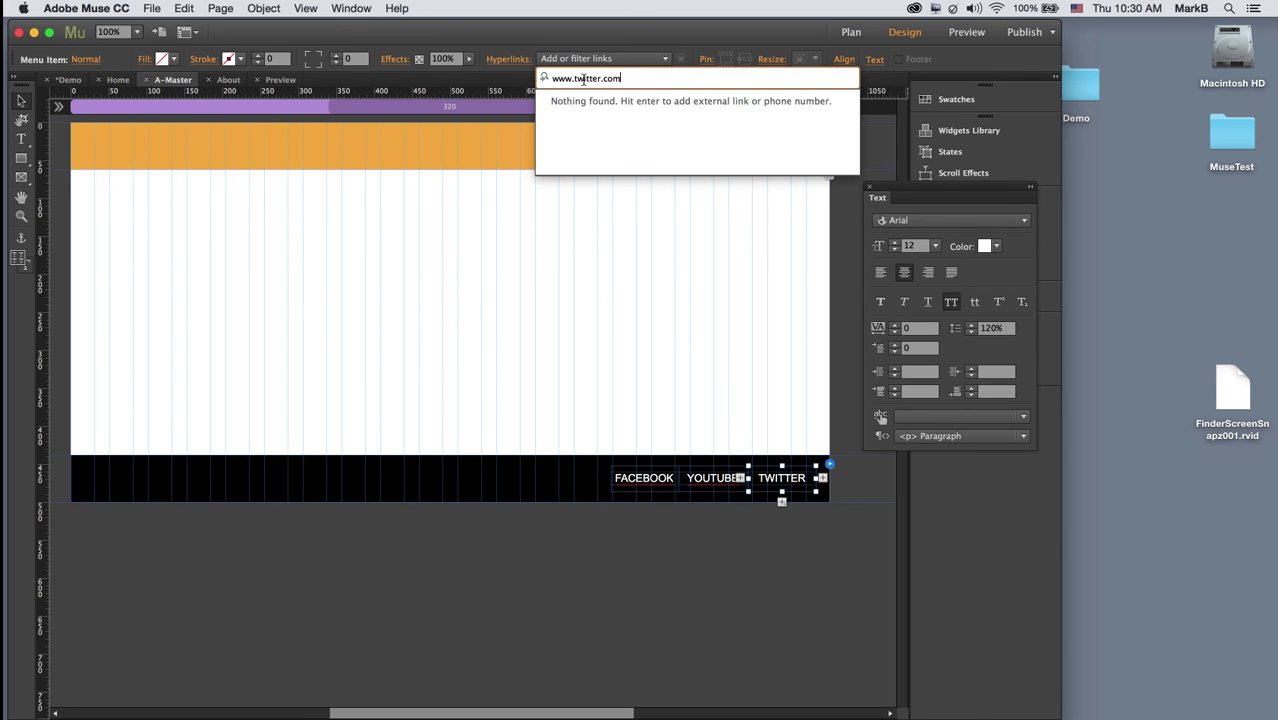
key("Return")
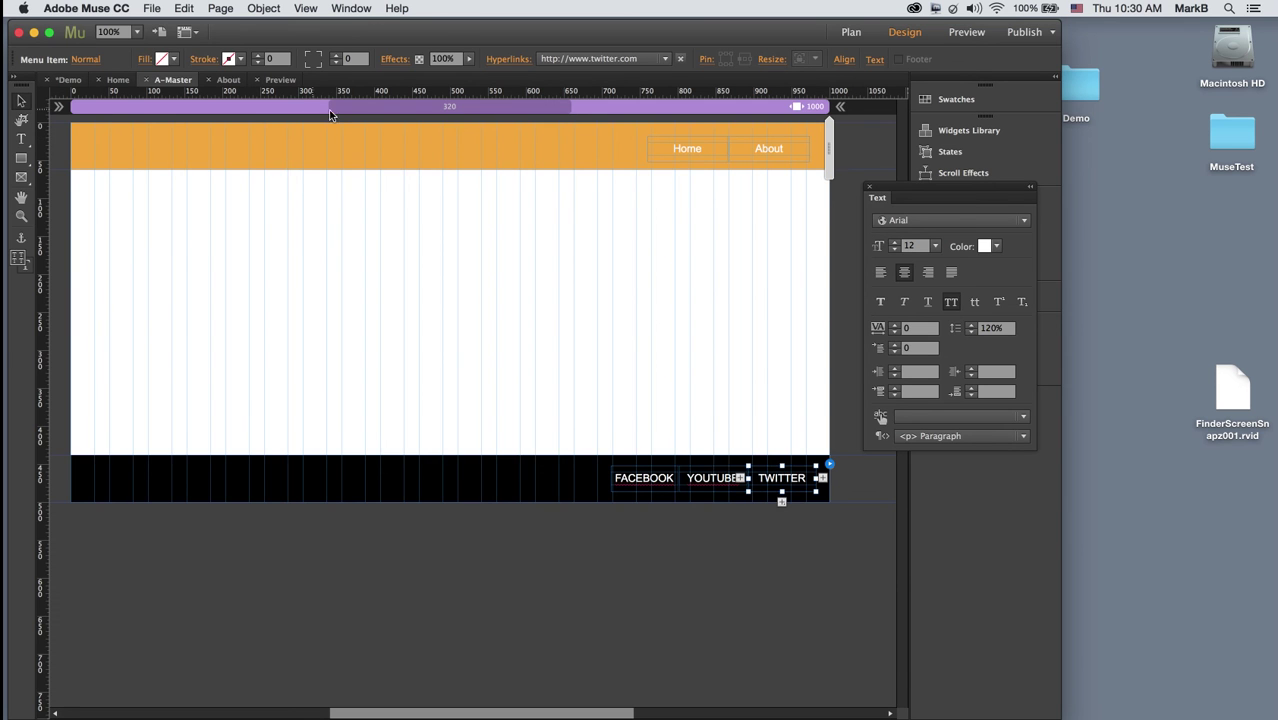
Step: Refresh the page preview, test the footer's YouTube link, and close the preview to return to the A-Master design
left_click(282, 80)
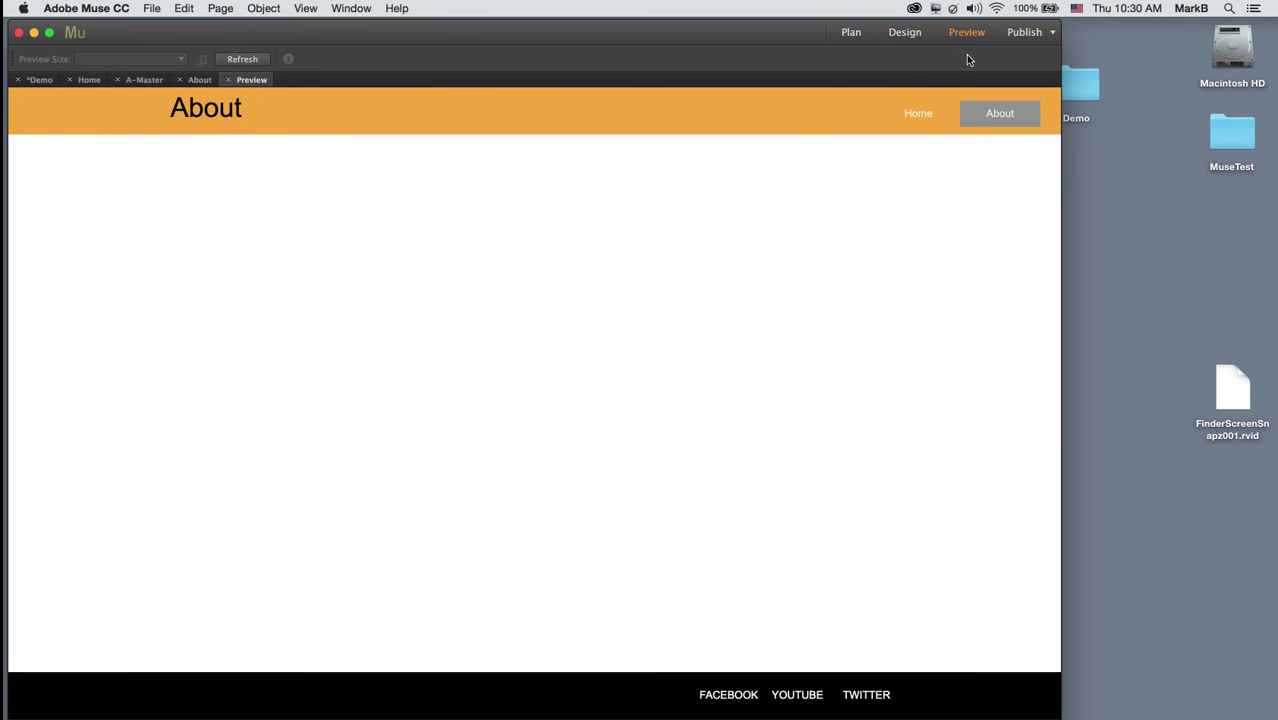
left_click(242, 62)
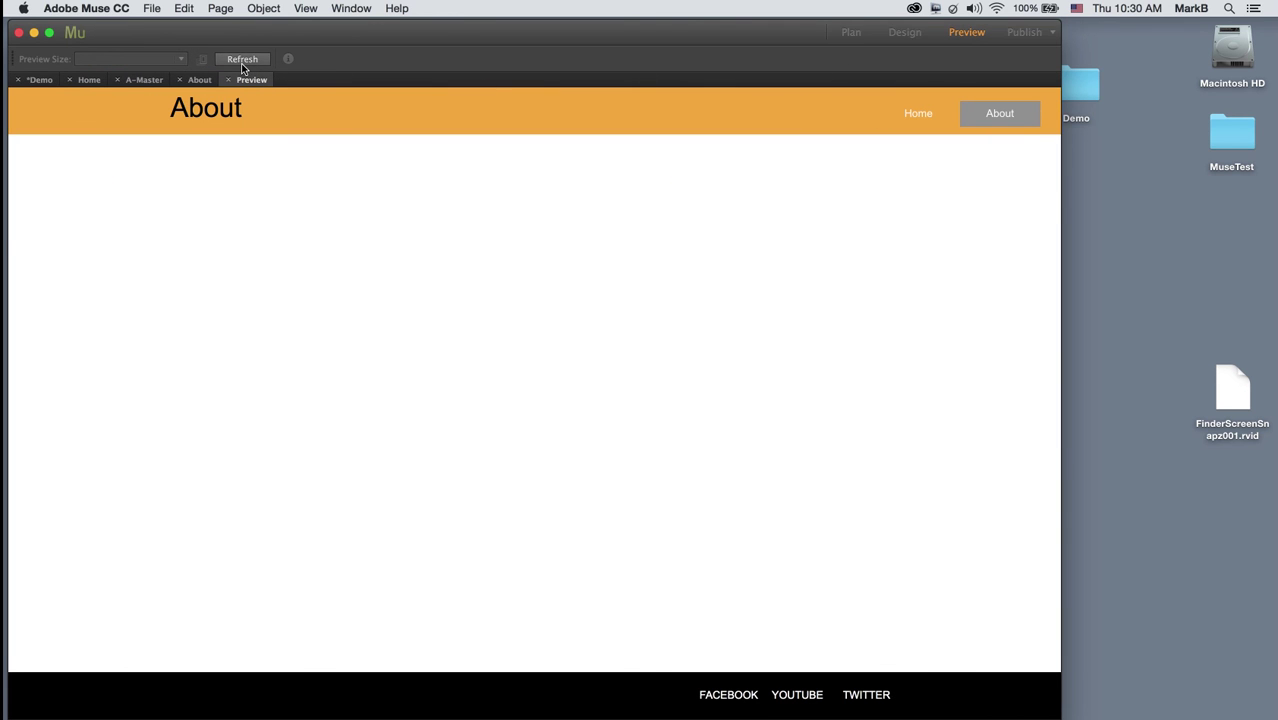
left_click(812, 700)
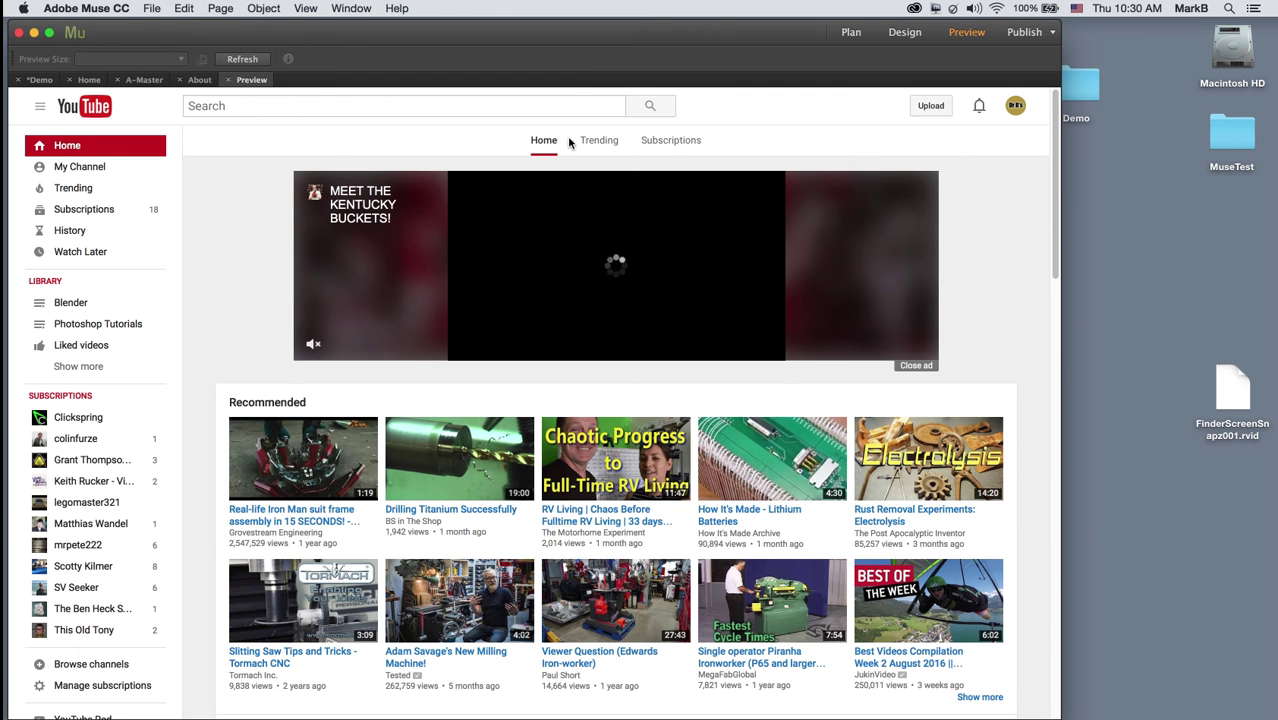
left_click(228, 81)
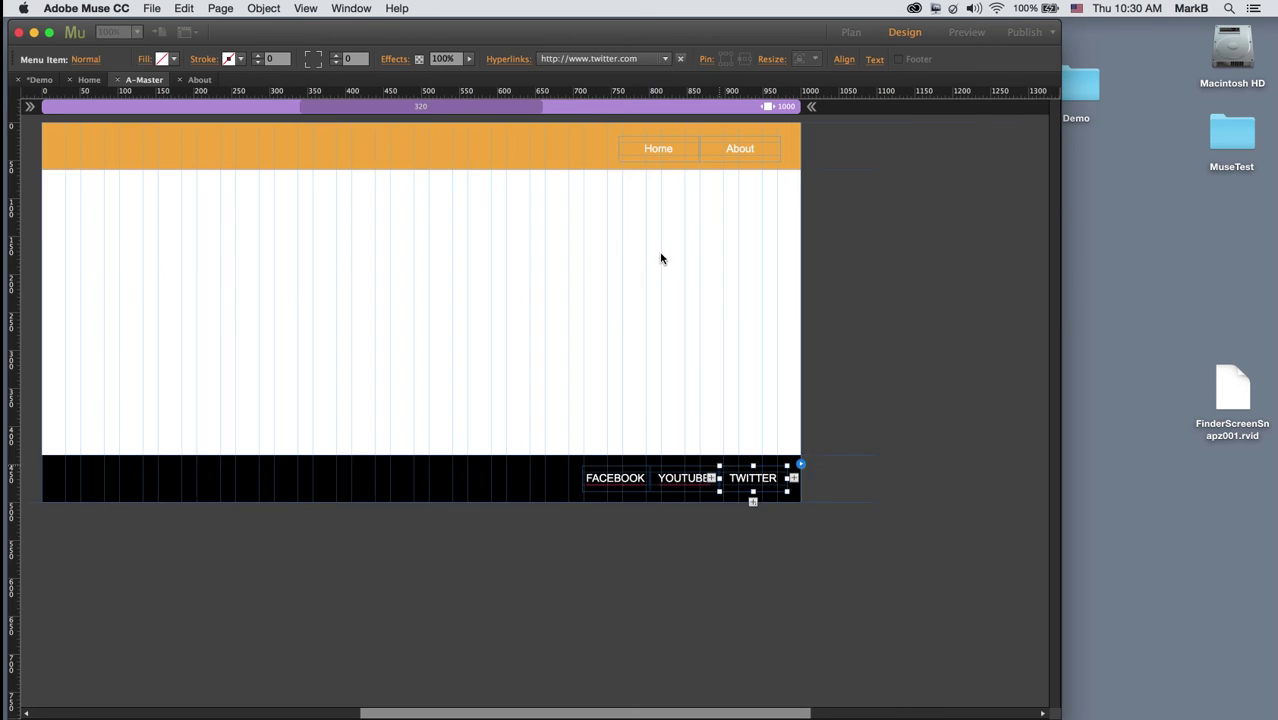
left_click(758, 563)
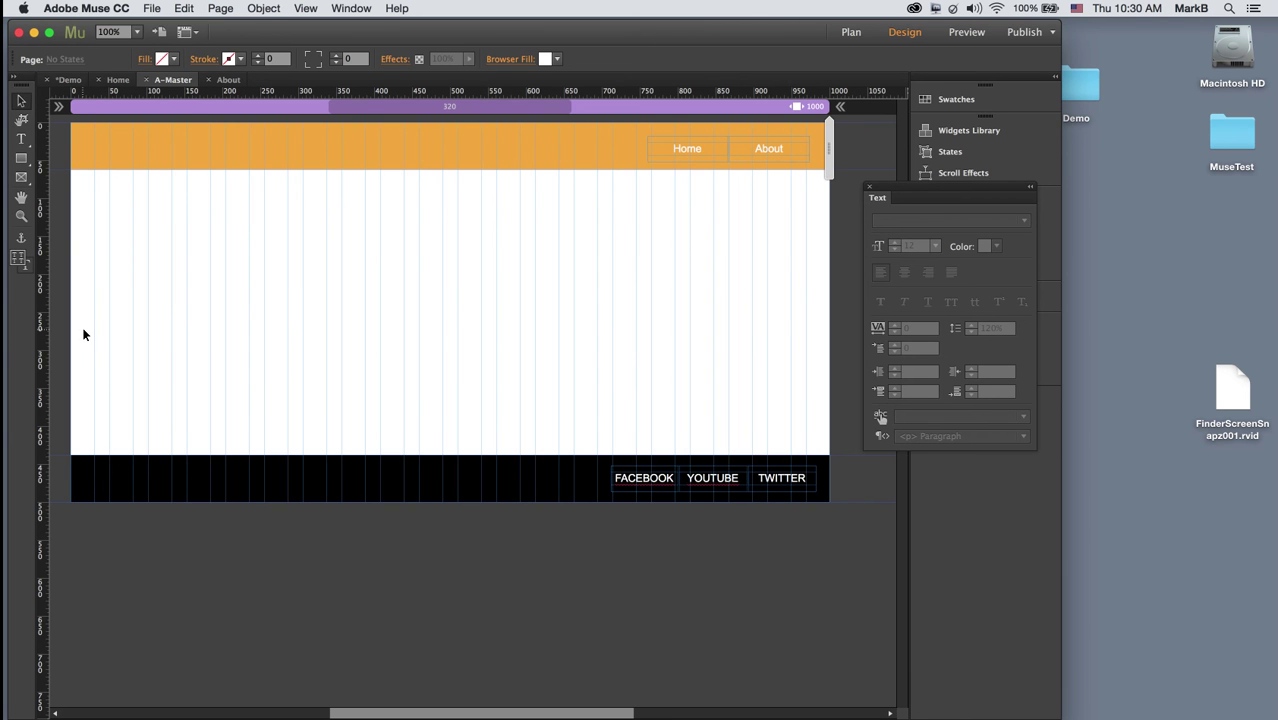
Step: Place pic1.jpg from the Demo folder on the Desktop onto the Home page, below the welcome text
left_click(115, 80)
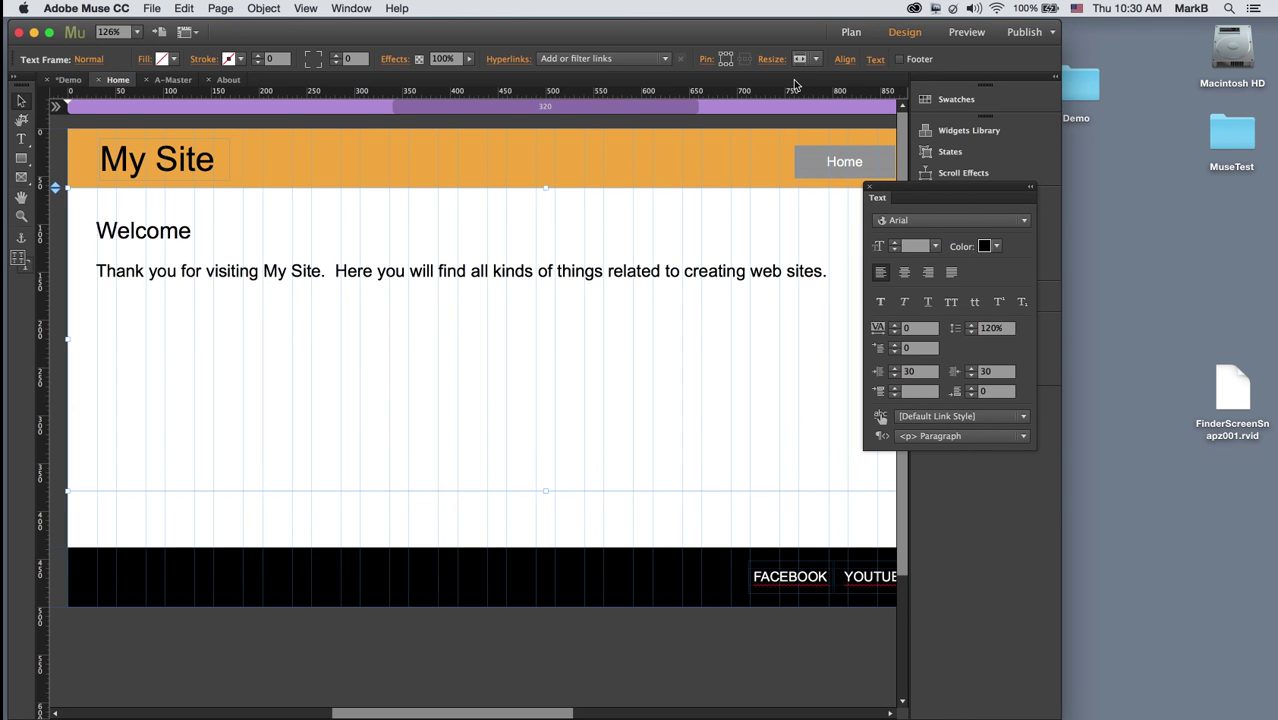
left_click(1079, 92)
left_click_drag(1079, 92, 1132, 108)
double_click(1133, 108)
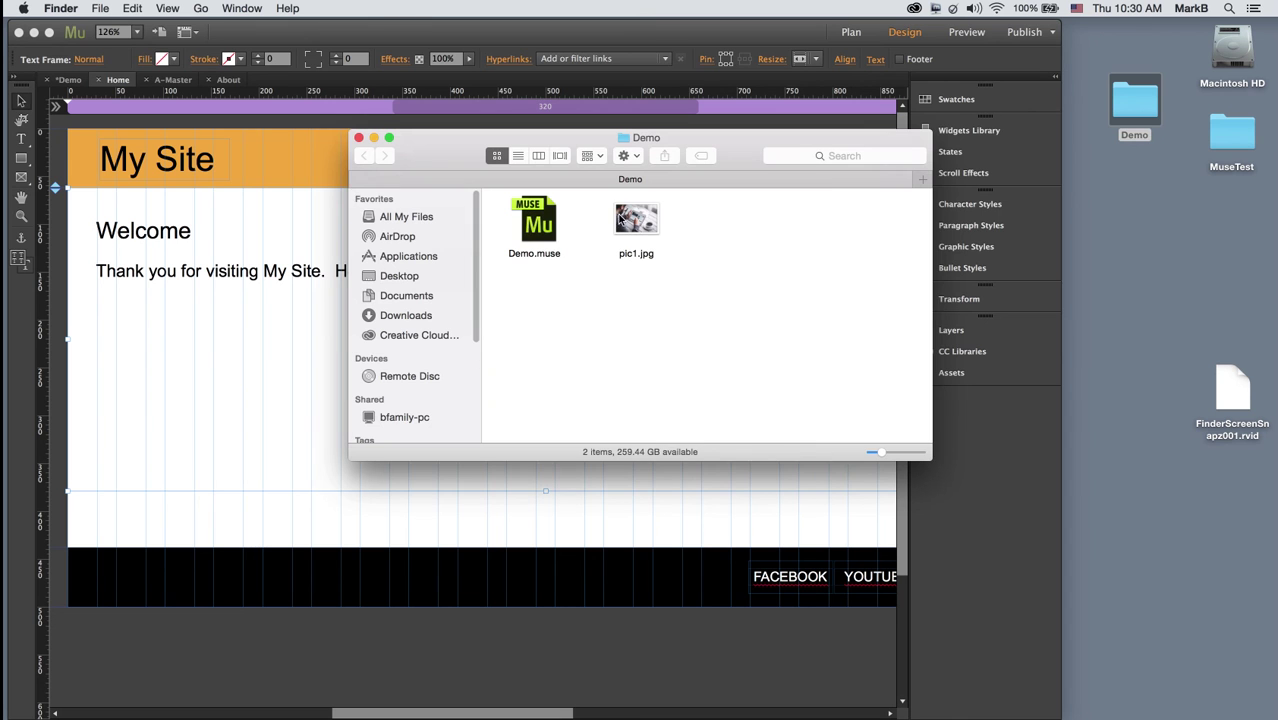
left_click(638, 220)
left_click_drag(585, 147, 858, 64)
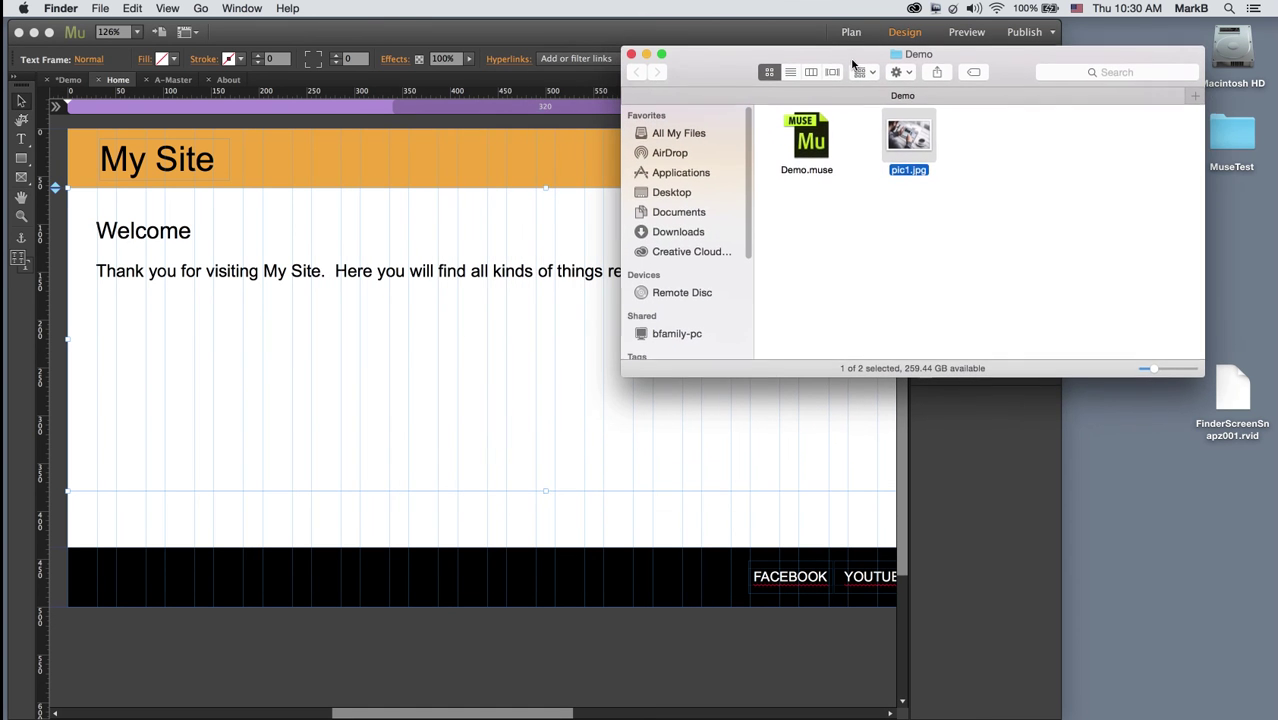
left_click_drag(912, 150, 298, 396)
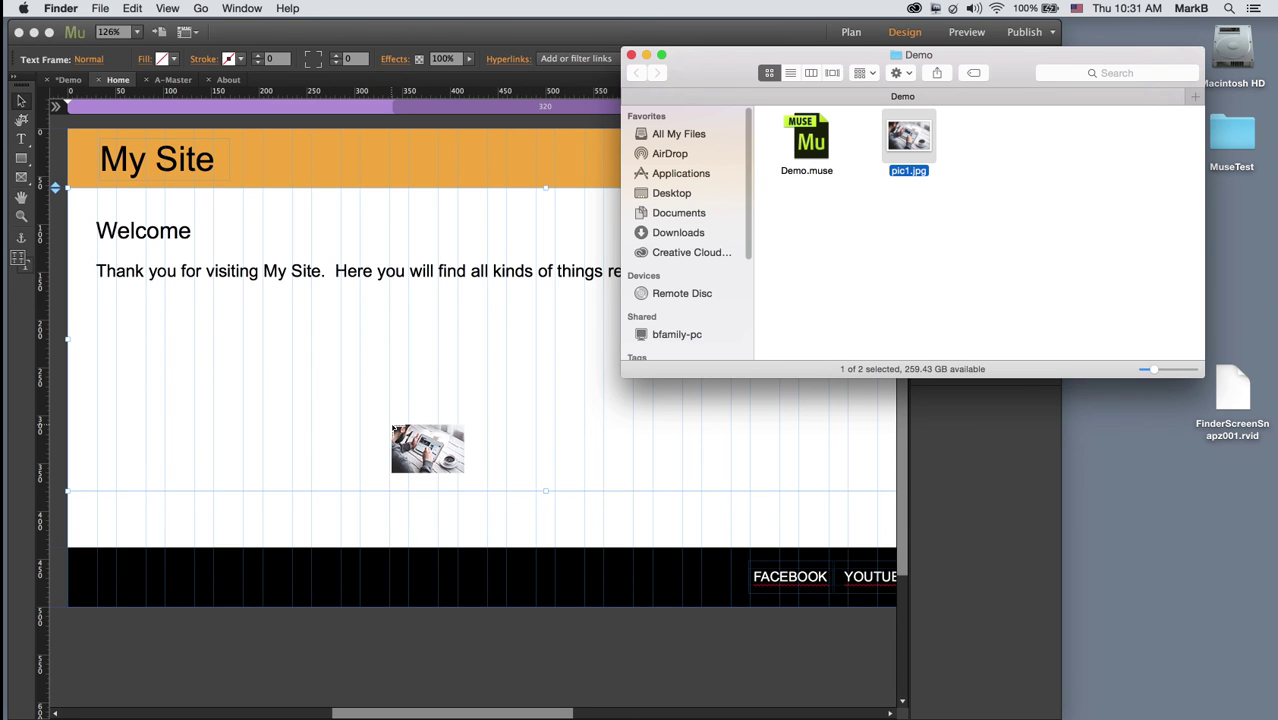
left_click_drag(395, 428, 110, 354)
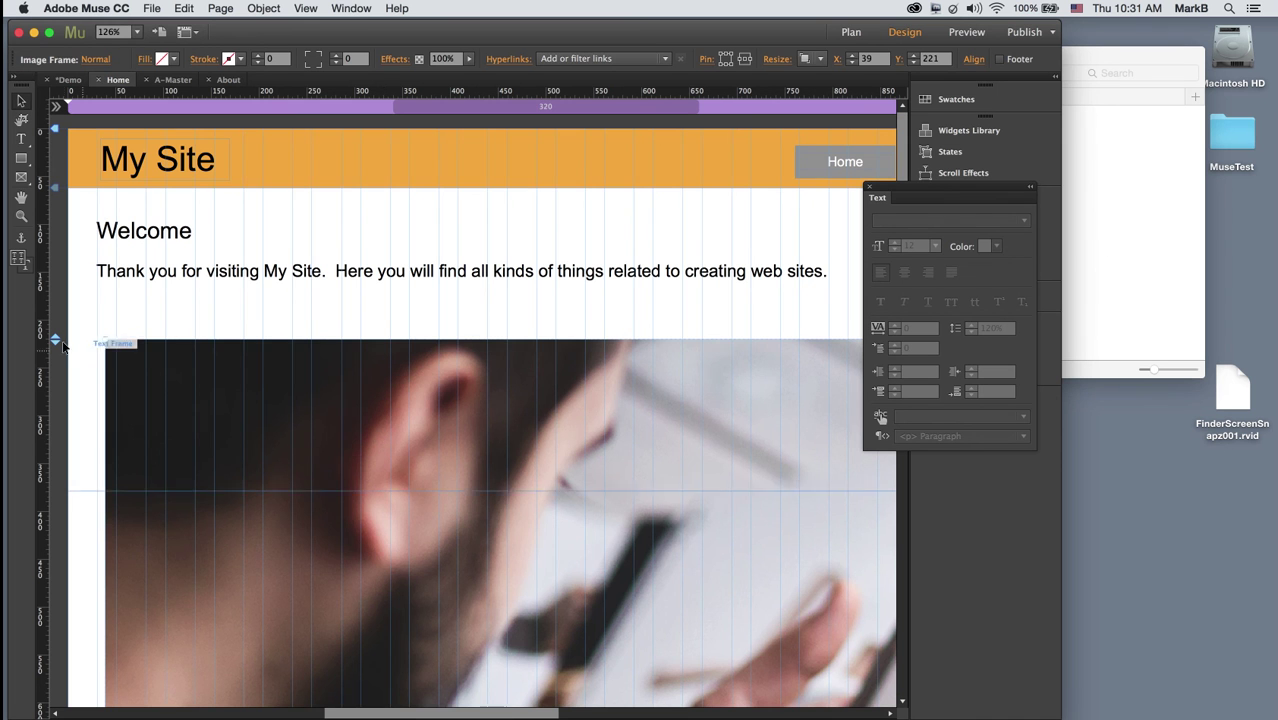
Step: Scale the placed picture down to about 342 by 228 and position it under the welcome text at about X 31, Y 171
left_click_drag(280, 434, 238, 348)
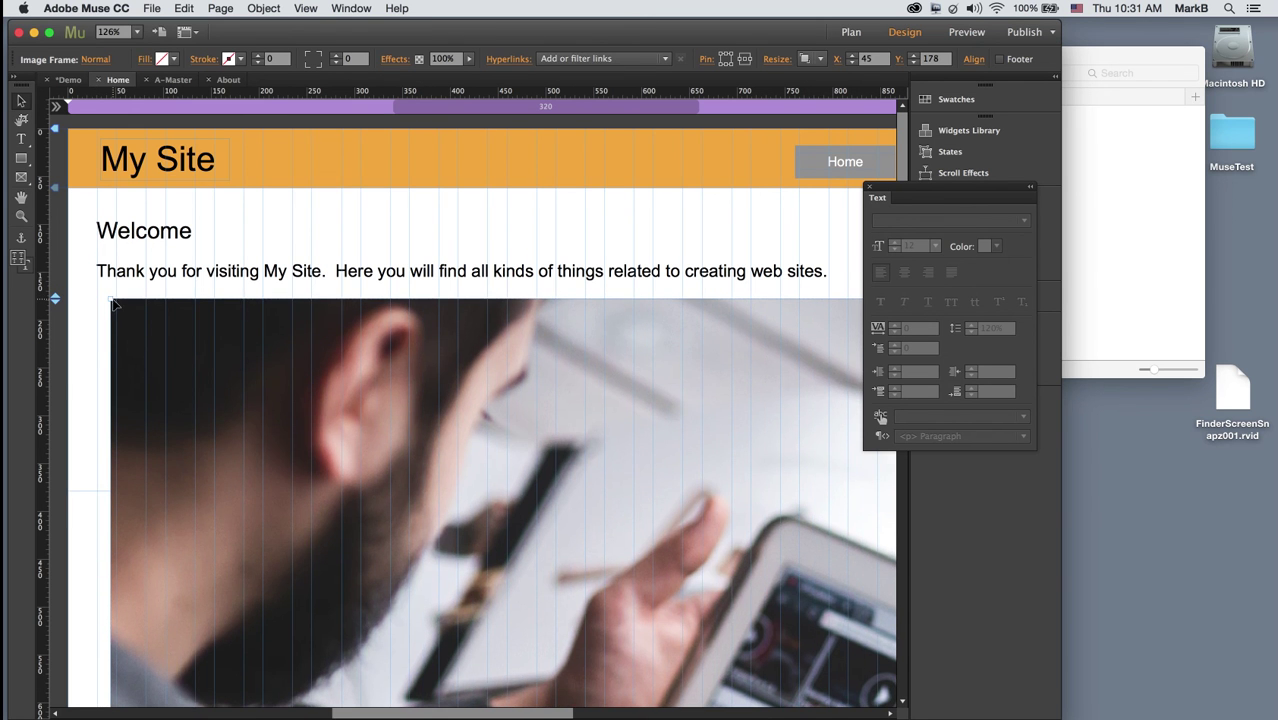
left_click_drag(111, 297, 212, 371)
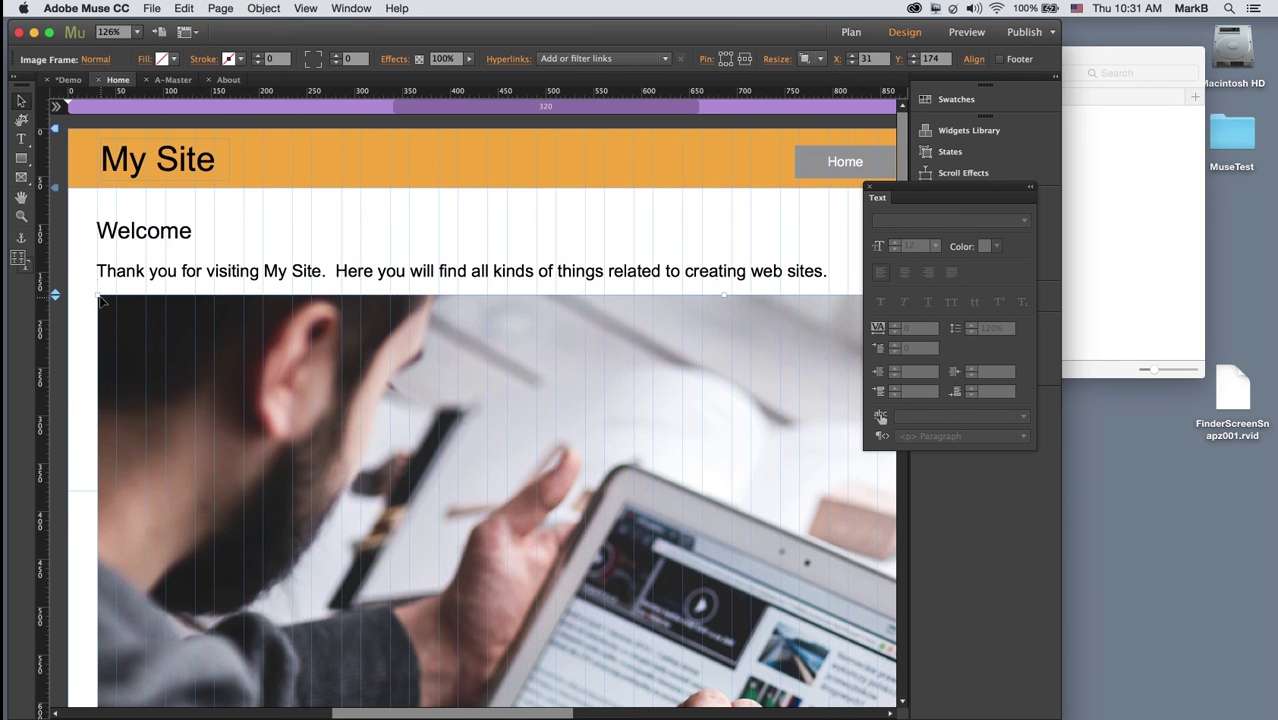
left_click_drag(97, 295, 399, 517)
left_click_drag(534, 590, 390, 502)
left_click_drag(462, 558, 180, 350)
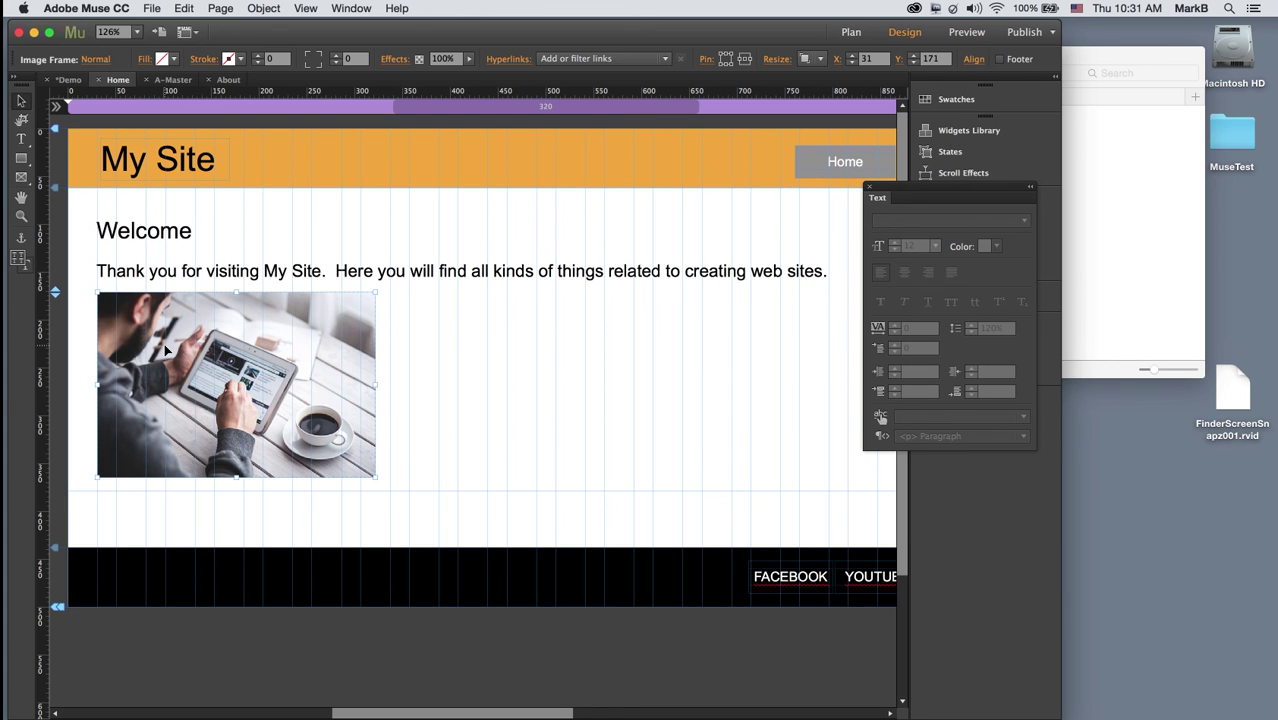
left_click_drag(379, 482, 423, 357)
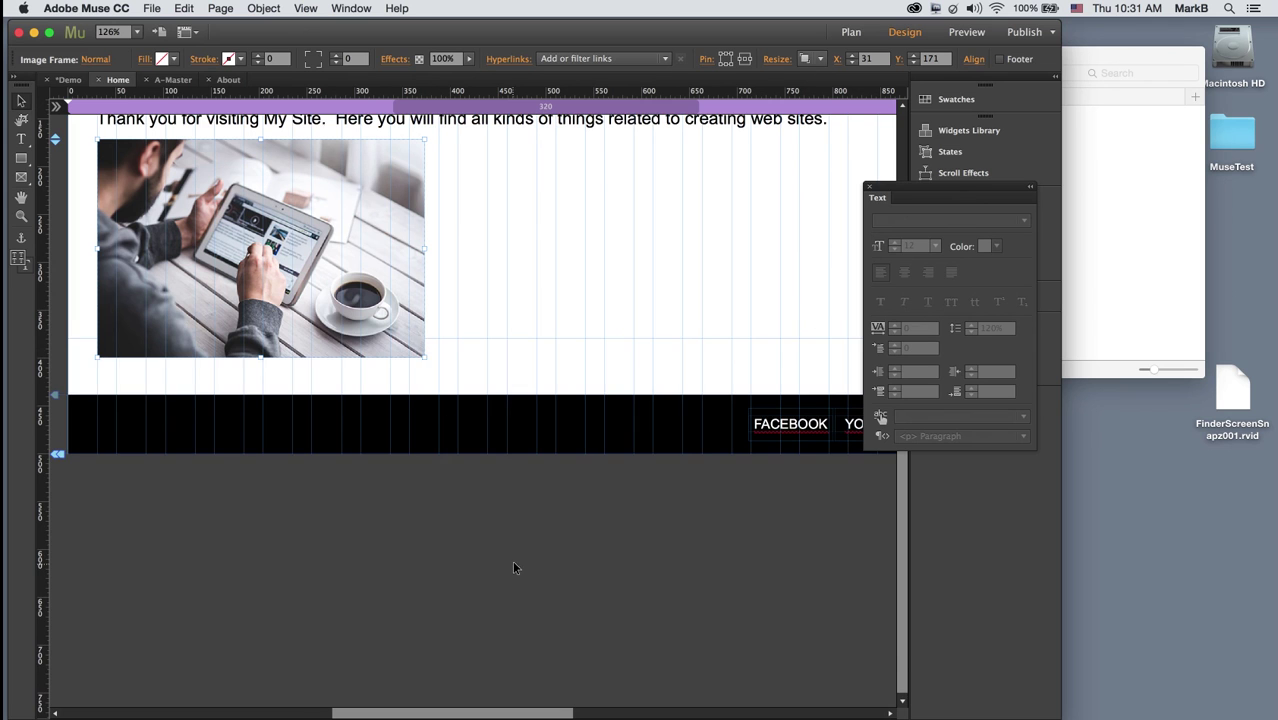
Step: Give the Home page picture the tooltip "Technology" and the alternative text "Photo of man working on iPad"
scroll(513, 566, "up", 3)
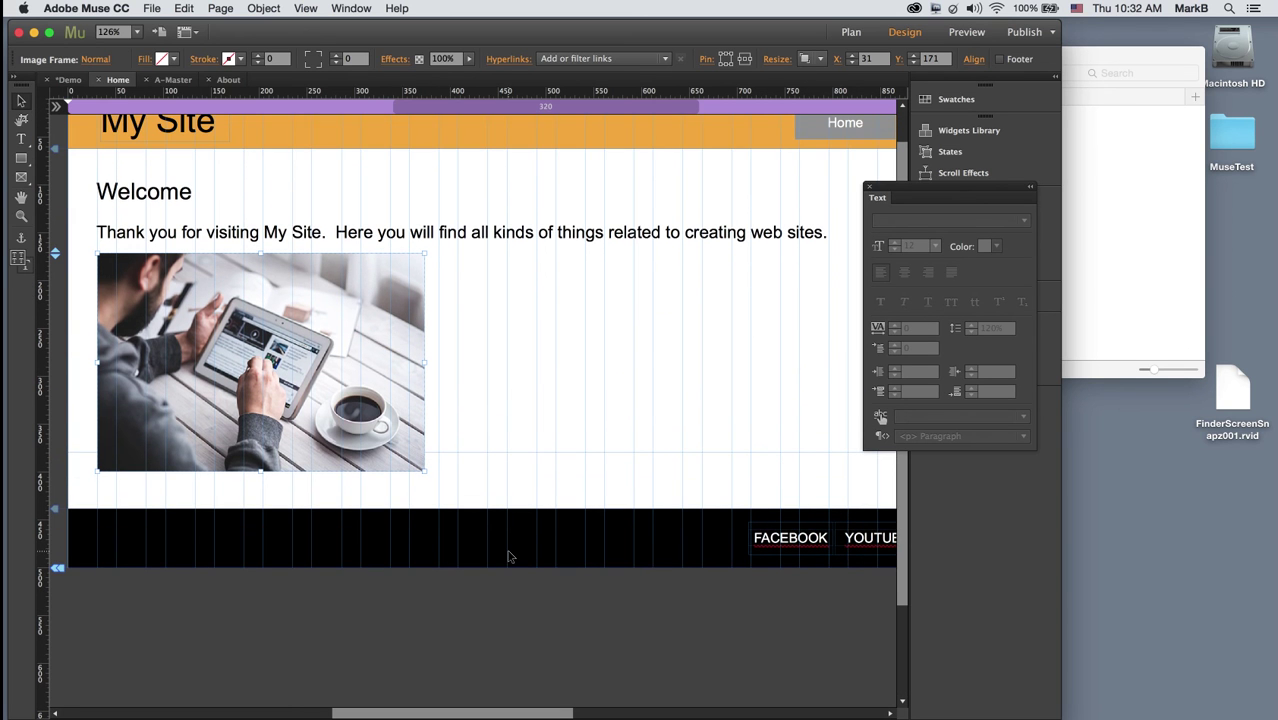
right_click(344, 342)
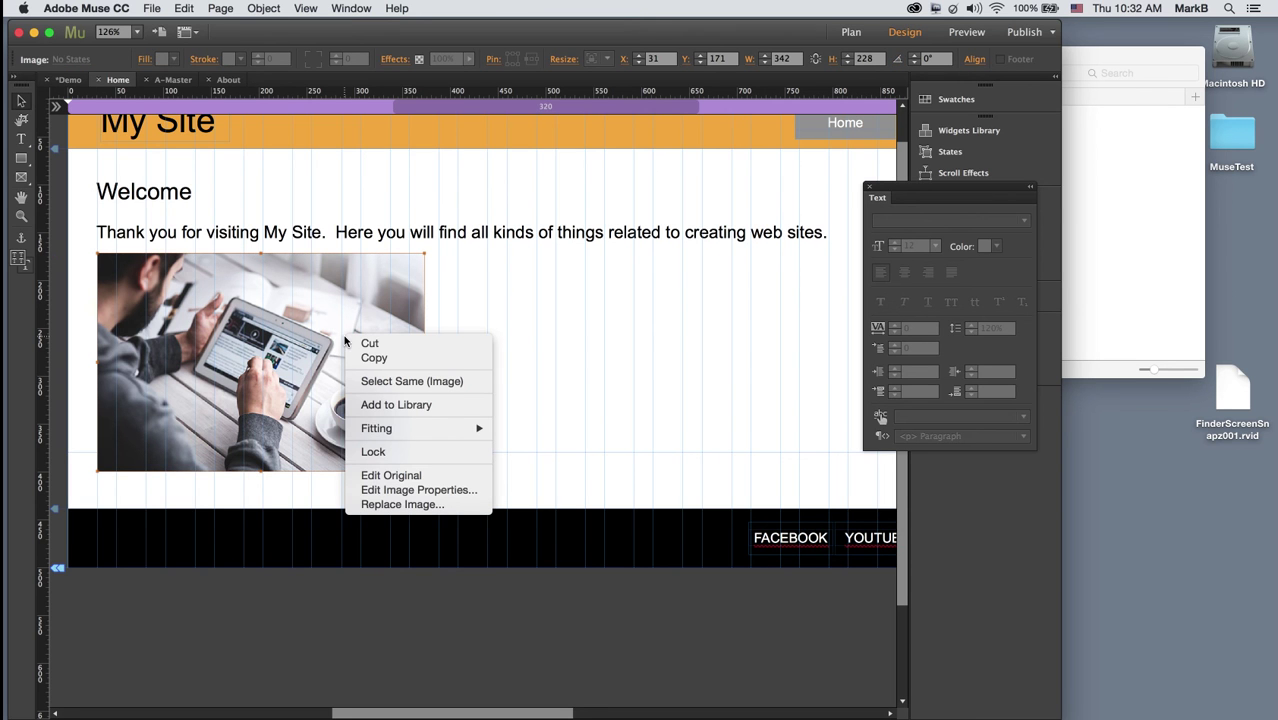
left_click(421, 490)
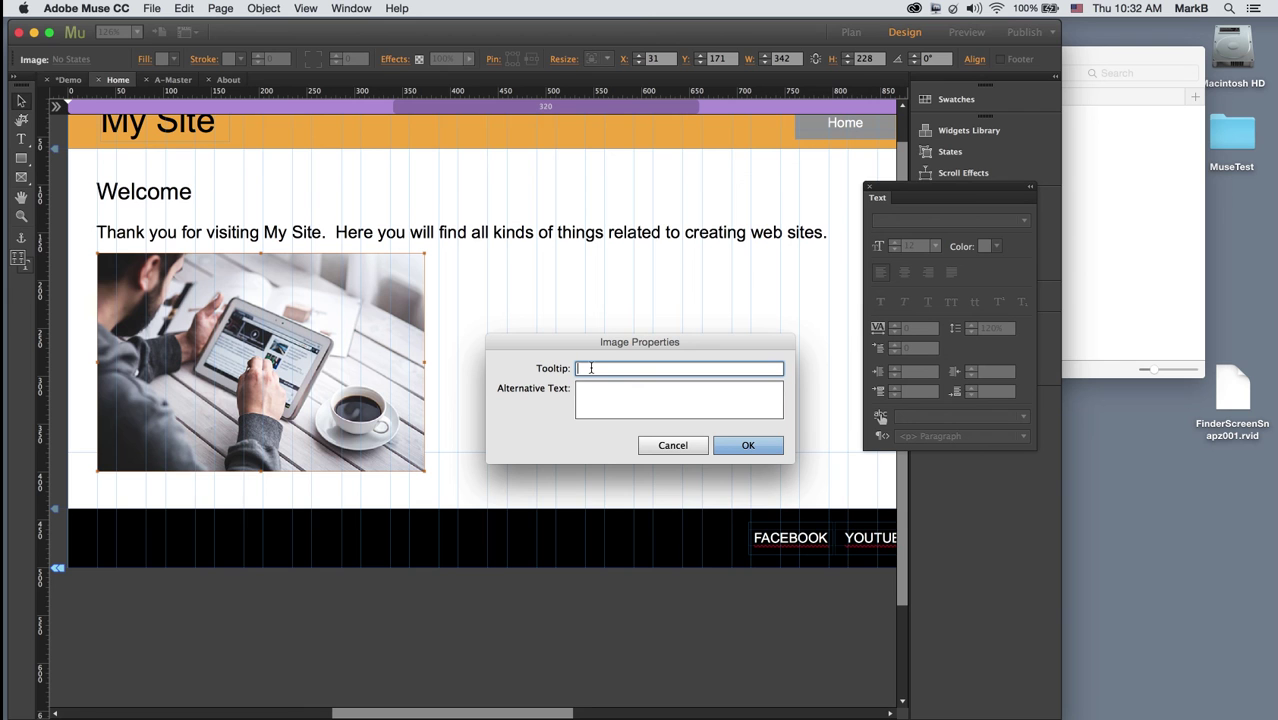
type("logy")
left_click(584, 388)
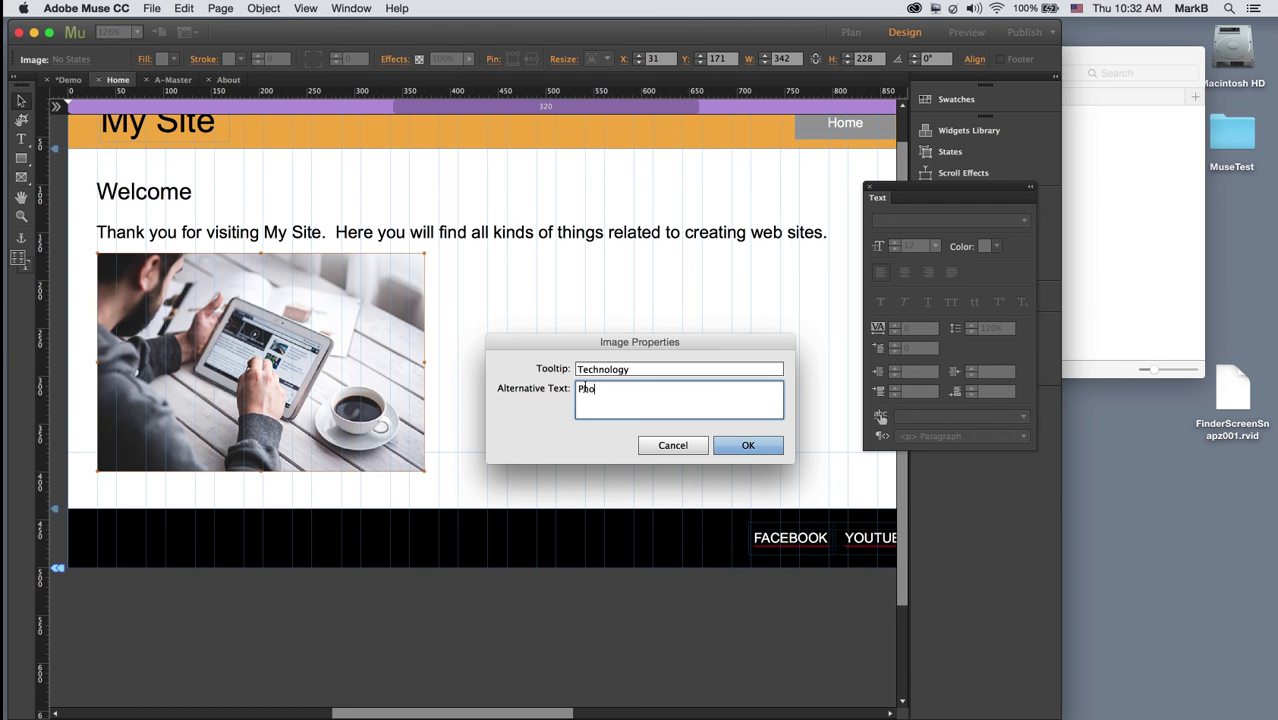
type("Photo of man working on iPad")
left_click(743, 445)
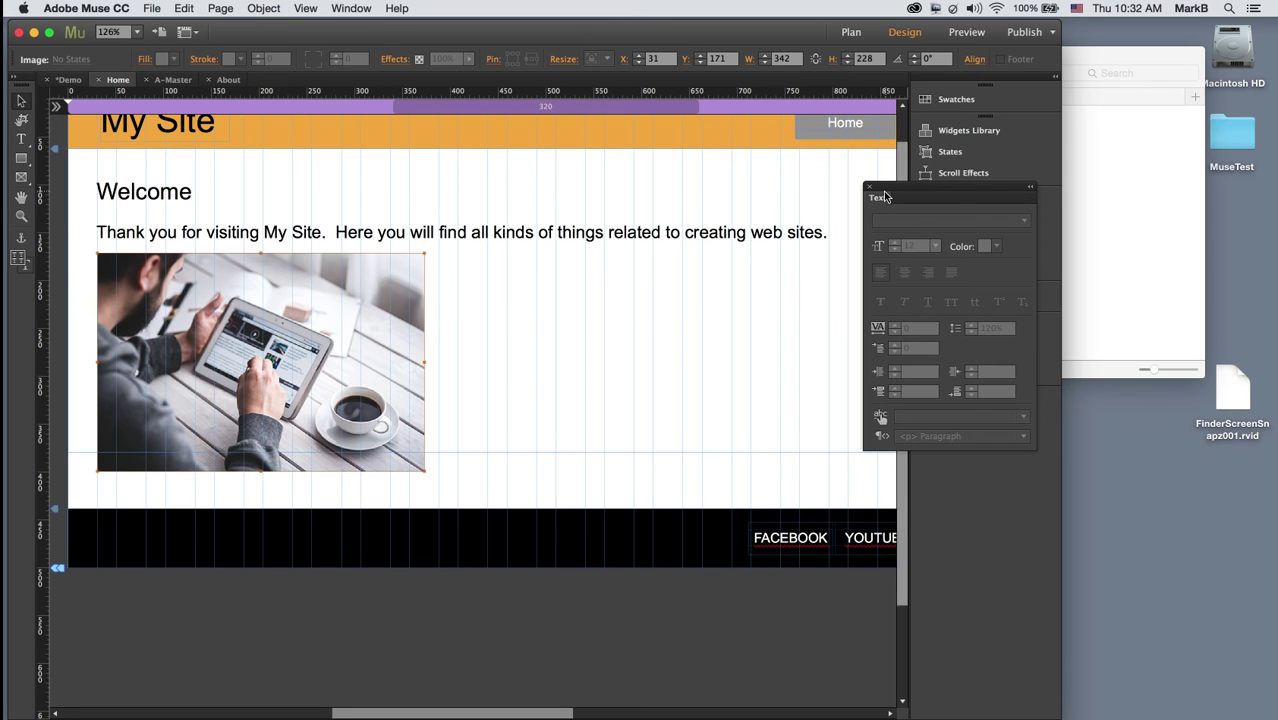
Step: Dock the floating Text panel below the other collapsed panels and display the site's assets list
left_click_drag(886, 194, 952, 420)
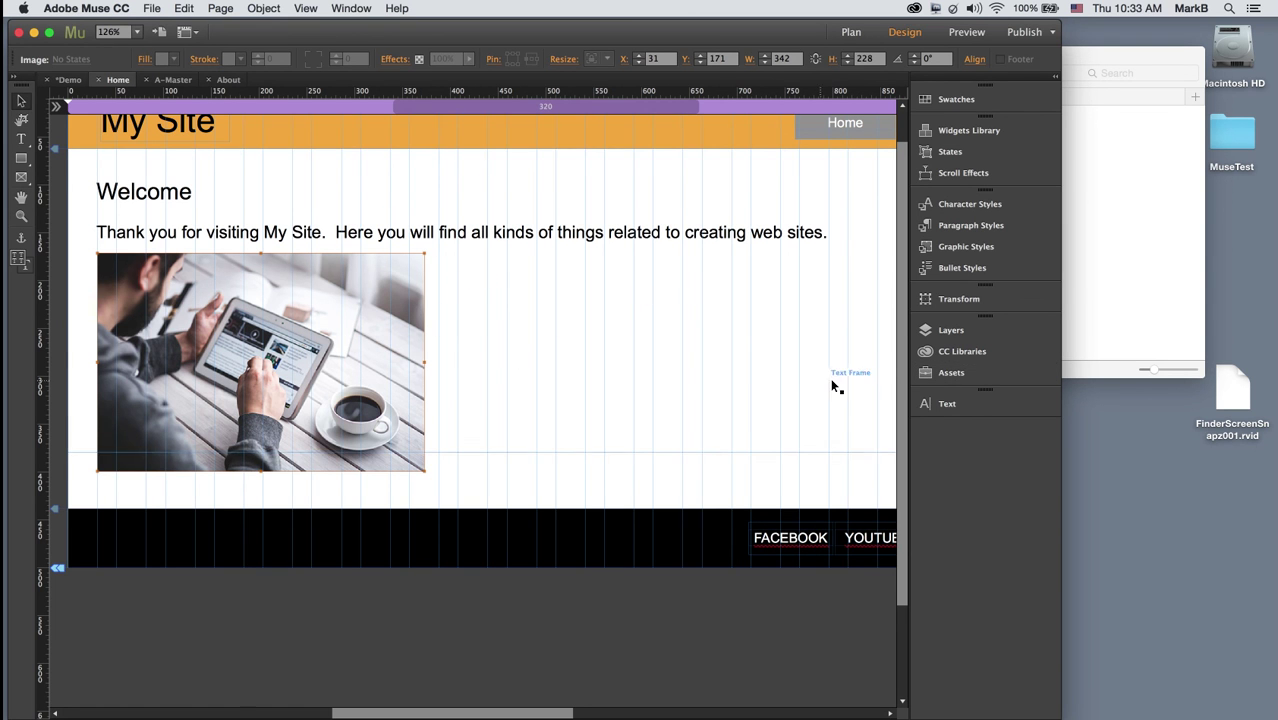
left_click(948, 373)
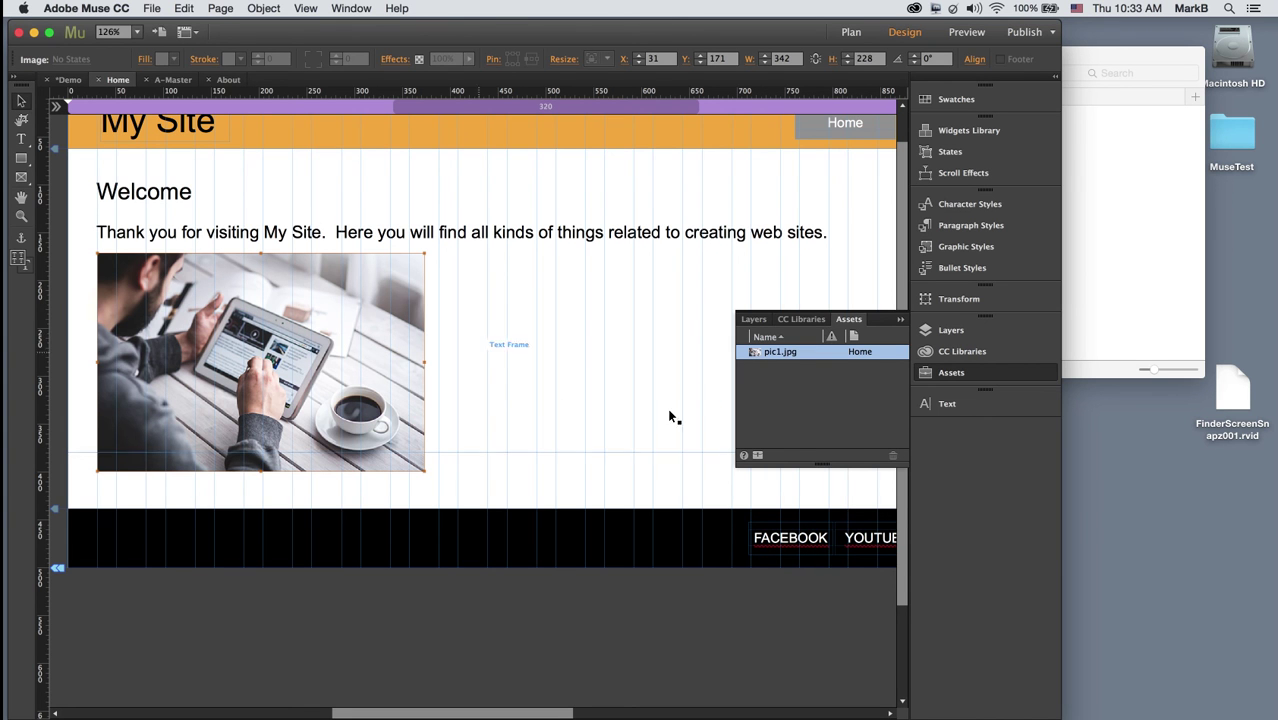
Step: Save the site and close the Finder window showing the Demo folder
left_click(153, 9)
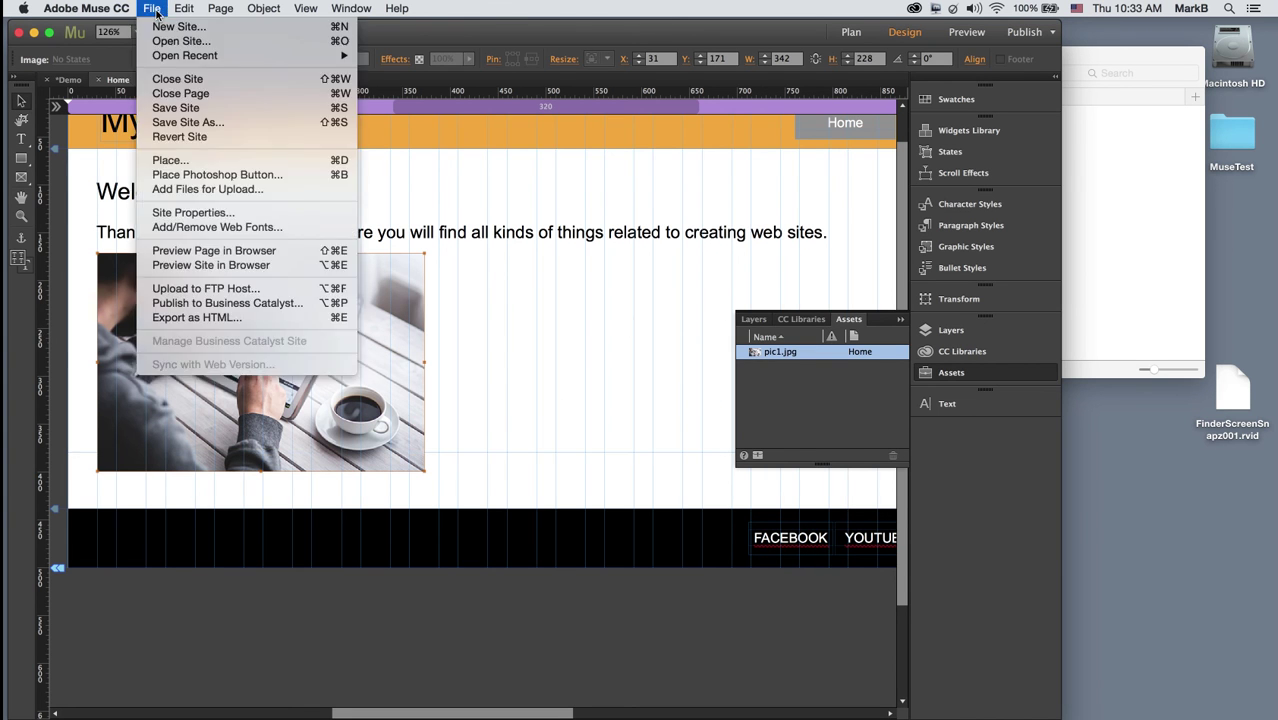
left_click(175, 108)
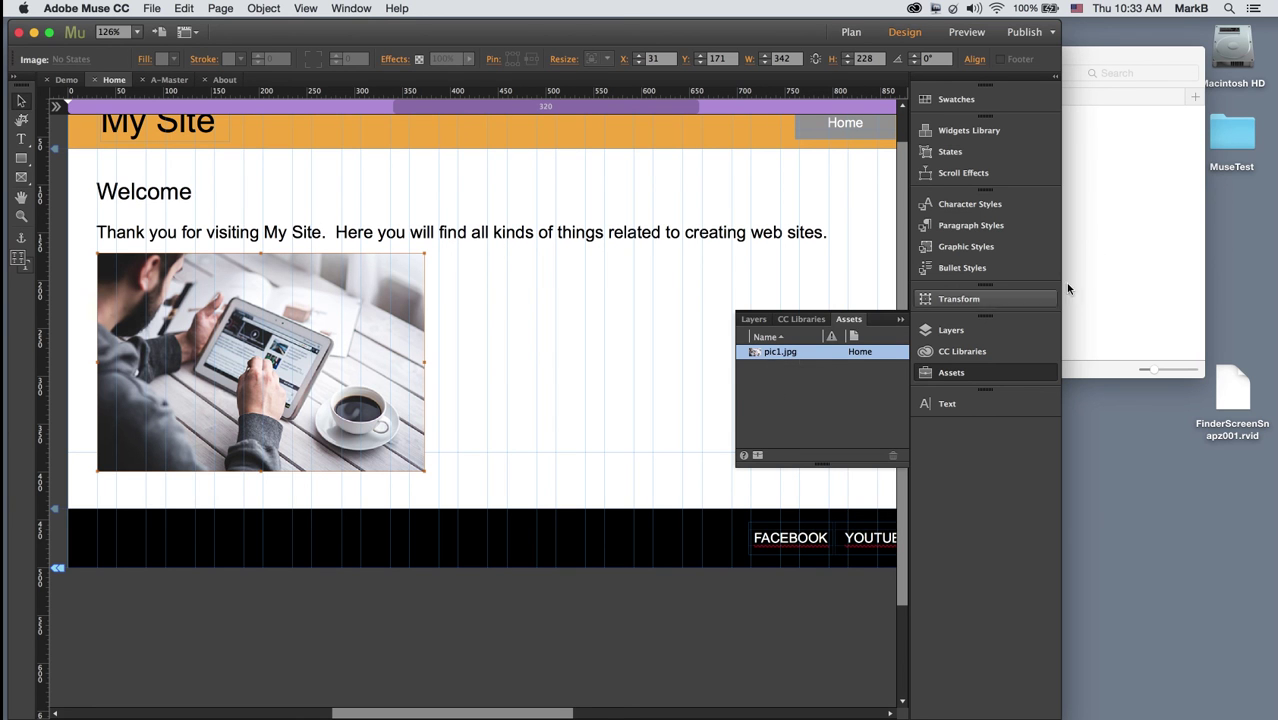
left_click(1098, 243)
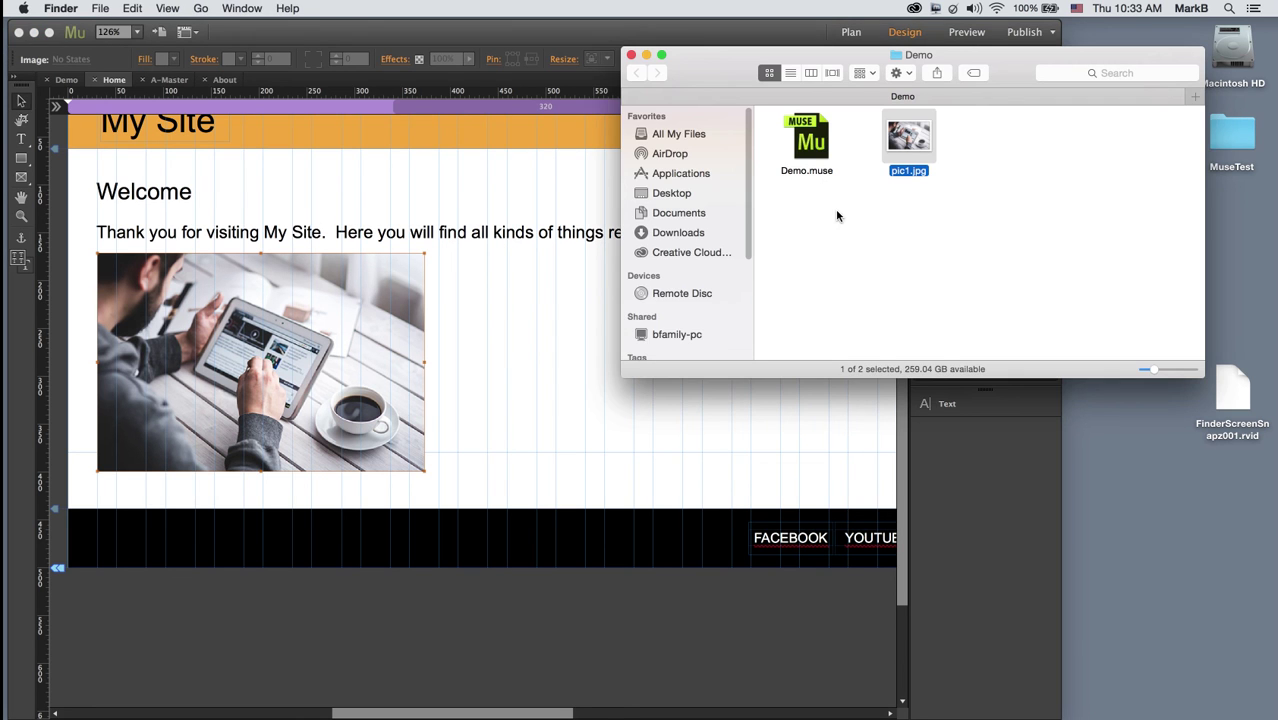
left_click(631, 56)
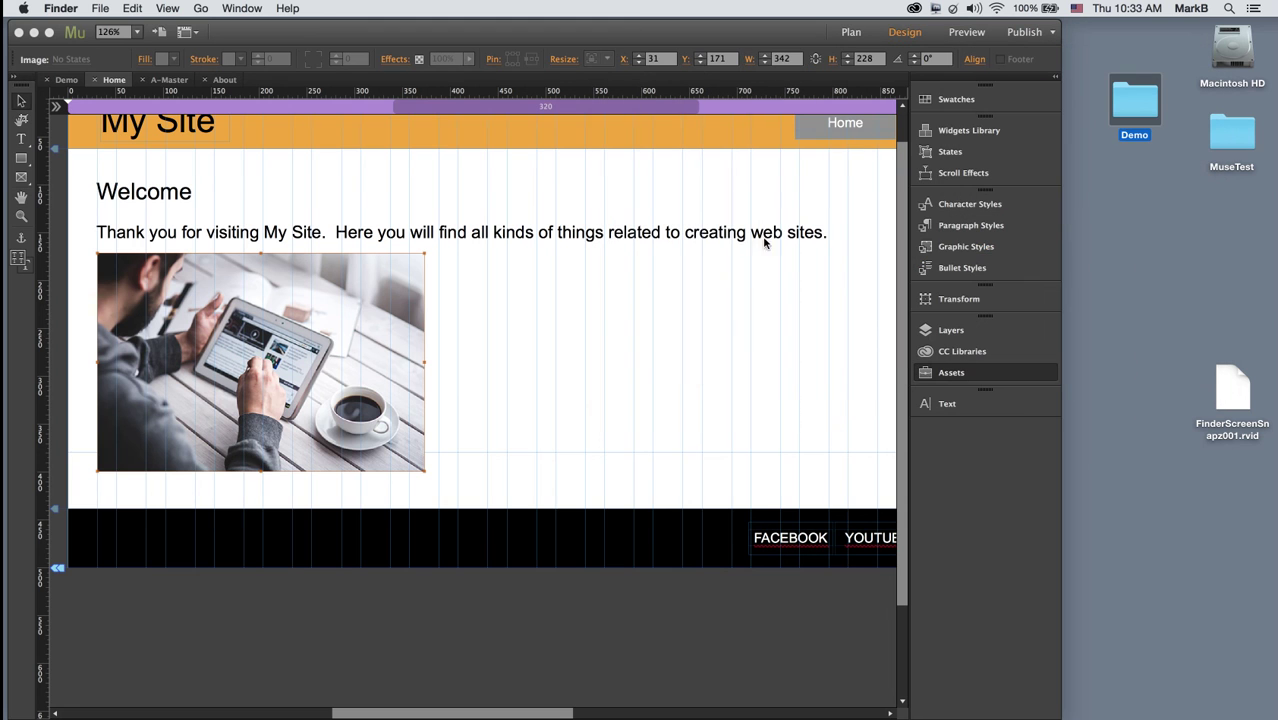
Step: Reopen the assets list and examine the options available for pic1.jpg, such as Relink and Collect Asset
left_click(920, 380)
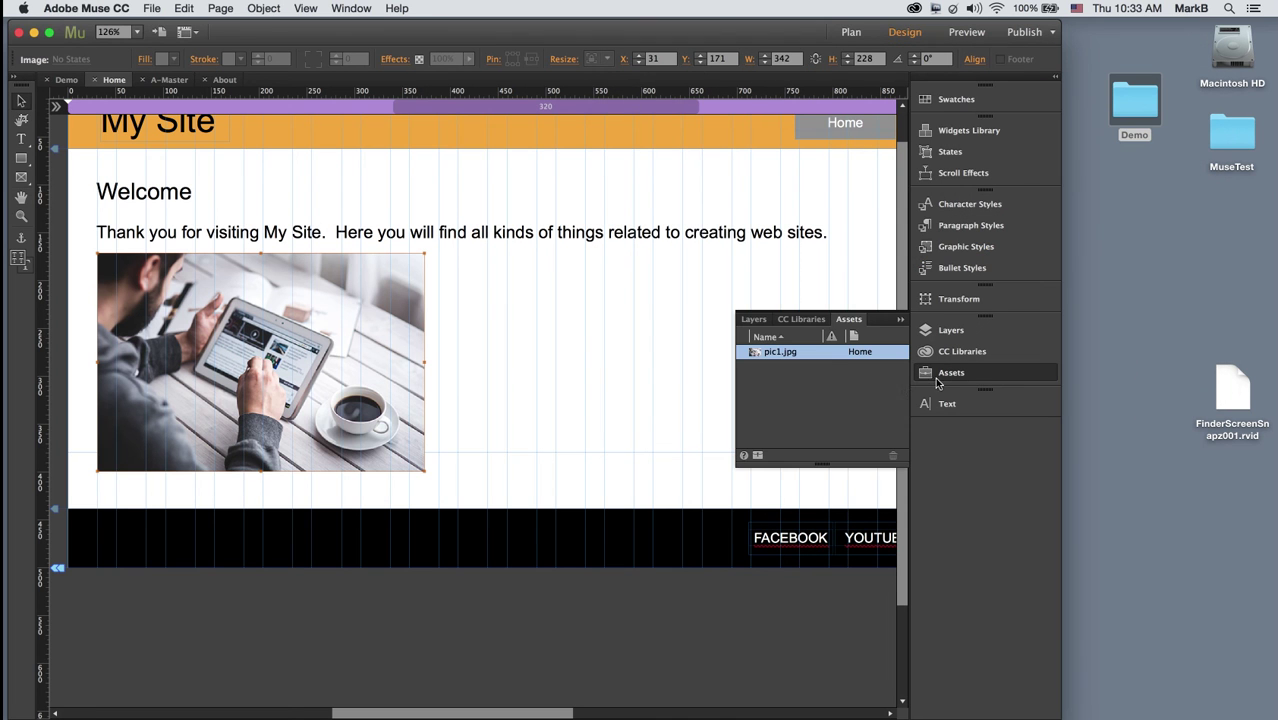
right_click(781, 351)
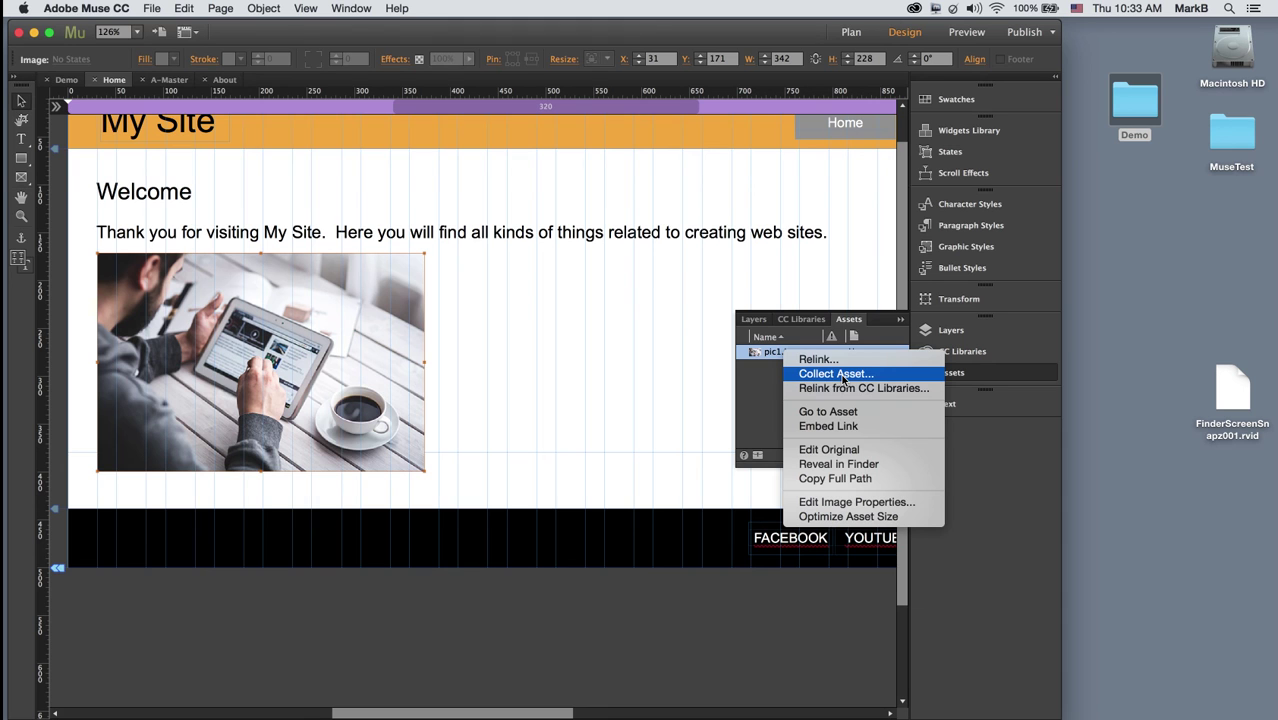
left_click(641, 377)
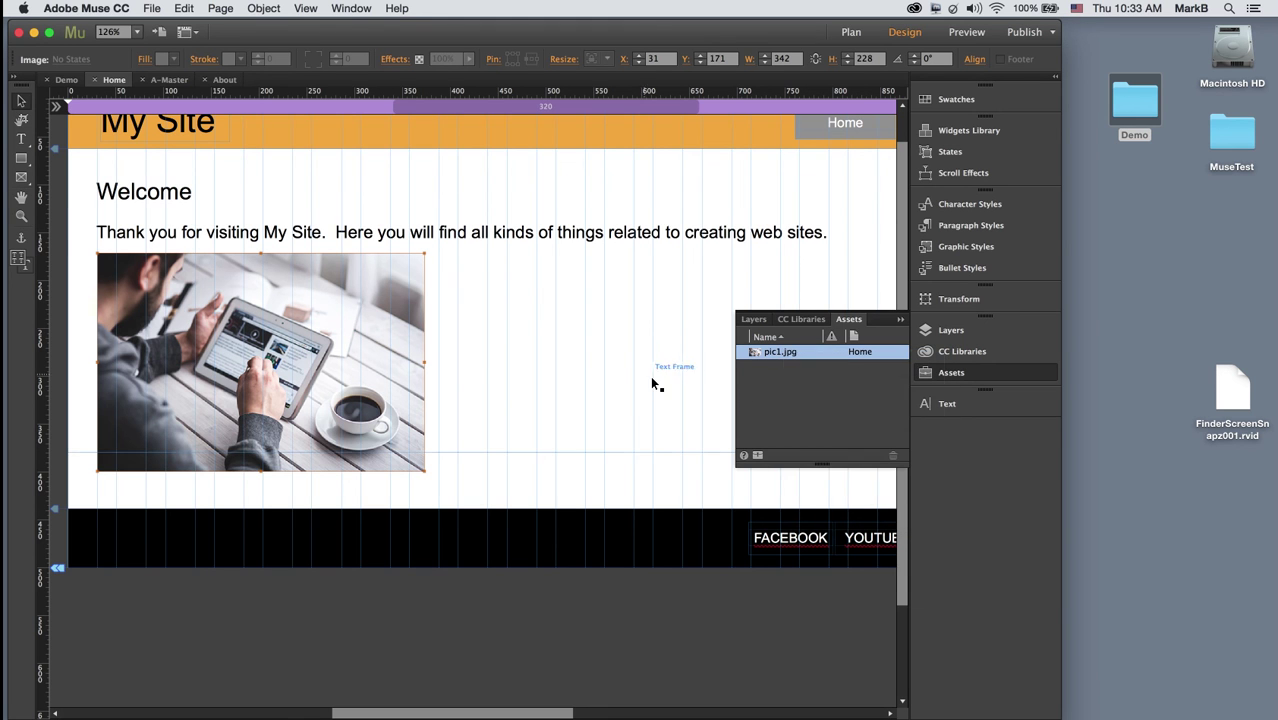
Step: Collapse the assets list and try moving the Home page picture to the right and back to its place
left_click(899, 318)
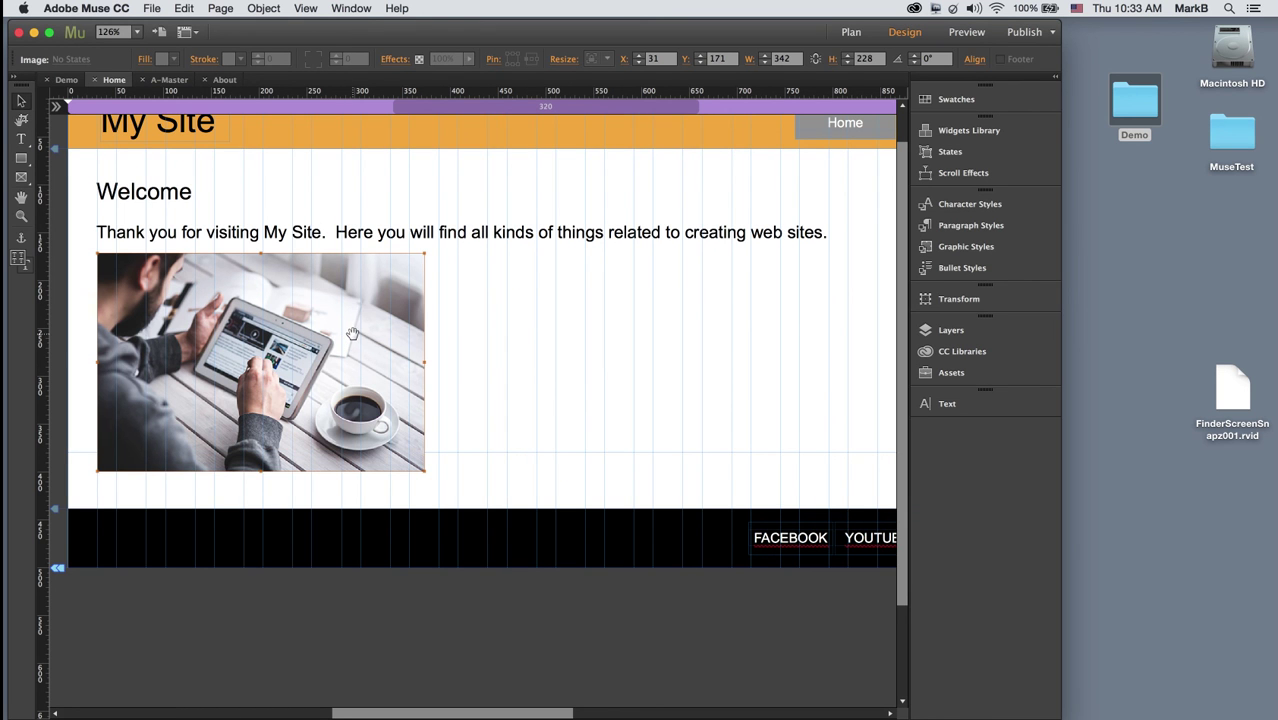
left_click_drag(286, 302, 499, 324)
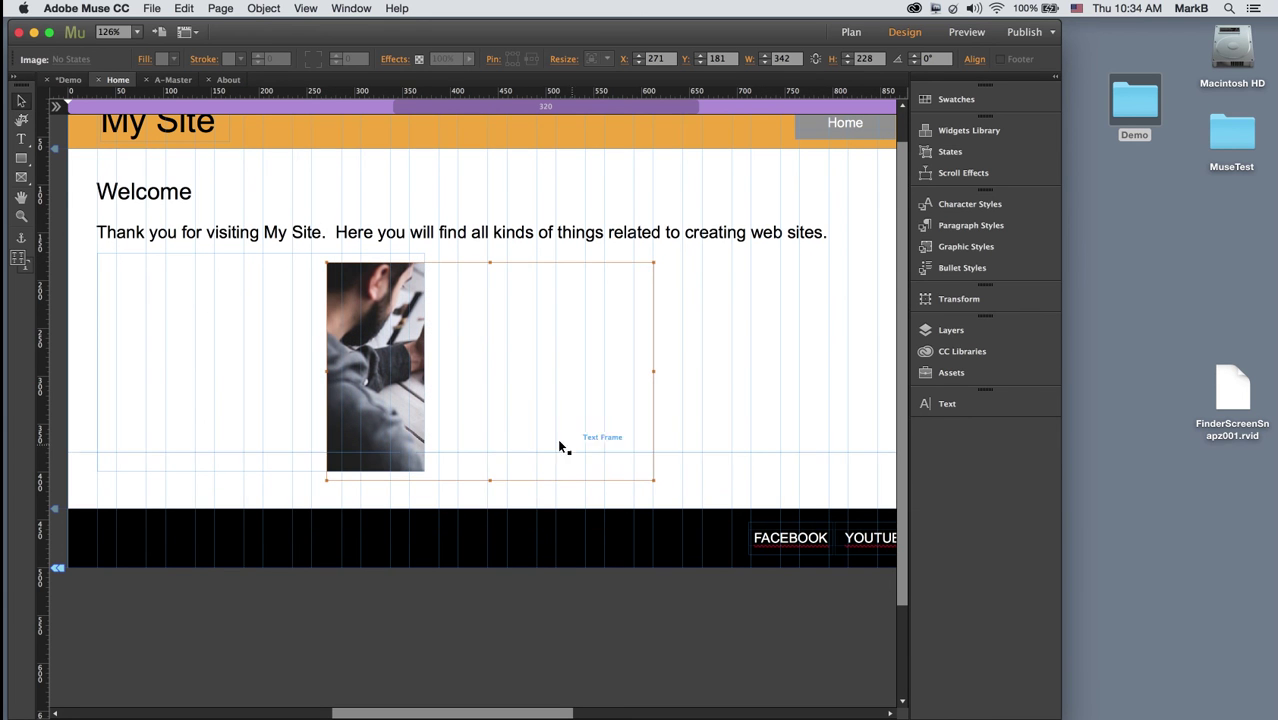
left_click_drag(400, 372, 245, 360)
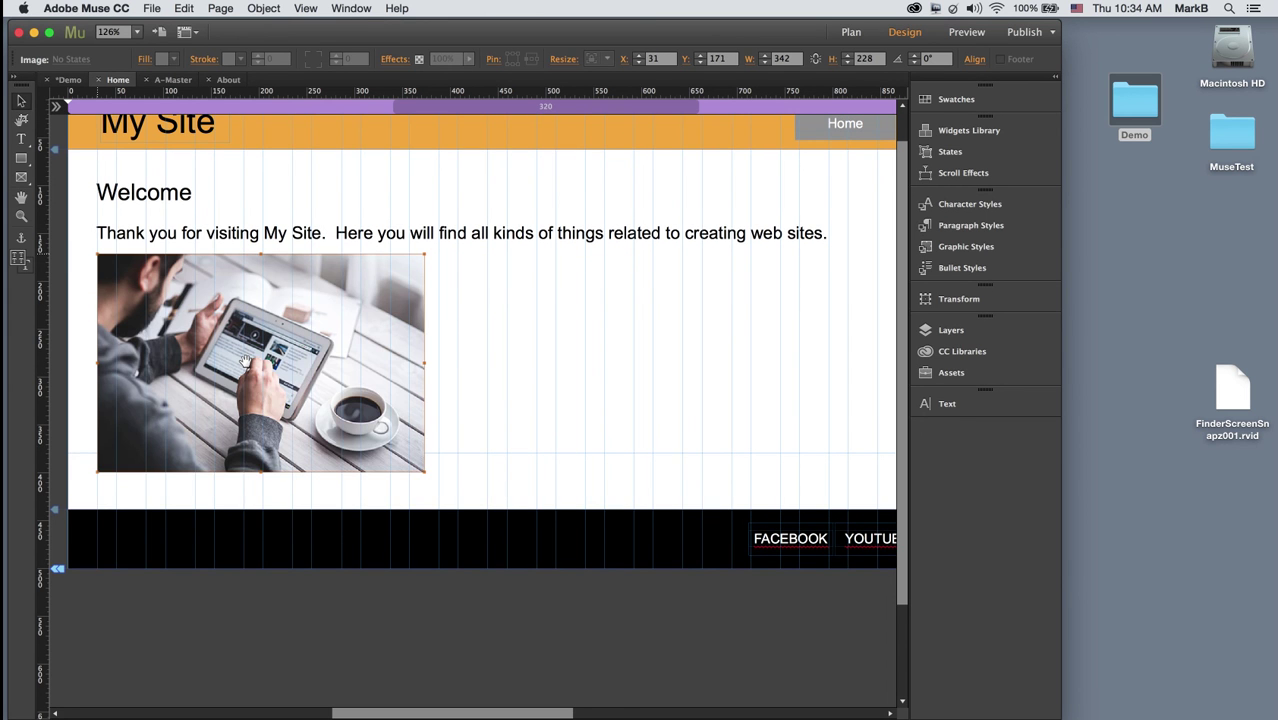
Step: Delete the Welcome text frame and undo the deletion
left_click(487, 354)
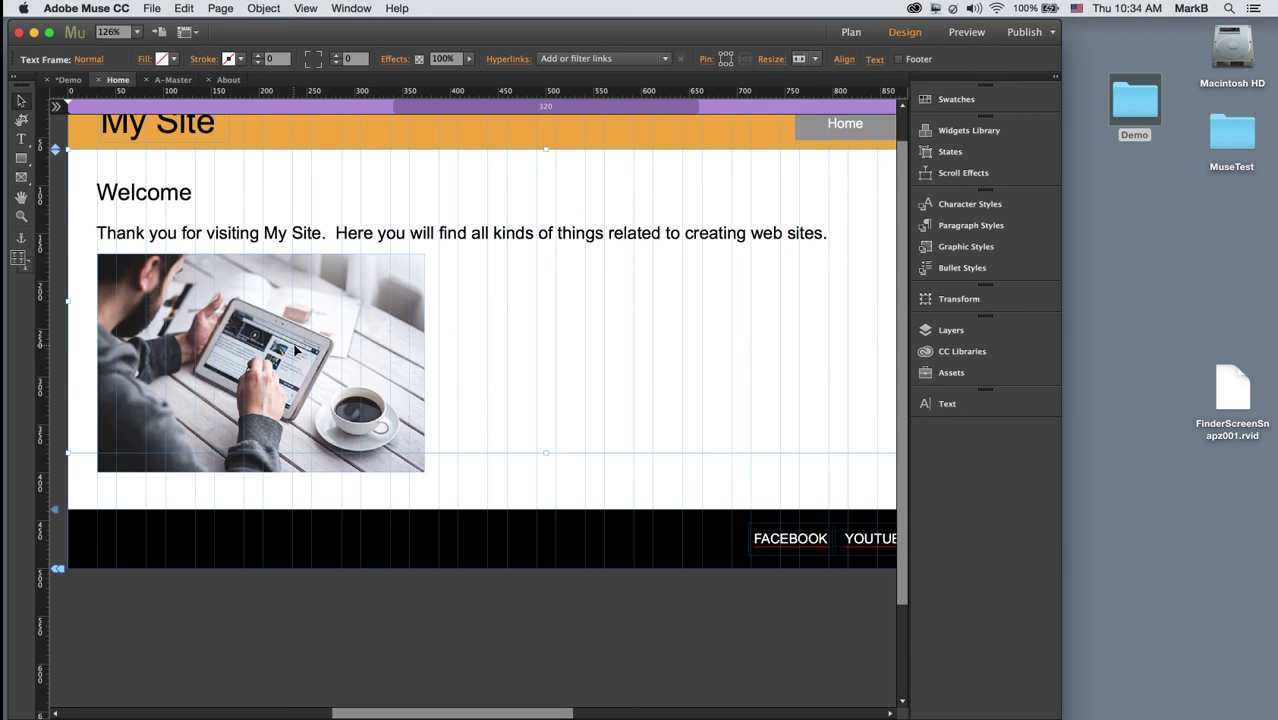
key("Delete")
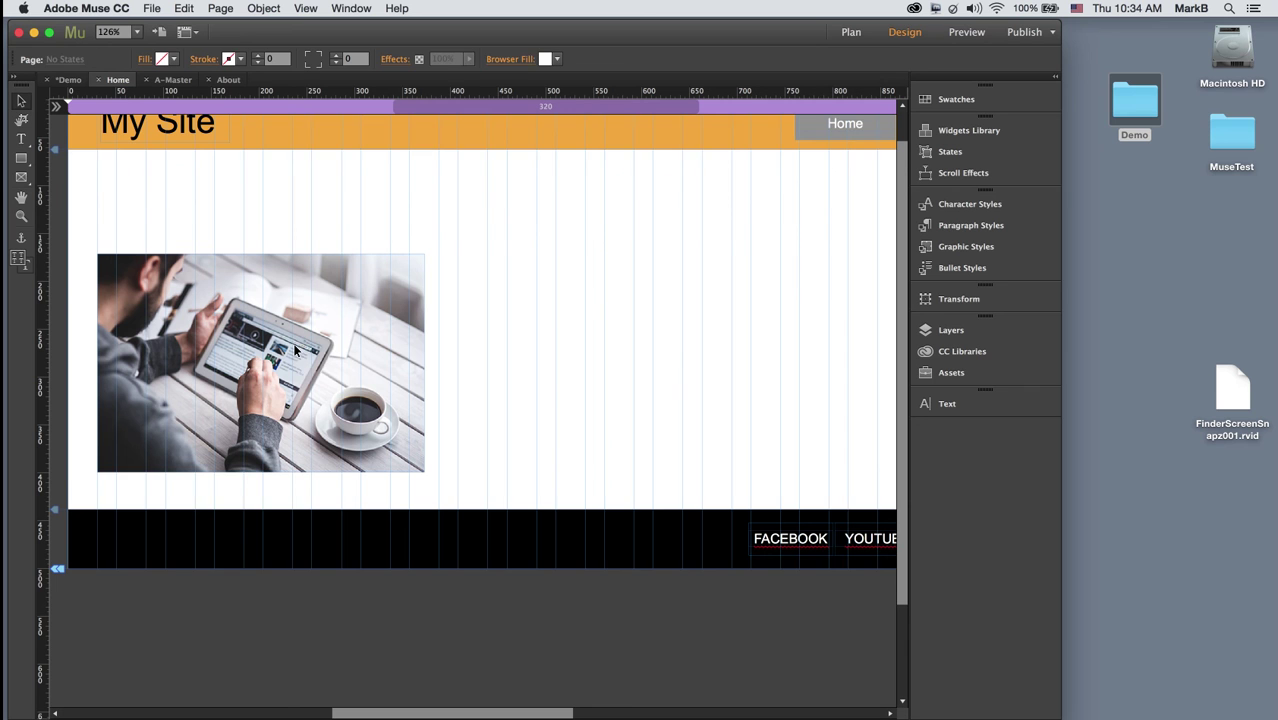
key("super+z")
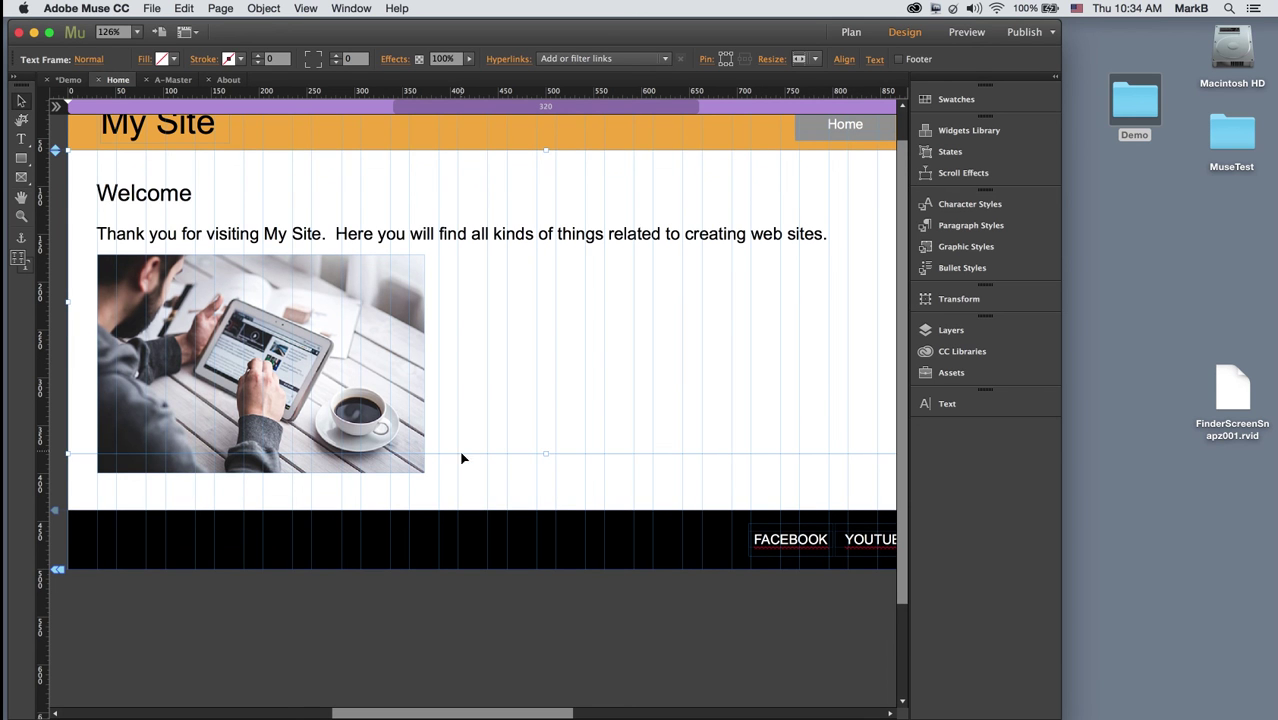
Step: Delete the picture from the Home page and shorten the Welcome text frame so it ends just below the text
left_click(420, 469)
key("Delete")
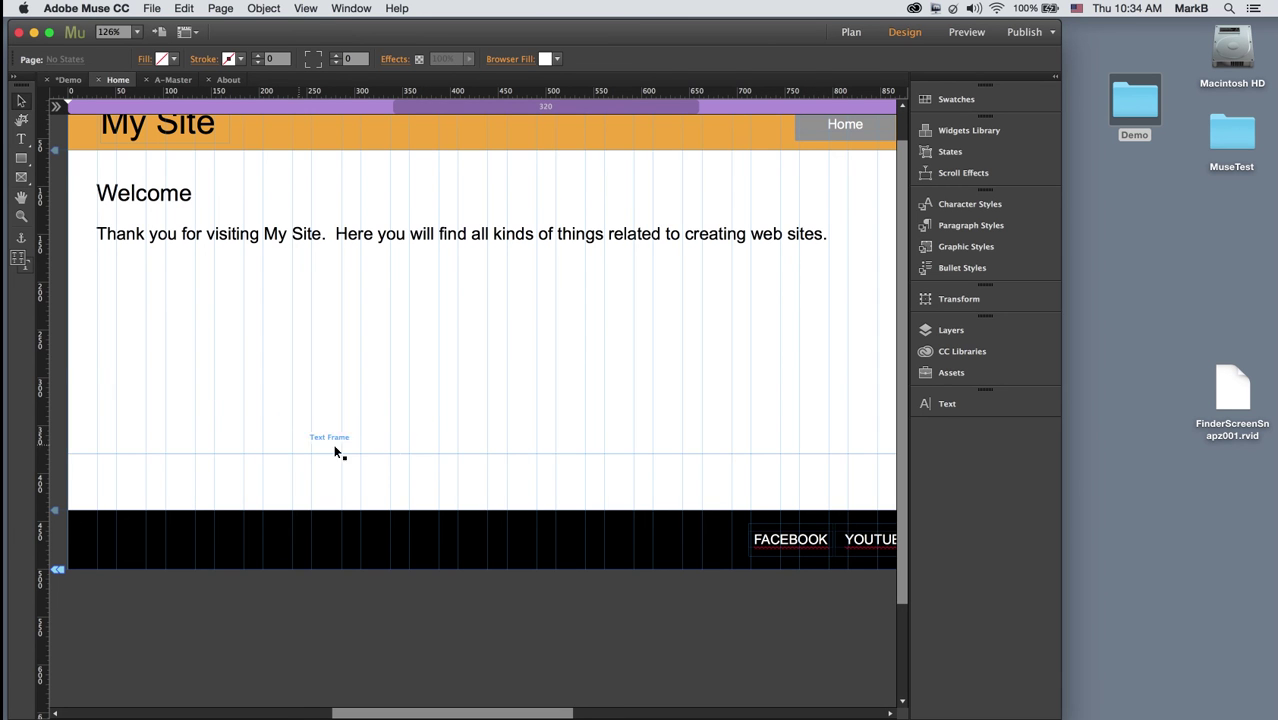
left_click(462, 450)
left_click_drag(548, 453, 508, 289)
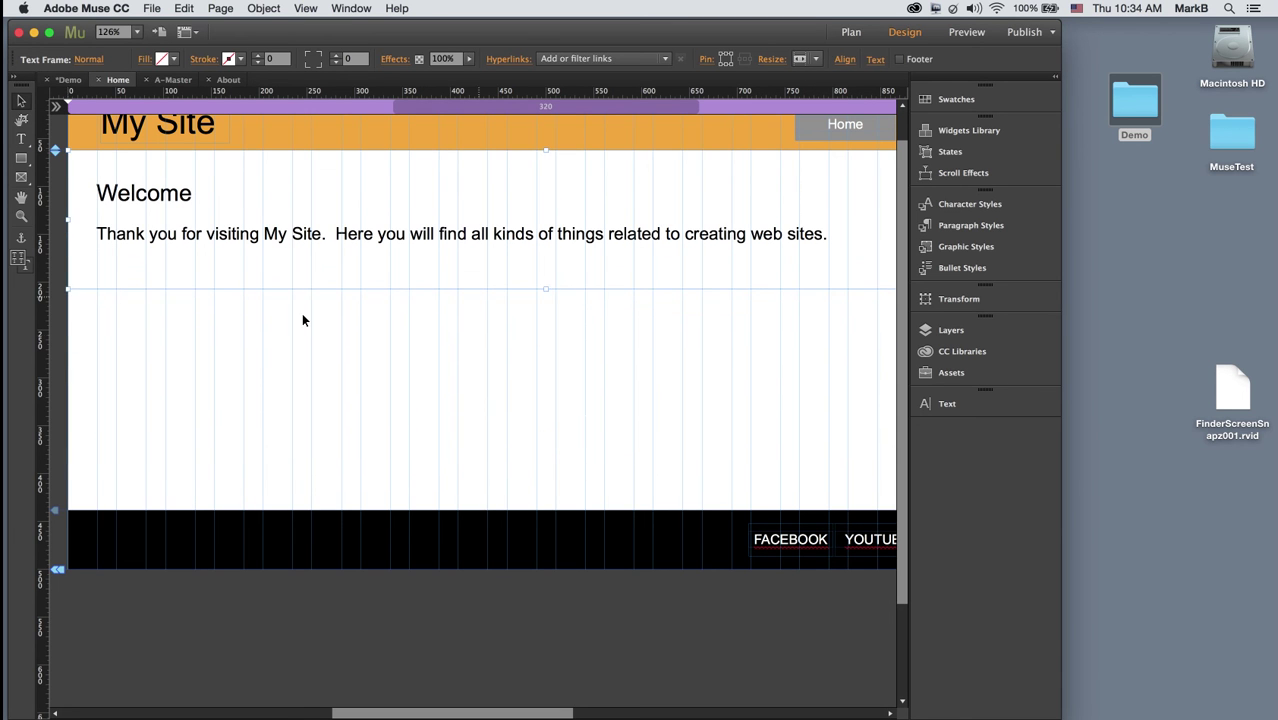
Step: Draw a full-width rectangle at about Y 222 between the Welcome text frame and the footer
left_click(21, 158)
mouse_move(66, 302)
left_mouse_down()
mouse_move(710, 446)
mouse_move(890, 461)
mouse_move(826, 457)
left_mouse_up()
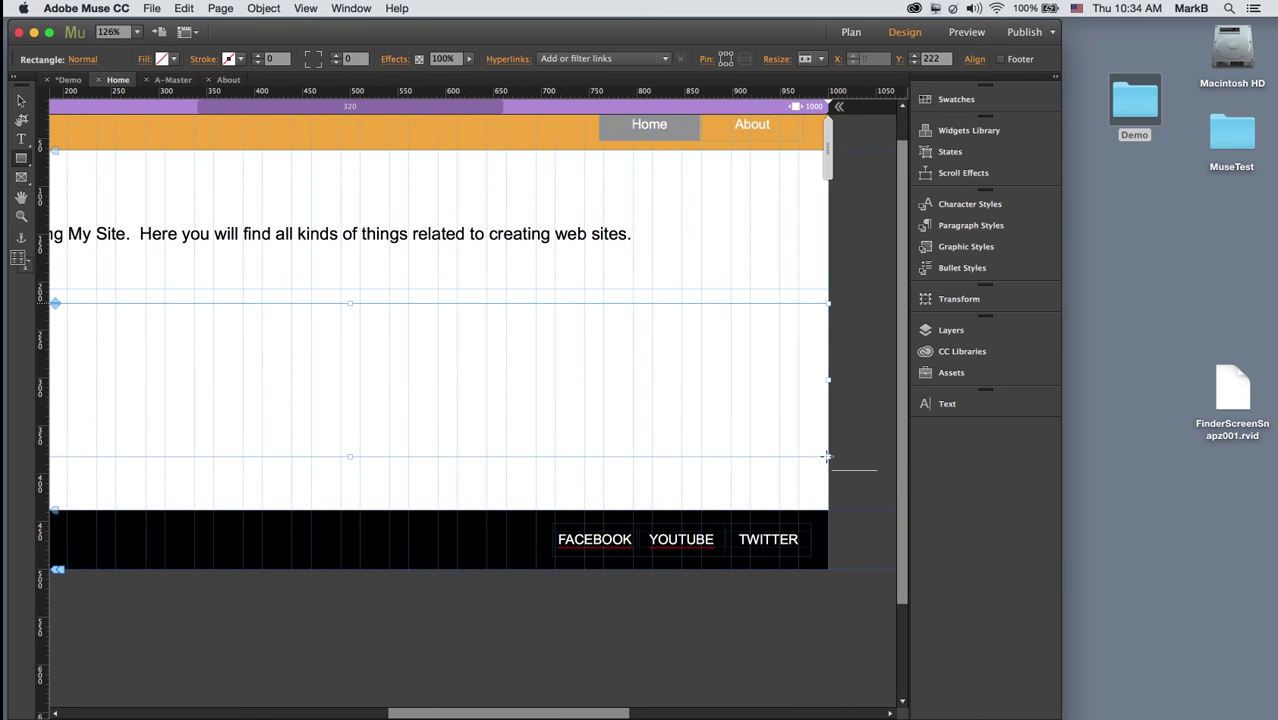
key("super+0")
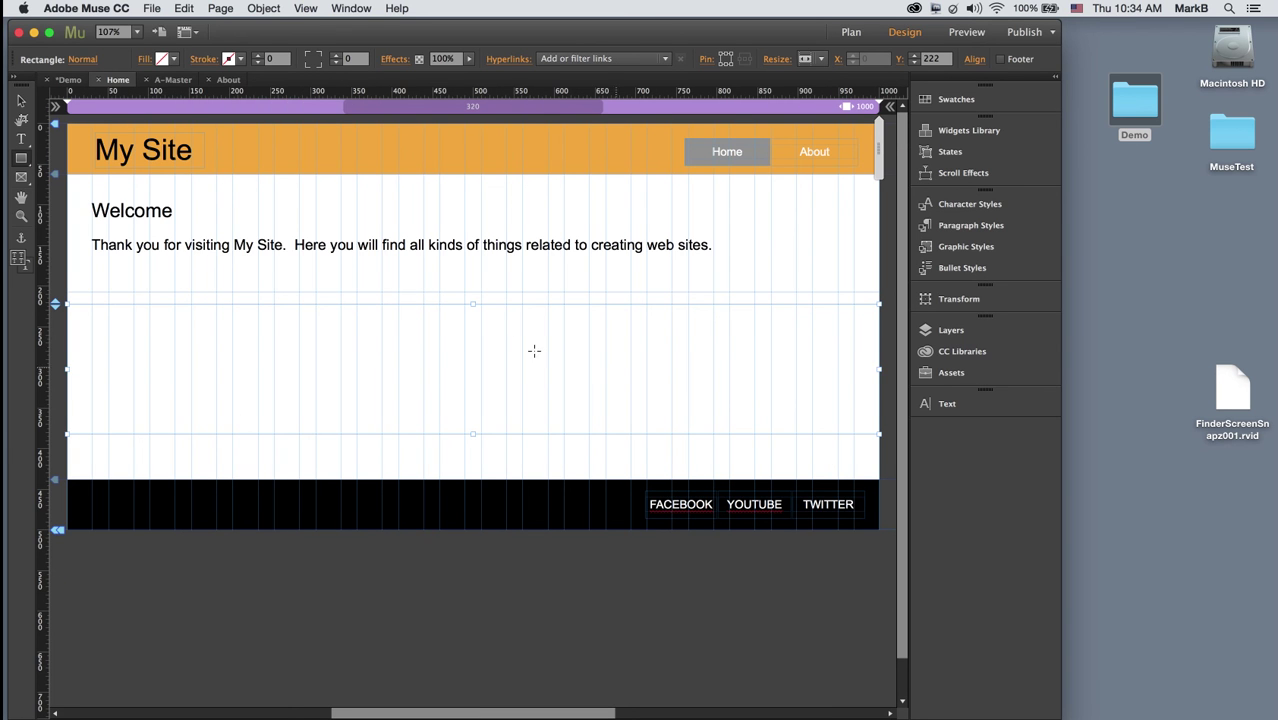
Step: Fill the full-width rectangle with the image pic1.jpg from the Demo folder on the Desktop
left_click(146, 62)
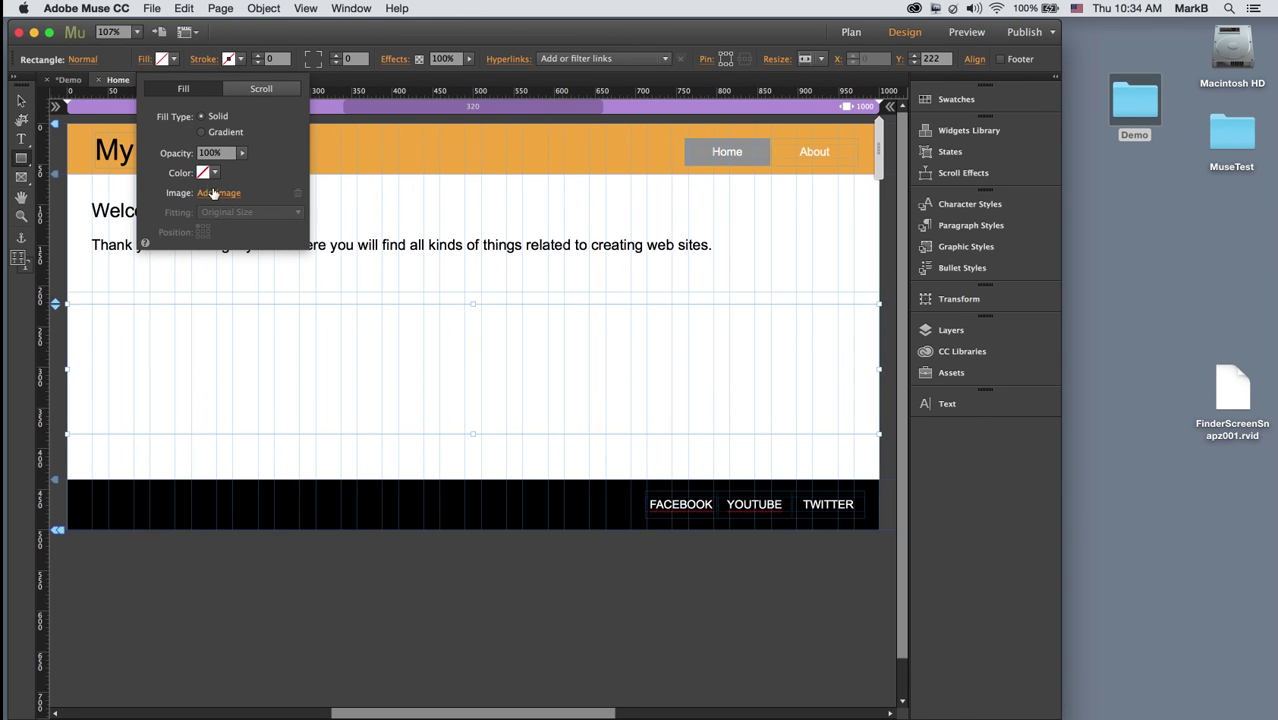
left_click(214, 194)
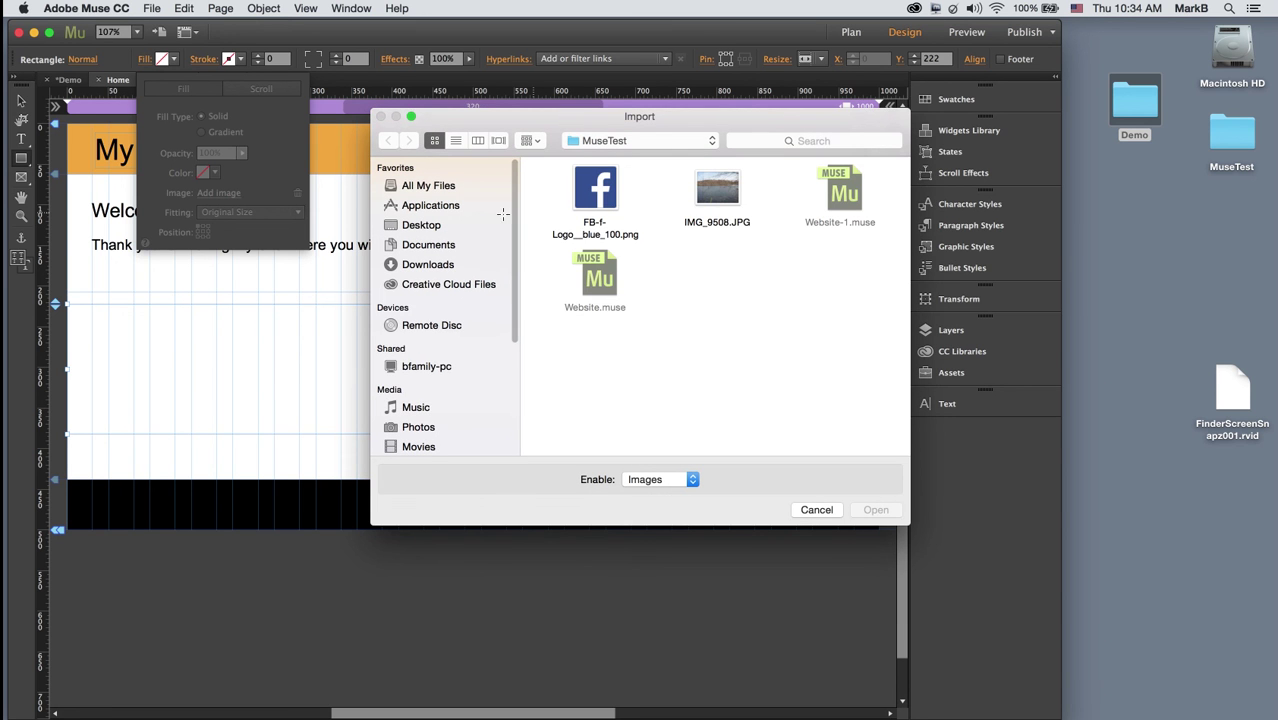
left_click(393, 227)
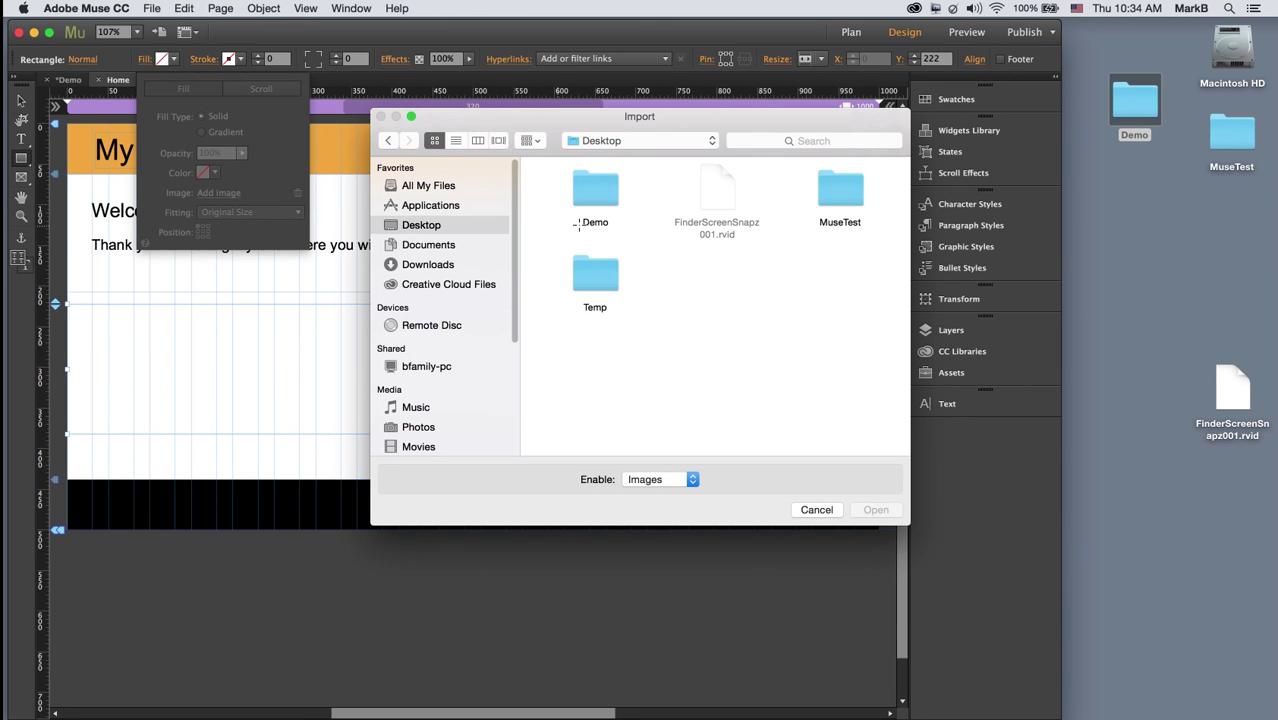
left_click(598, 200)
double_click(598, 200)
double_click(671, 192)
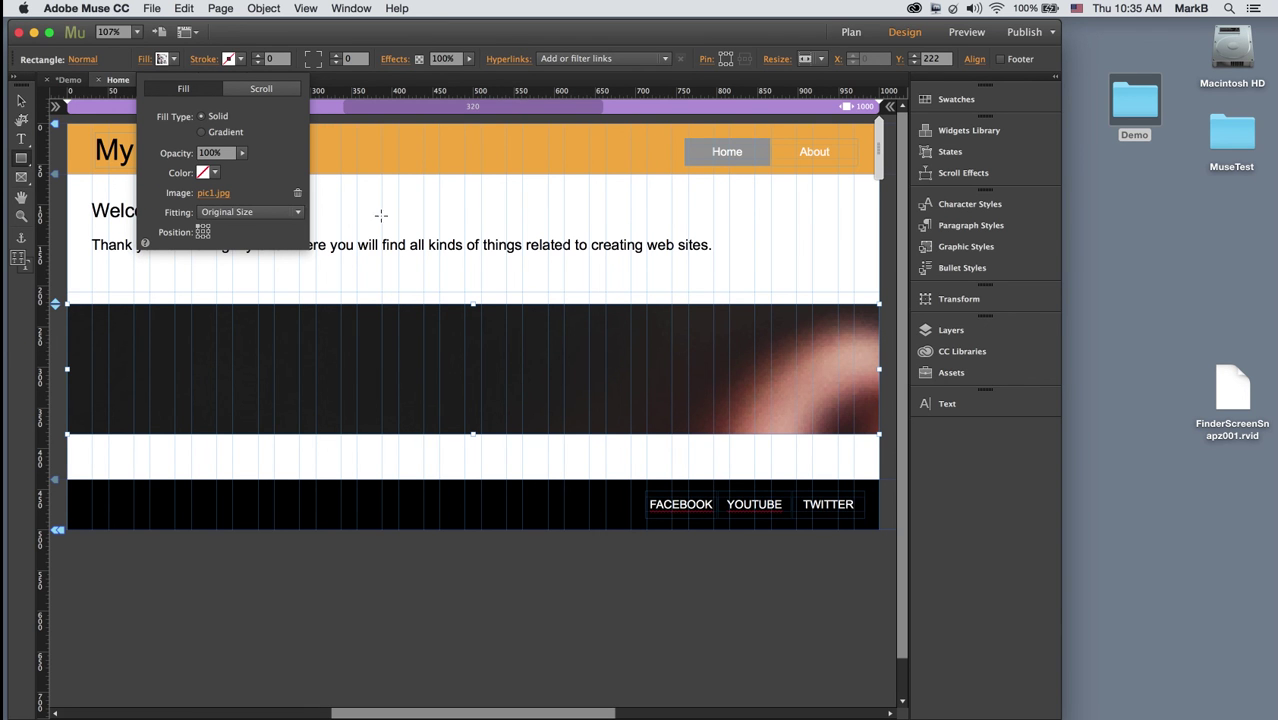
Step: Set the rectangle's fill image fitting to Scale to Fill and anchor its position at the bottom center
left_click(299, 213)
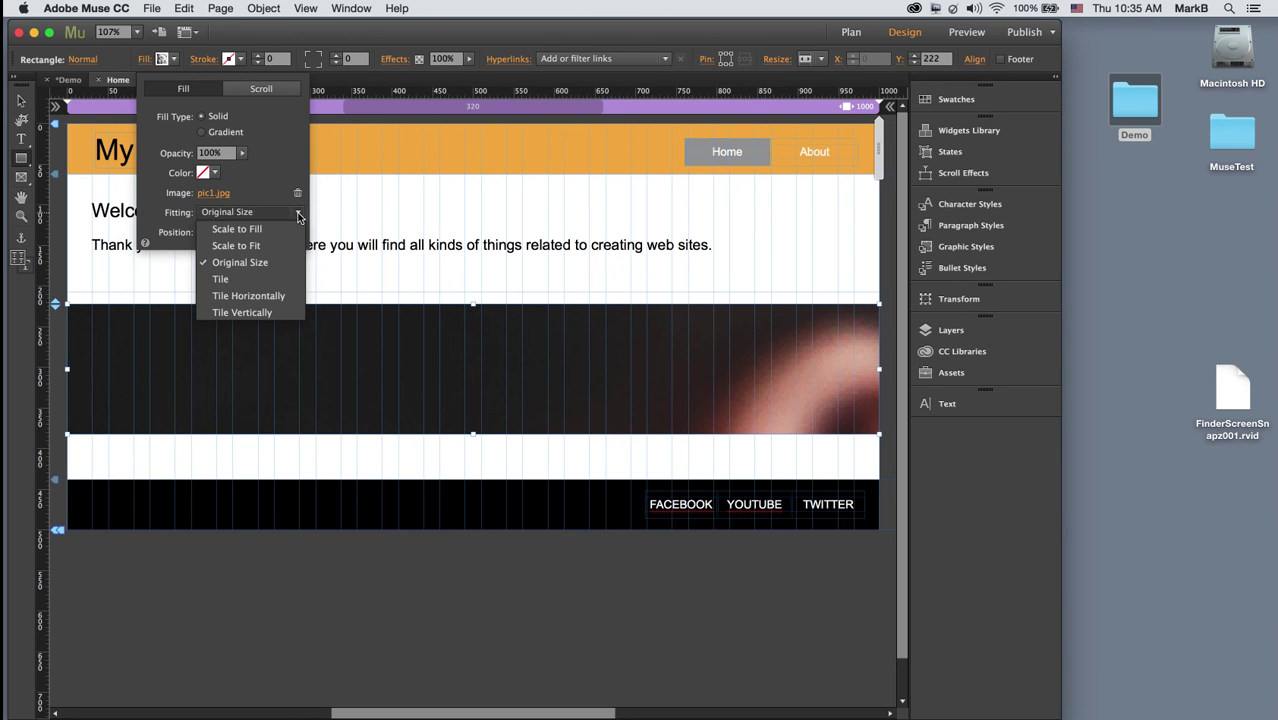
left_click(266, 229)
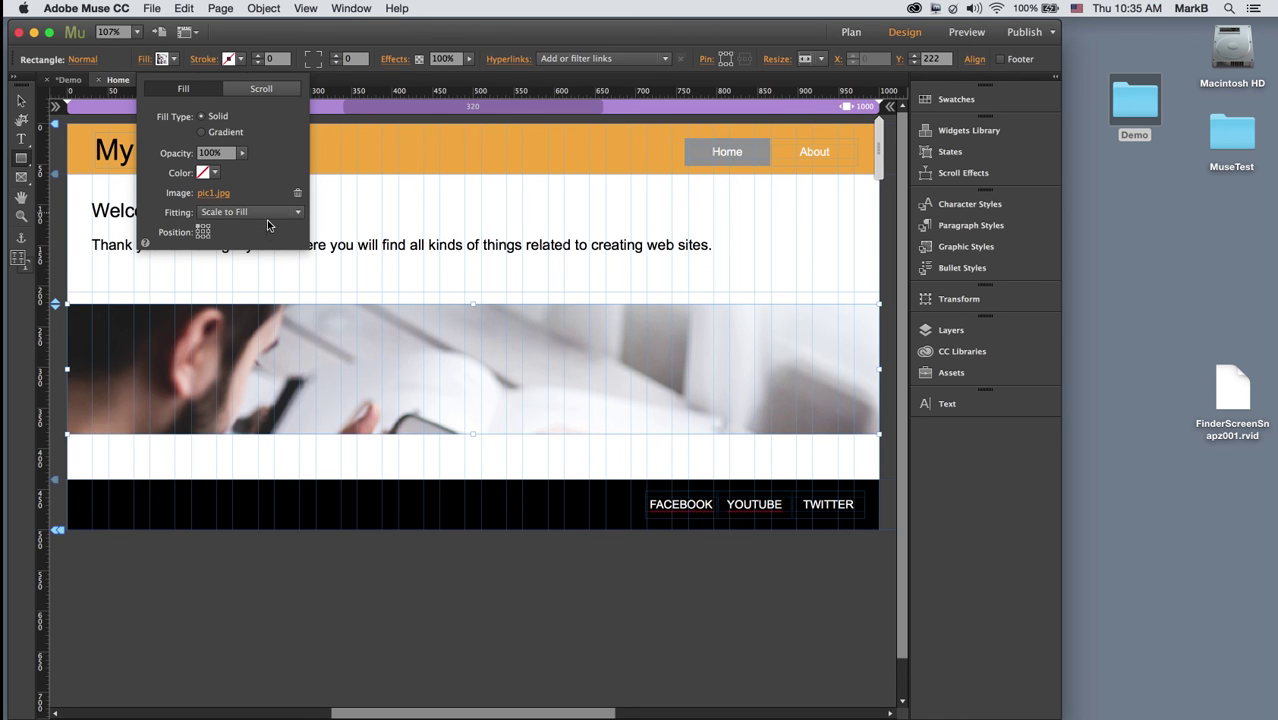
left_click(203, 236)
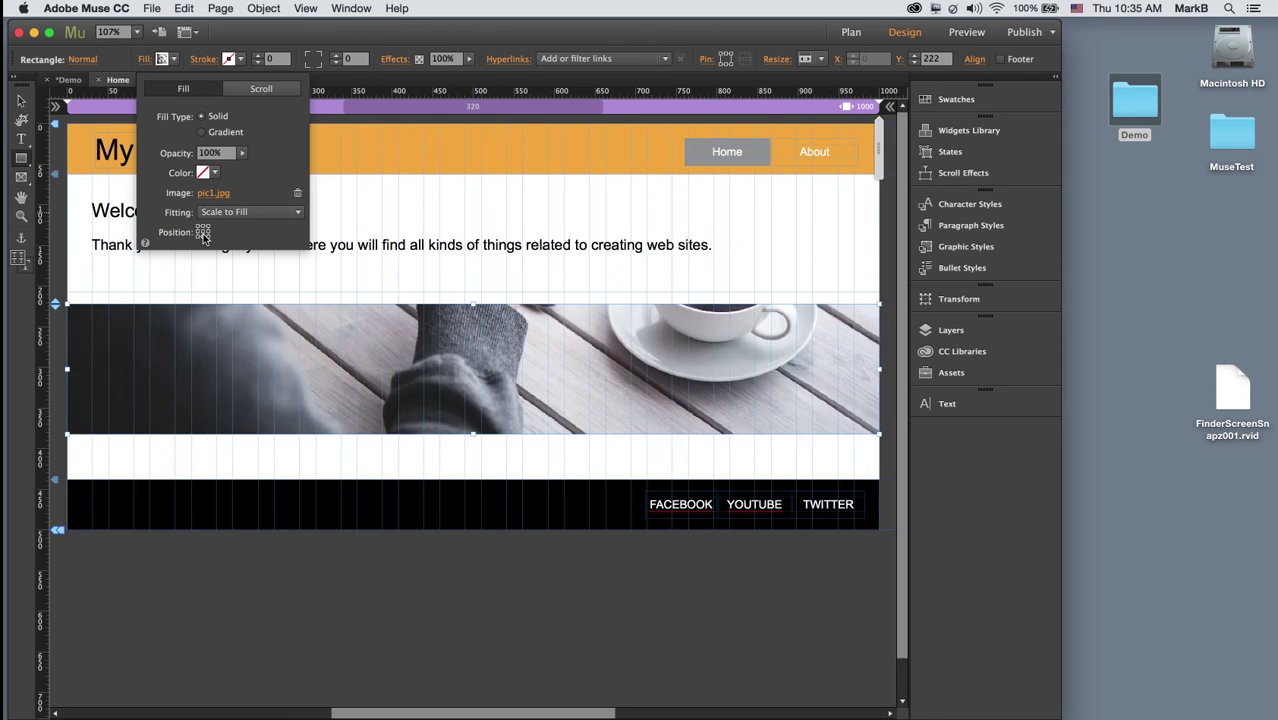
left_click(204, 237)
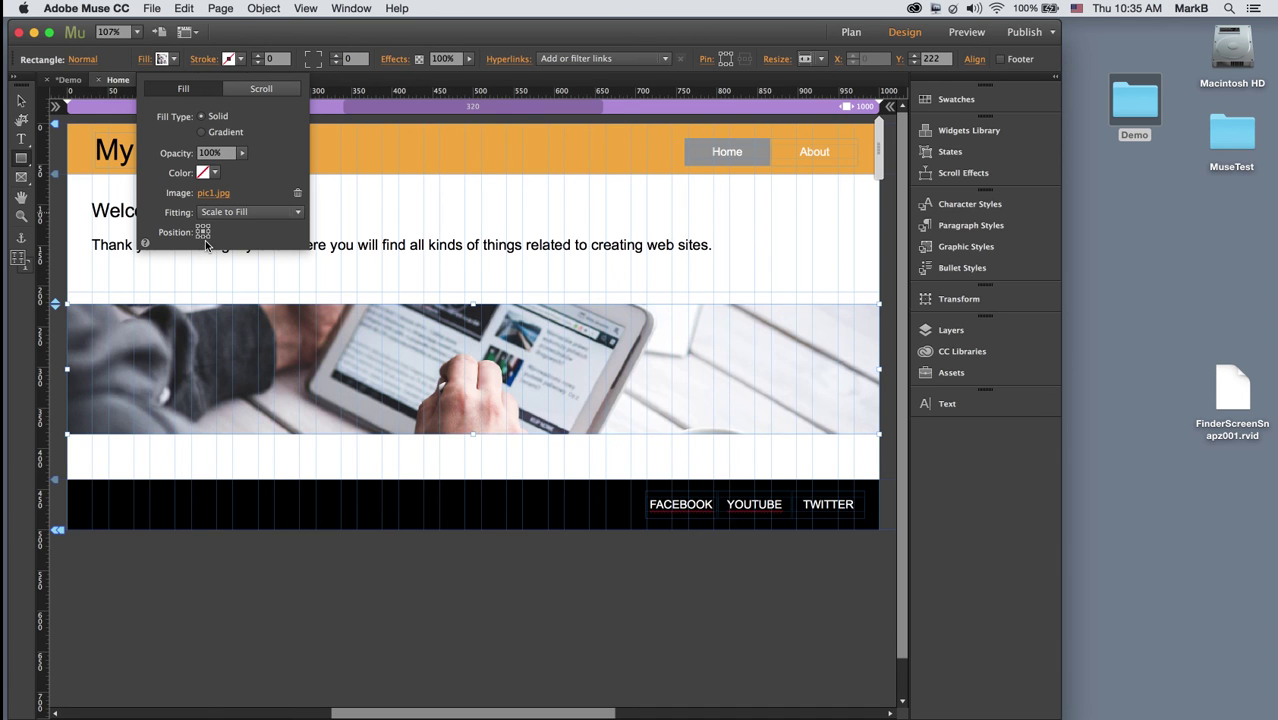
left_click(204, 238)
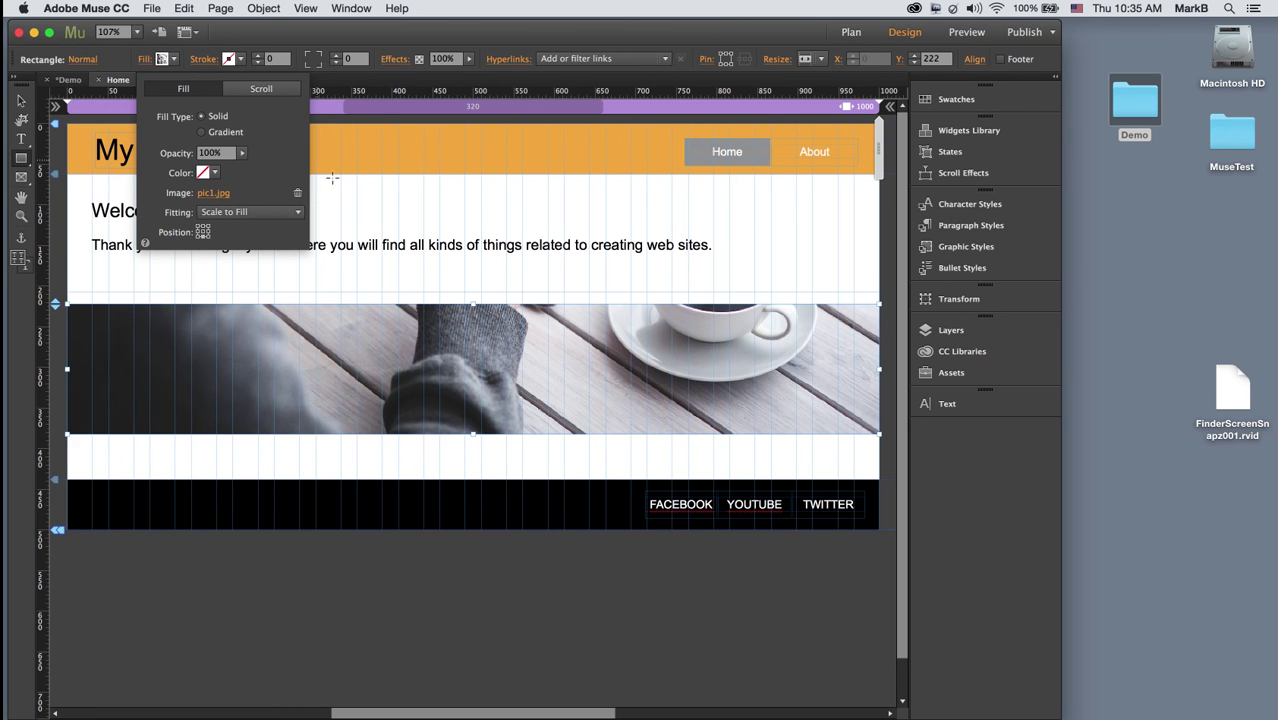
left_click(727, 582)
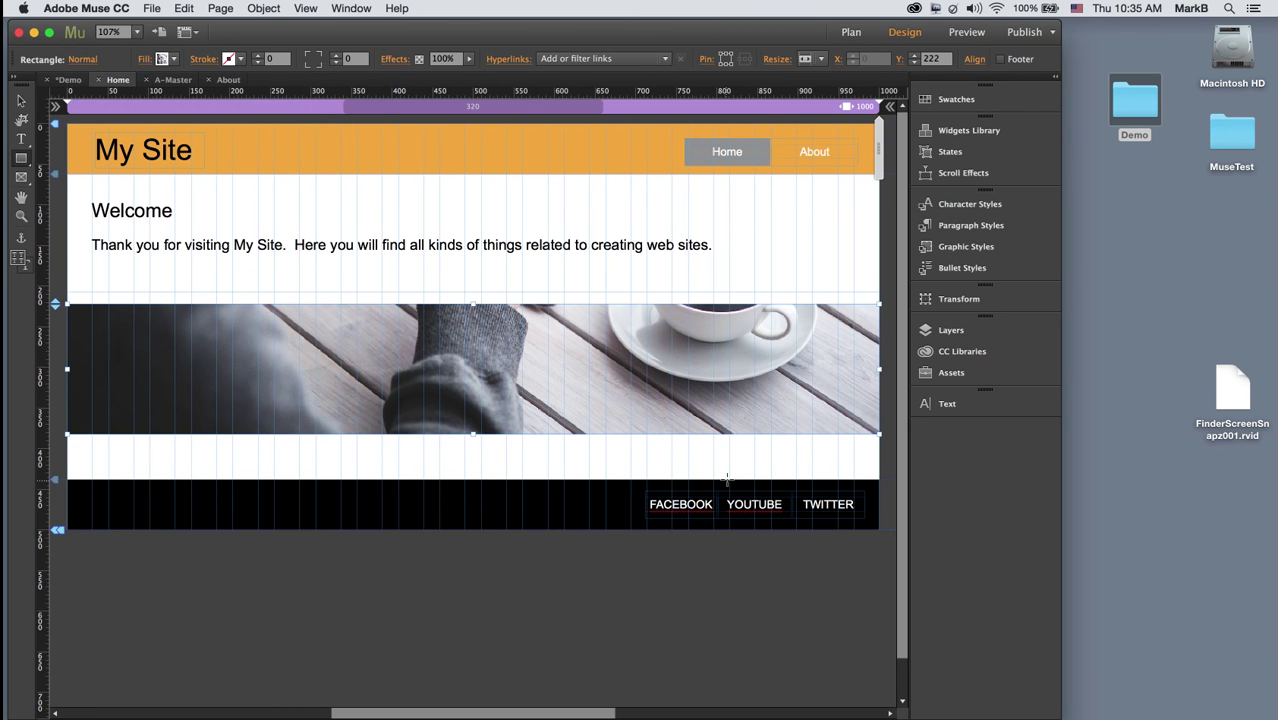
Step: Enlarge the image rectangle by pulling its bottom edge well downward and raising its top edge to about Y 188
left_click(21, 100)
left_click_drag(473, 434, 477, 616)
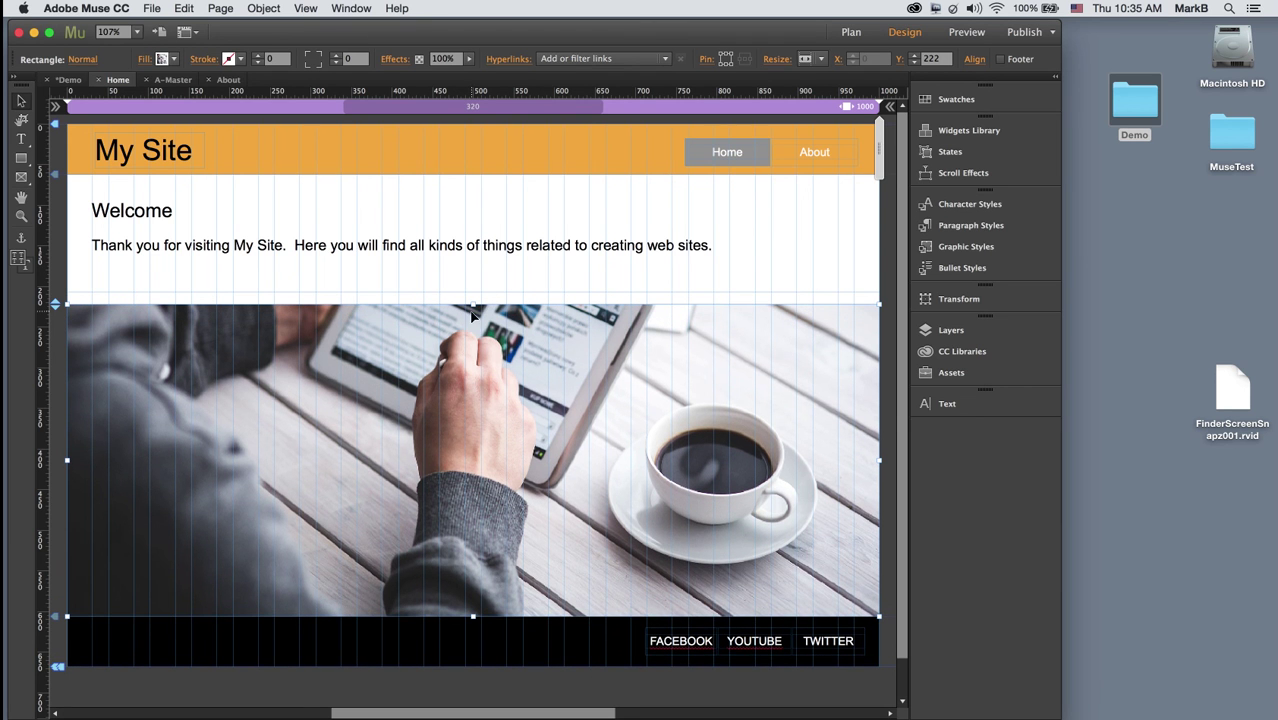
left_click_drag(473, 302, 473, 277)
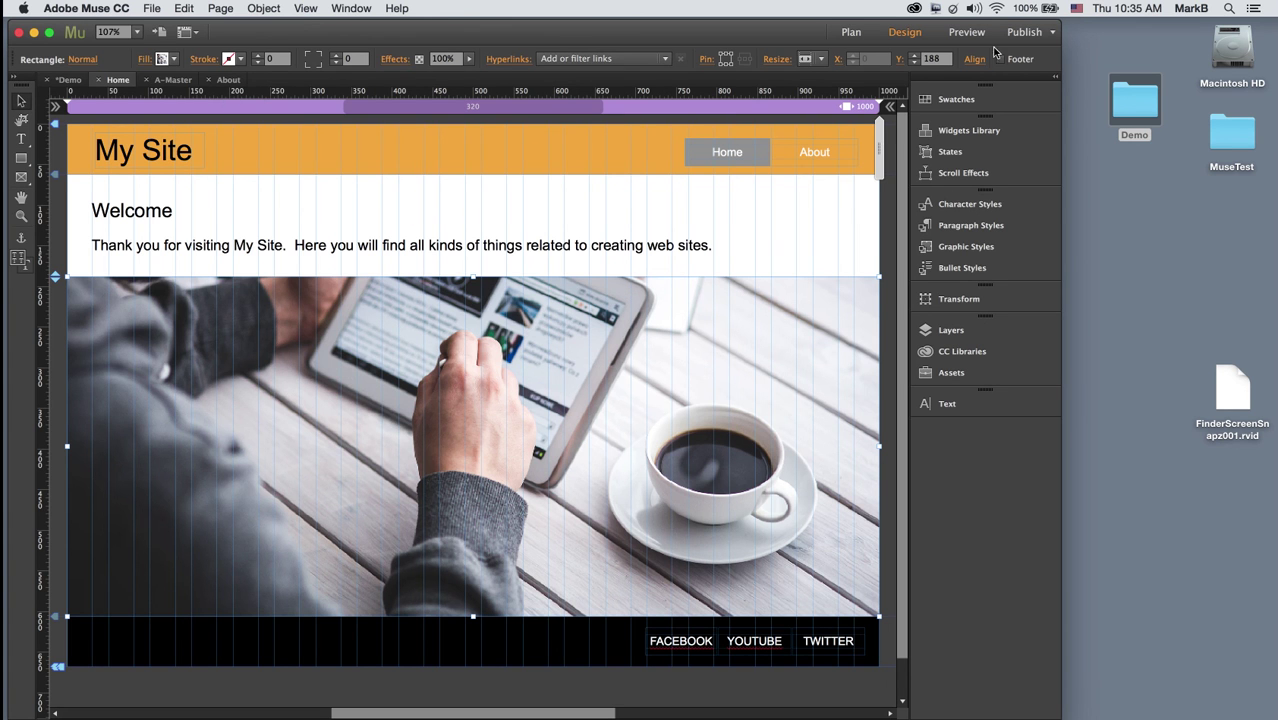
Step: Preview the Home page and check how the fill image scales by narrowing and widening the window
left_click(967, 33)
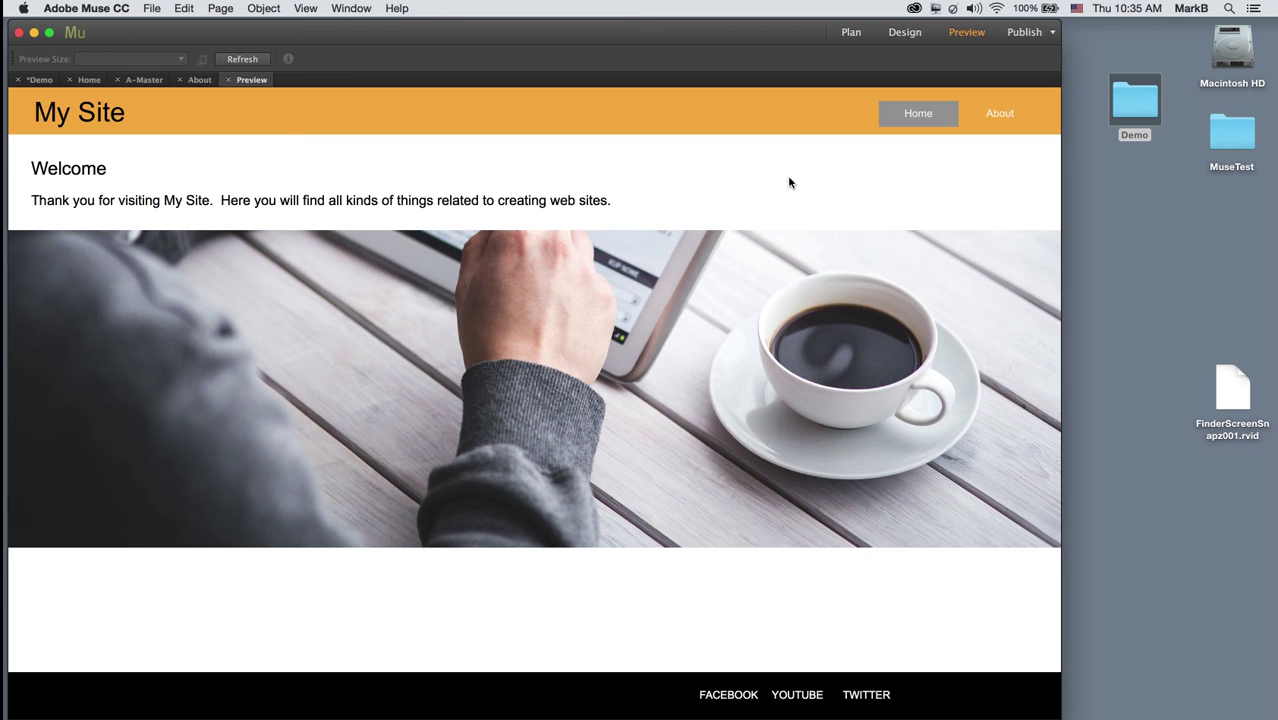
left_click_drag(1062, 187, 833, 266)
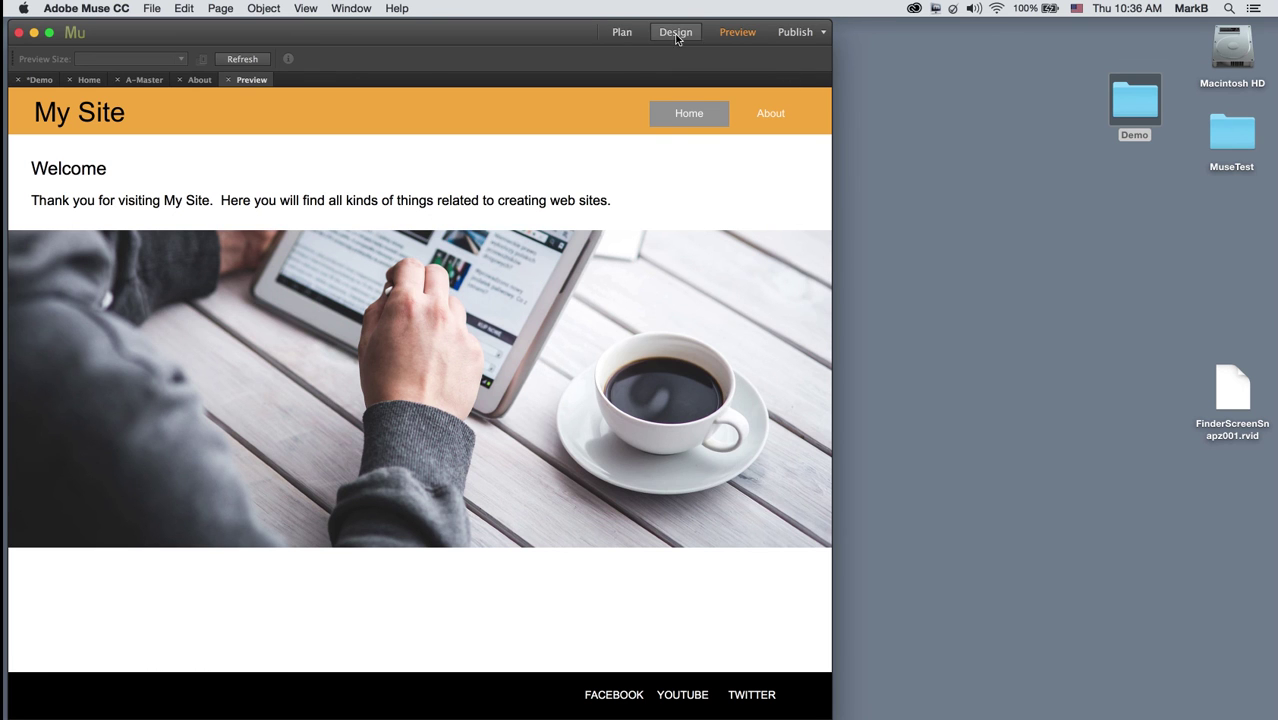
mouse_move(563, 36)
left_mouse_down()
mouse_move(656, 43)
mouse_move(560, 36)
left_mouse_up()
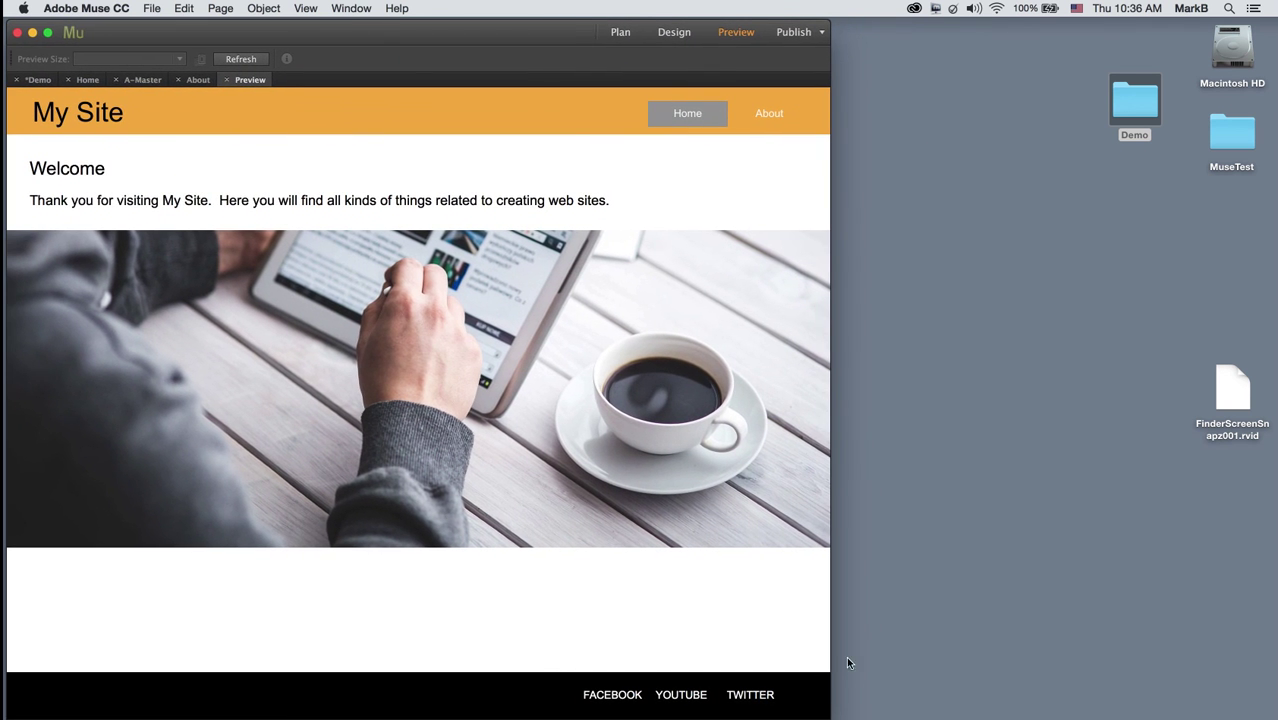
left_click_drag(833, 707, 1250, 716)
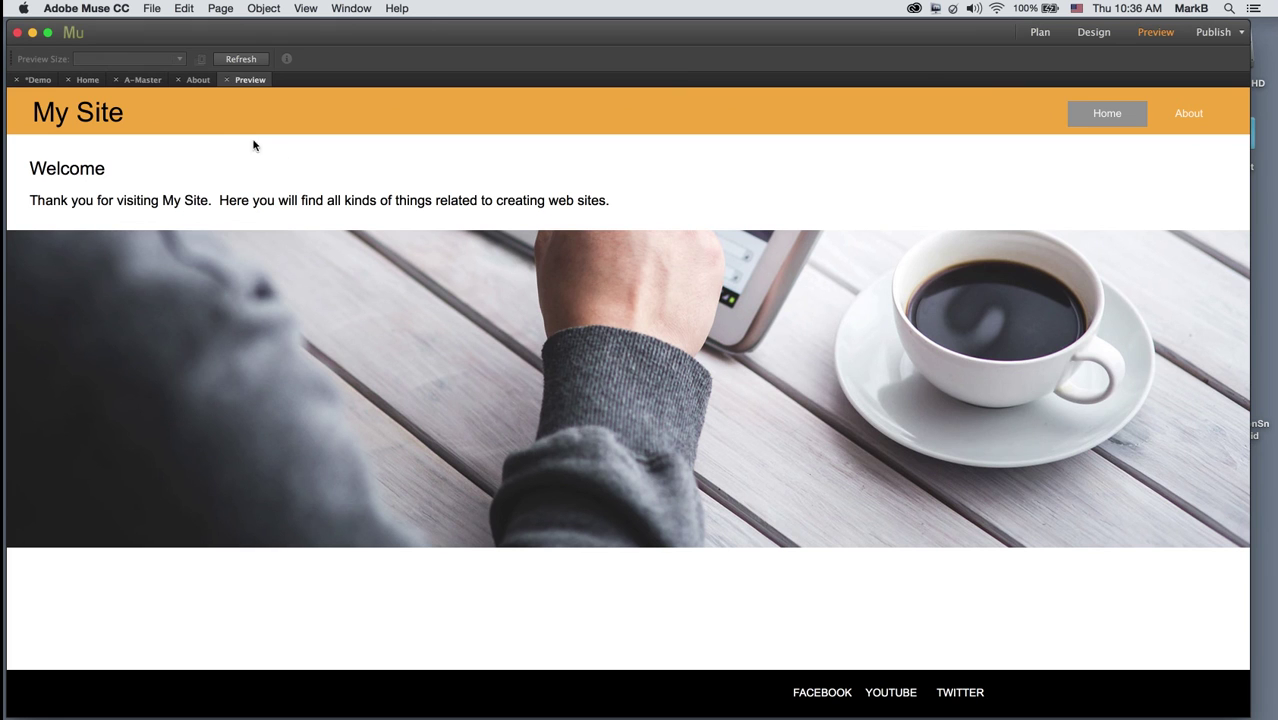
Step: Preview the whole site in the Firefox browser
left_click(152, 9)
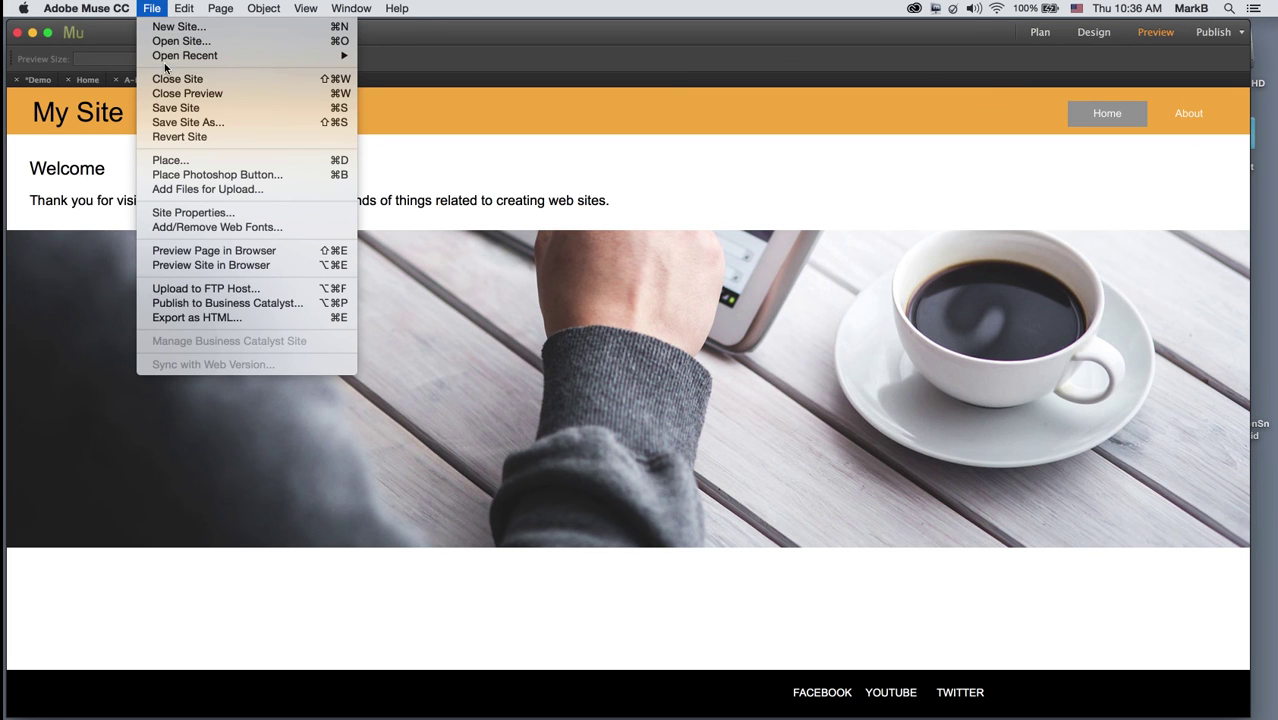
left_click(186, 264)
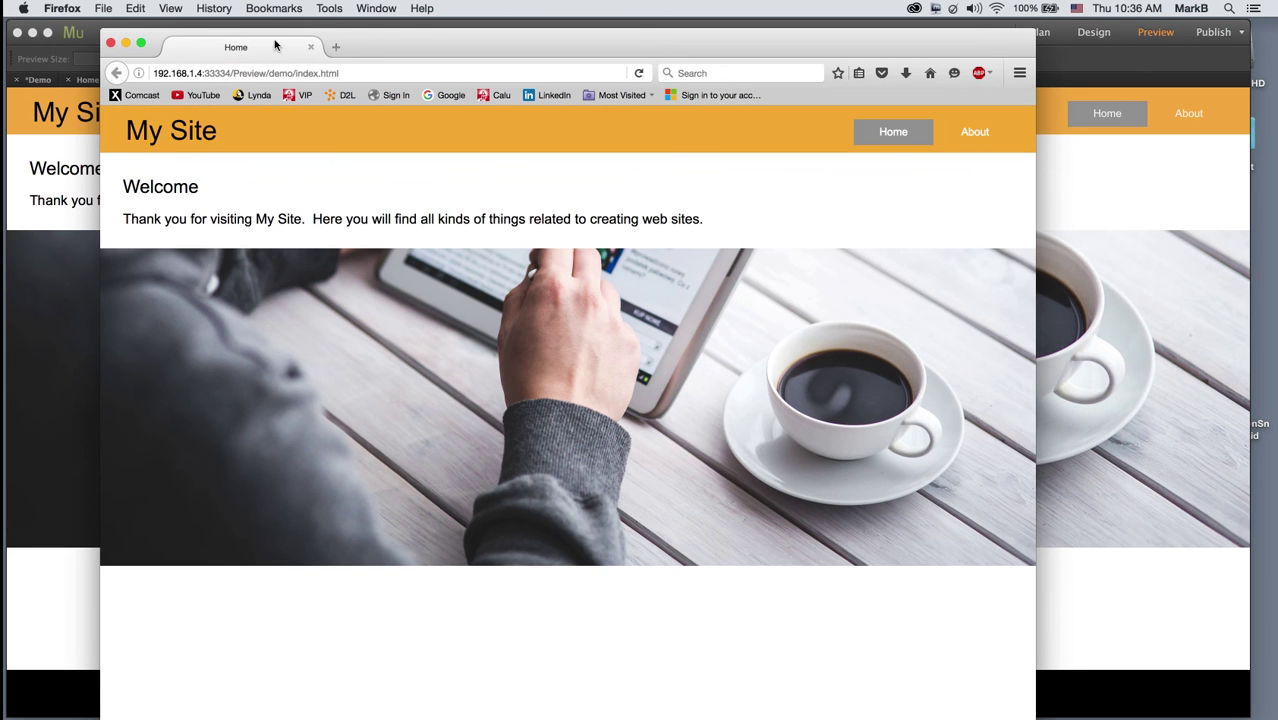
left_click_drag(404, 48, 407, 44)
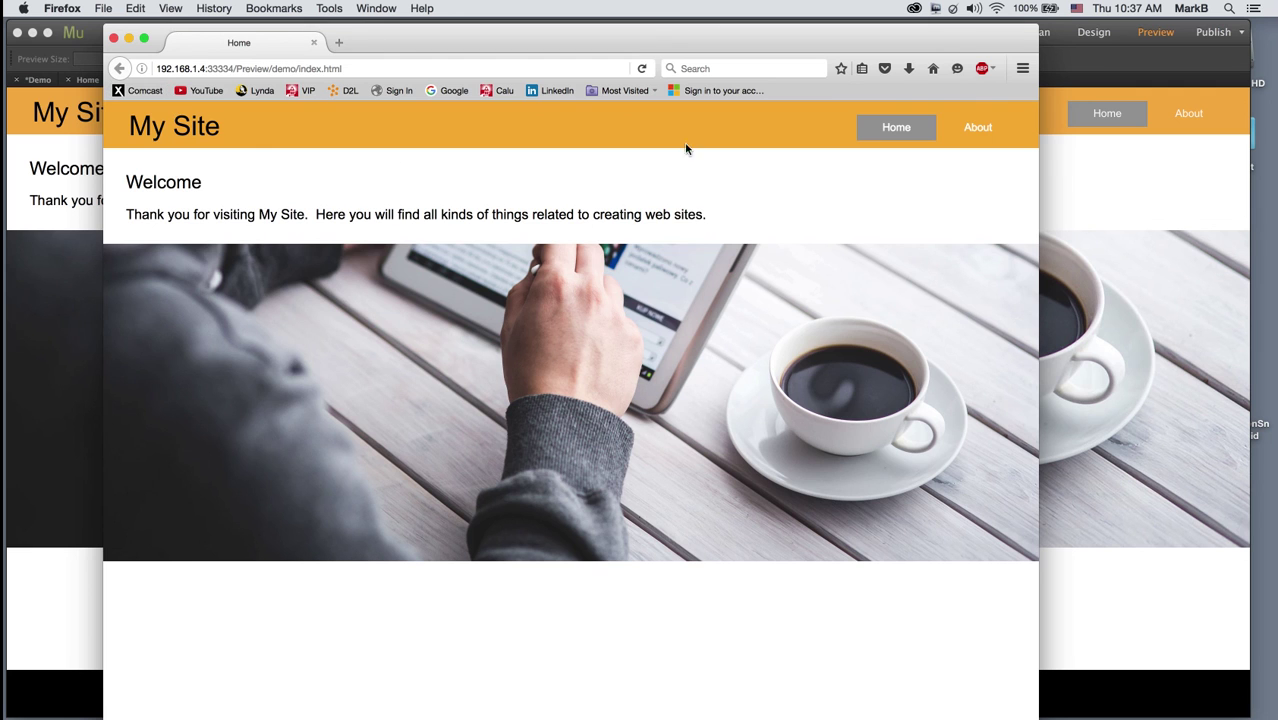
Step: Test the About, Home and YouTube links, go back to the Home page, close the browser window and return to Adobe Muse
left_click(978, 130)
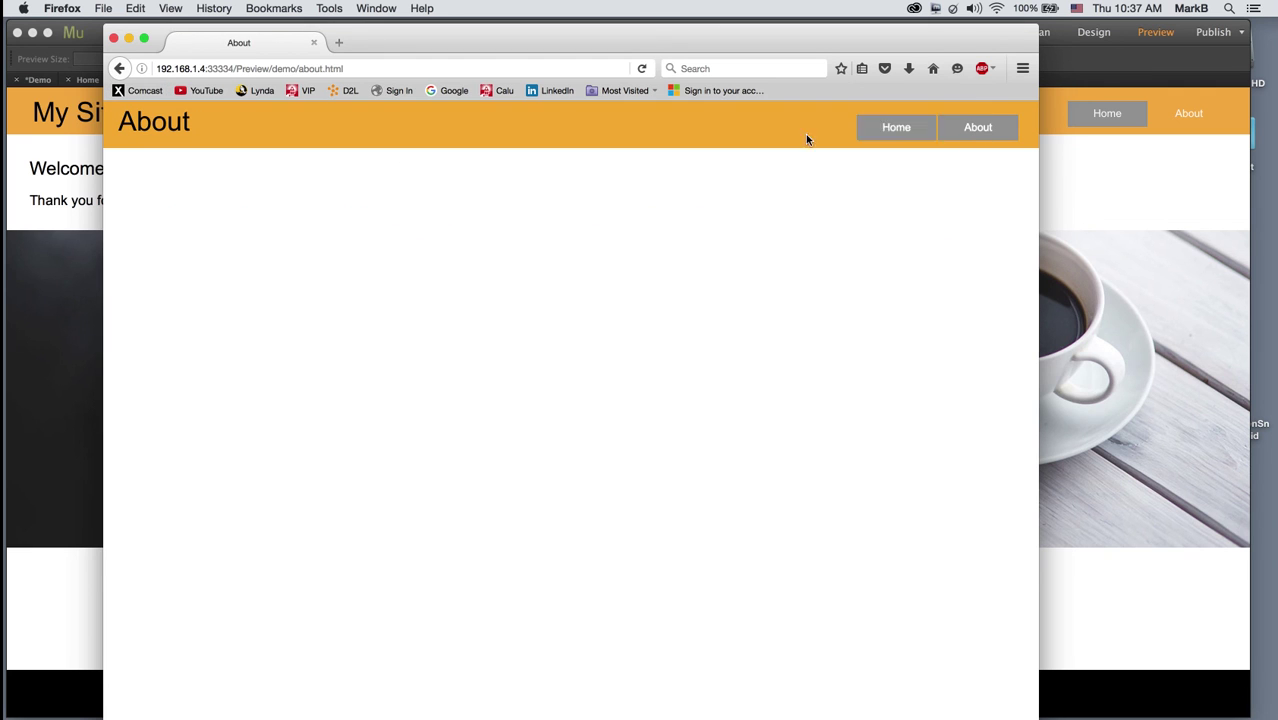
left_click(884, 128)
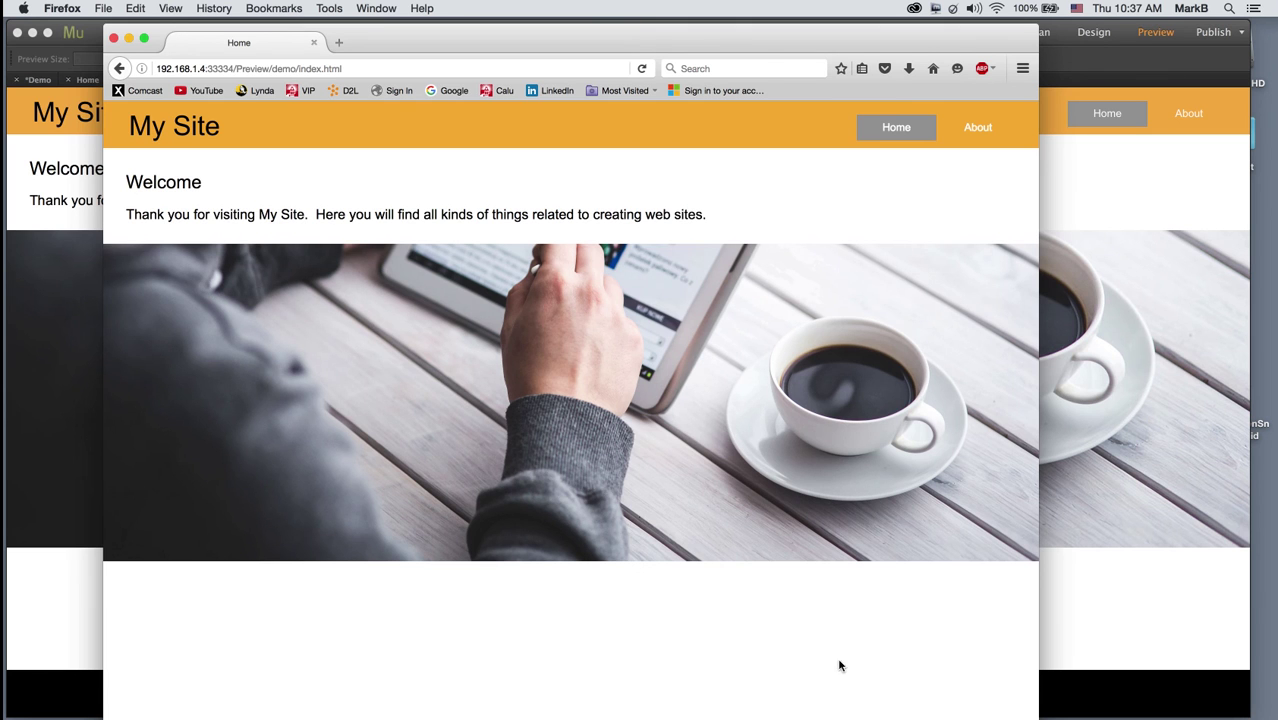
left_click(206, 90)
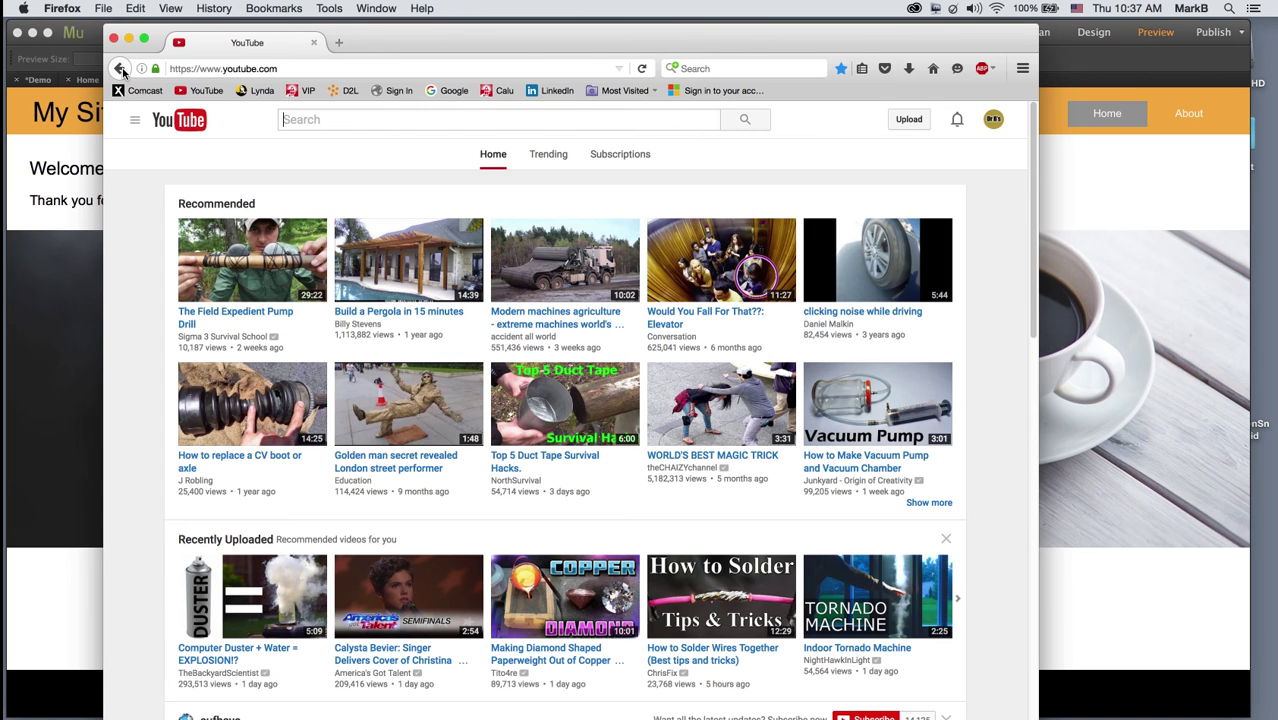
left_click(120, 69)
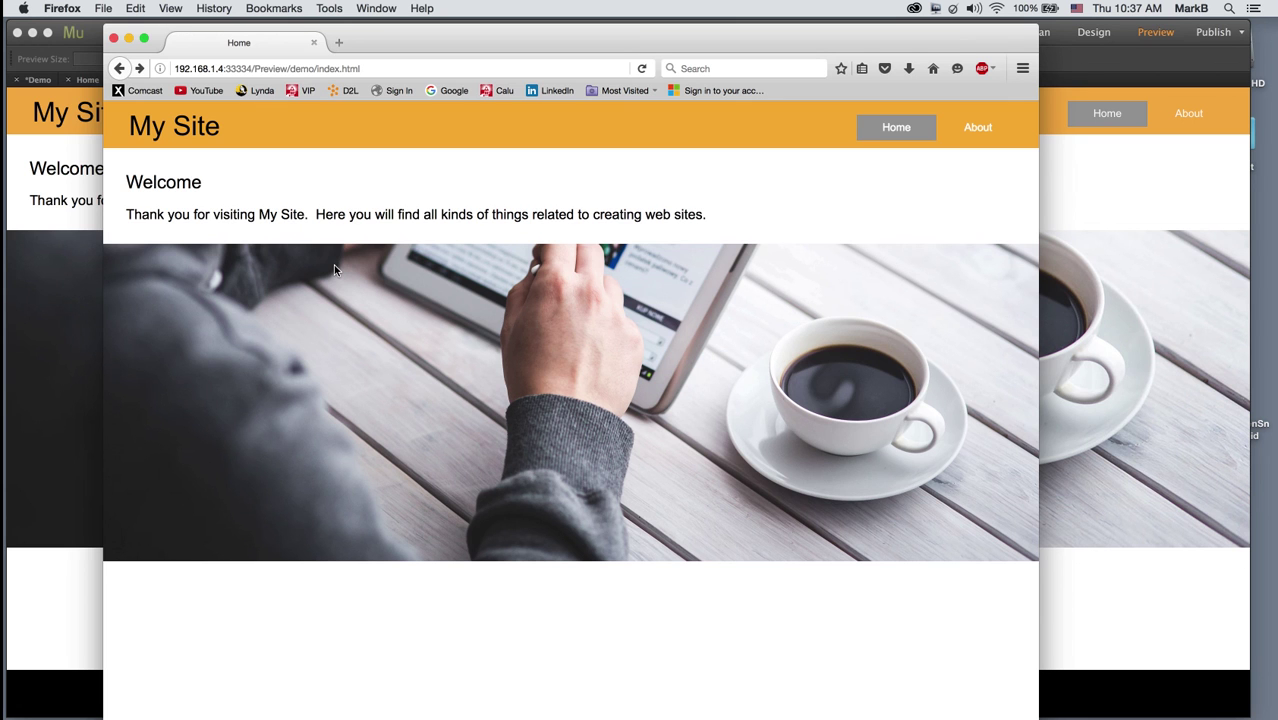
left_click(114, 39)
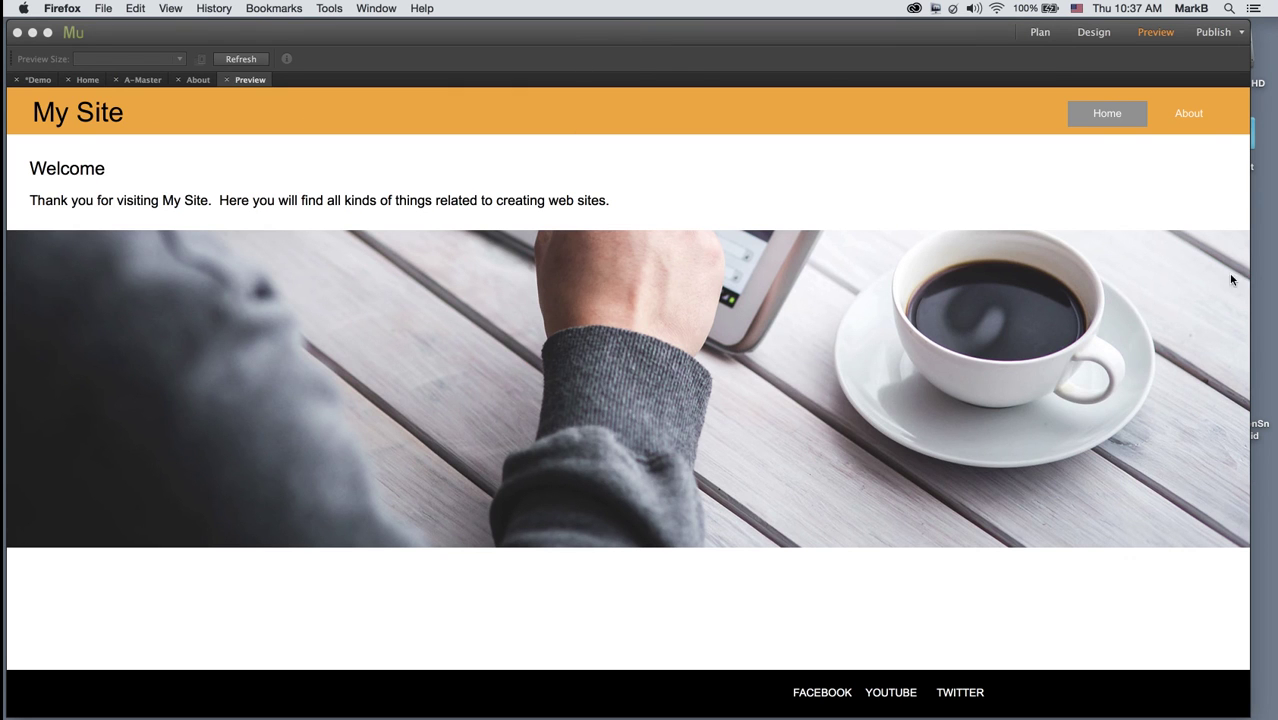
left_click(1244, 37)
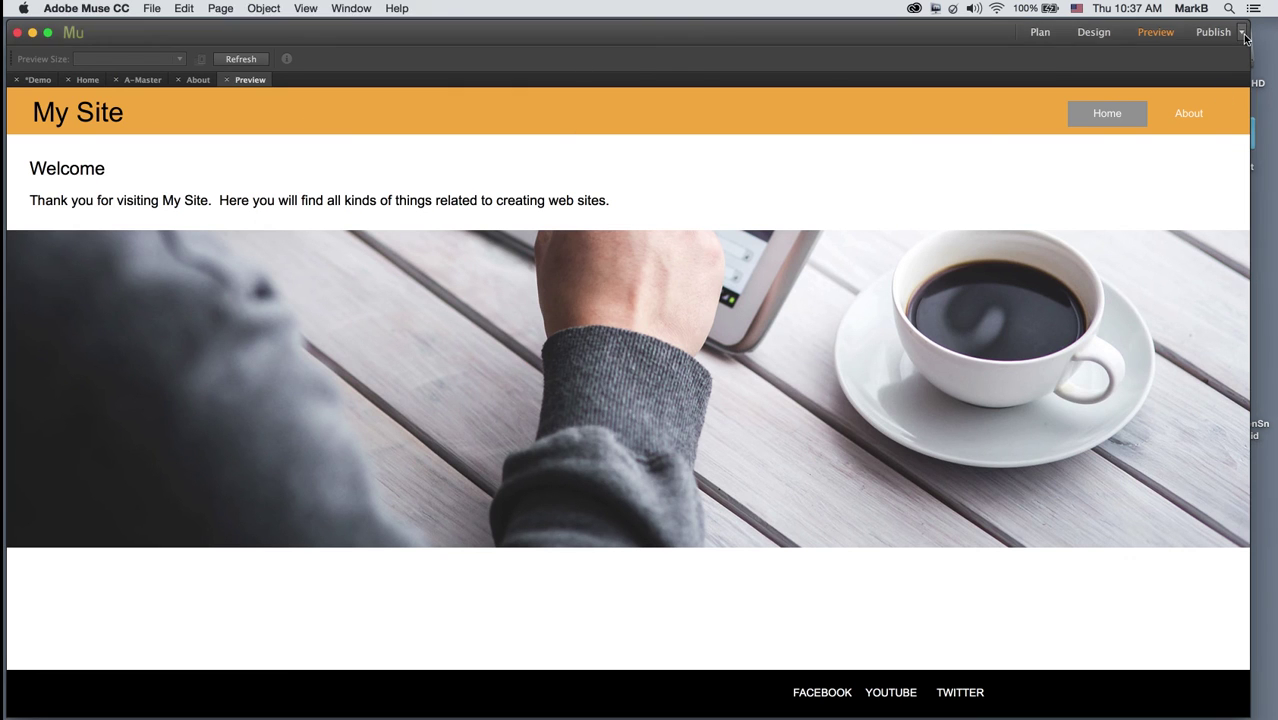
left_click(1244, 37)
left_click(1198, 50)
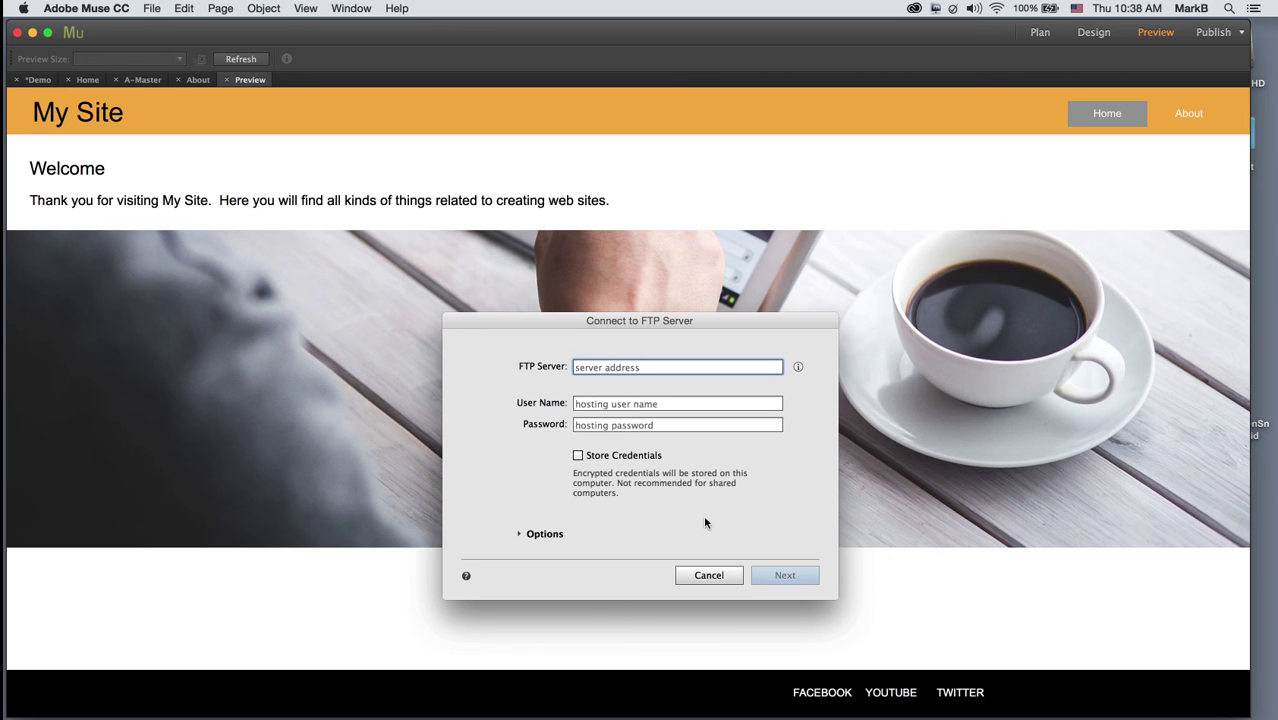
left_click(717, 576)
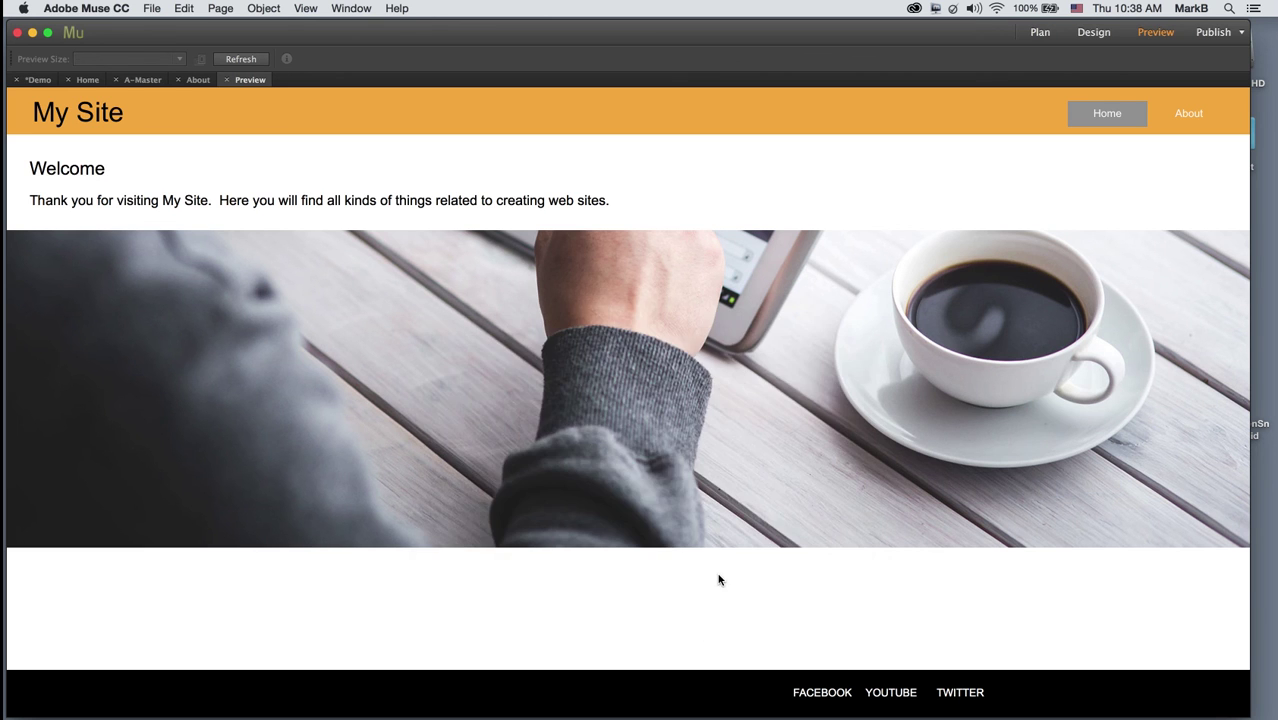
left_click(1243, 36)
left_click(1205, 90)
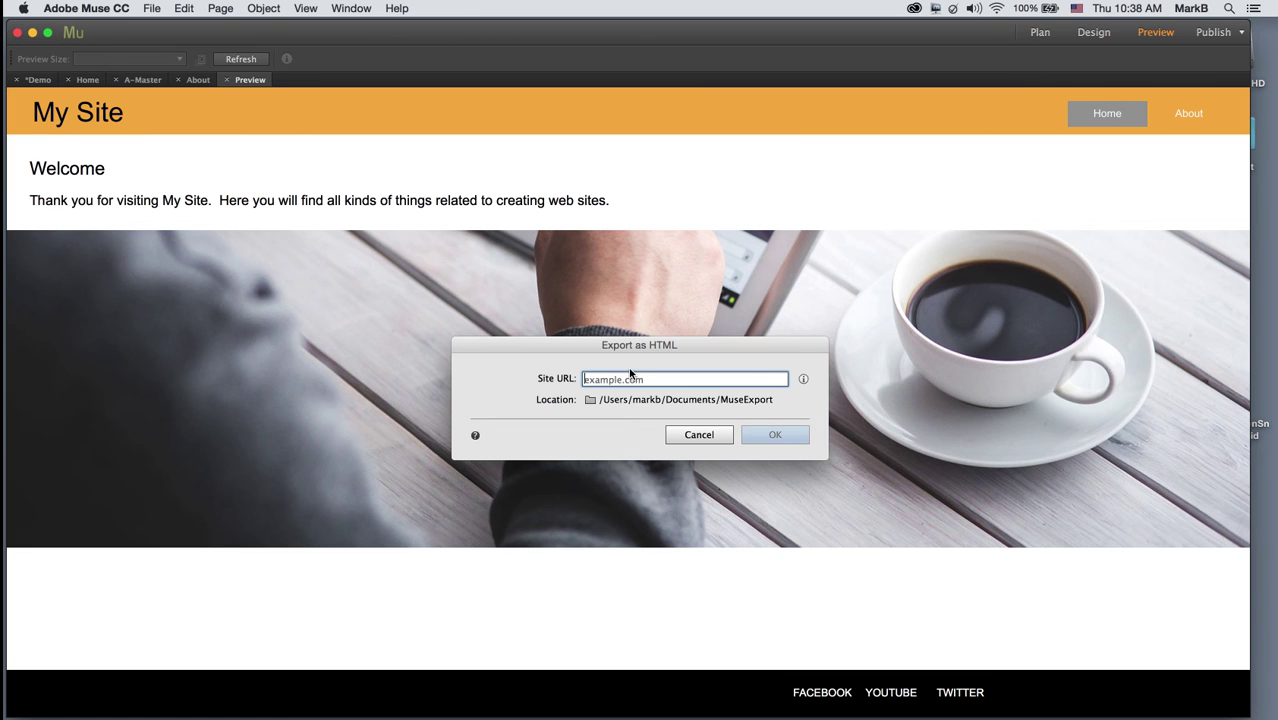
type("www.tes")
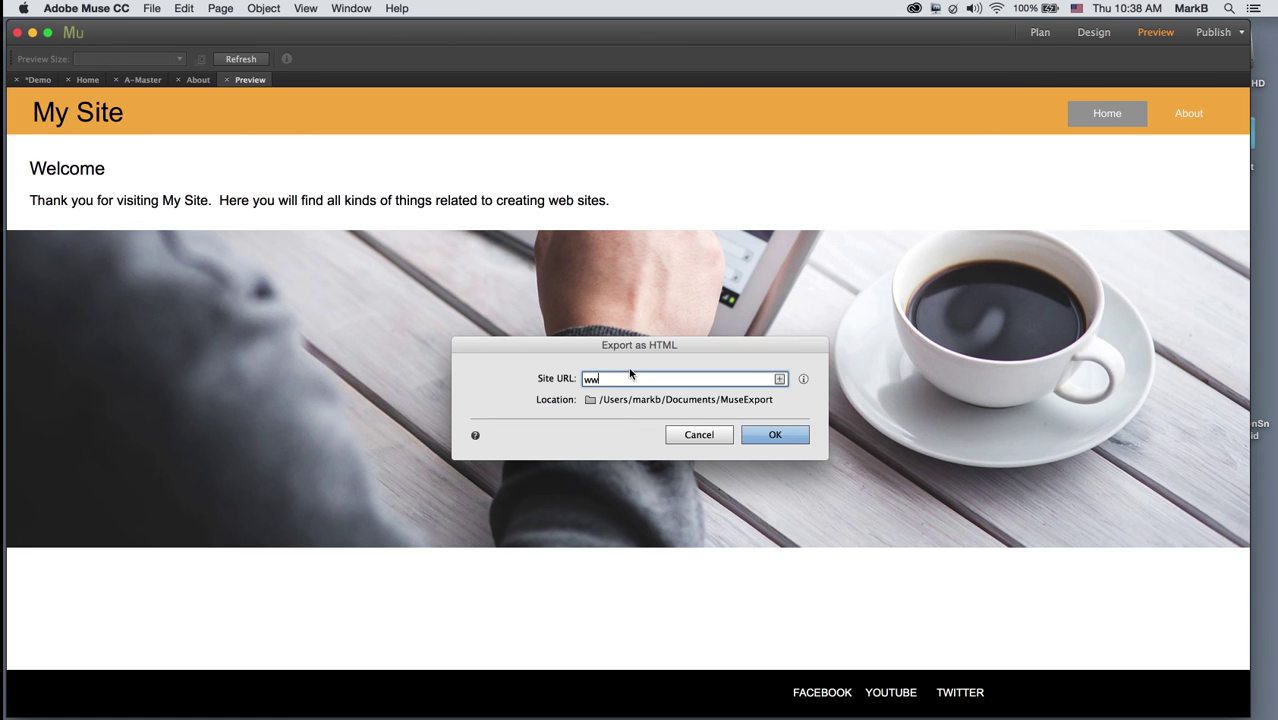
type("t.com")
key("Return")
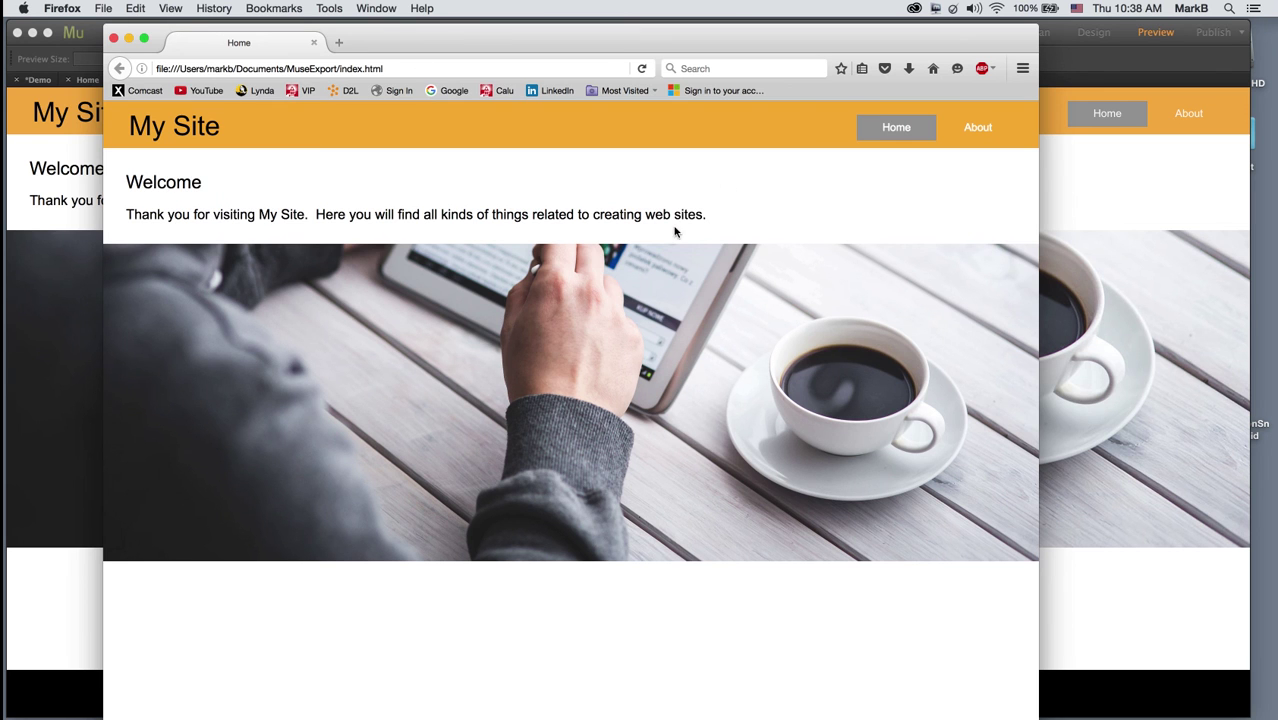
left_click_drag(778, 45, 747, 43)
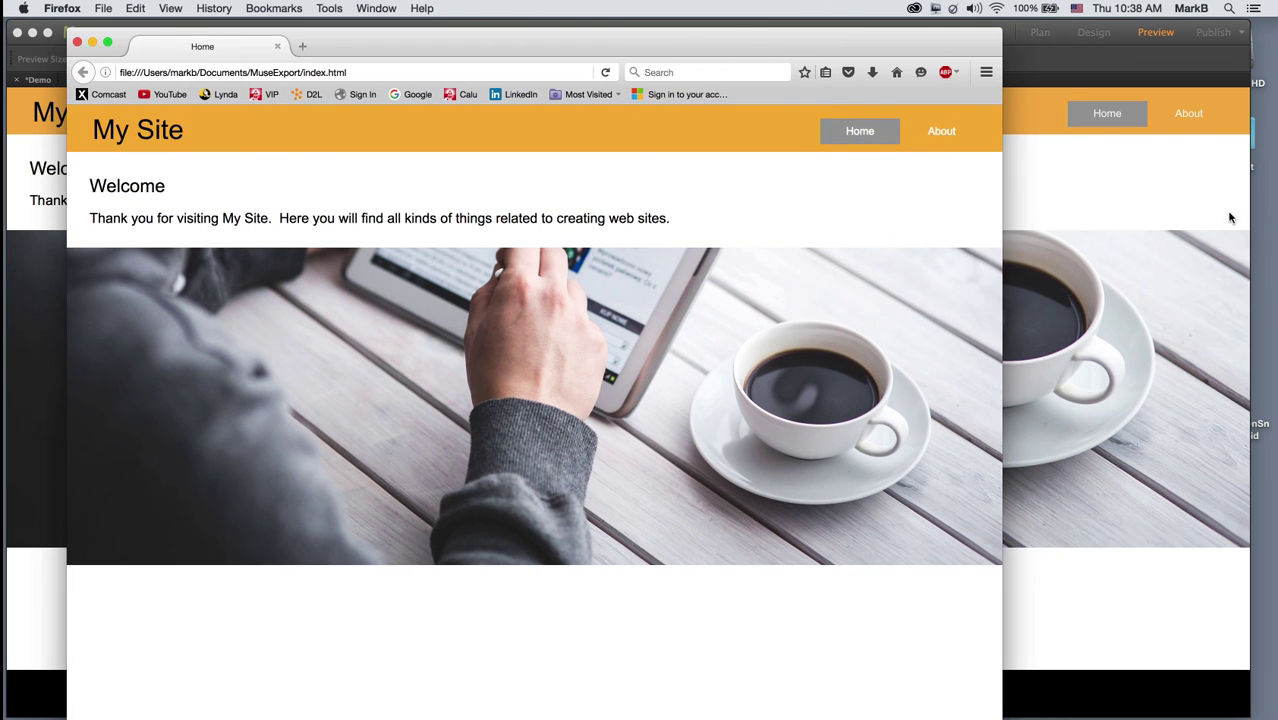
left_click(1025, 63)
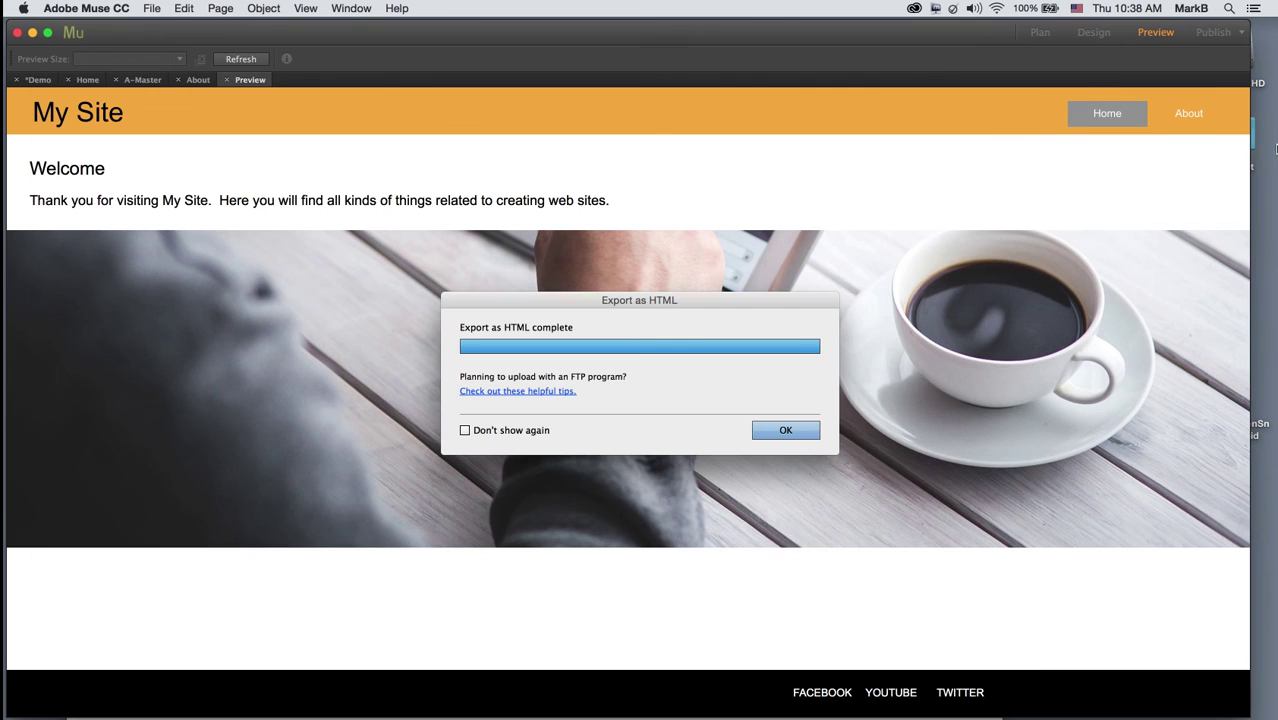
left_click(791, 430)
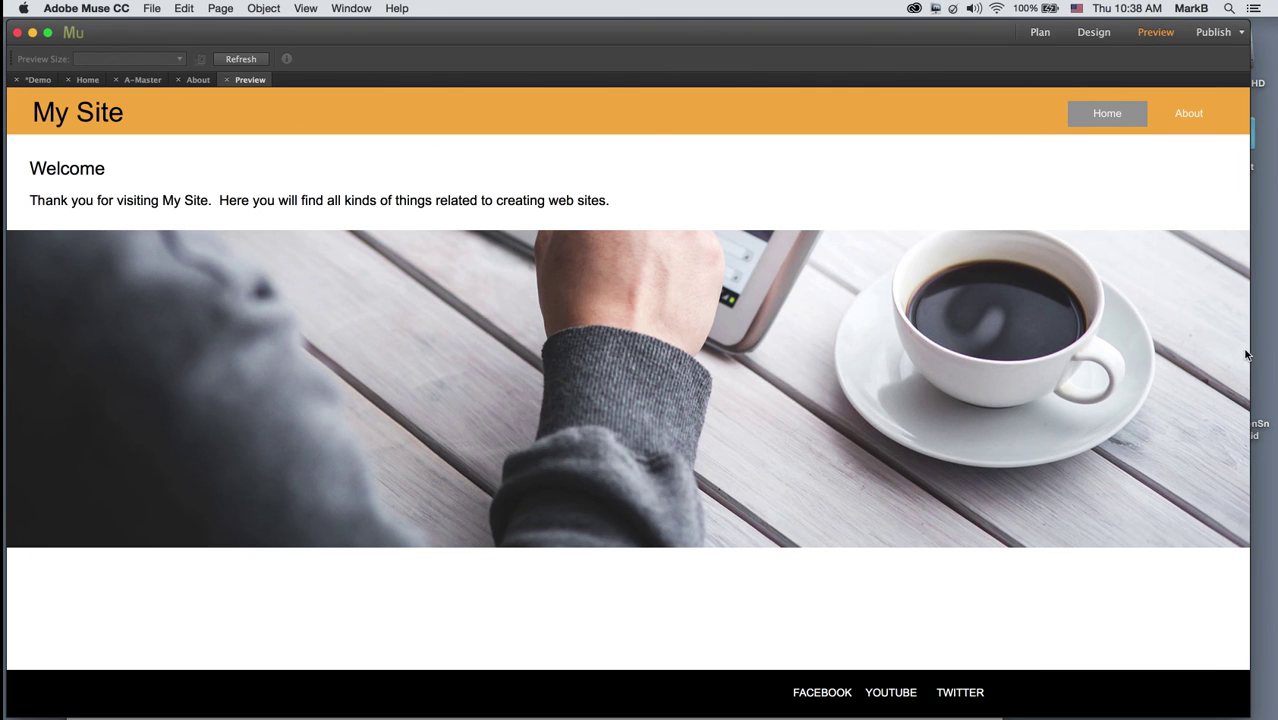
Step: Narrow the Adobe Muse window to uncover the desktop, look at the files in the Demo folder and close the folder
left_click_drag(1252, 347, 900, 338)
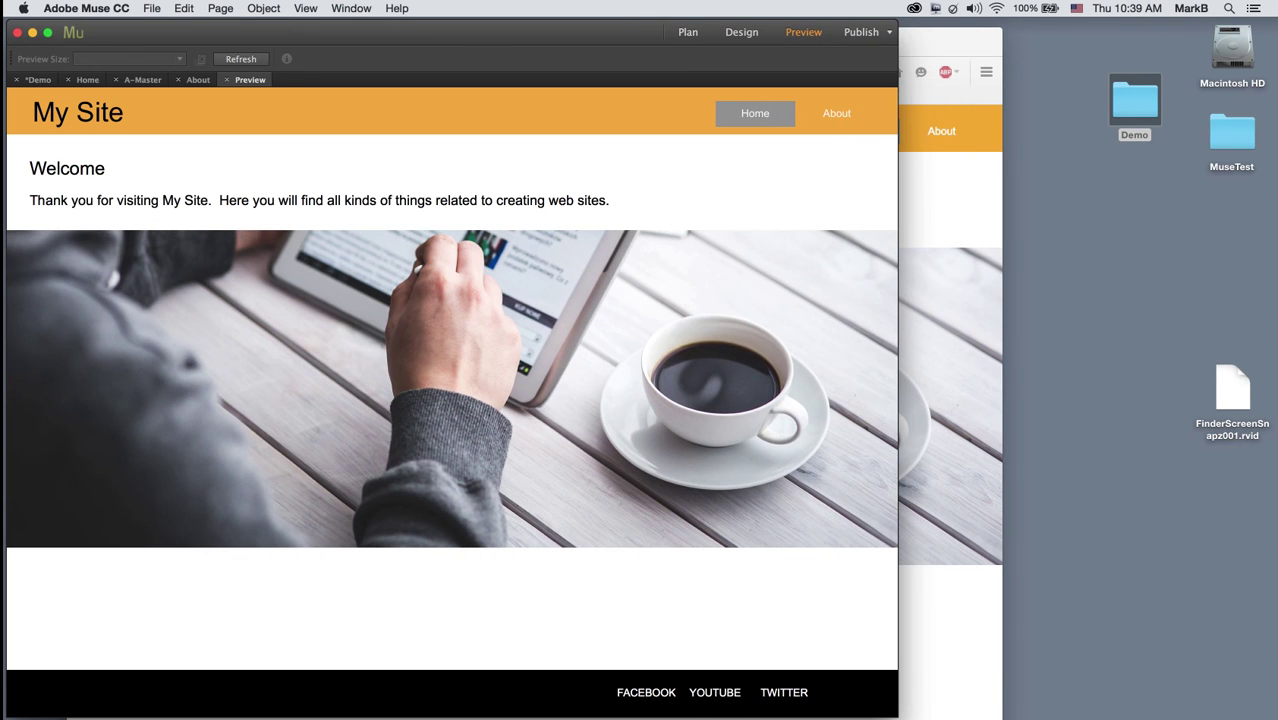
double_click(1130, 106)
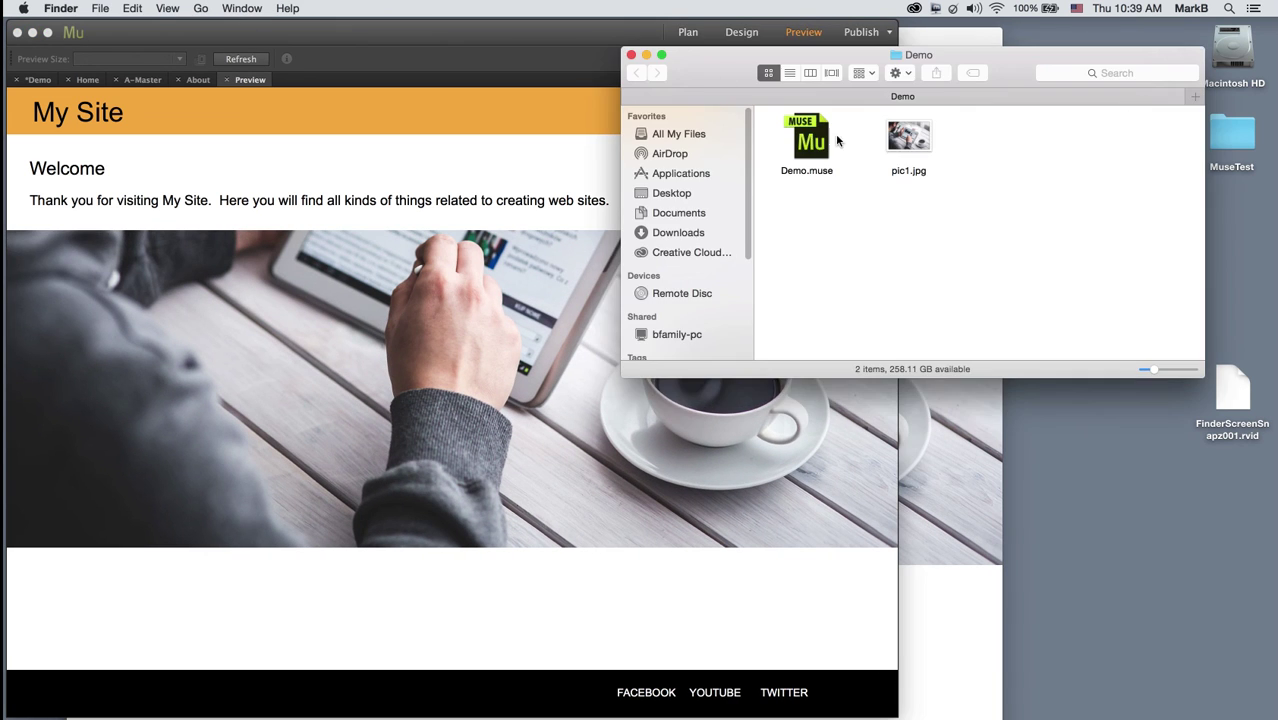
left_click(631, 55)
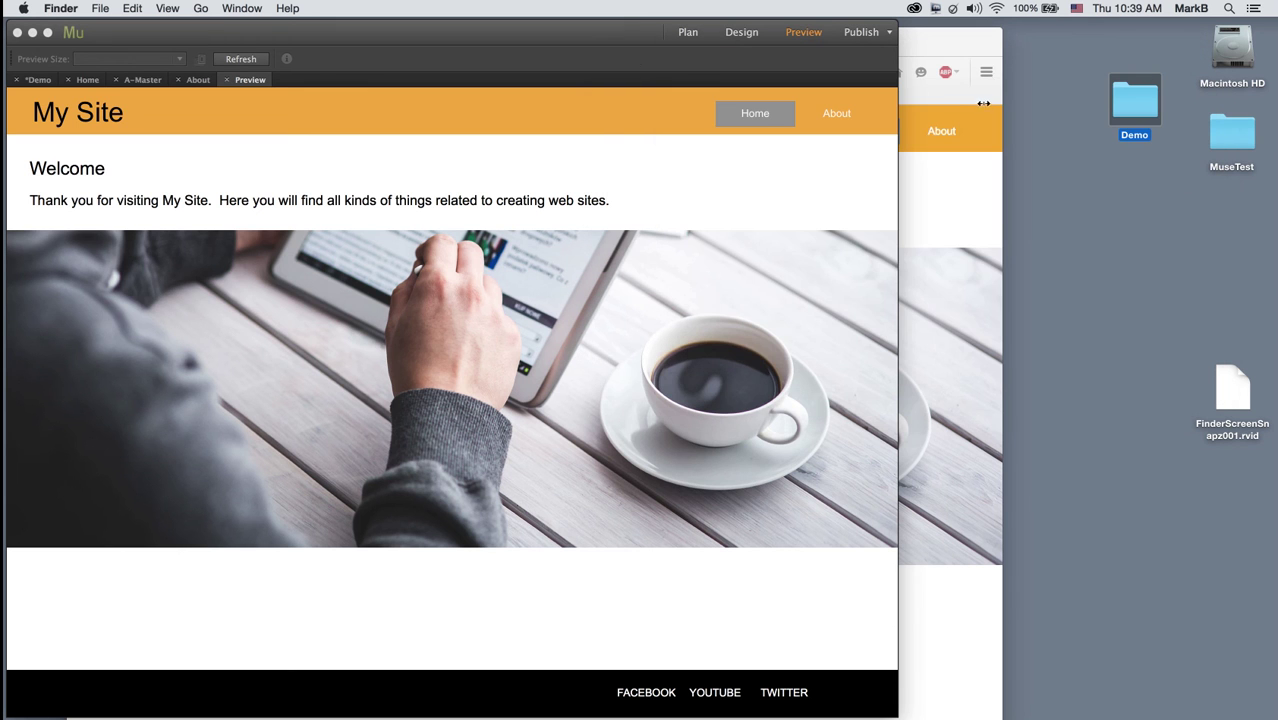
Step: Switch to the exported index.html page in Firefox and widen the browser window to check the fluid layout
left_click(893, 262)
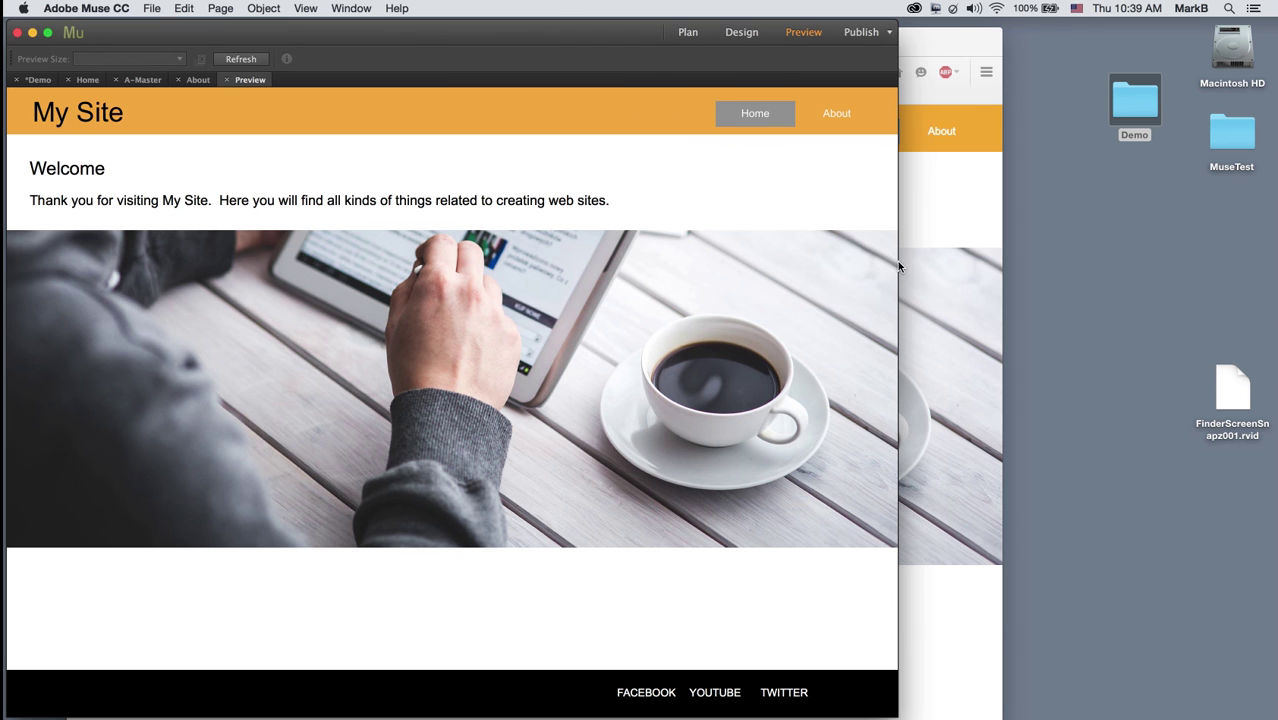
left_click(926, 40)
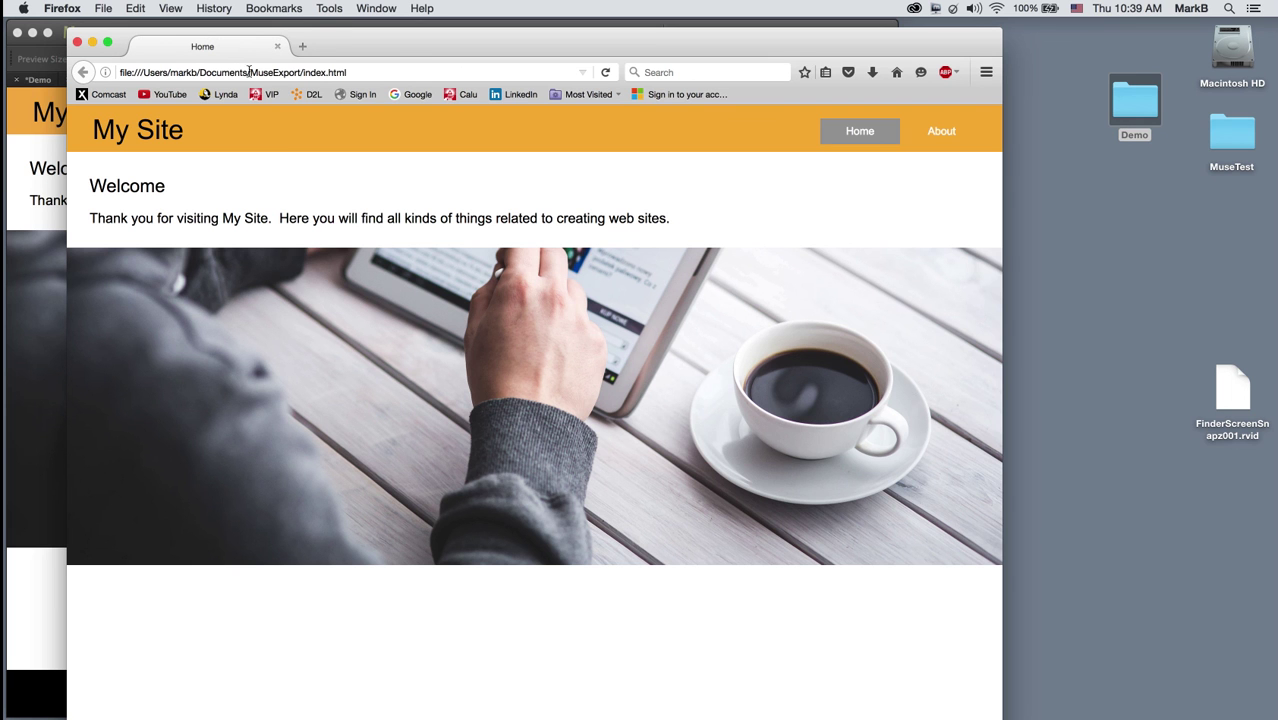
left_click_drag(1002, 251, 1255, 262)
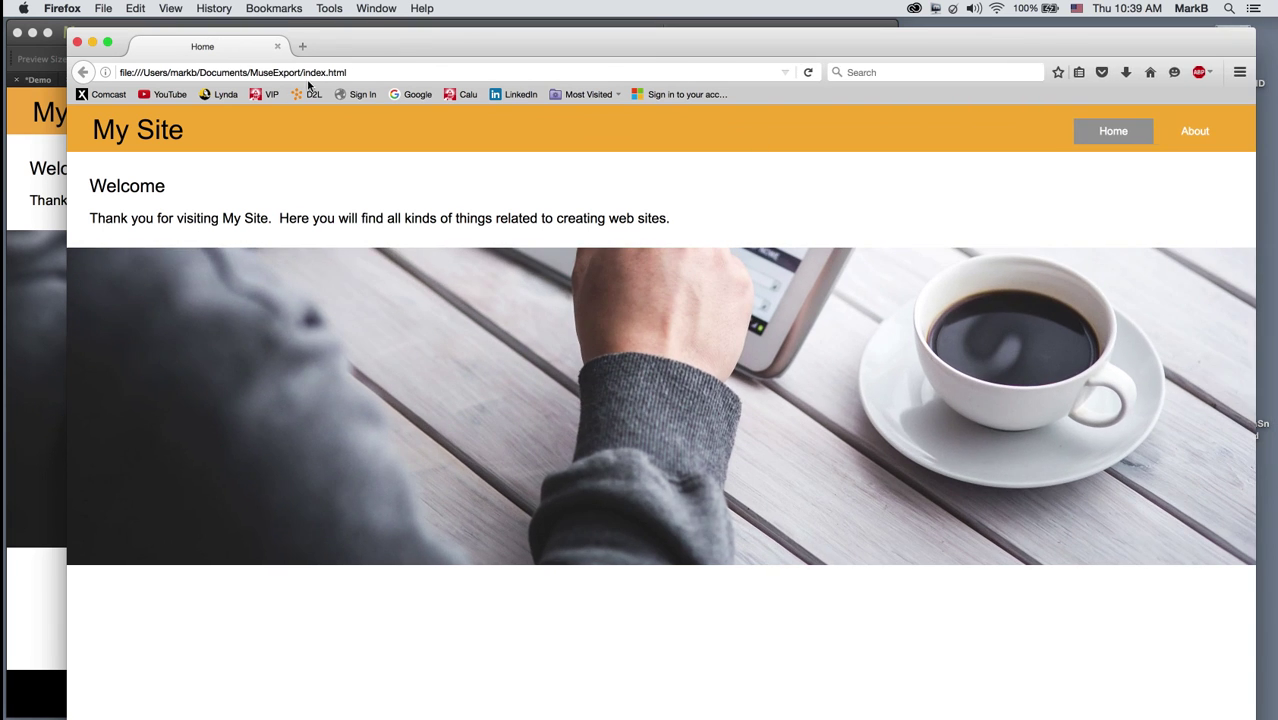